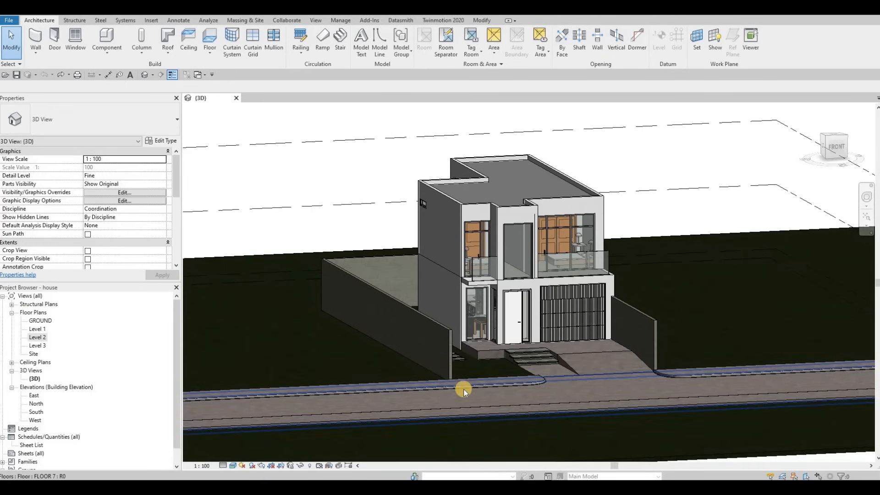
Step: Align the side of the front entrance steps with the side edge of the raised porch slab
middle_drag(476, 388, 463, 389)
scroll(522, 386, up, 5)
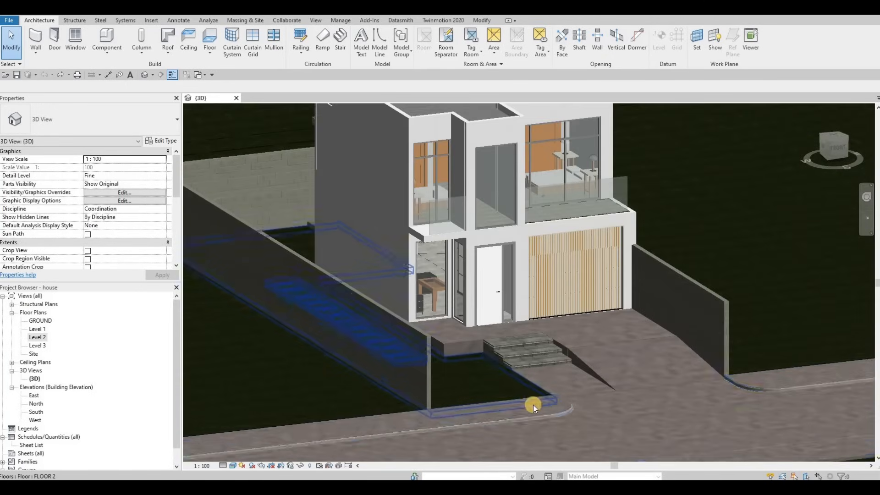
middle_drag(500, 306, 491, 311)
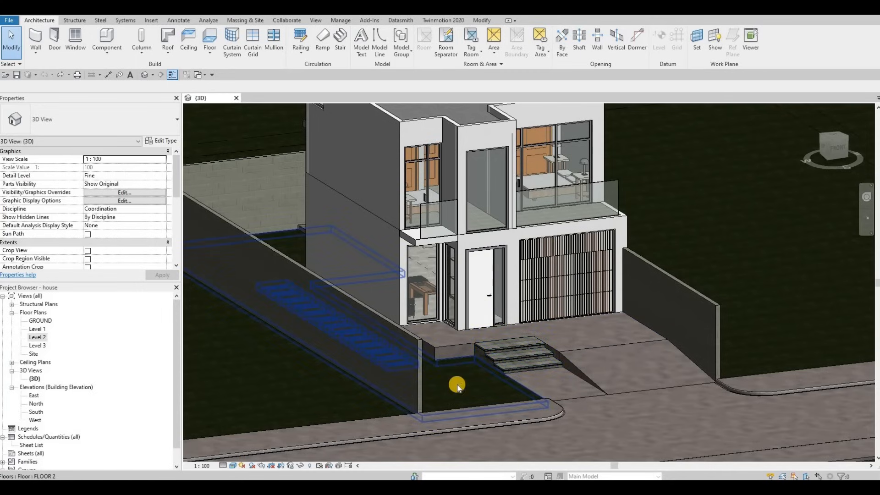
shift+middle_drag(402, 381, 446, 361)
scroll(433, 360, up, 4)
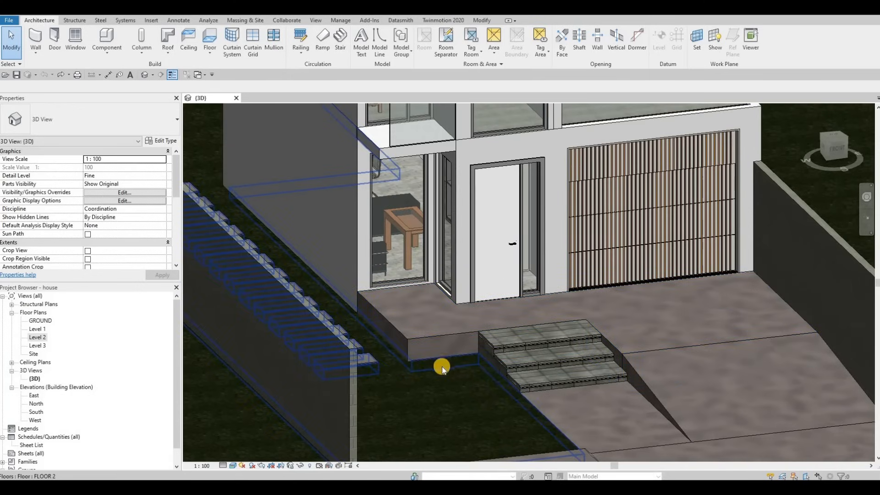
key(l)
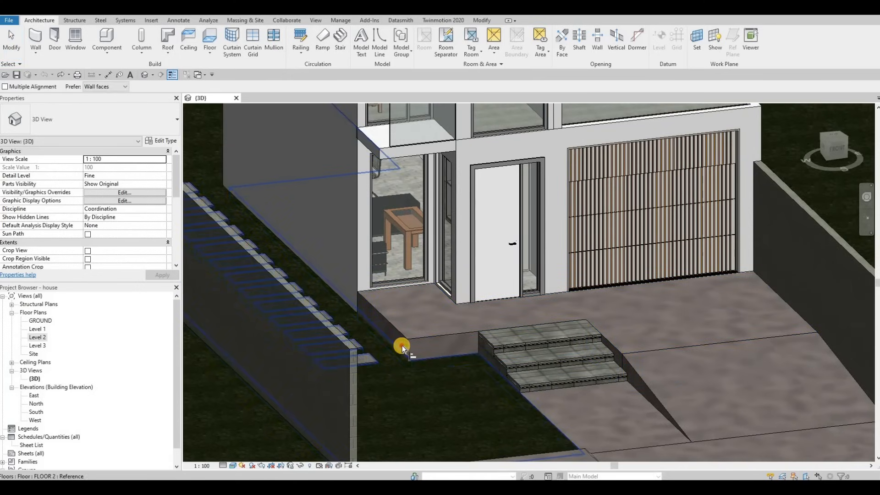
click(494, 360)
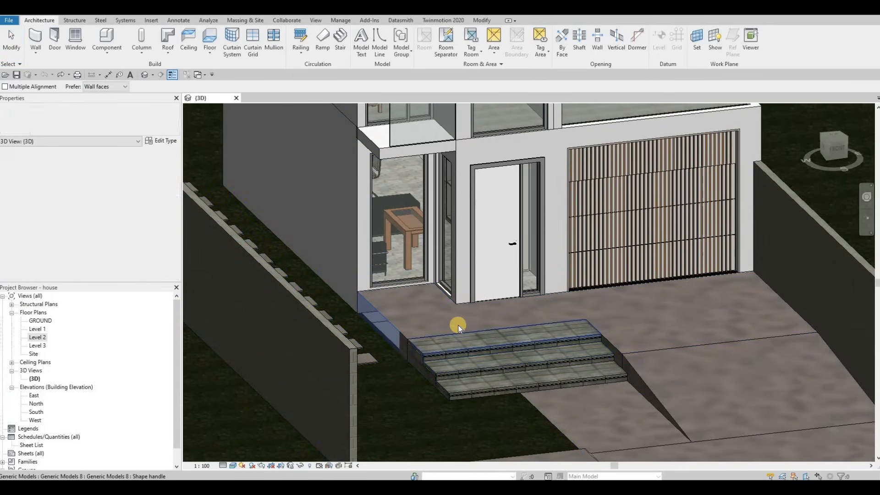
middle_drag(458, 326, 455, 364)
key(Escape)
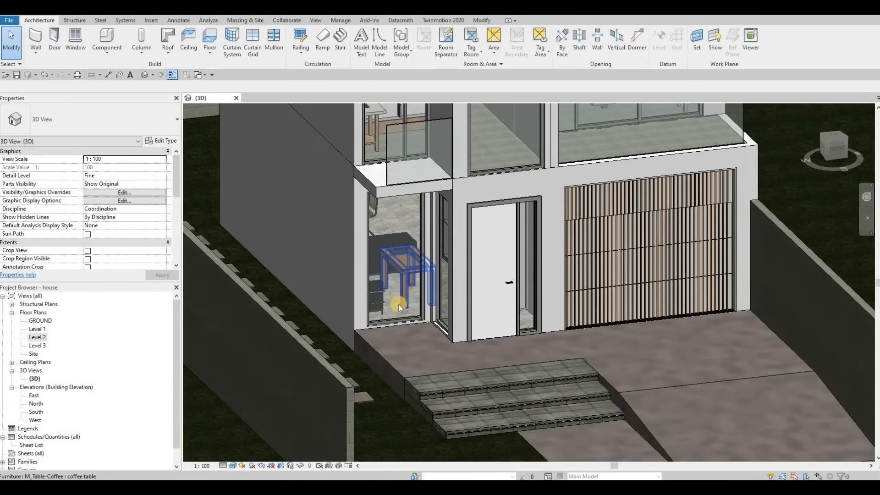
Step: Delete the two curtain wall windows in the recessed ground-floor corner beside the main door
click(375, 301)
click(373, 302)
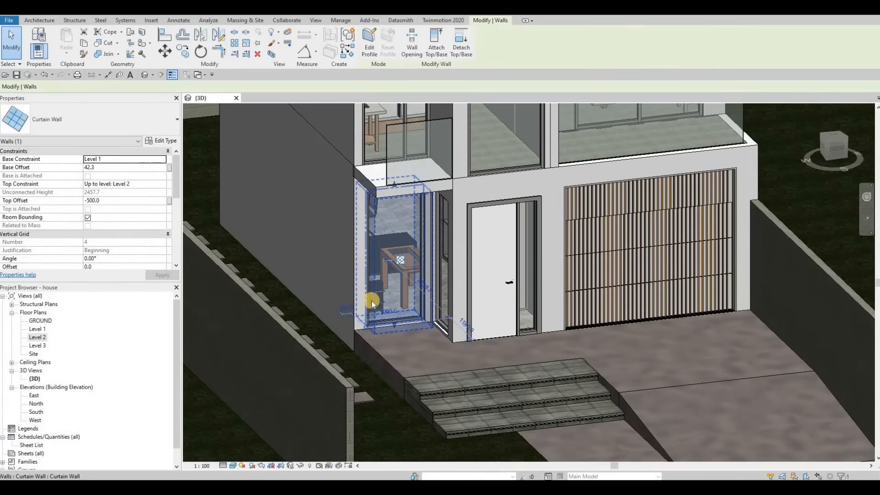
key(Escape)
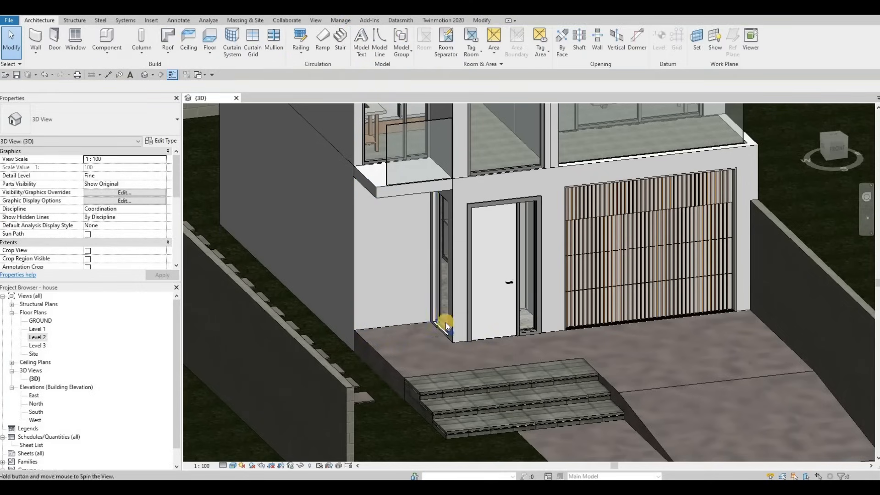
shift+middle_drag(427, 321, 446, 323)
click(445, 324)
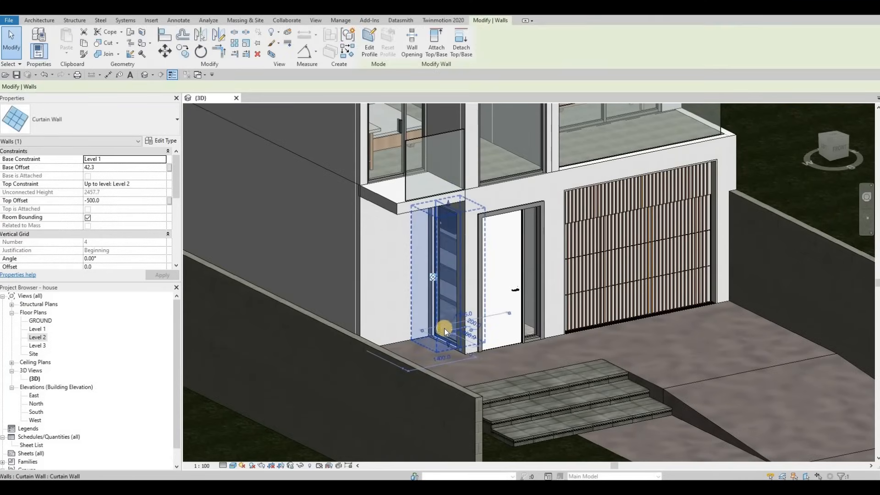
key(Delete)
Step: Delete the two exterior walls that form the recess beside the main door
shift+middle_drag(398, 303, 394, 299)
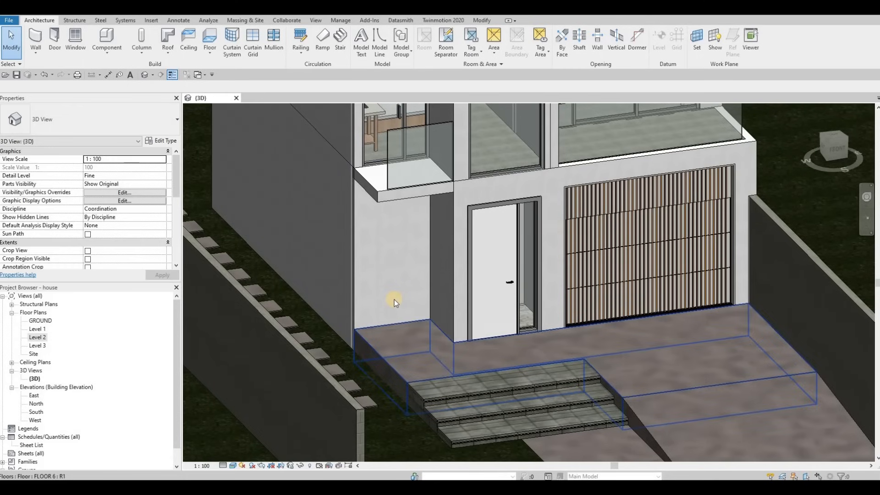
click(396, 301)
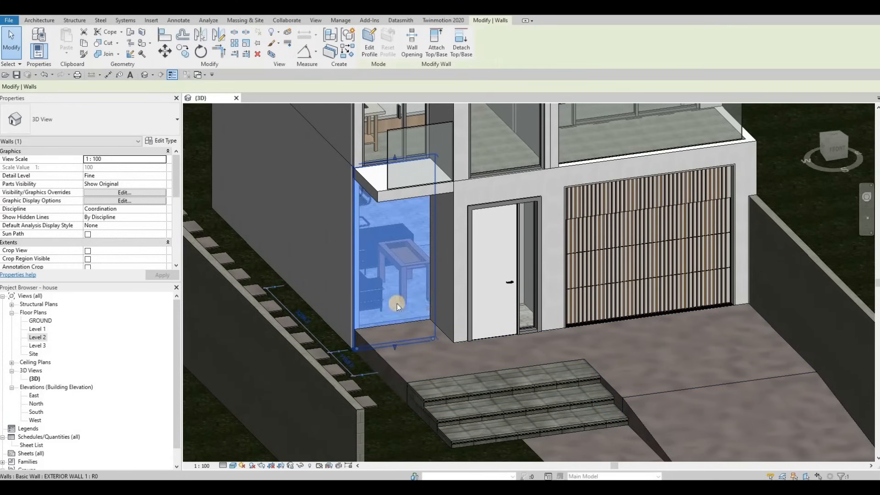
click(425, 304)
key(Delete)
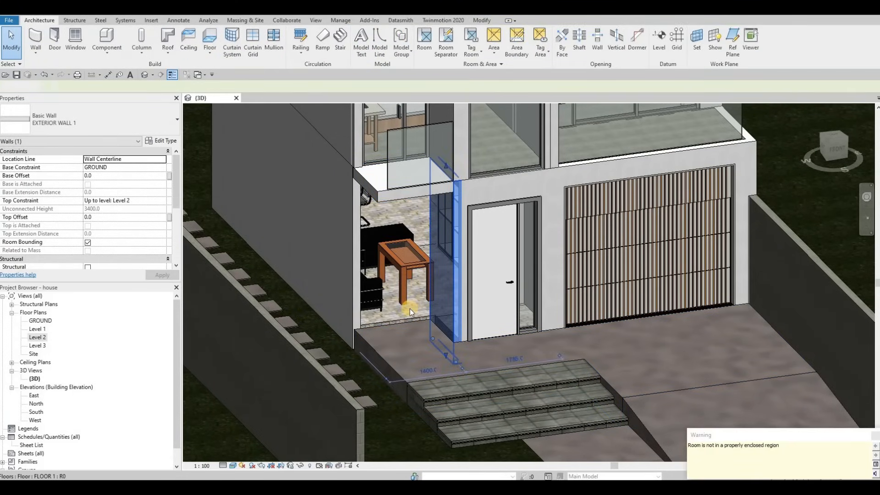
Step: Trim the long side exterior wall and the main door's front wall to a shared corner
key(t)
key(r)
click(355, 271)
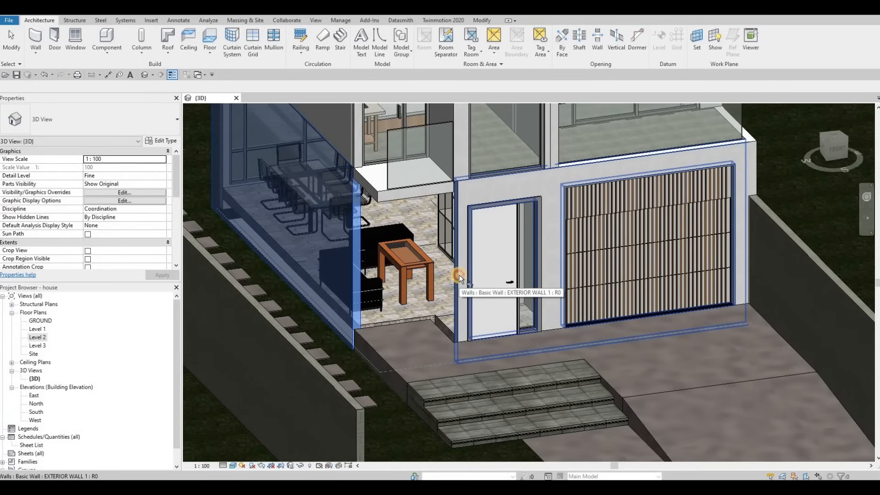
click(458, 276)
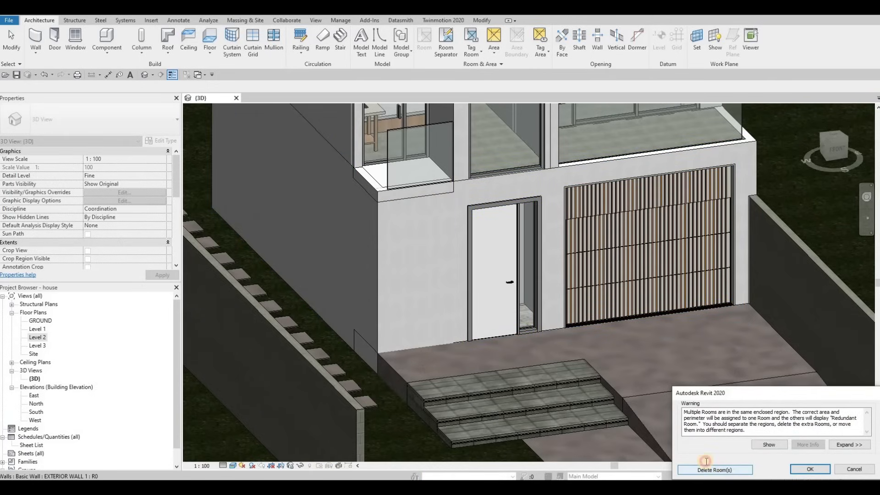
key(Escape)
Step: Edit the boundary of the FLOOR 6 porch slab and delete the two sketch lines following the old recess
mouse_move(366, 346)
middle_down()
mouse_move(378, 365)
mouse_move(369, 356)
middle_up()
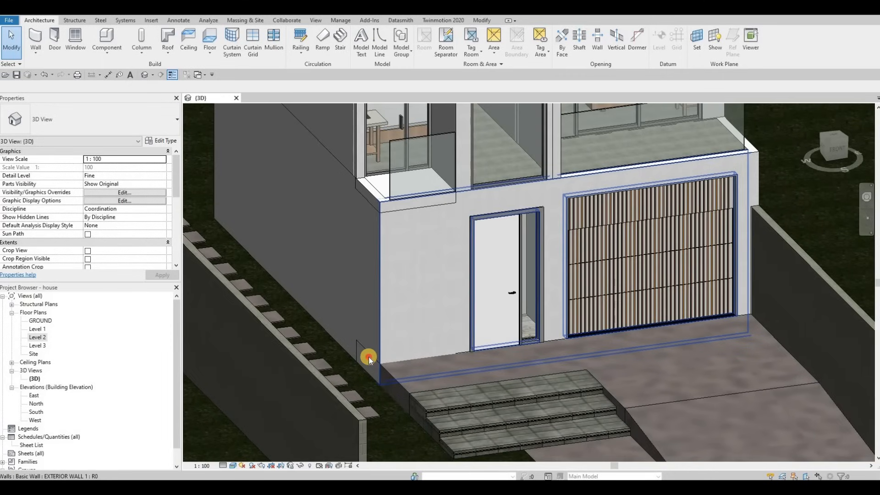
click(397, 359)
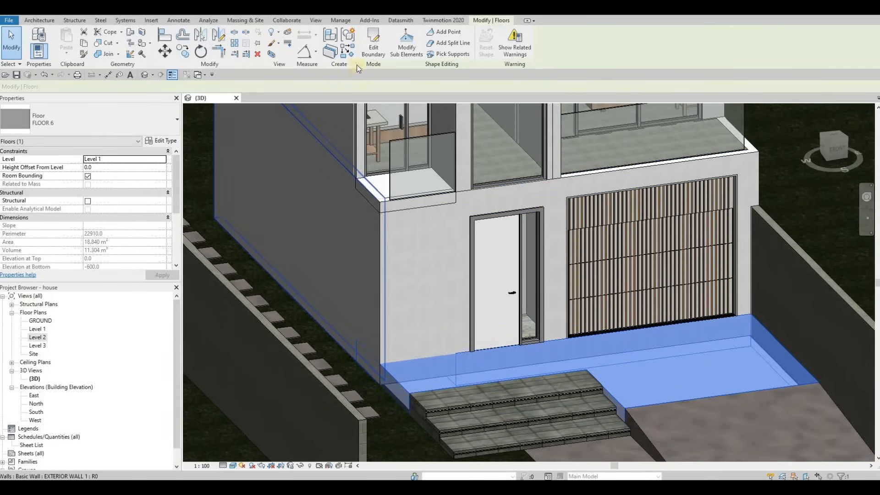
click(372, 50)
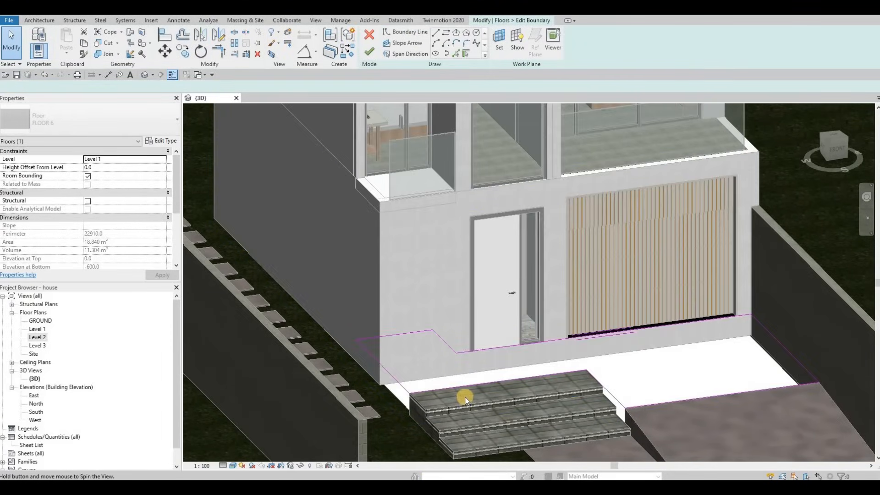
scroll(468, 388, up, 2)
click(472, 372)
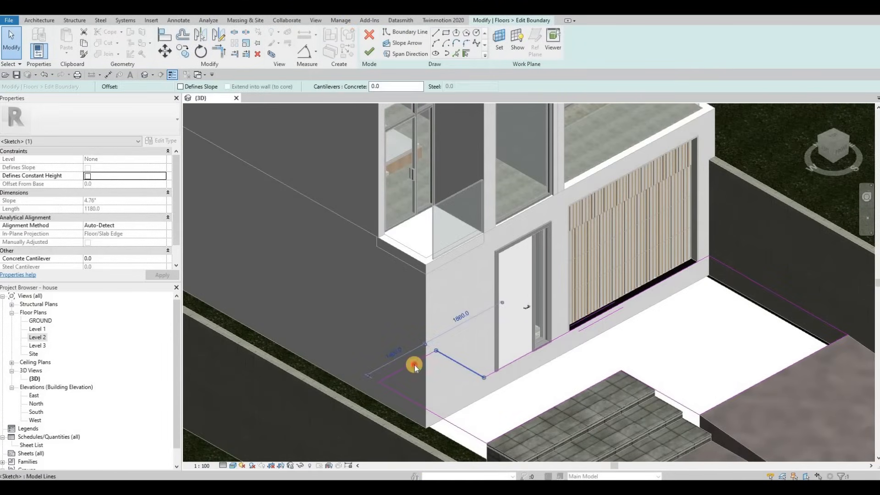
key(Delete)
click(400, 394)
key(Delete)
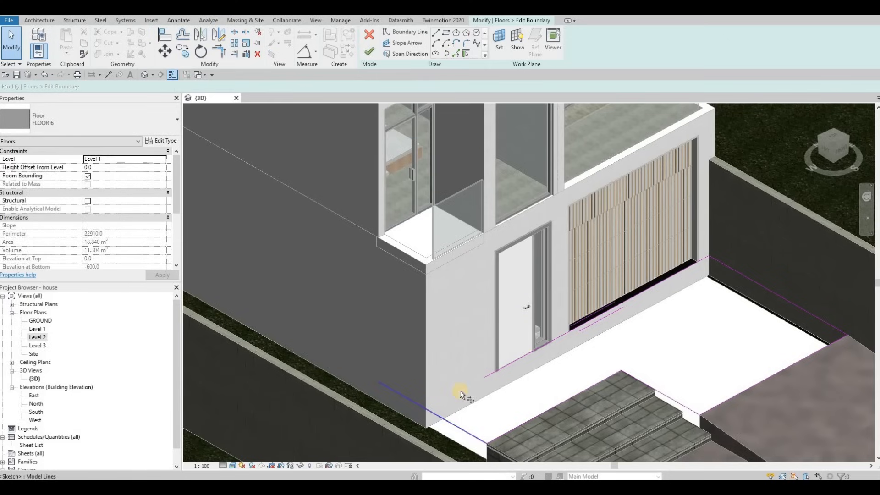
Step: Trim the slab's wall-side and outer side boundary lines to a corner and finish the floor sketch
click(488, 378)
click(448, 421)
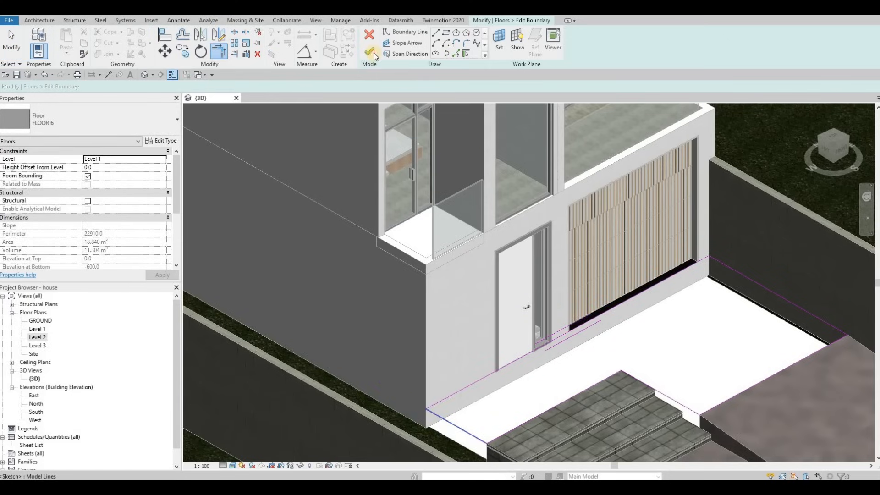
scroll(484, 326, down, 3)
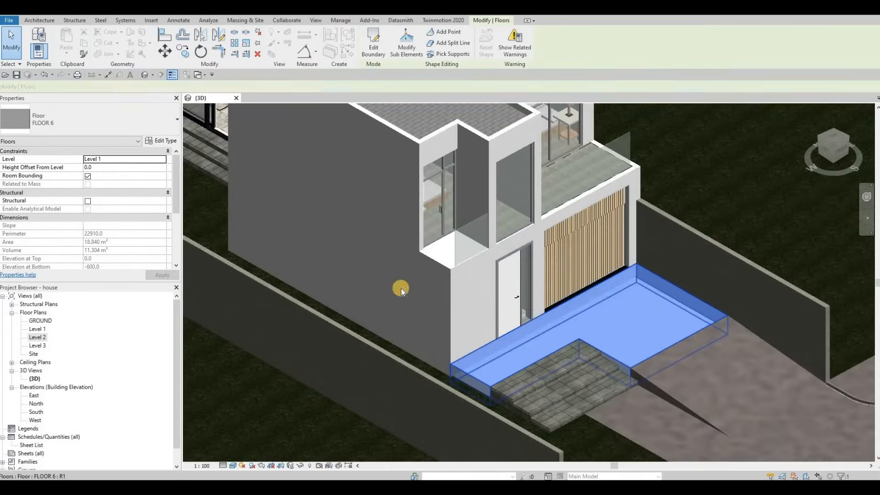
mouse_move(400, 288)
shift+middle_down()
mouse_move(490, 327)
mouse_move(544, 331)
shift+middle_up()
key(Escape)
Step: Move the main door along the front wall away from the garage and set its type width to 1800
shift+middle_drag(544, 296, 532, 292)
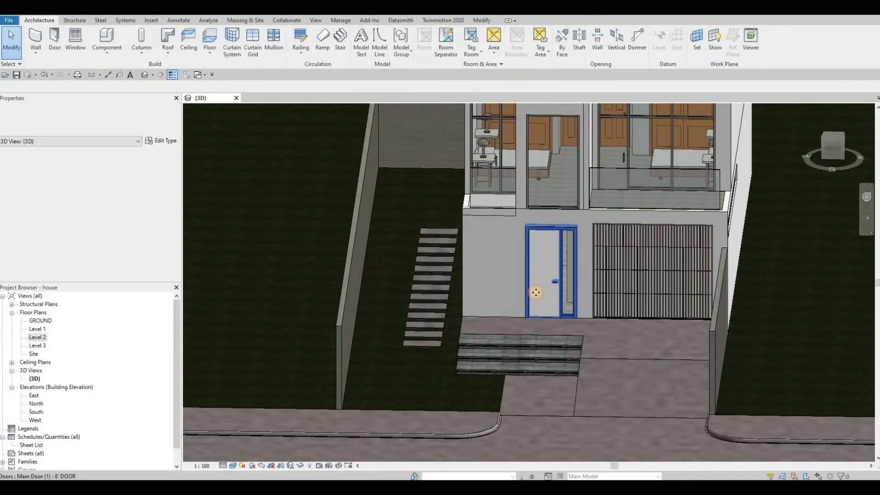
drag(528, 290, 509, 290)
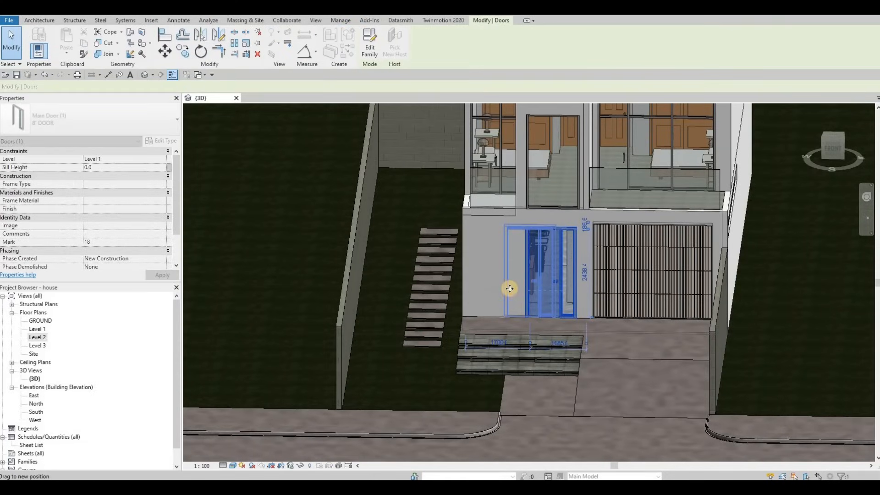
click(165, 142)
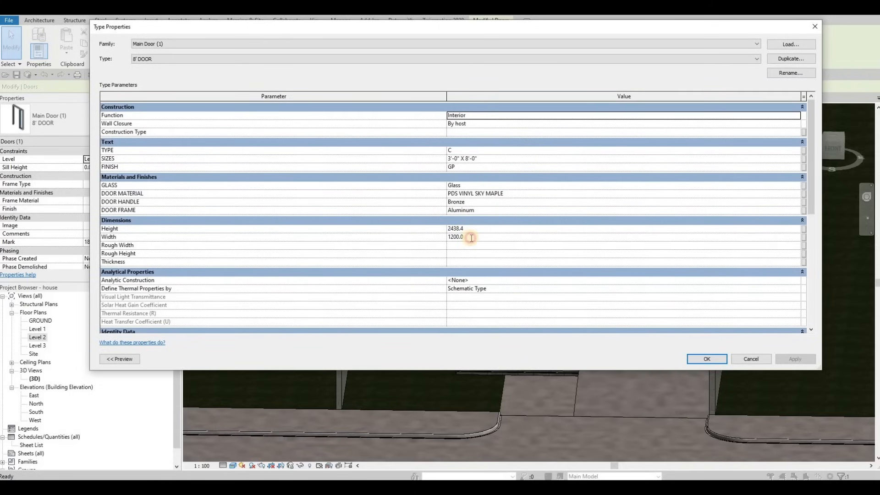
click(471, 238)
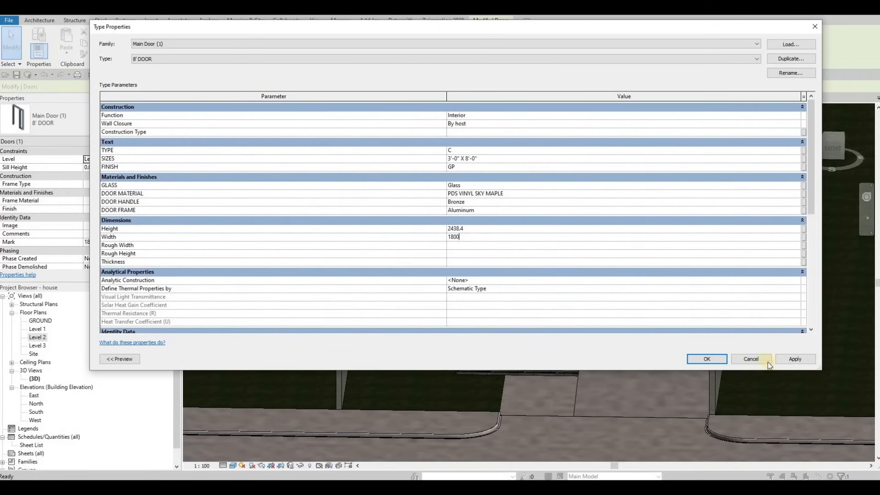
click(714, 361)
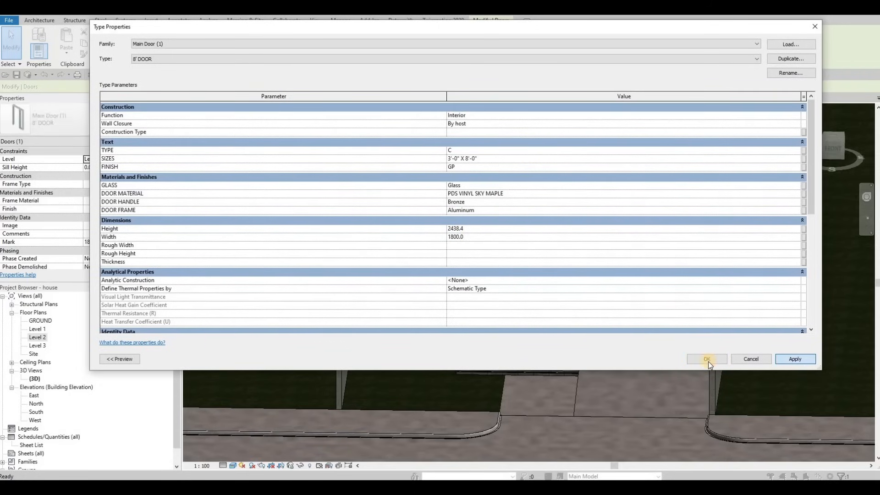
key(Escape)
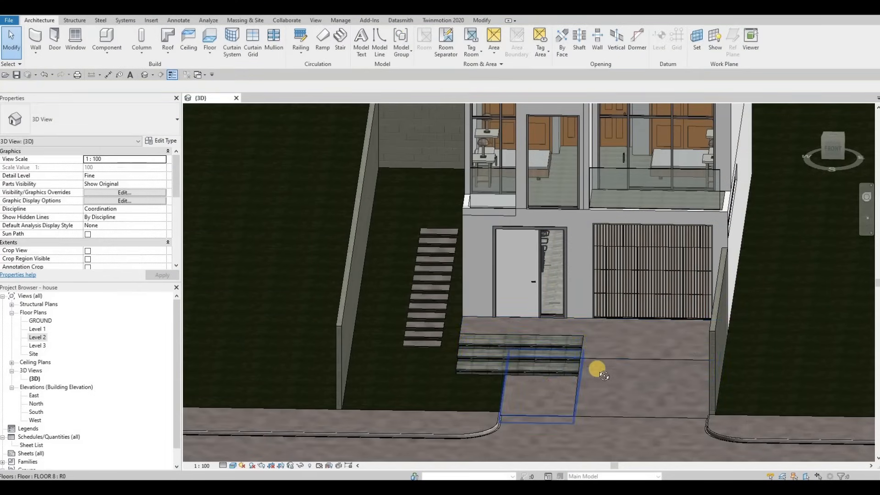
Step: Nudge the main door slightly along the front wall, two increments away from the garage and one back
shift+middle_drag(593, 367, 642, 321)
key(F1)
scroll(541, 214, down, 4)
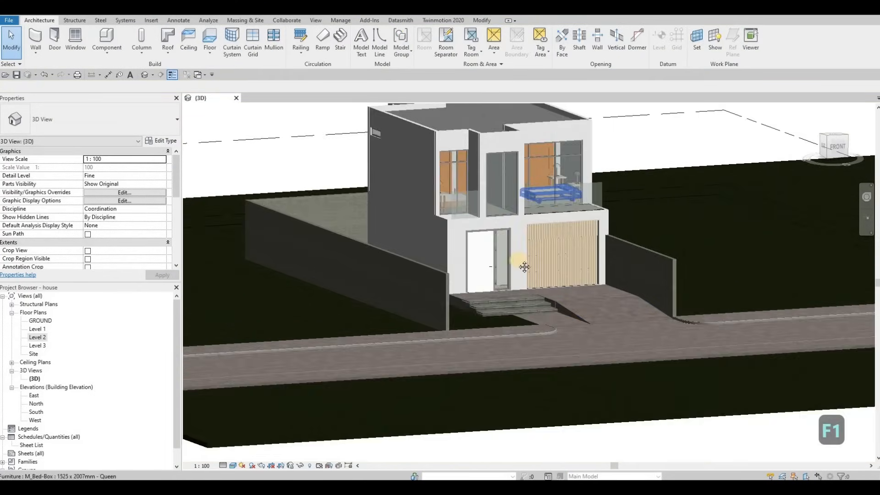
shift+middle_drag(541, 214, 419, 308)
click(419, 309)
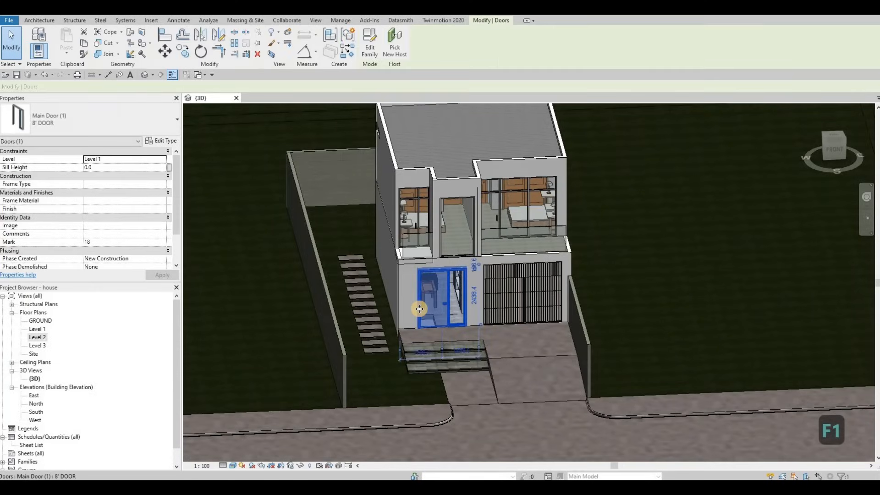
key(Left)
key(Left)
key(Right)
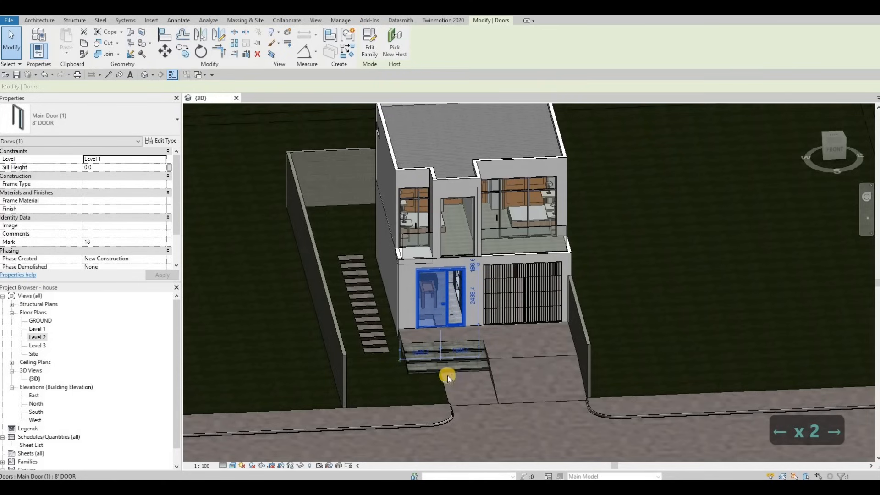
shift+middle_drag(489, 366, 469, 383)
key(Escape)
Step: In the GROUND floor plan, stretch the porch steps outward and deepen their treads with the shape handles
scroll(529, 419, up, 5)
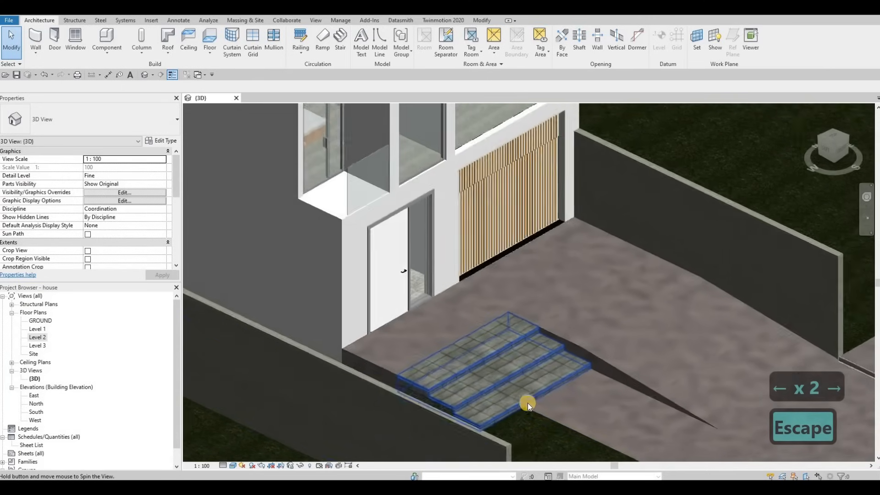
click(541, 398)
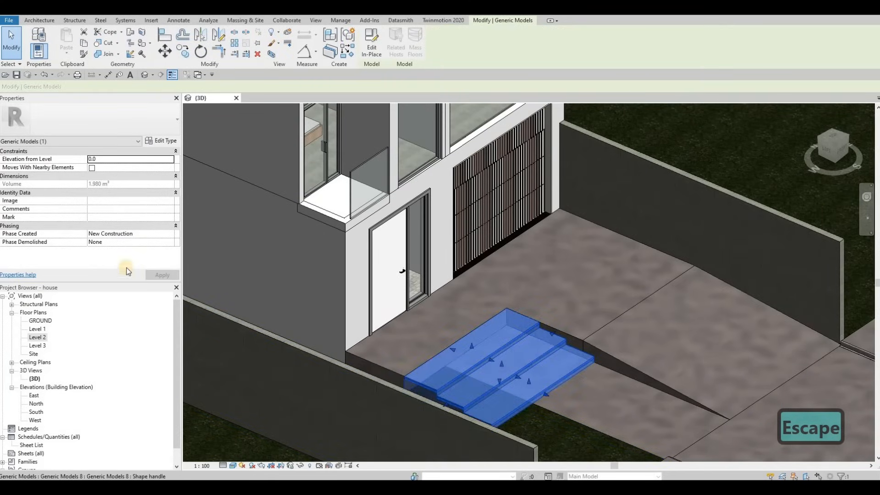
double_click(44, 320)
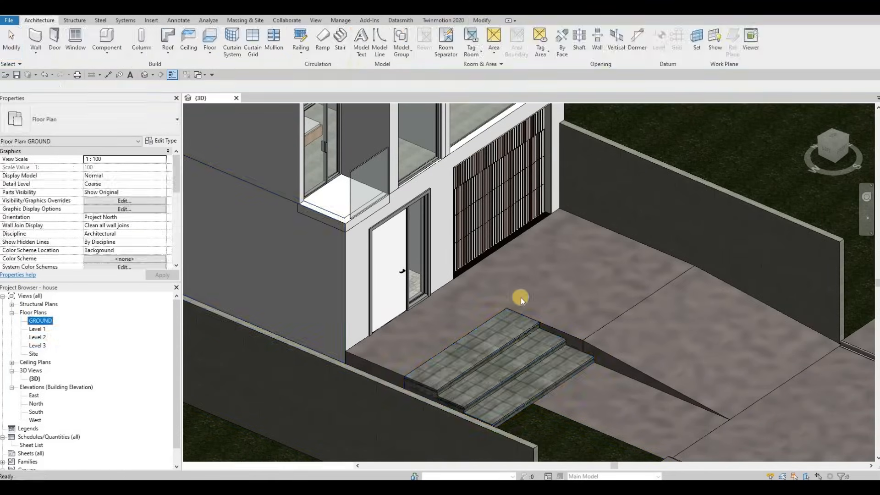
scroll(527, 317, up, 5)
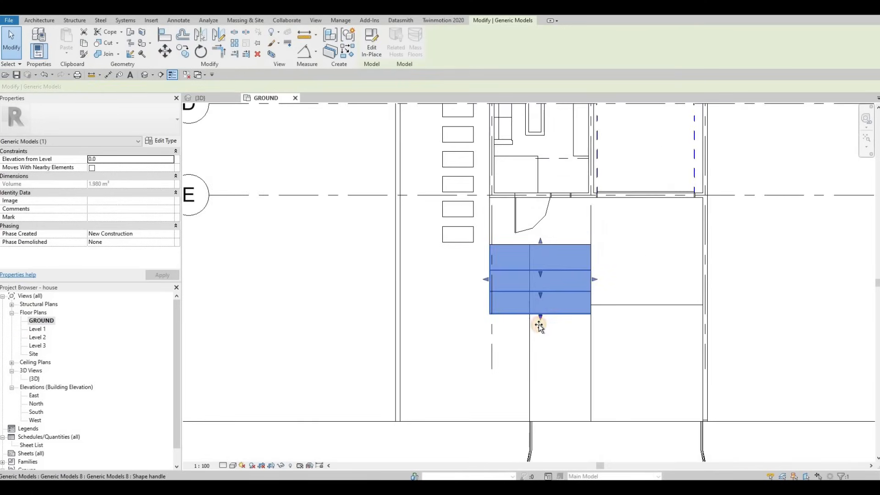
drag(540, 334, 537, 343)
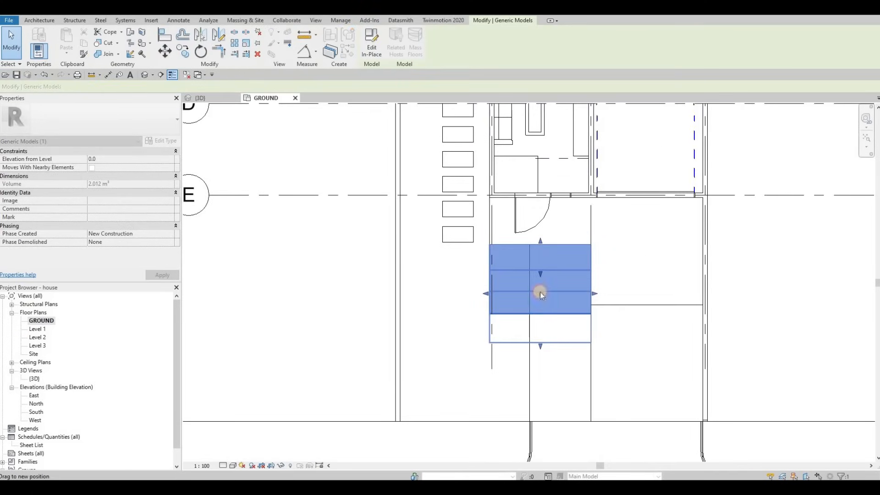
drag(539, 298, 539, 308)
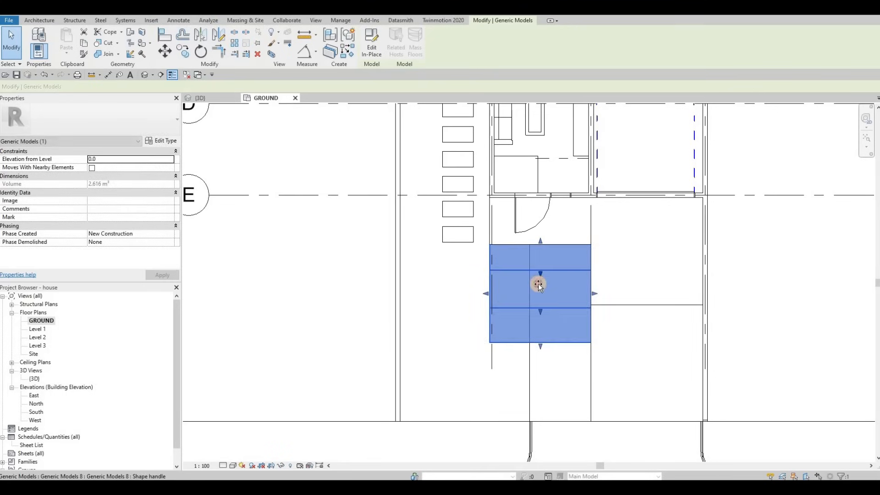
key(Escape)
key(Escape)
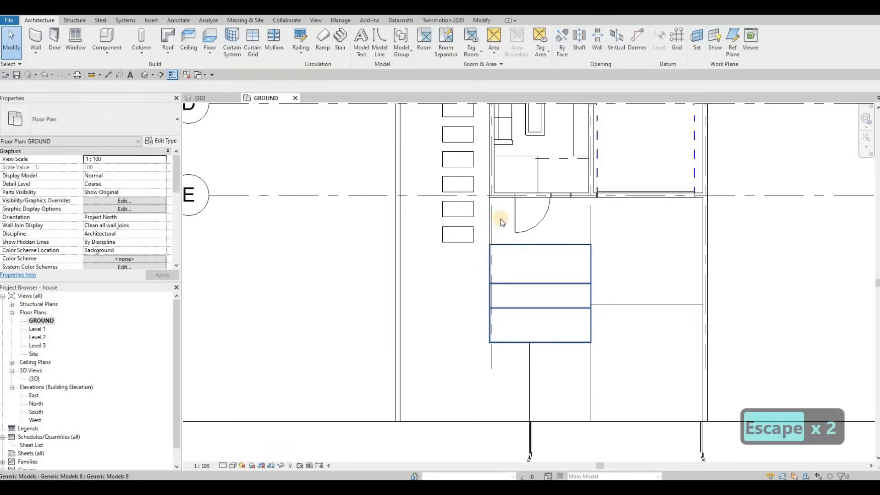
Step: In the 3D view, fine-tune the porch step edges outward to even out the tread depths
click(215, 98)
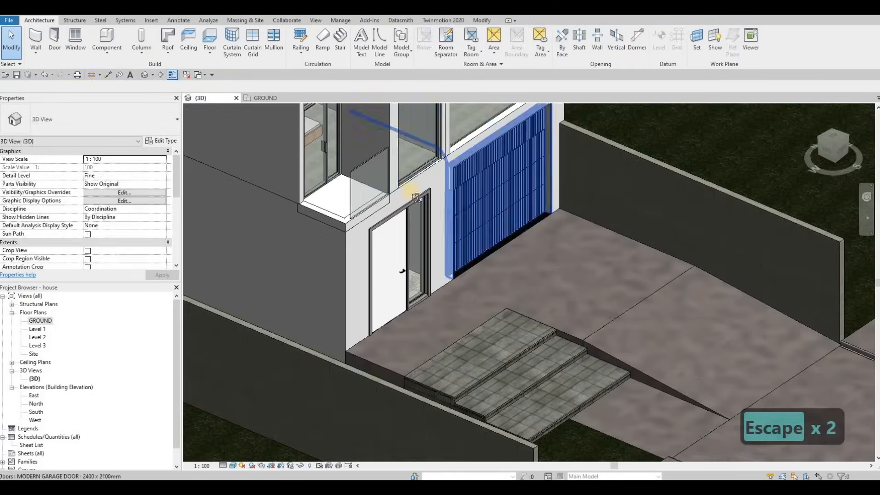
shift+middle_drag(416, 198, 263, 321)
click(268, 354)
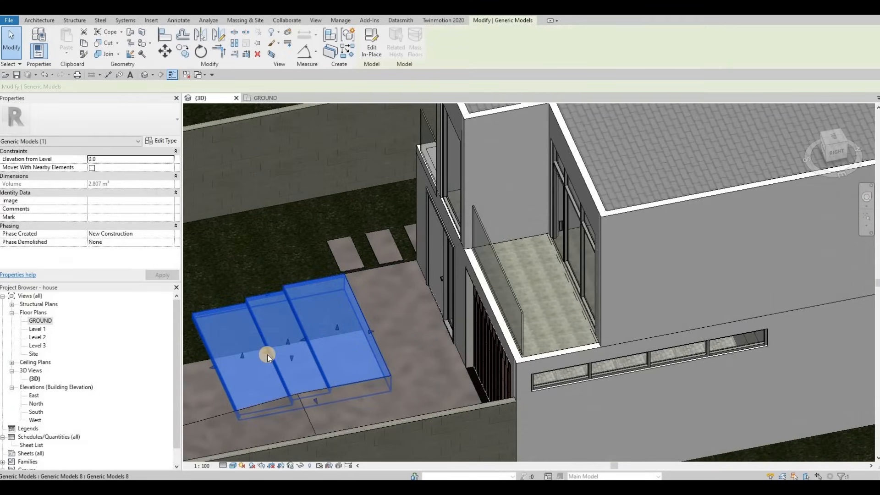
drag(267, 352, 266, 354)
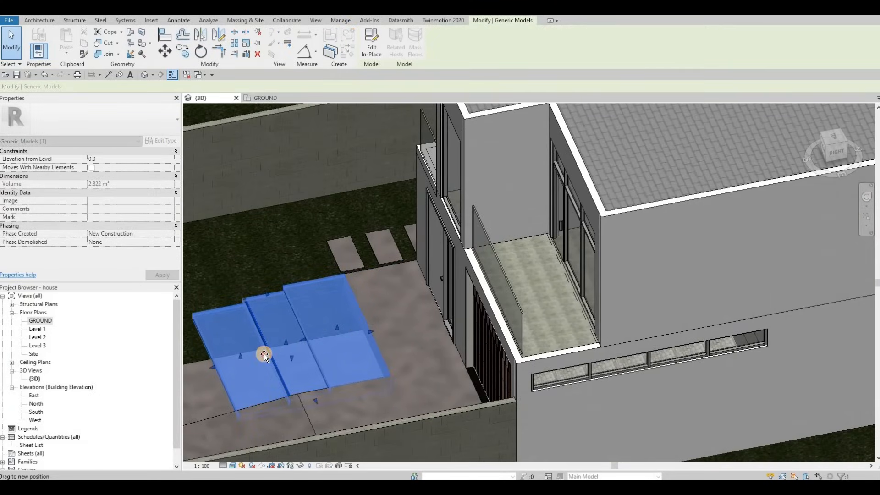
drag(284, 394, 257, 402)
shift+middle_drag(257, 402, 305, 345)
mouse_move(306, 346)
mouse_down()
mouse_move(295, 356)
mouse_move(257, 351)
mouse_move(281, 348)
mouse_move(297, 360)
mouse_up()
key(Escape)
shift+middle_drag(470, 347, 418, 330)
key(Escape)
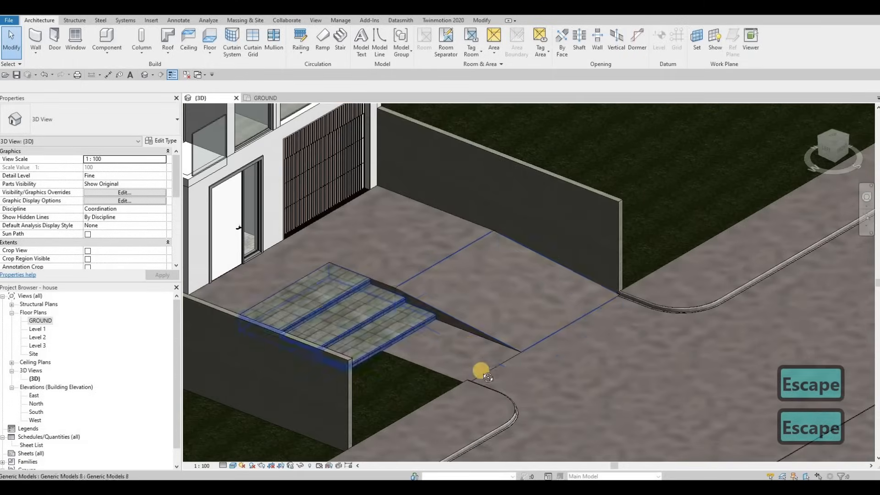
Step: Delete the glazed door in the recessed upper-floor wall above the main door
shift+middle_drag(477, 368, 349, 301)
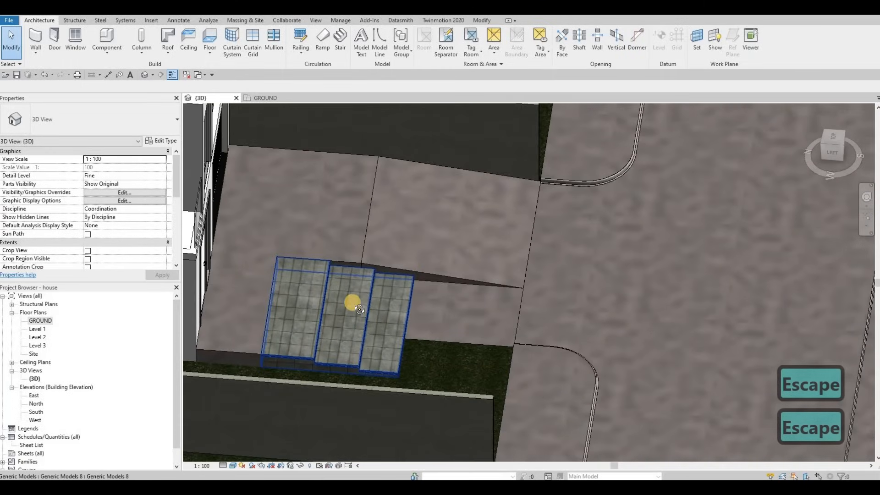
shift+middle_drag(304, 220, 337, 207)
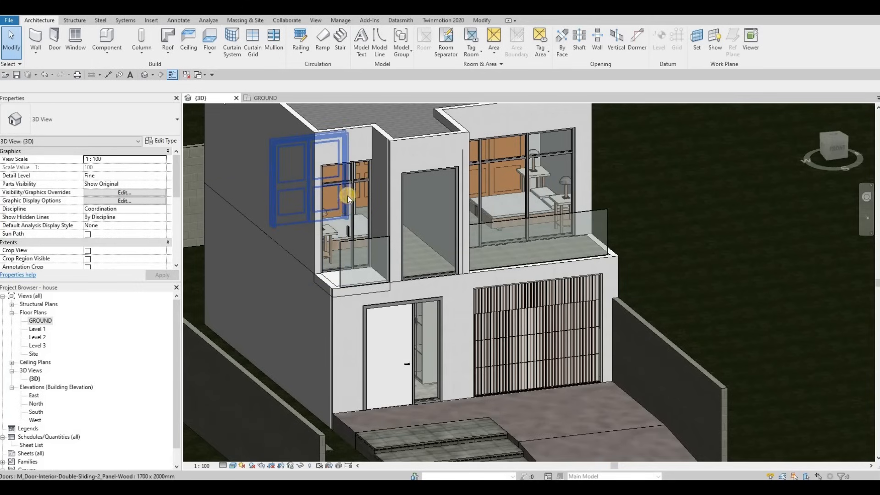
scroll(339, 208, up, 3)
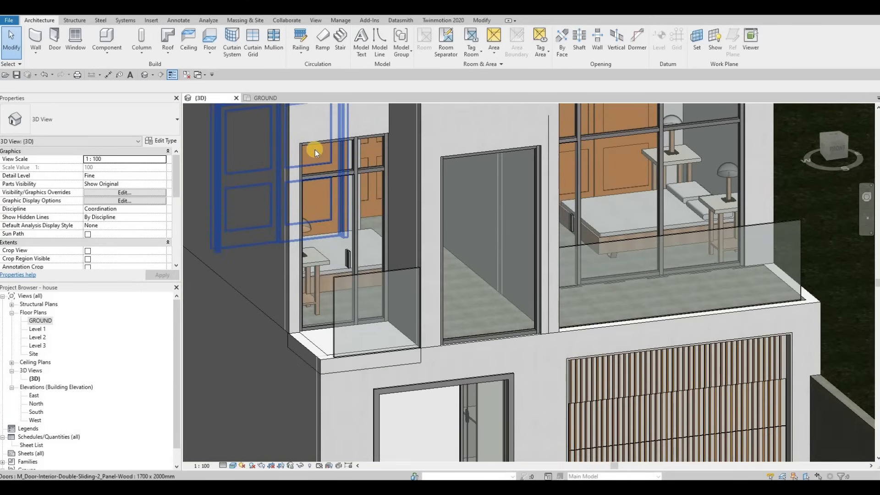
click(315, 149)
key(Delete)
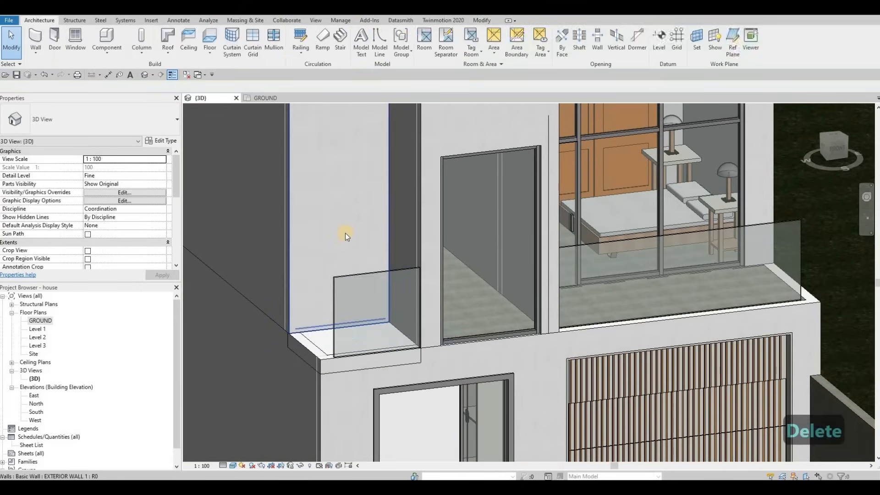
Step: Delete the recessed upper-floor front wall and the short return wall beside it
scroll(362, 233, down, 2)
key(Escape)
scroll(361, 233, down, 1)
click(362, 233)
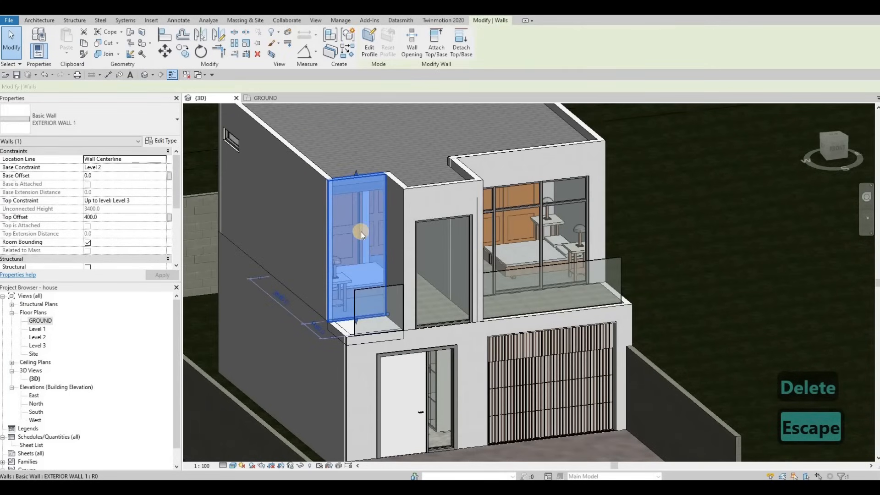
key(Delete)
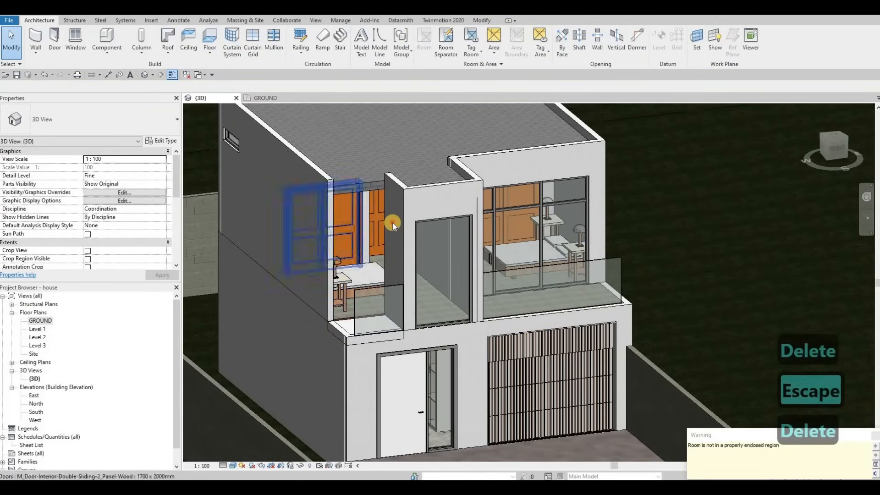
click(393, 222)
key(Delete)
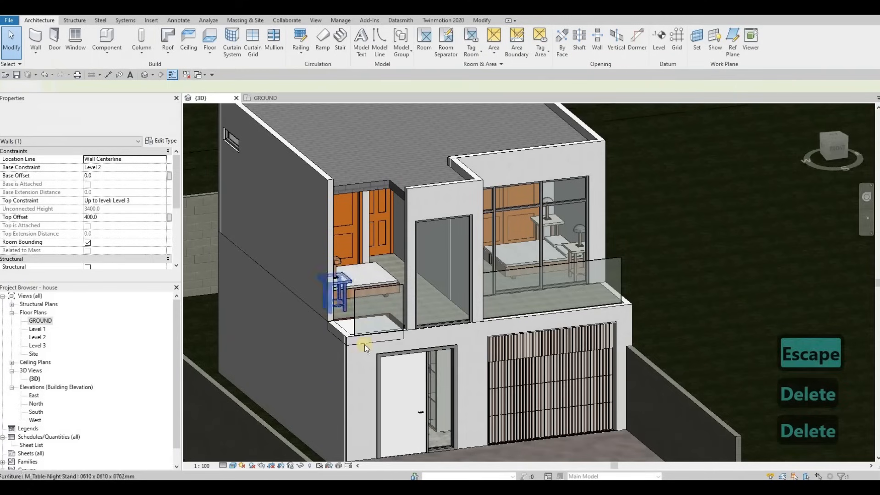
Step: Delete the small balcony's generic-model slab edge and its glass curtain wall railing above the main door
click(350, 338)
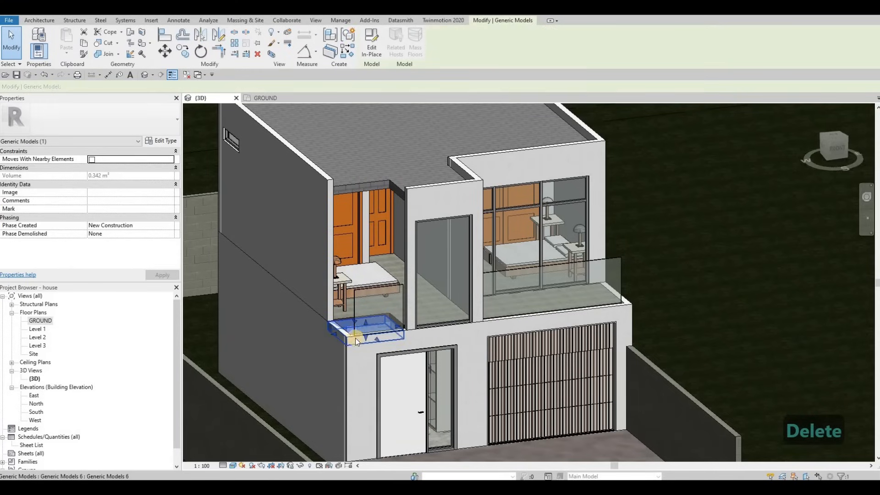
key(Delete)
click(389, 303)
key(Delete)
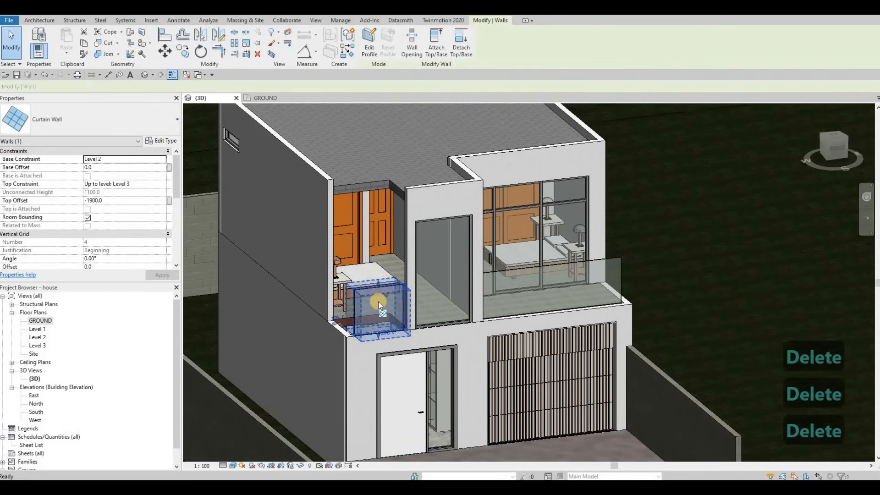
Step: Trim the upper-floor front wall and the side wall away from the garage to a corner, closing the recess
key(t)
key(r)
click(416, 202)
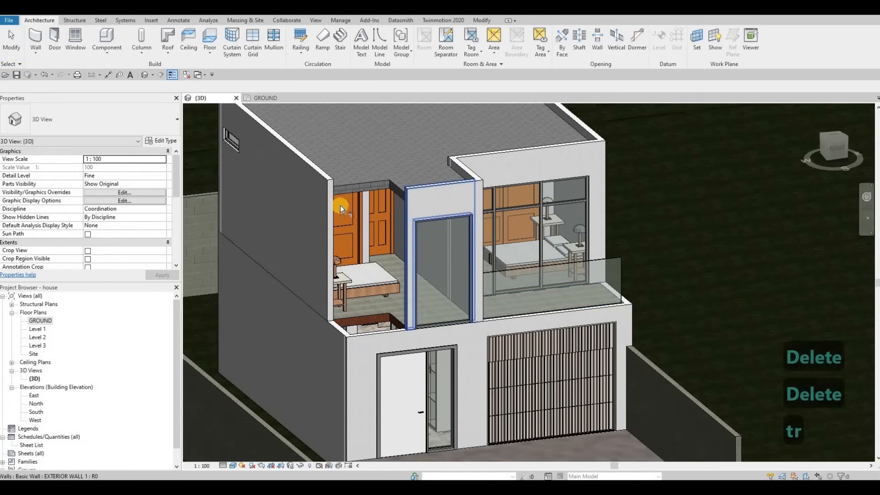
click(324, 202)
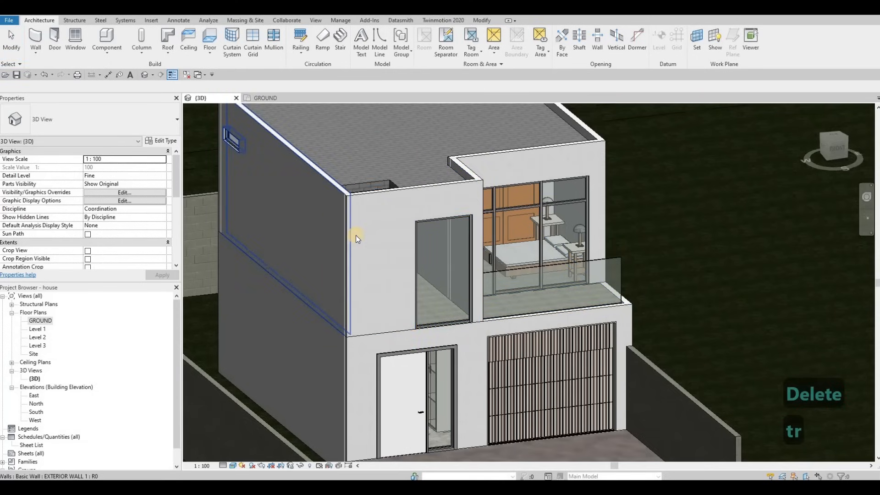
key(Escape)
Step: Edit the boundary of the Level 2 slab FLOOR 3 and delete the two sketch lines following the old recess
shift+middle_drag(355, 342, 375, 183)
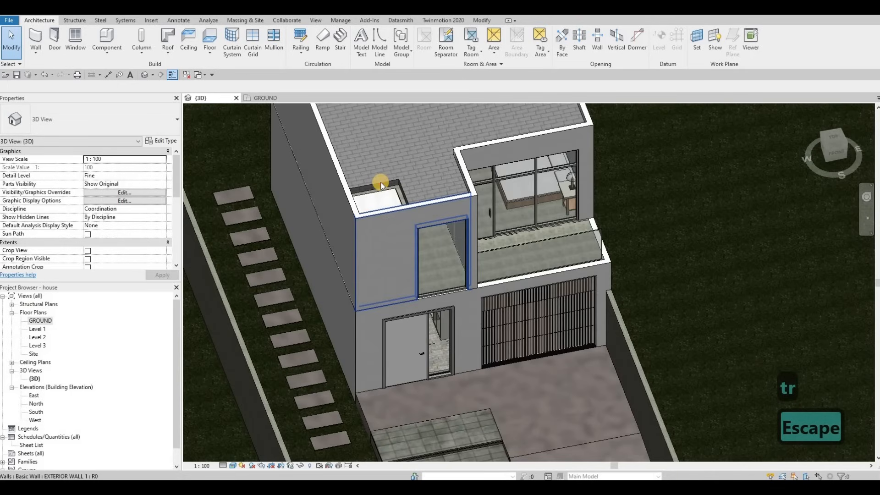
click(395, 206)
shift+middle_drag(271, 243, 271, 244)
key(Escape)
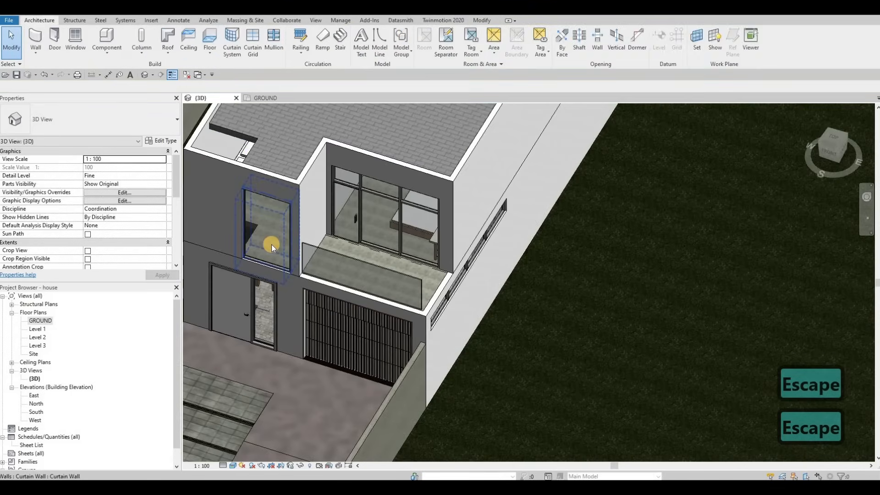
click(271, 244)
key(Escape)
shift+middle_drag(255, 173, 312, 251)
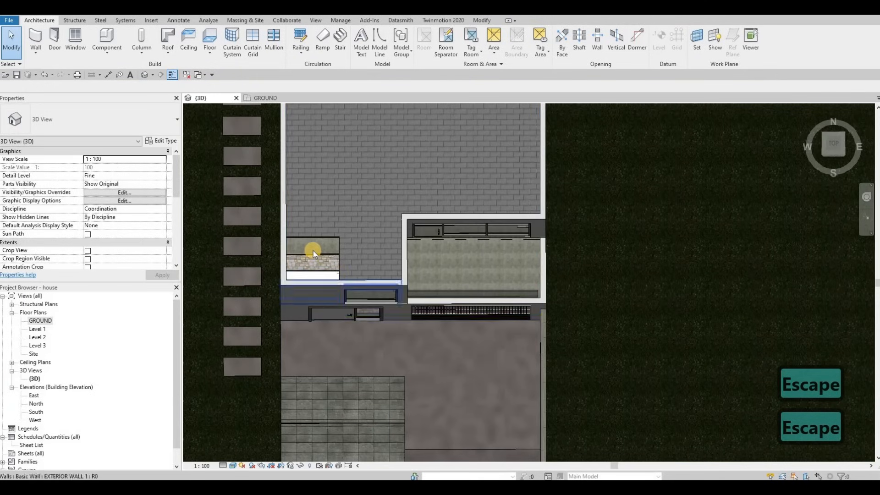
double_click(313, 246)
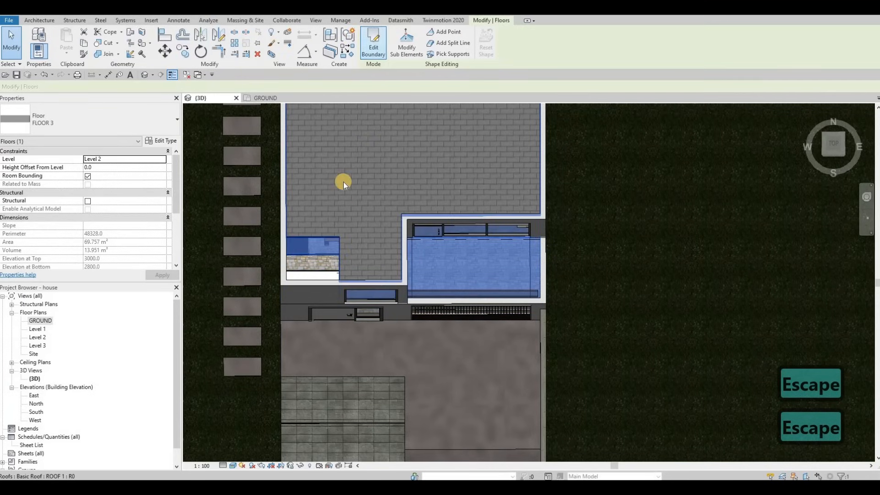
click(337, 267)
ctrl+click(338, 267)
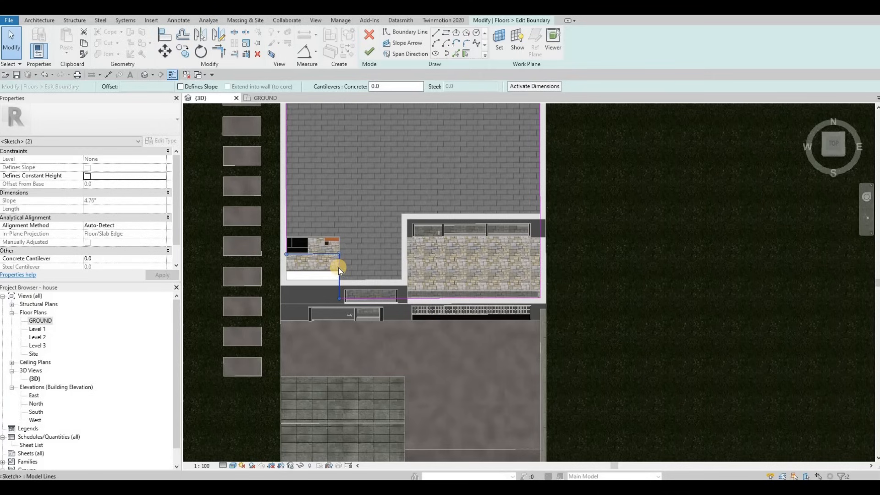
key(Delete)
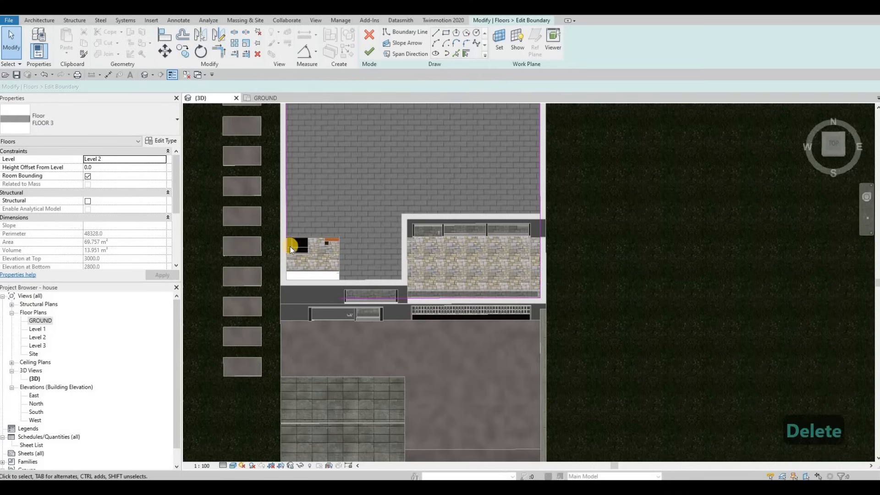
Step: Trim the FLOOR 3 slab's outer side and front boundary lines to a corner and finish the floor sketch
key(y)
key(t)
key(Escape)
key(Escape)
key(t)
key(r)
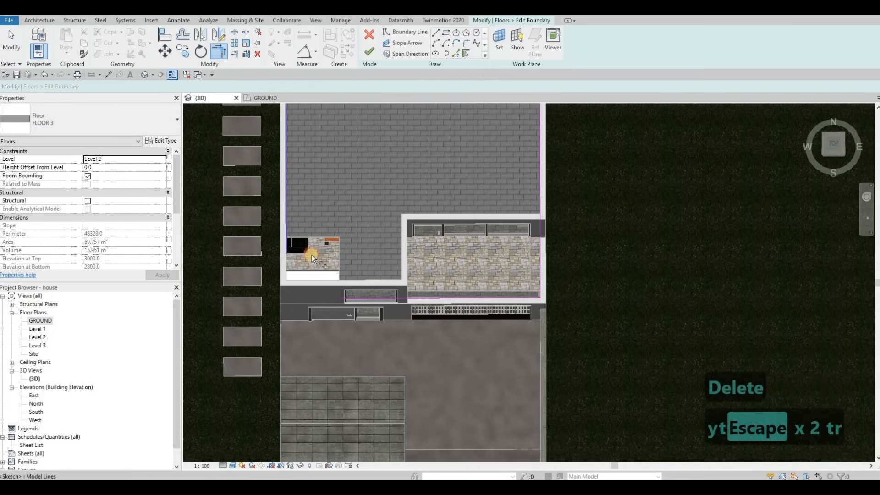
click(352, 299)
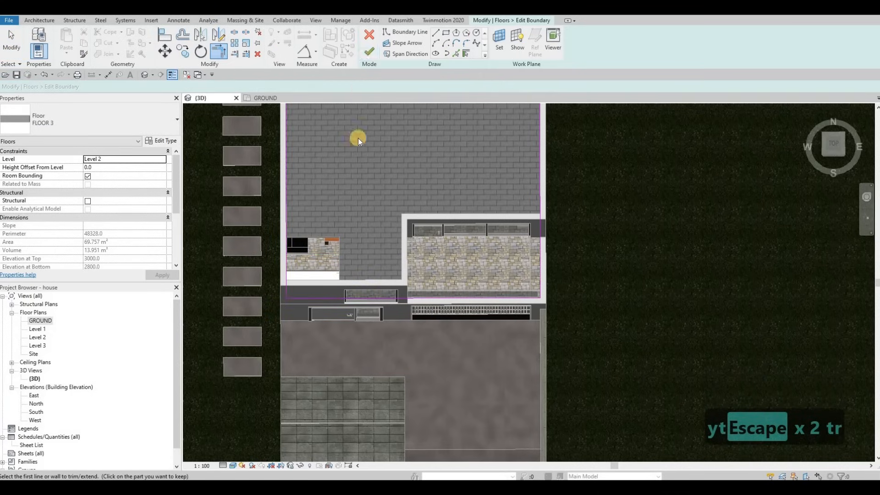
key(Escape)
Step: Edit the footprint of ROOF 1 in the Level 2 plan and delete the two lines around the old recess
click(330, 237)
click(373, 49)
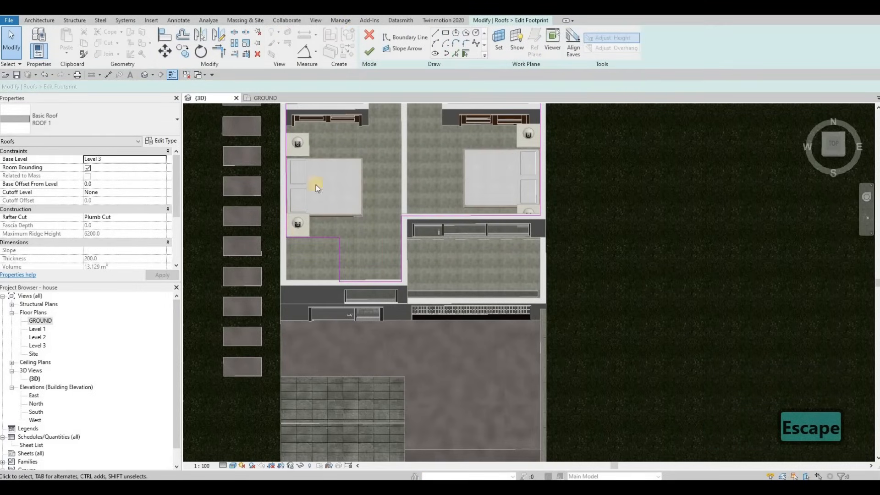
double_click(38, 338)
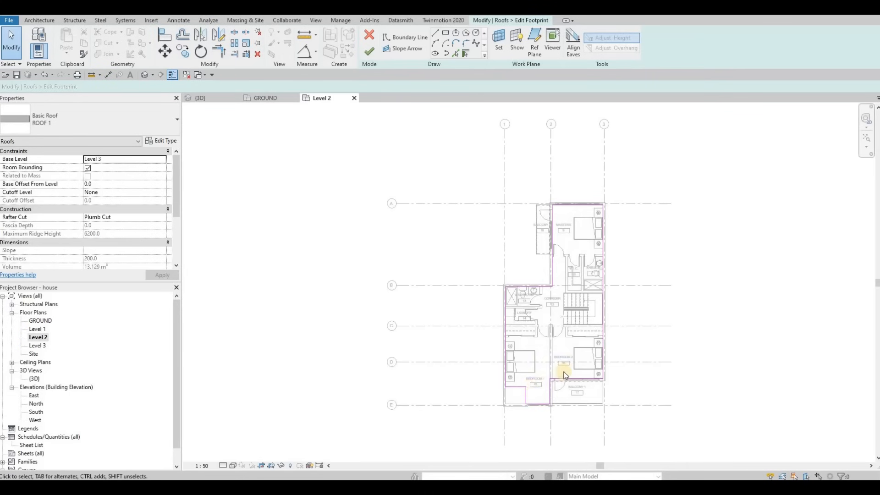
scroll(504, 398, up, 4)
key(Escape)
click(504, 392)
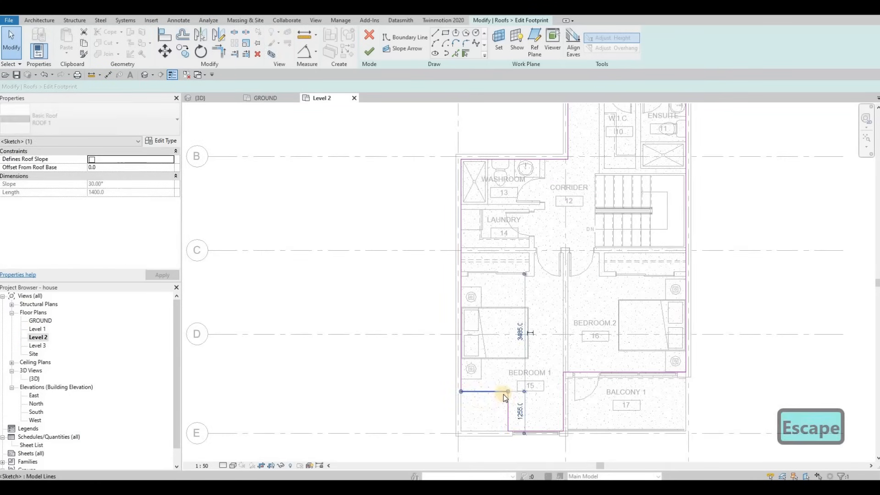
key(Delete)
click(507, 403)
key(Delete)
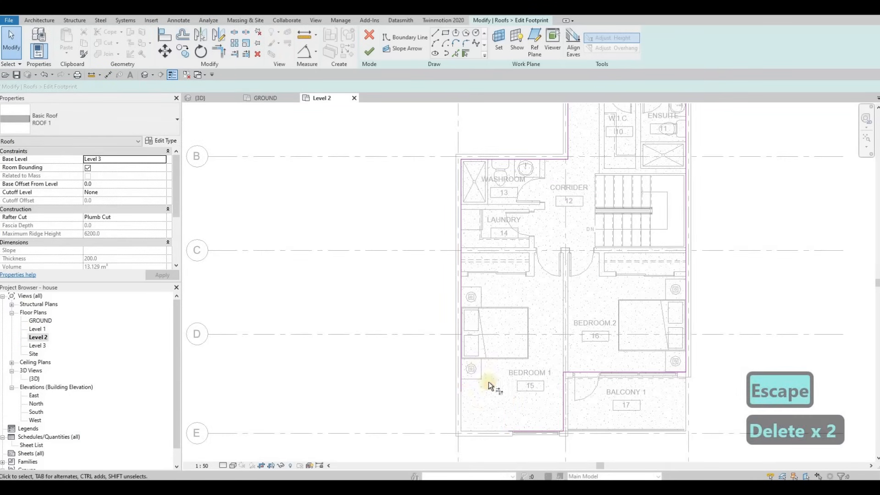
Step: Trim the roof's outer side and front footprint lines to a corner at Bedroom 1 and finish the footprint
key(t)
key(r)
click(463, 356)
click(522, 427)
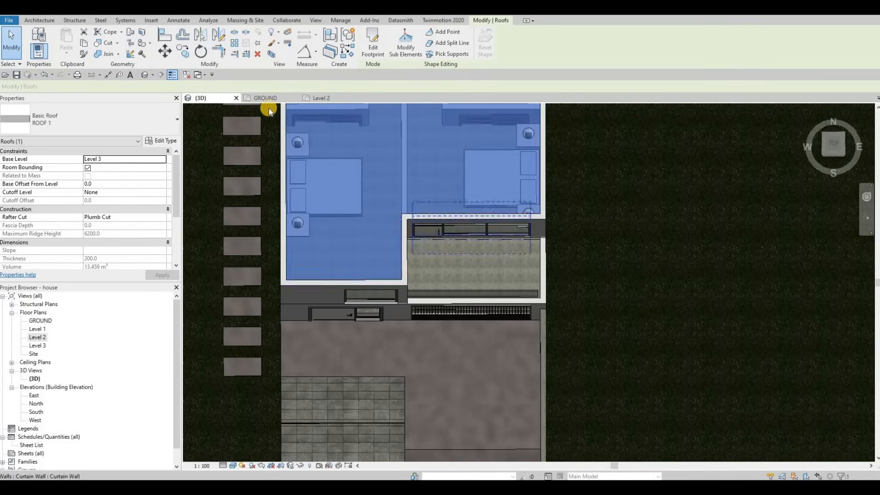
Step: Open the South elevation and move the Level 2 curtain wall window above the entrance about 650 mm toward grid 1
double_click(41, 412)
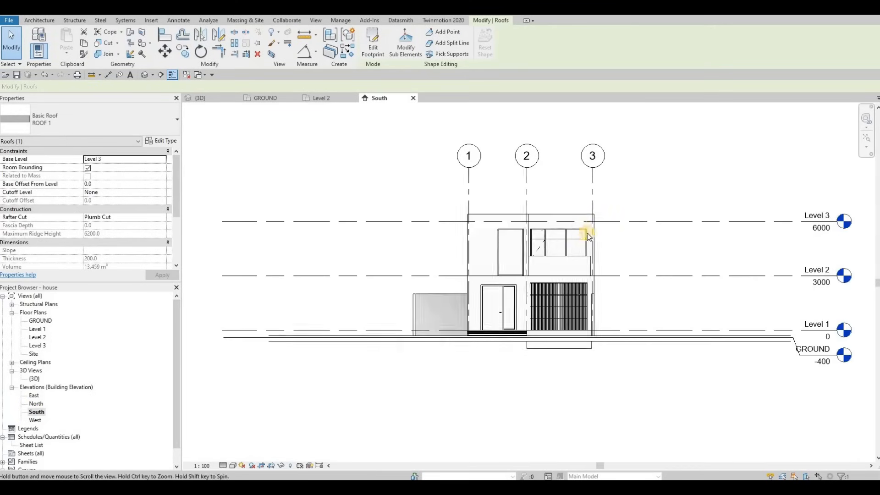
key(Escape)
scroll(591, 225, up, 3)
click(585, 258)
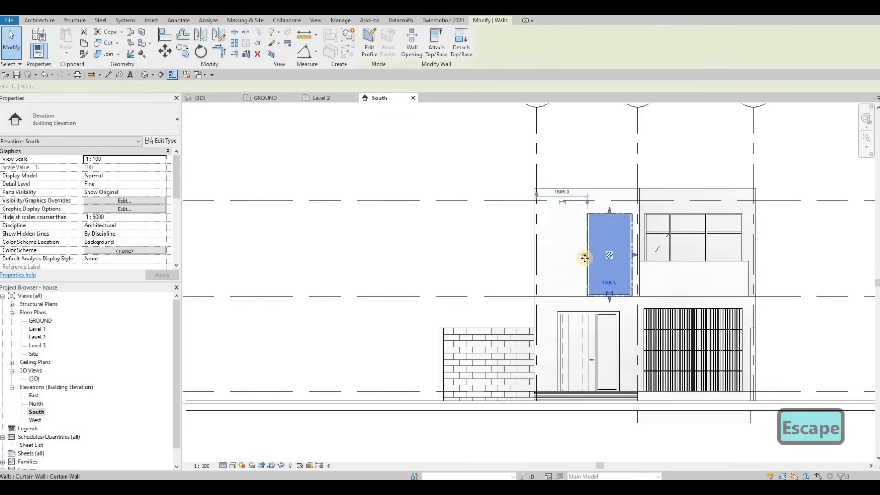
scroll(585, 258, up, 2)
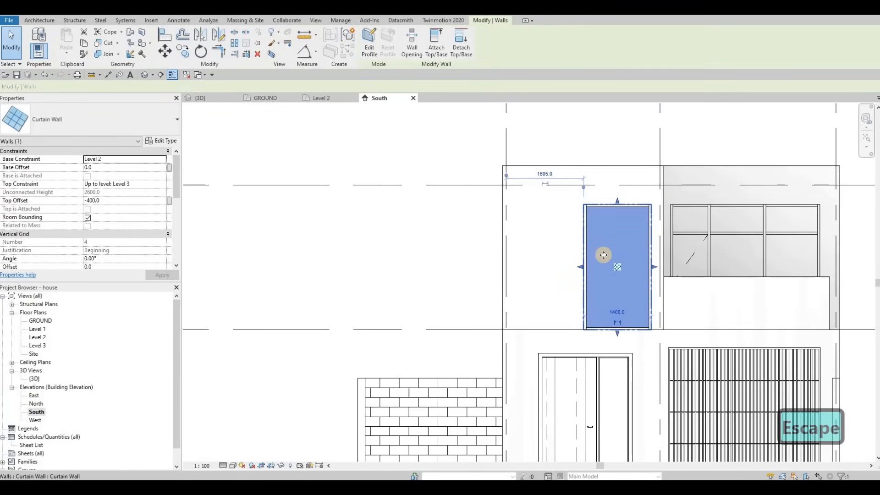
key(m)
key(v)
click(599, 251)
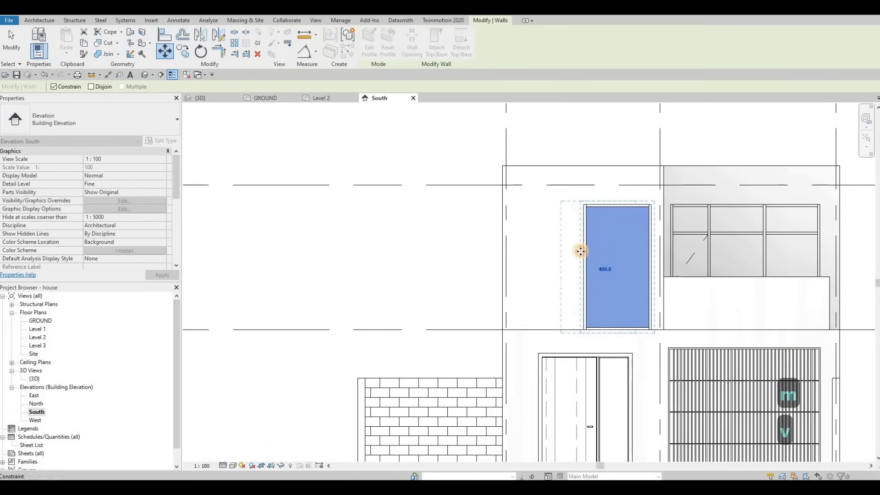
click(581, 251)
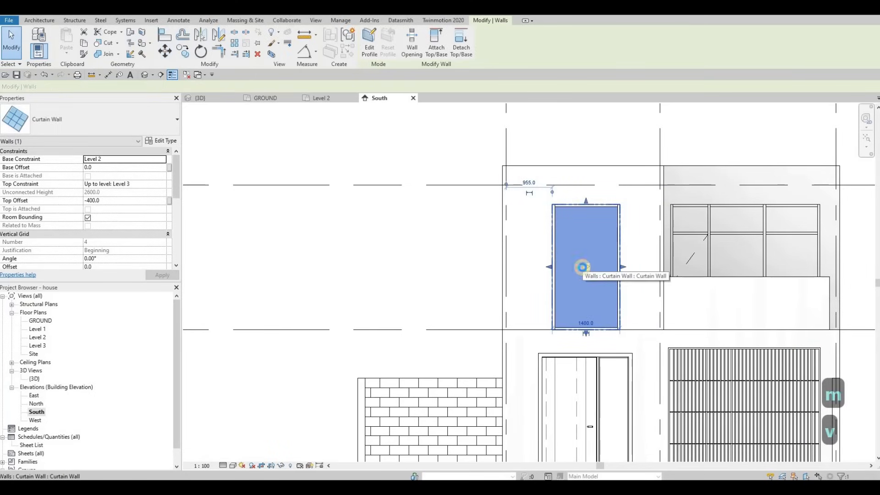
Step: Nudge the upper window slightly further toward grid 1, leaving 835 mm to its near edge, and deselect it
key(Left)
key(Left)
key(Left)
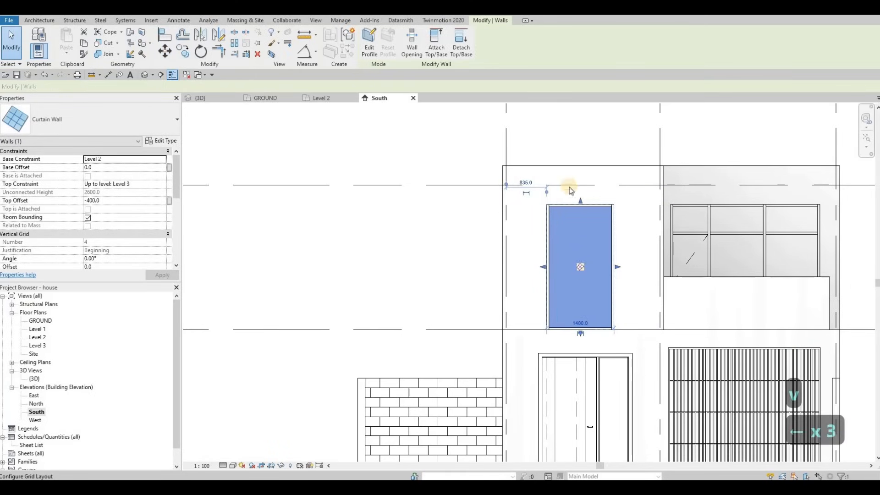
key(Escape)
key(Escape)
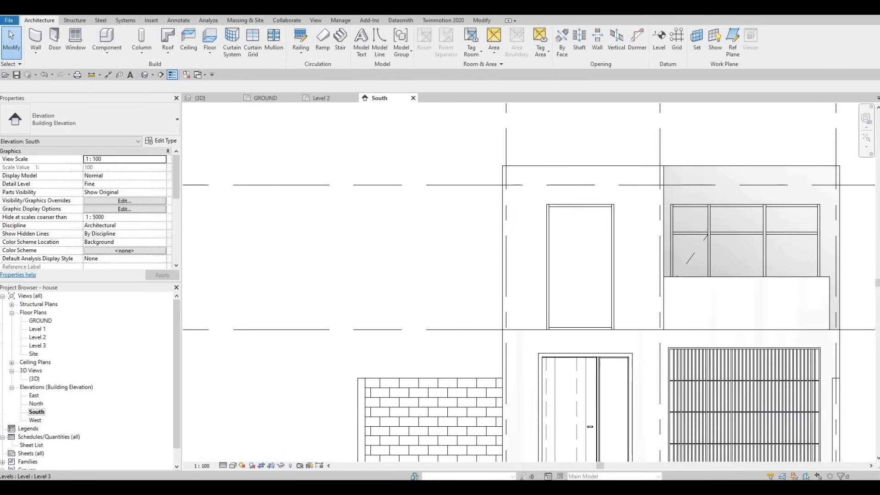
Step: Delete the low curtain wall guarding the front edge of the Level 2 balcony in the 3D view
key(F1)
scroll(572, 219, down, 5)
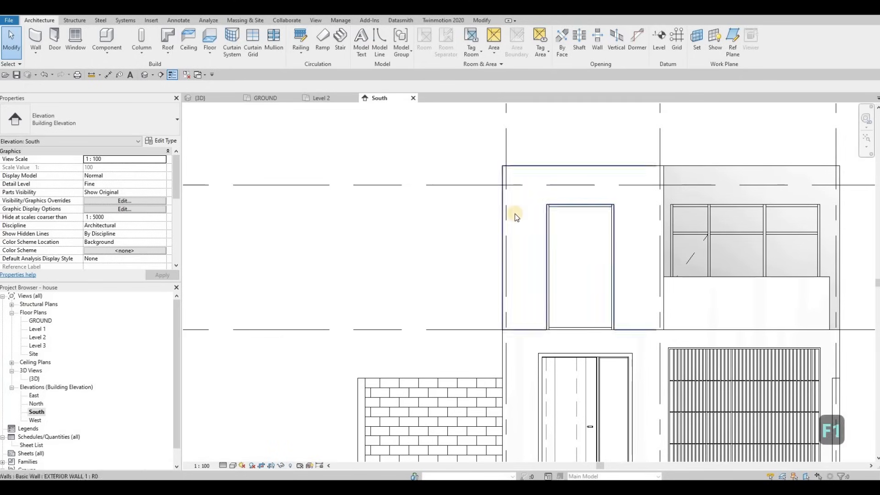
scroll(541, 271, down, 1)
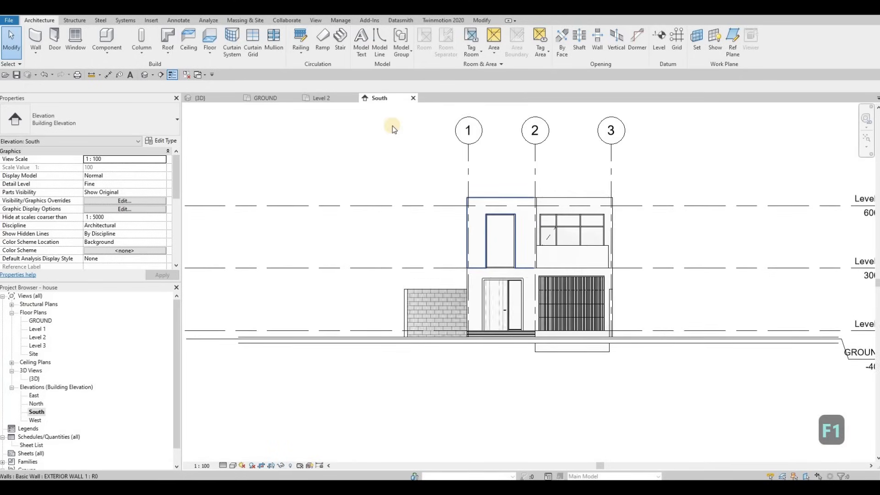
middle_drag(393, 125, 406, 147)
key(F1)
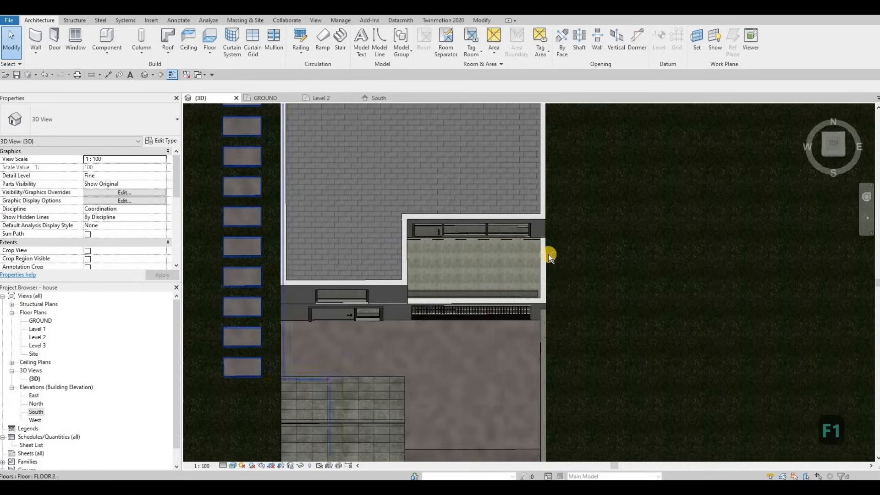
scroll(548, 254, down, 1)
shift+middle_drag(568, 252, 624, 161)
shift+middle_drag(616, 245, 487, 267)
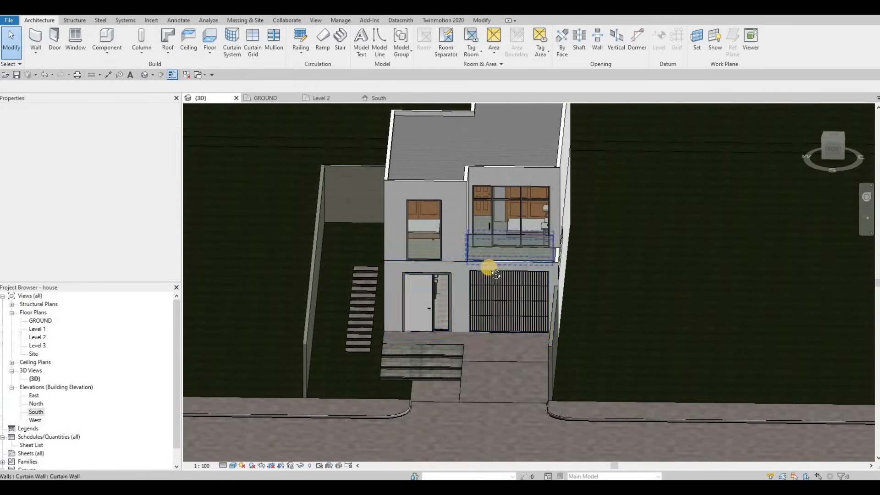
shift+middle_drag(470, 233, 469, 244)
scroll(468, 242, up, 2)
key(Escape)
click(468, 242)
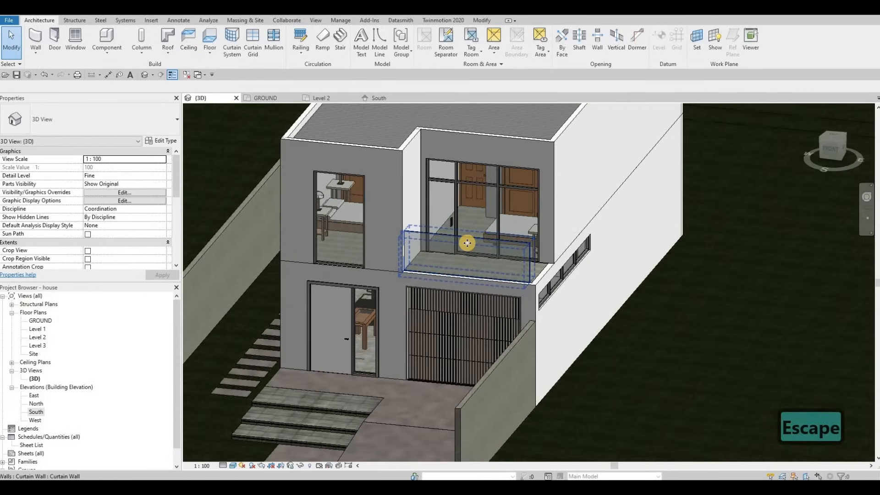
key(Delete)
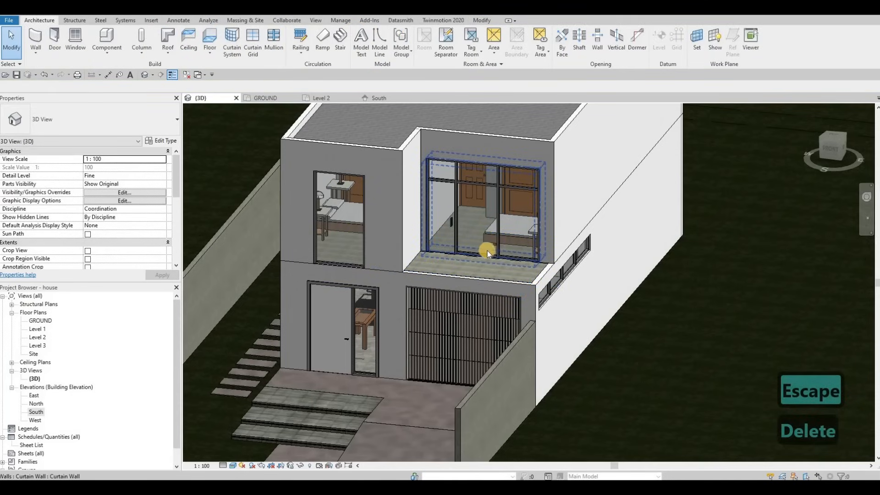
Step: Nudge the main entrance door sideways, away from the garage, so its centre is 1400 mm from grid 1
middle_drag(532, 286, 552, 282)
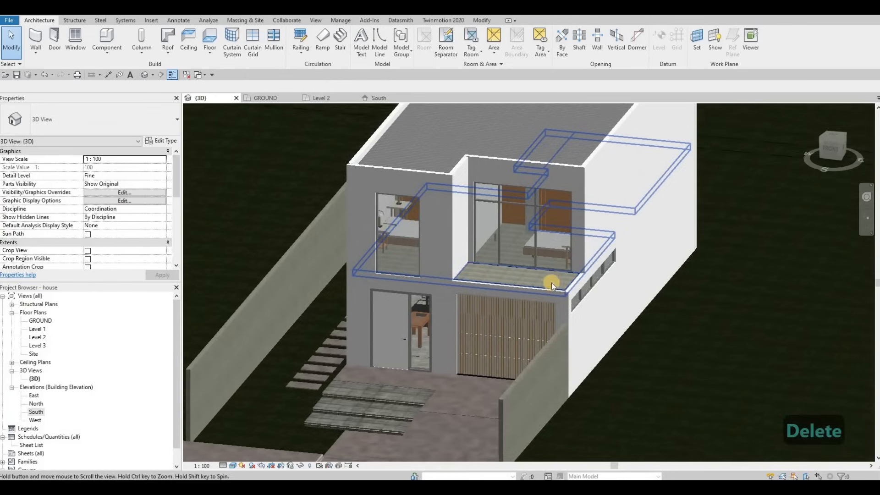
scroll(619, 284, down, 2)
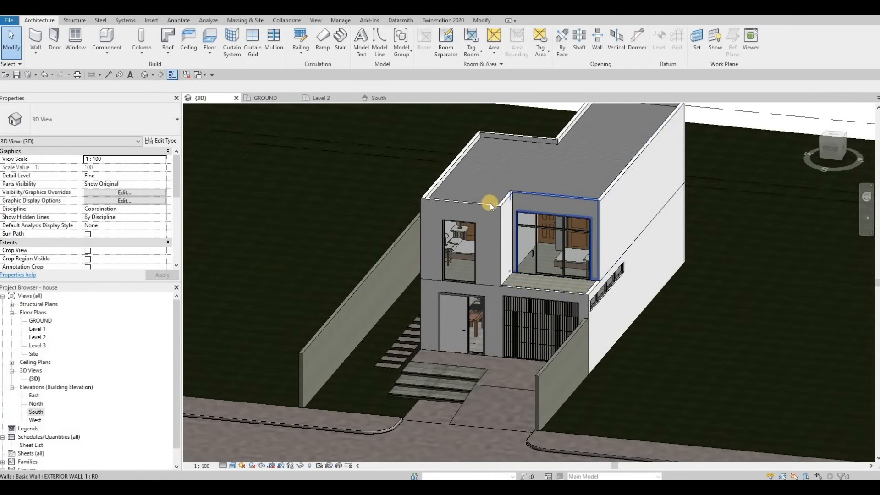
mouse_move(484, 296)
shift+middle_down()
mouse_move(501, 297)
mouse_move(499, 304)
shift+middle_up()
click(498, 305)
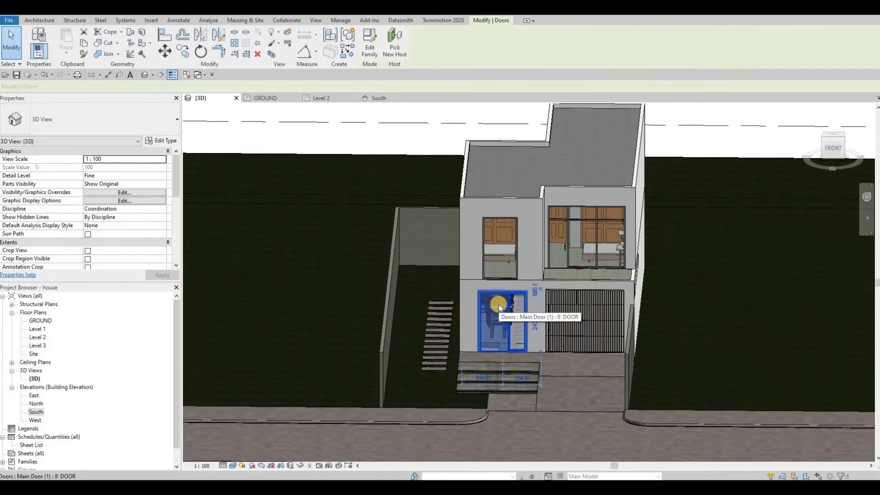
key(Left)
key(Left)
key(Left)
key(Left)
key(Left)
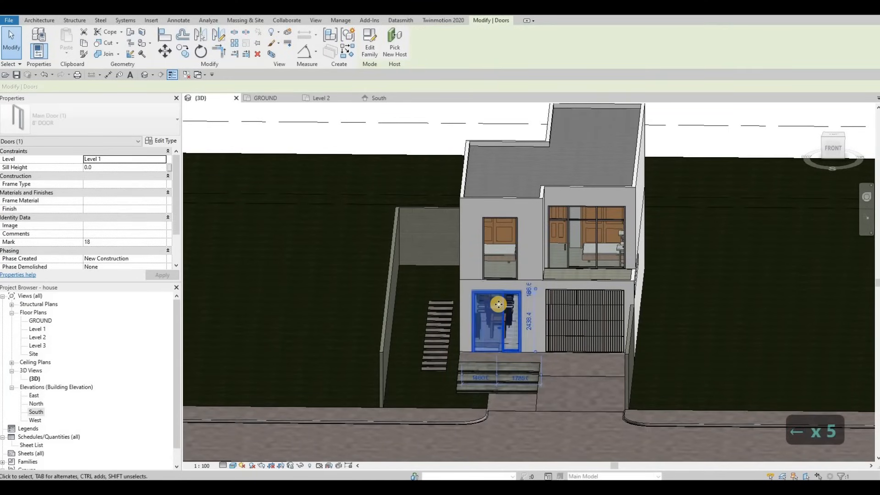
key(Right)
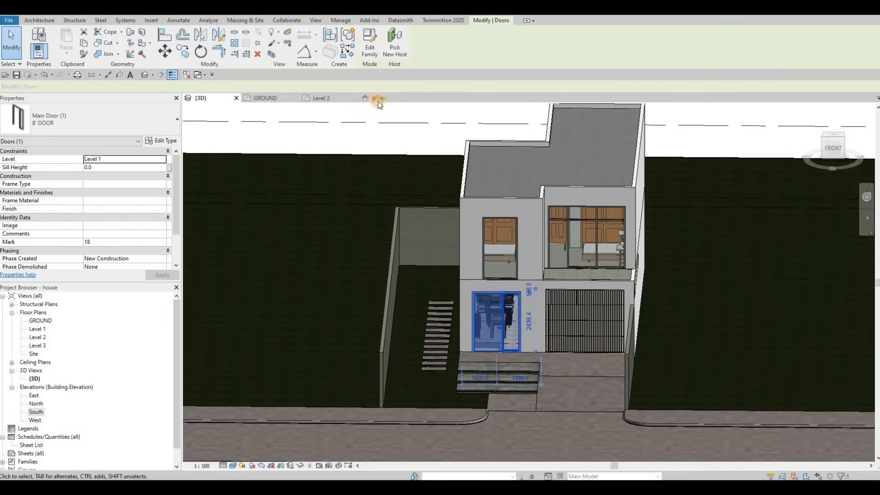
scroll(555, 277, up, 5)
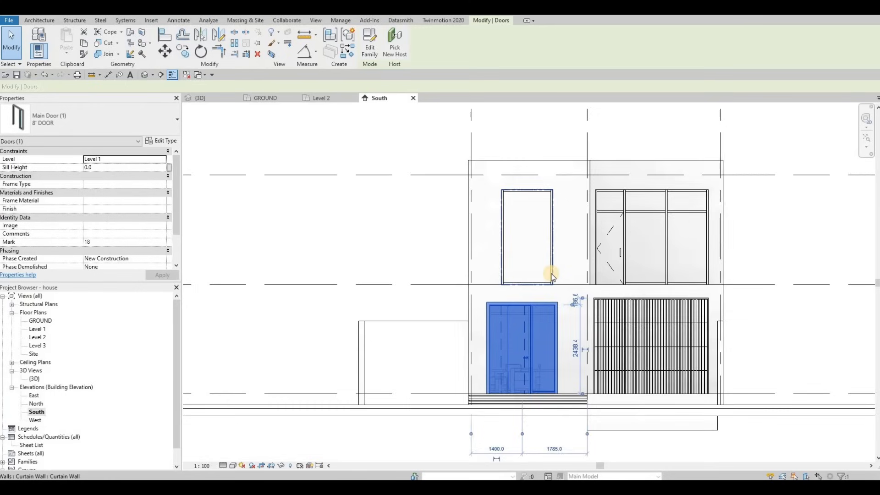
key(Escape)
key(a)
key(l)
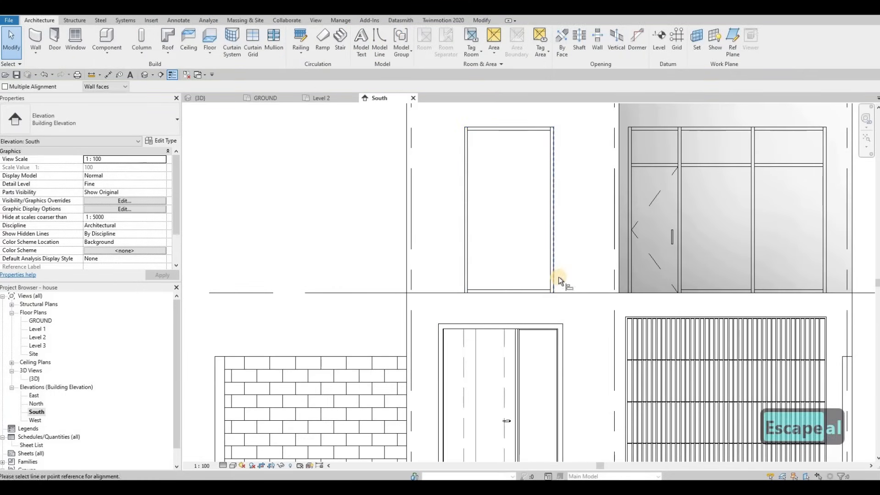
key(Escape)
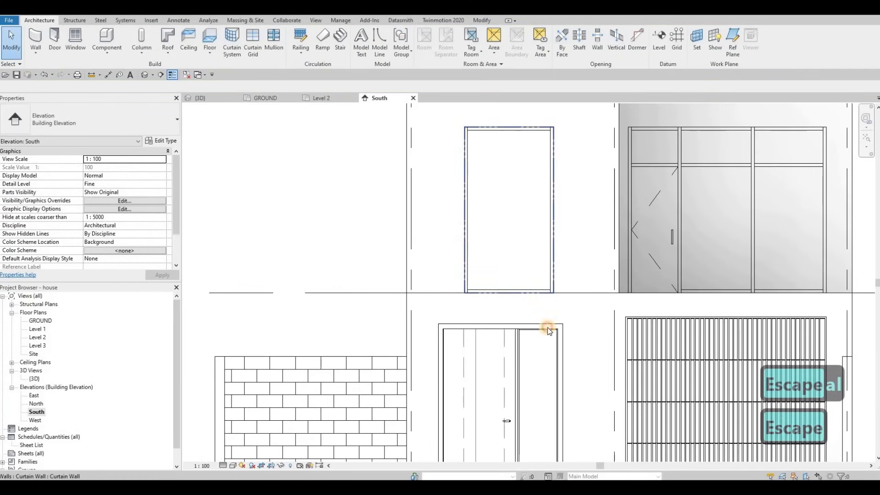
Step: Set the Width of the main door's 8' DOOR type to 1500 and deselect the door
click(549, 330)
click(161, 140)
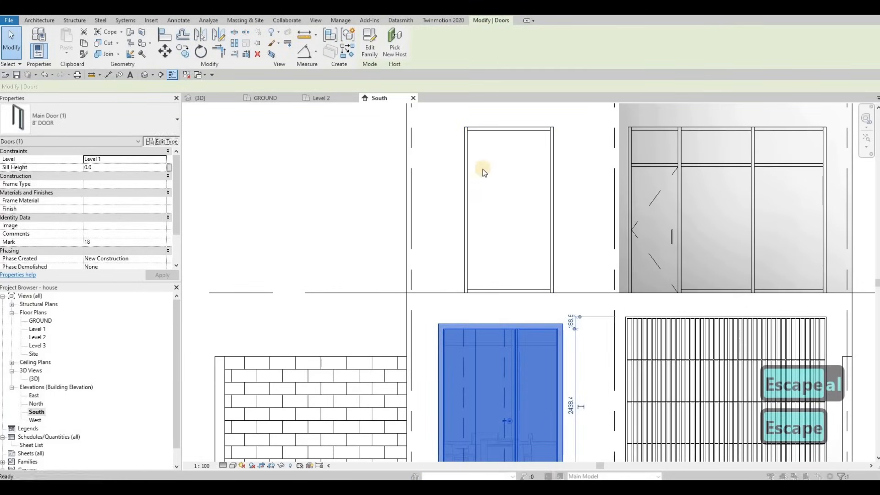
click(477, 236)
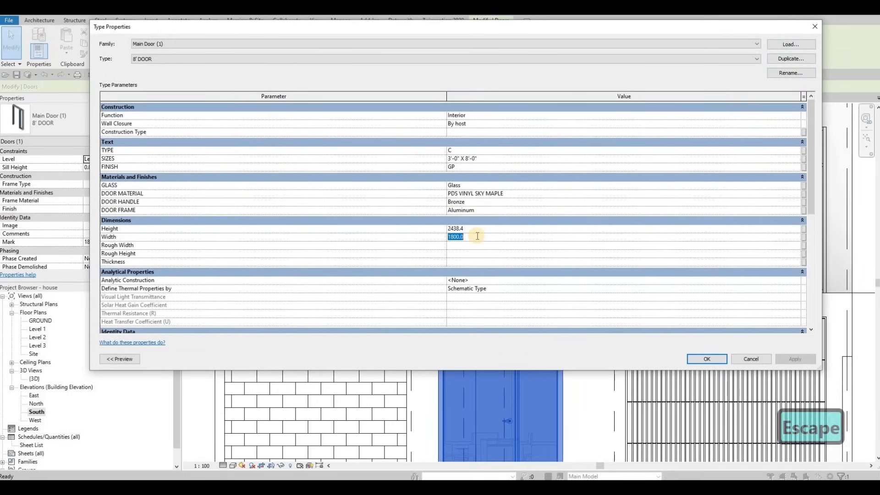
text(1500)
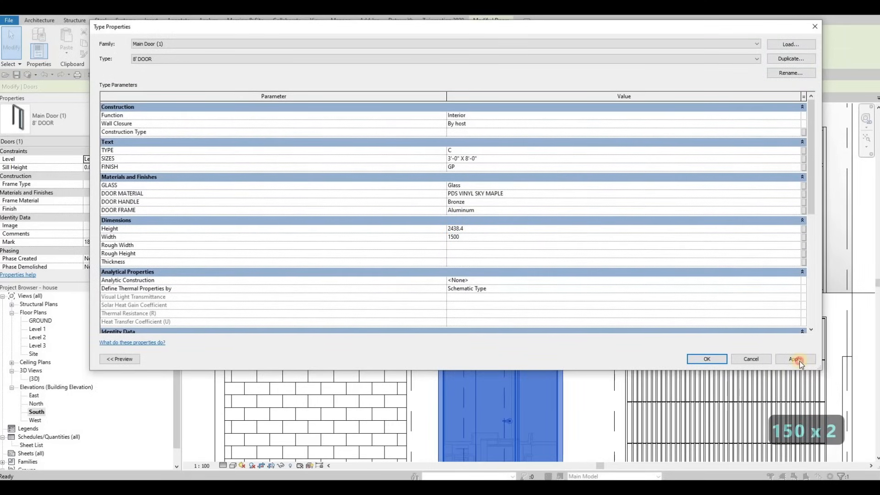
key(Escape)
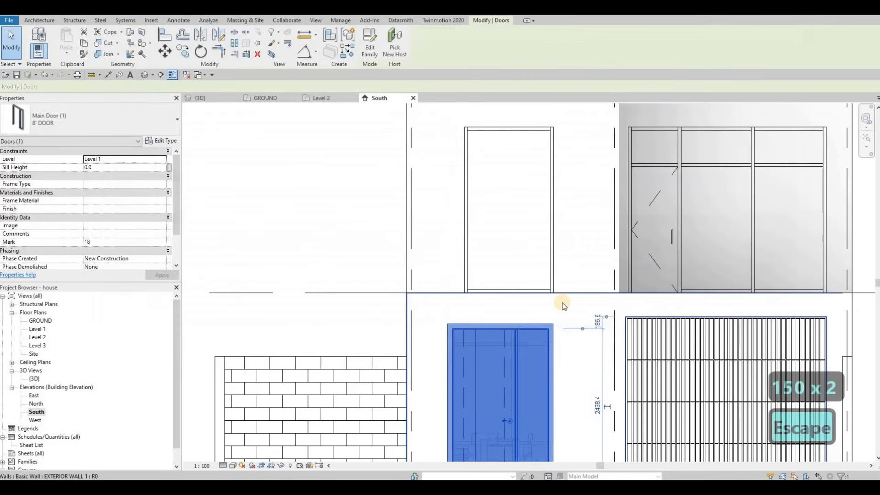
key(Escape)
Step: Align the main door frame's garage-side edge to the matching edge of the curtain wall window above it
key(a)
key(l)
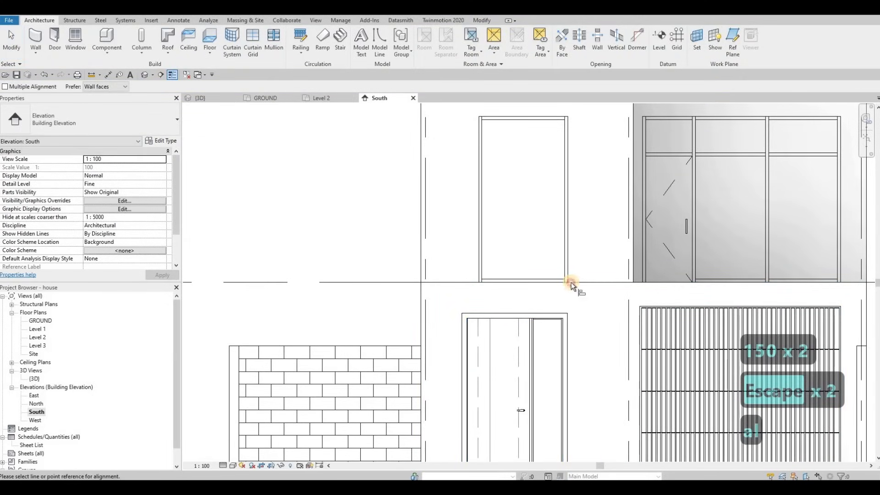
click(568, 333)
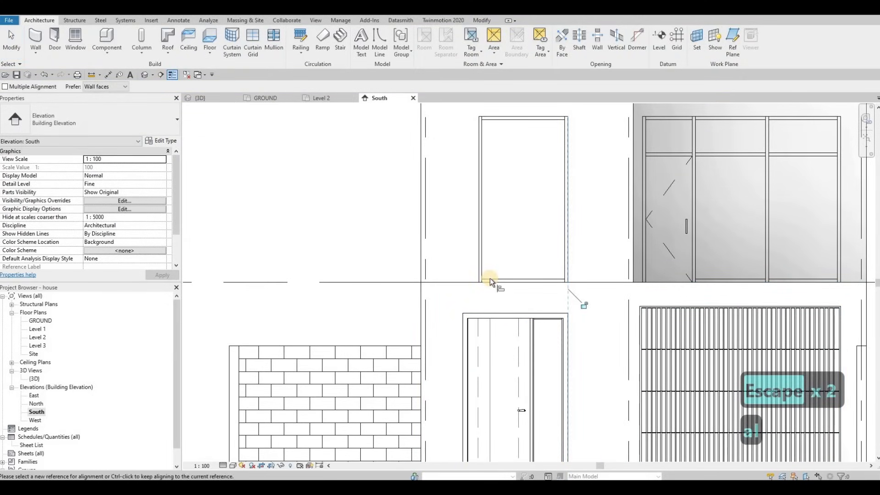
key(Escape)
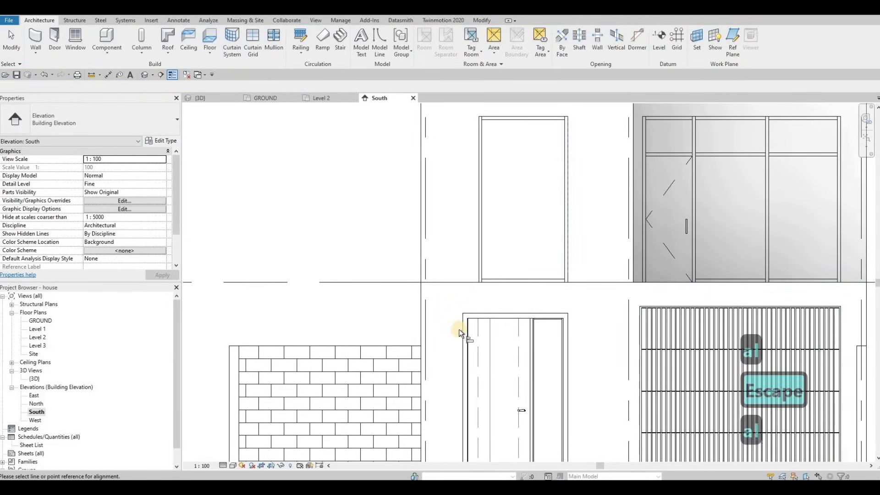
Step: Align the upper window's outer edge to the door frame's outer edge so the window matches the door's width
key(a)
key(l)
click(482, 275)
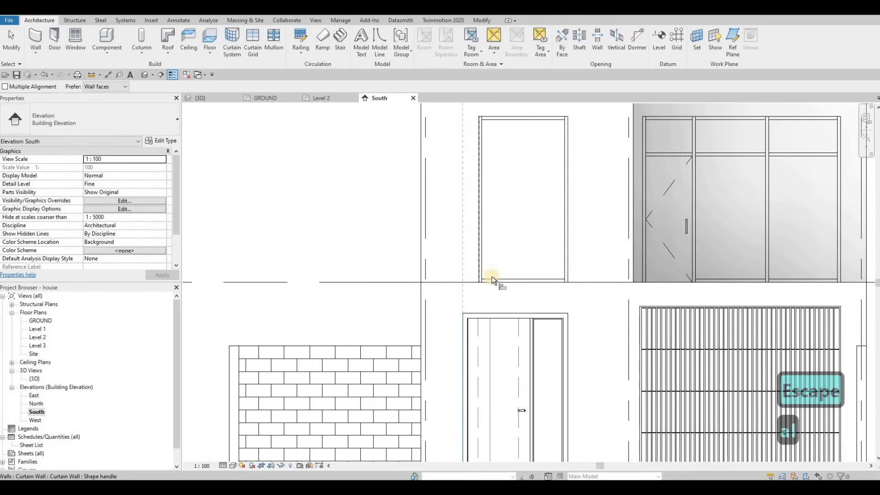
key(Escape)
key(Escape)
scroll(527, 302, down, 2)
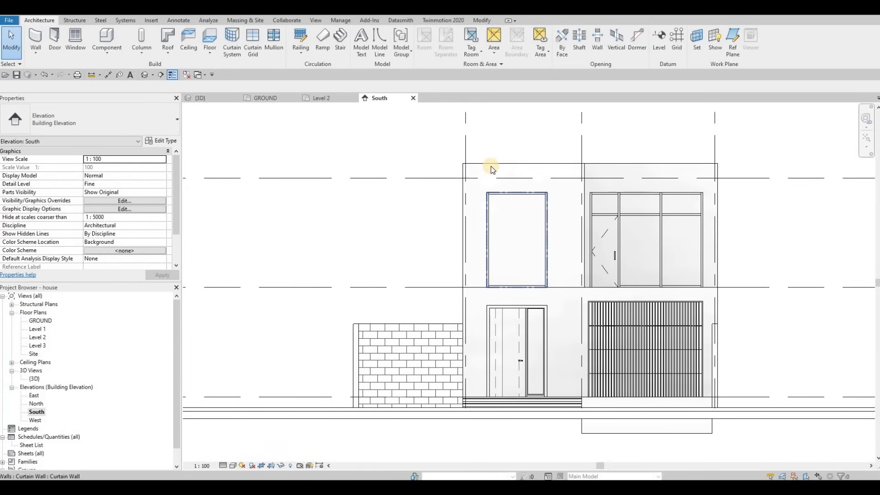
click(490, 169)
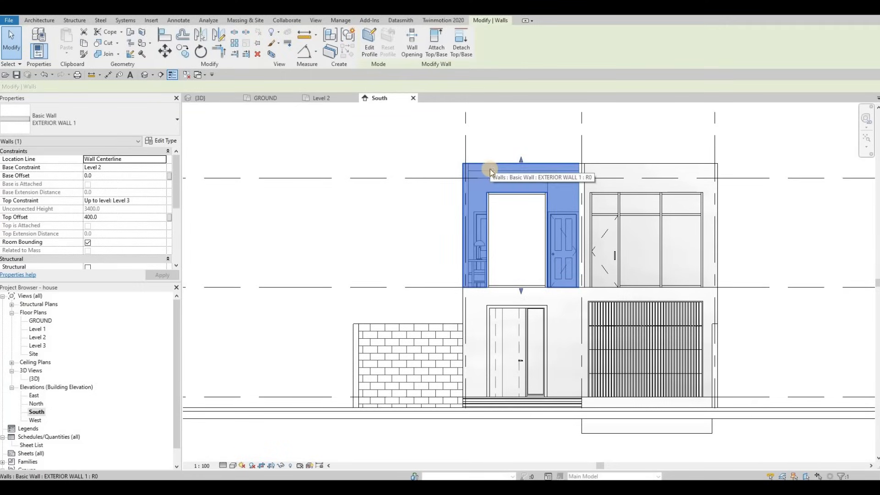
key(s)
key(l)
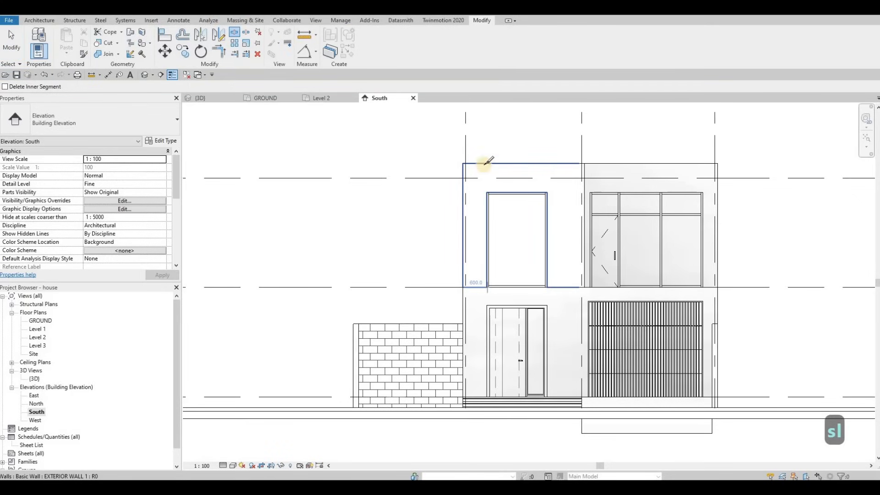
click(202, 98)
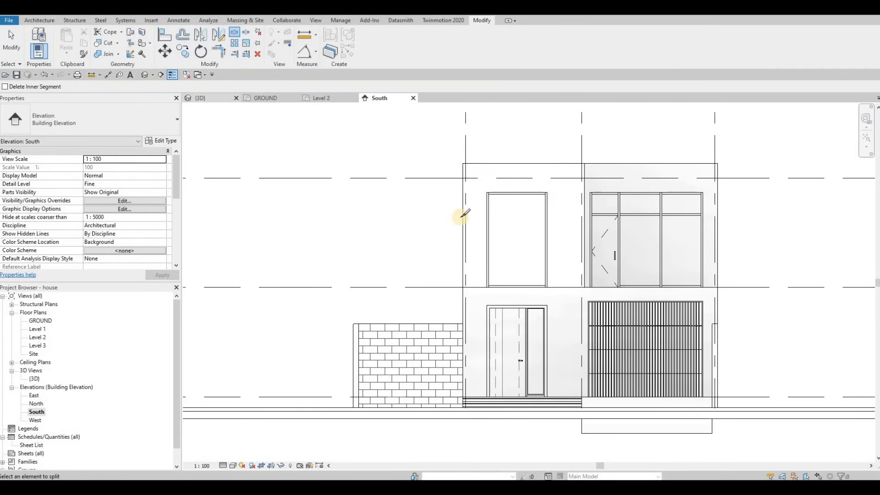
scroll(479, 188, up, 3)
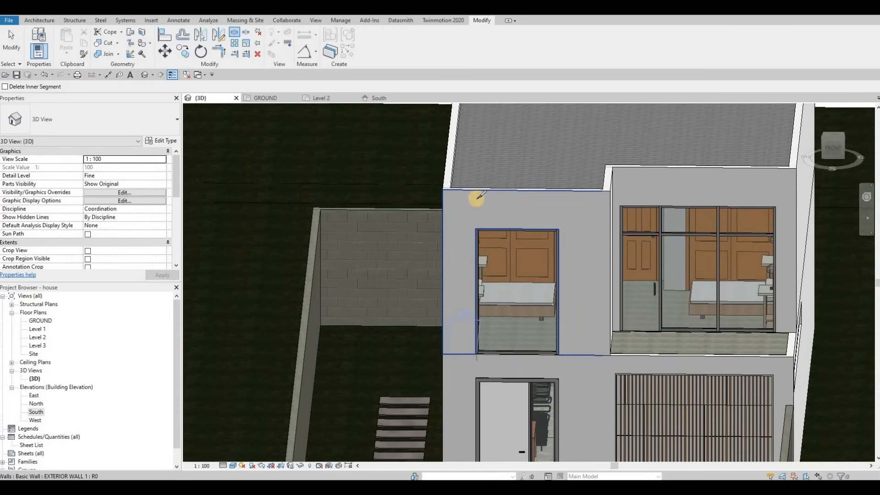
key(Escape)
key(Escape)
Step: Edit the profile of the upper front wall and sketch a shallow notch about 1650 mm wide in its top edge, above the window
click(525, 189)
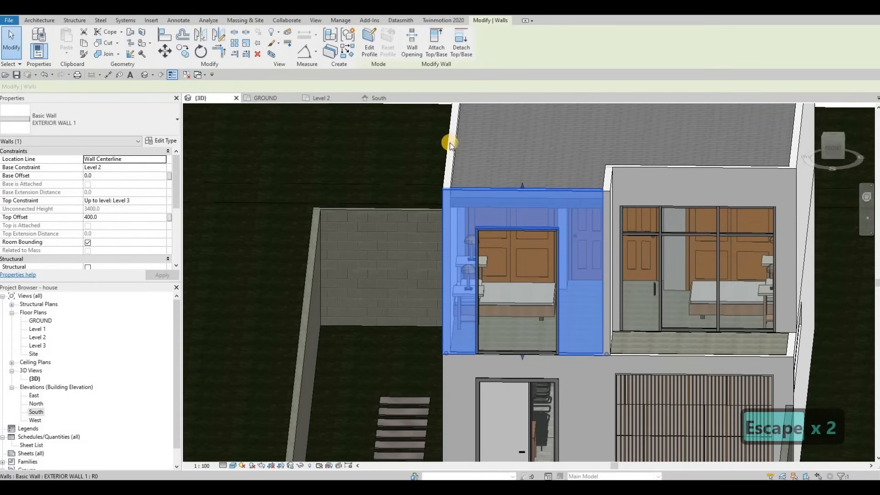
click(370, 48)
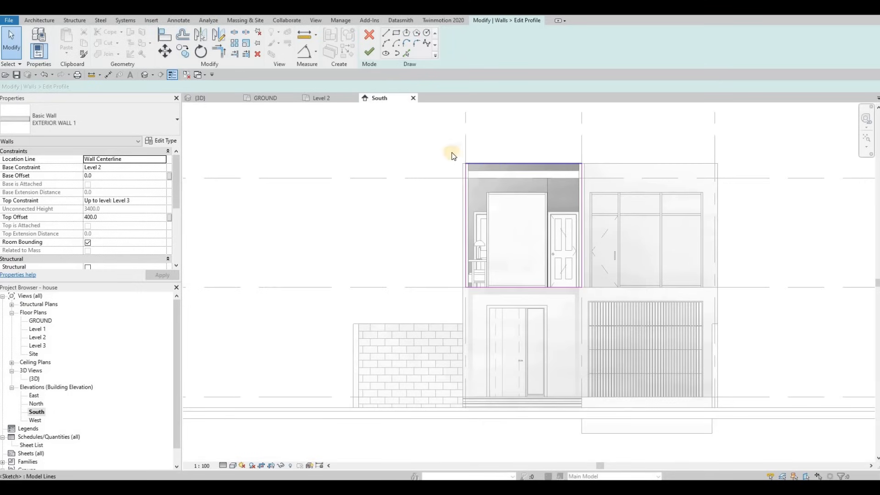
scroll(503, 164, up, 2)
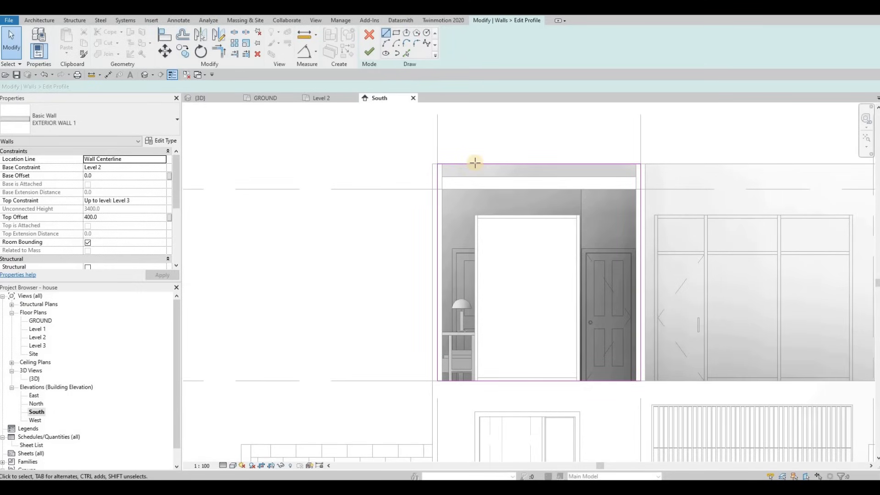
key(l)
key(i)
click(474, 176)
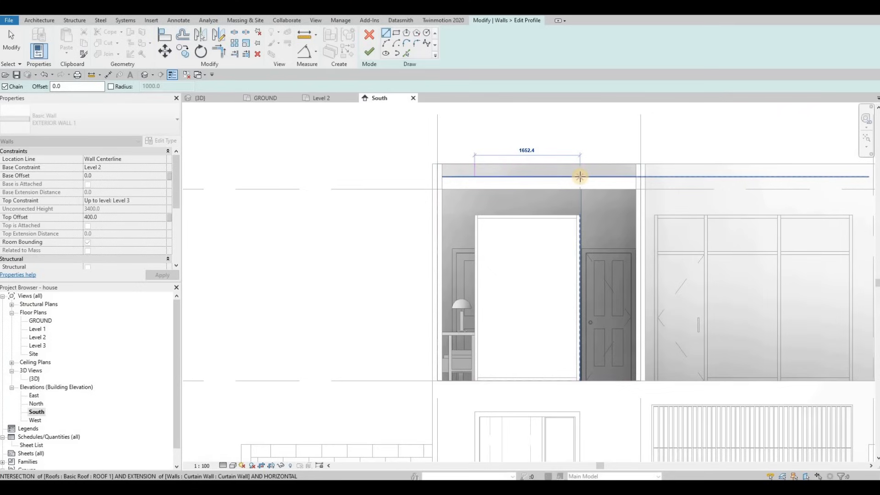
click(577, 163)
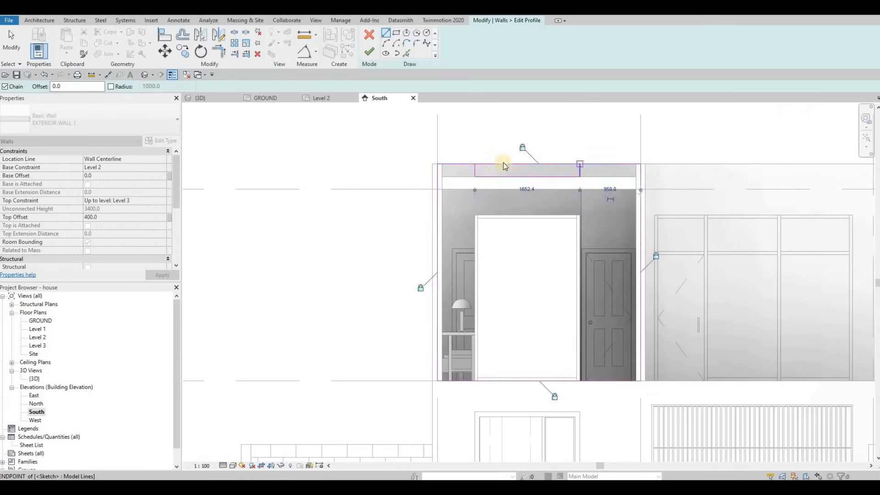
key(Escape)
key(Escape)
Step: Split the wall's top profile line, trim it to the notch's sides, and finish the profile and return to the 3D view
scroll(481, 174, up, 3)
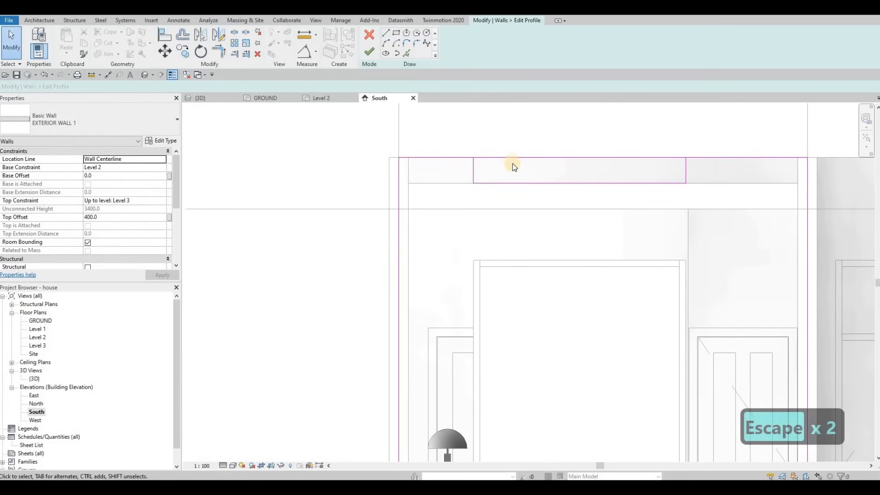
key(s)
key(l)
click(523, 157)
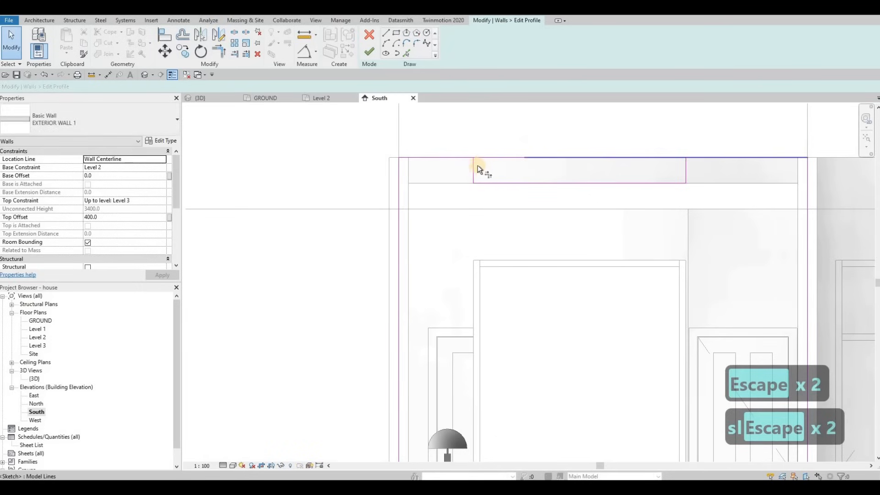
key(t)
key(r)
click(685, 173)
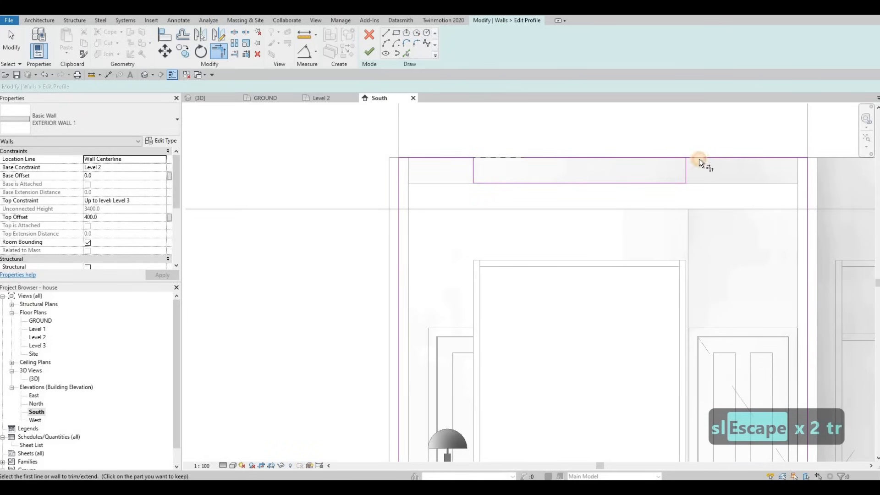
click(698, 158)
click(369, 51)
click(231, 98)
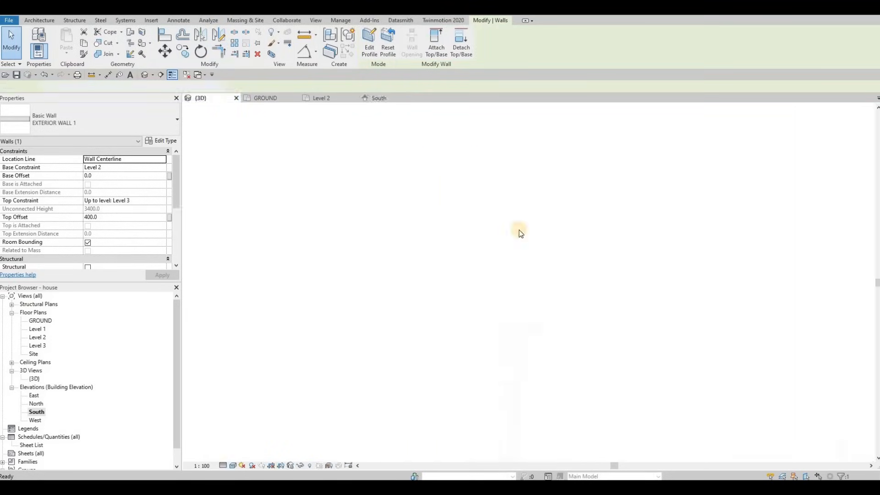
key(Escape)
key(Escape)
Step: Set the Height of the garage door's 2400 x 2100mm type to 2500 and deselect the door
scroll(546, 196, up, 3)
scroll(546, 198, down, 1)
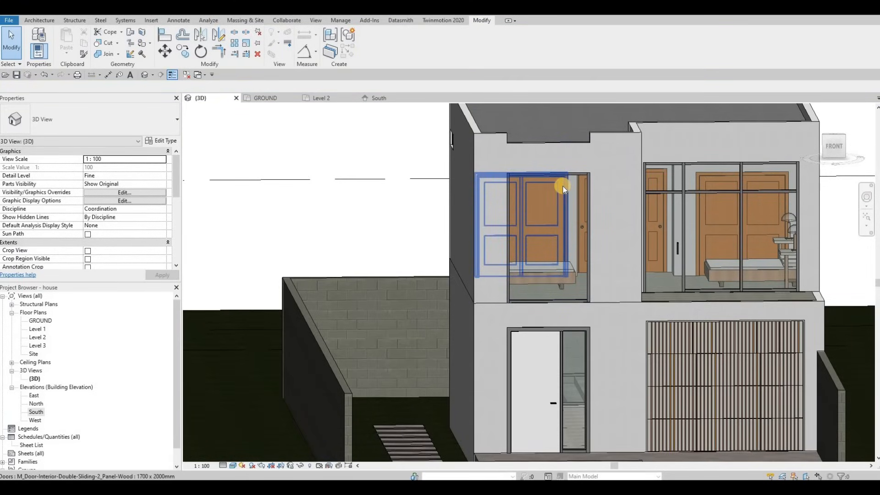
key(Escape)
scroll(587, 214, down, 2)
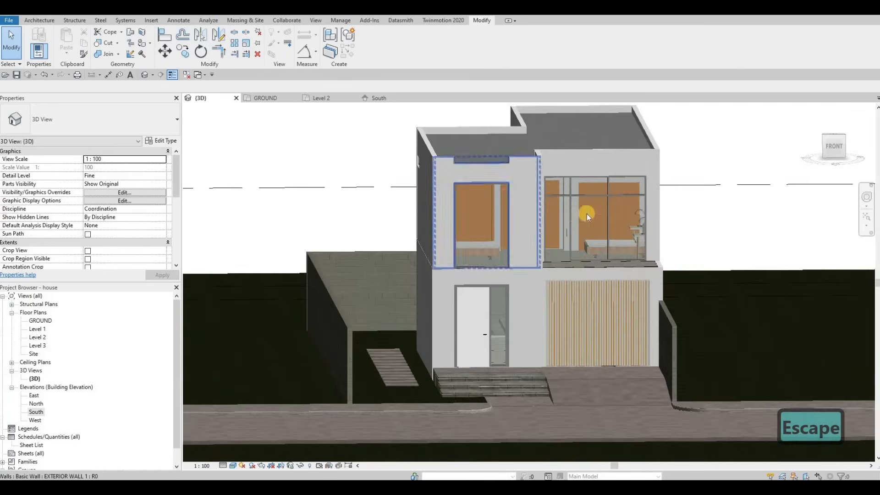
scroll(587, 214, down, 1)
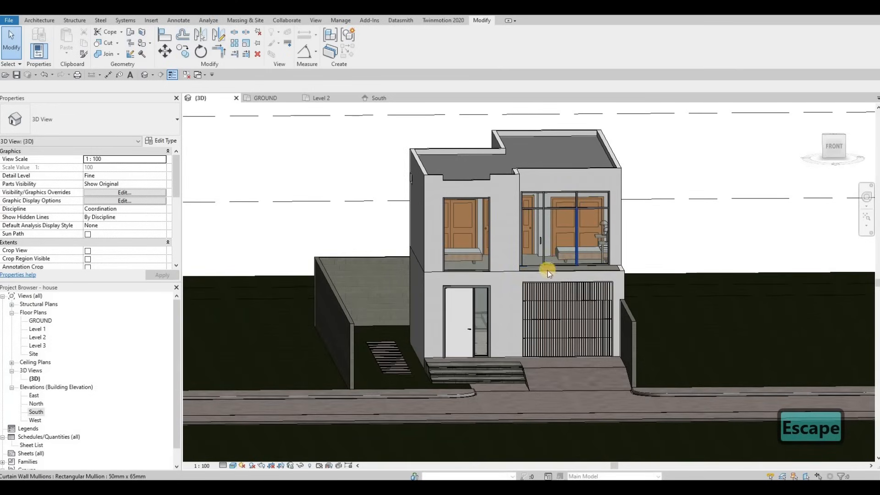
scroll(518, 295, up, 3)
click(518, 299)
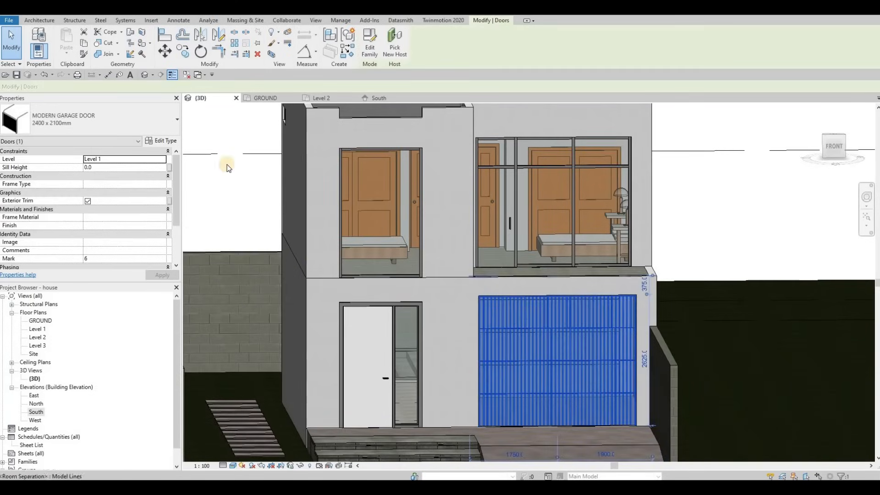
click(162, 141)
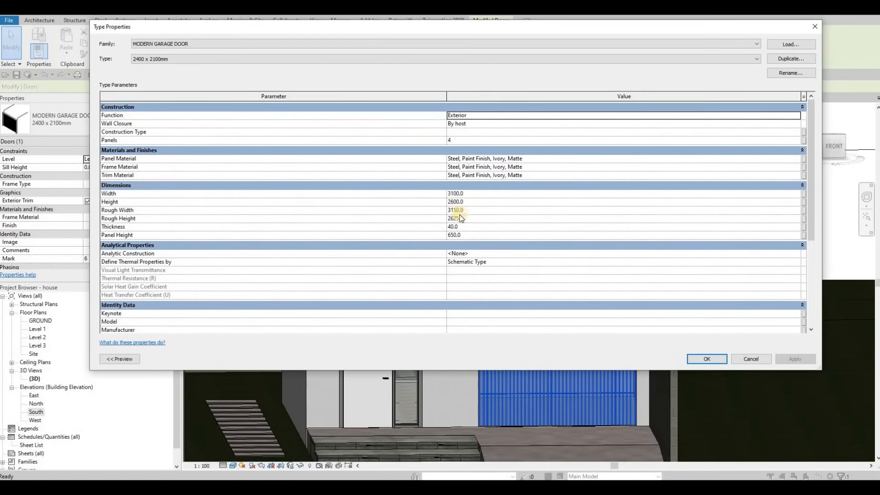
click(476, 204)
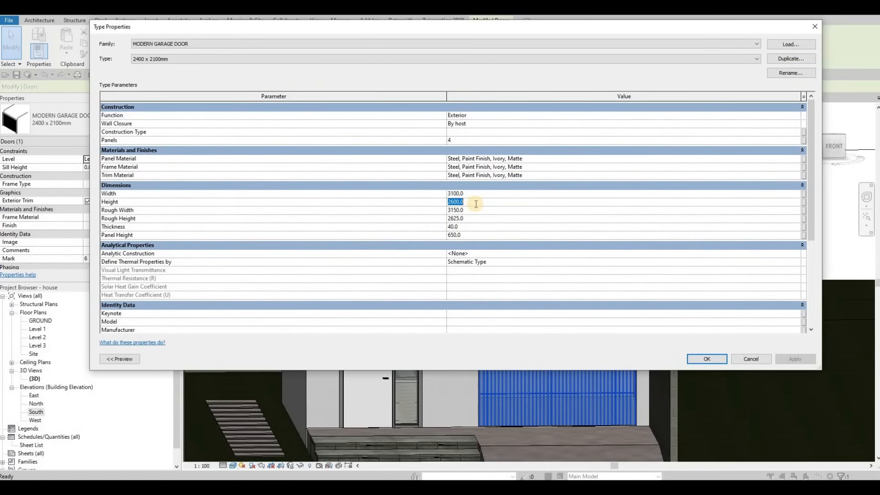
text(2500)
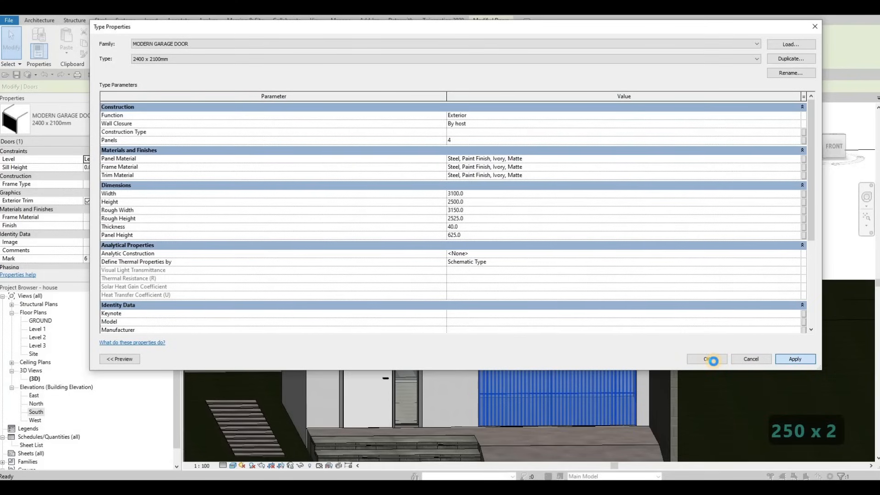
click(708, 359)
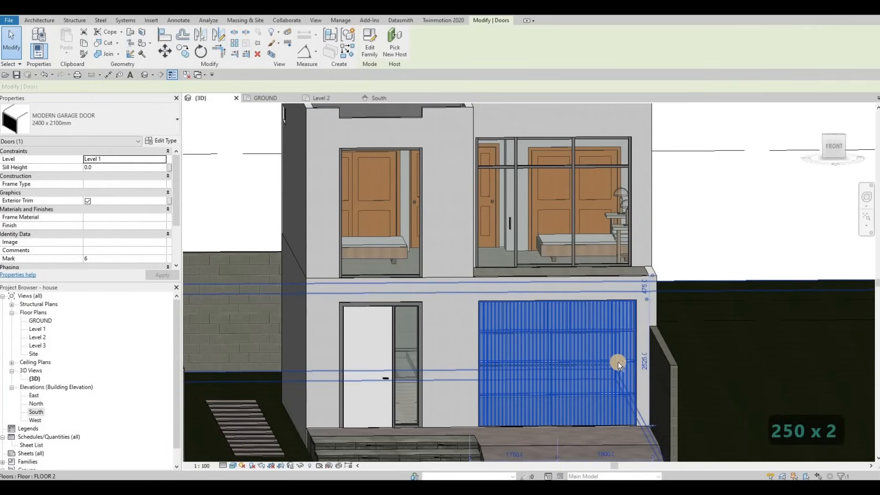
key(Escape)
key(Escape)
Step: Open the South elevation and examine the head heights of the main door and the garage door
shift+middle_drag(612, 317, 400, 130)
click(386, 95)
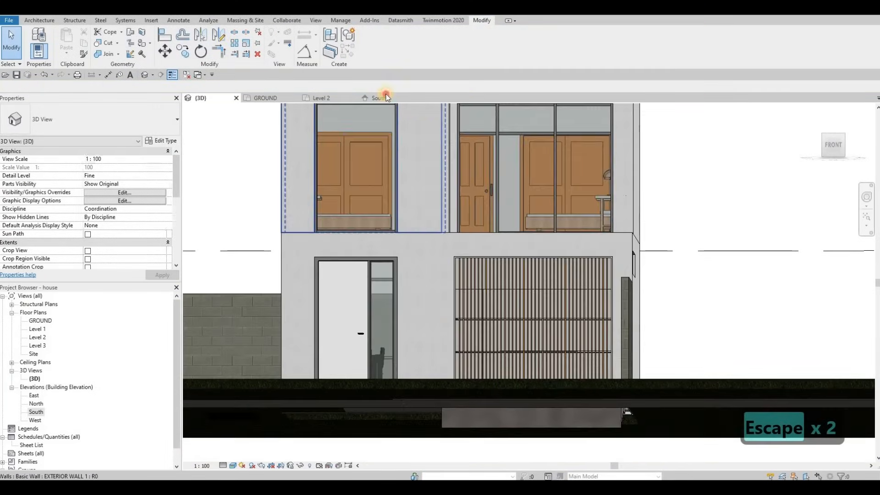
scroll(575, 232, down, 4)
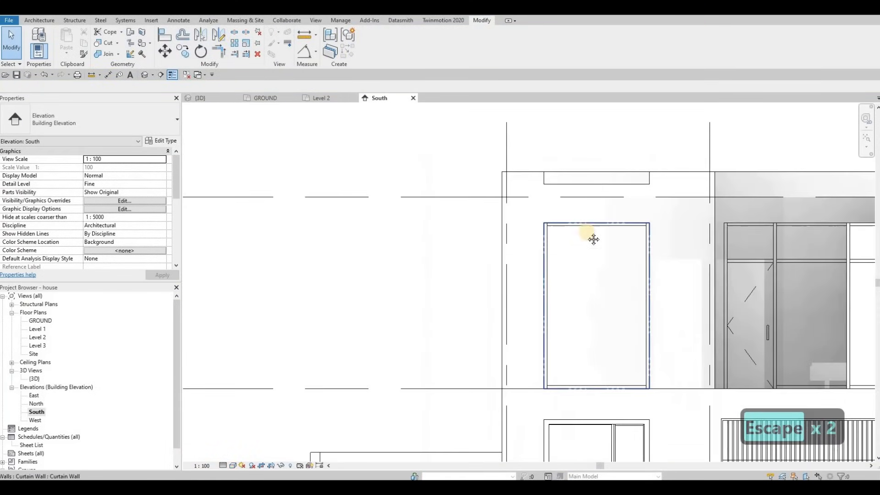
middle_drag(585, 291, 576, 244)
scroll(583, 288, up, 3)
key(Escape)
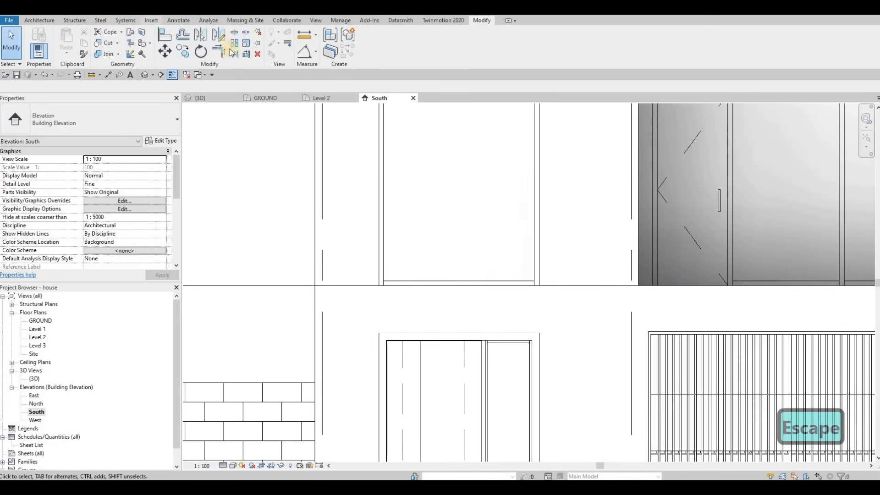
middle_drag(525, 272, 453, 204)
scroll(508, 236, down, 2)
key(Escape)
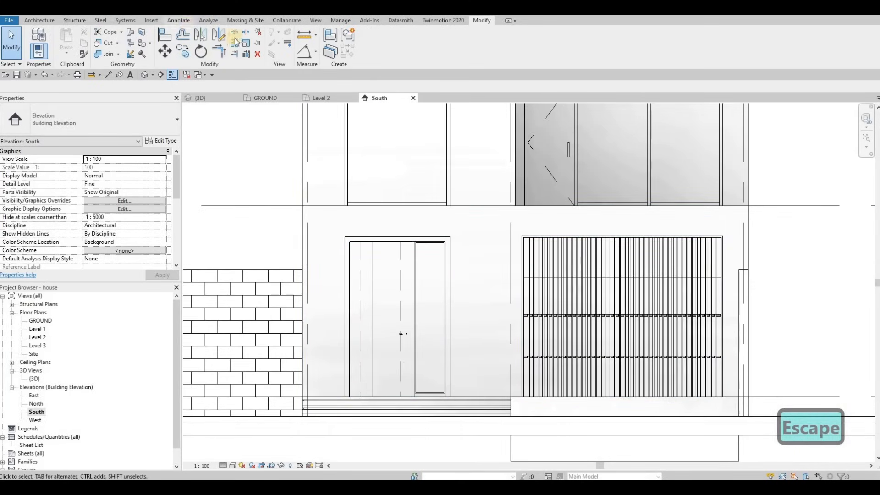
Step: Check the garage door's head against the main door frame's head with a temporary horizontal detail line
click(179, 21)
click(235, 40)
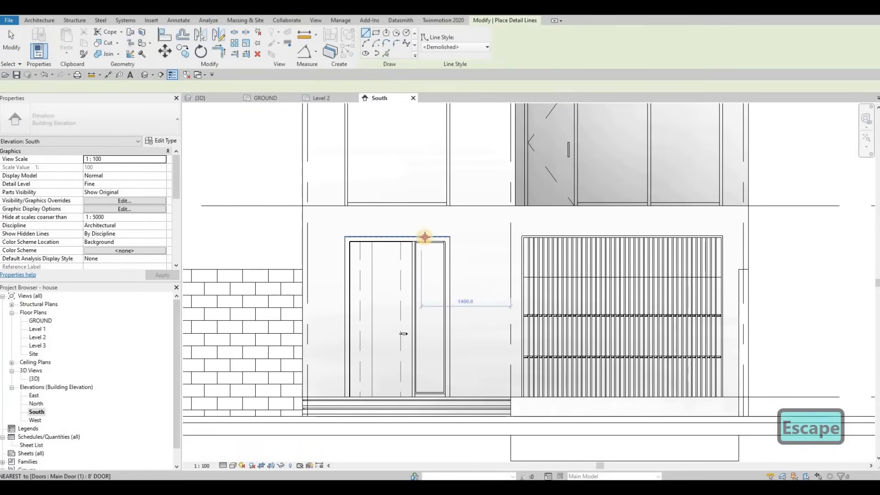
click(425, 237)
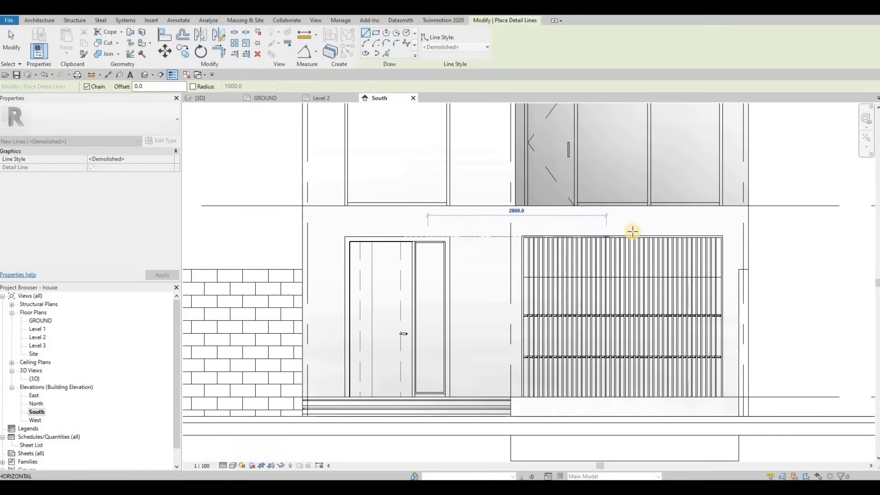
scroll(639, 243, up, 4)
scroll(639, 246, down, 3)
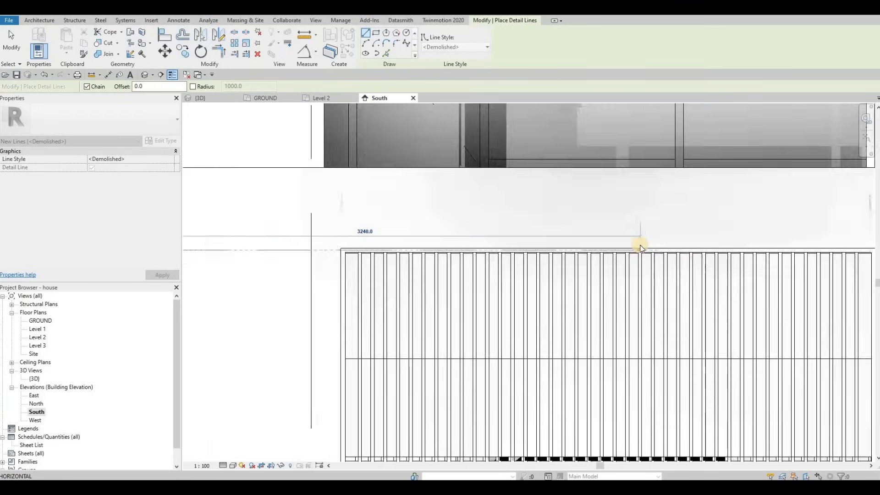
key(Escape)
key(Escape)
key(Escape)
key(Escape)
key(Escape)
scroll(637, 294, down, 3)
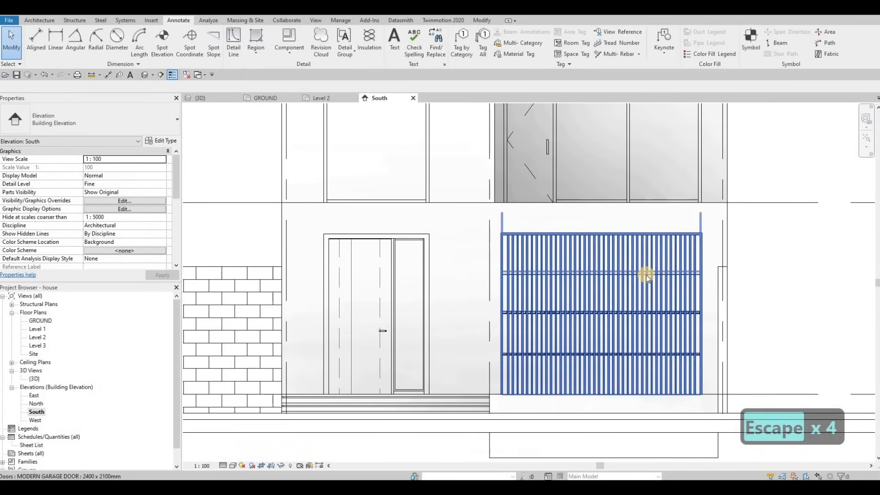
Step: Set the South elevation's visual style to Consistent Colors and inspect the upper facade and its parapet notch
scroll(552, 275, down, 5)
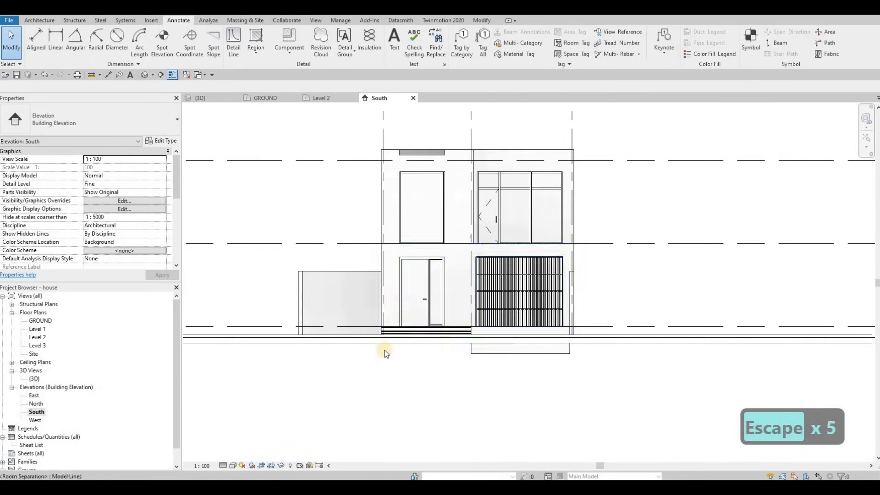
key(Escape)
click(234, 465)
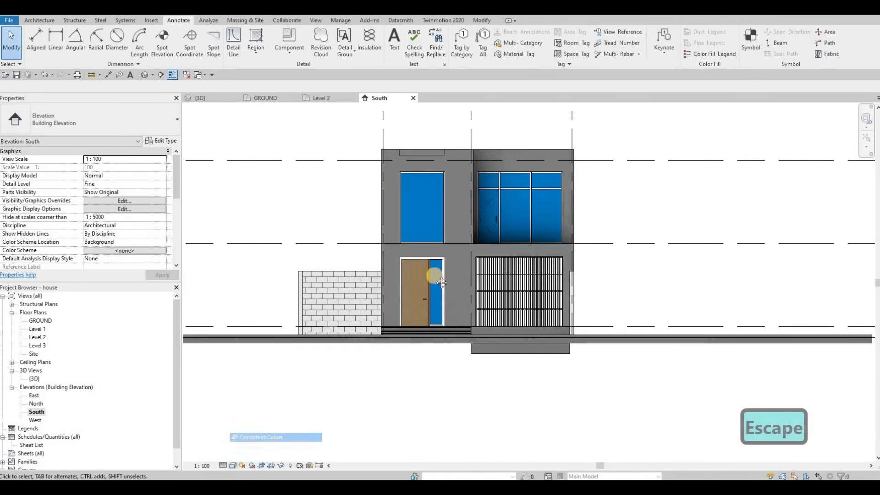
key(Escape)
key(Escape)
middle_drag(433, 172, 493, 178)
scroll(541, 199, up, 3)
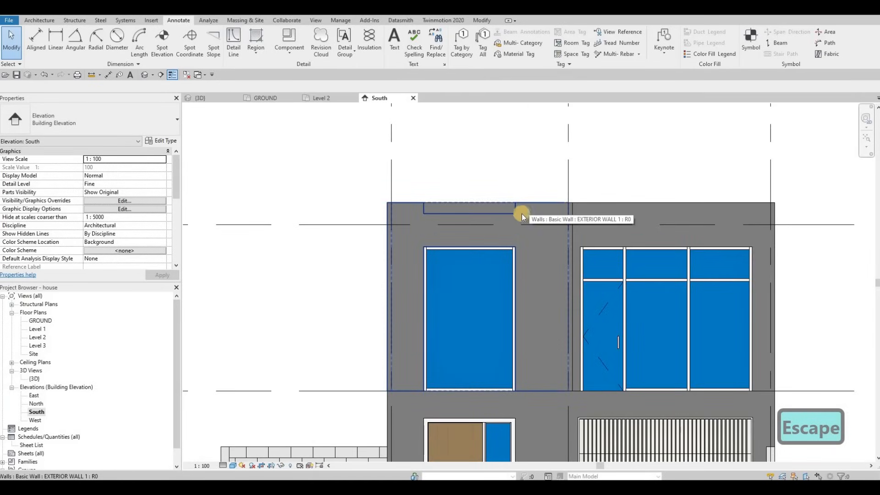
Step: Create an in-place model in the Generic Models category, accepting its name
scroll(429, 163, down, 3)
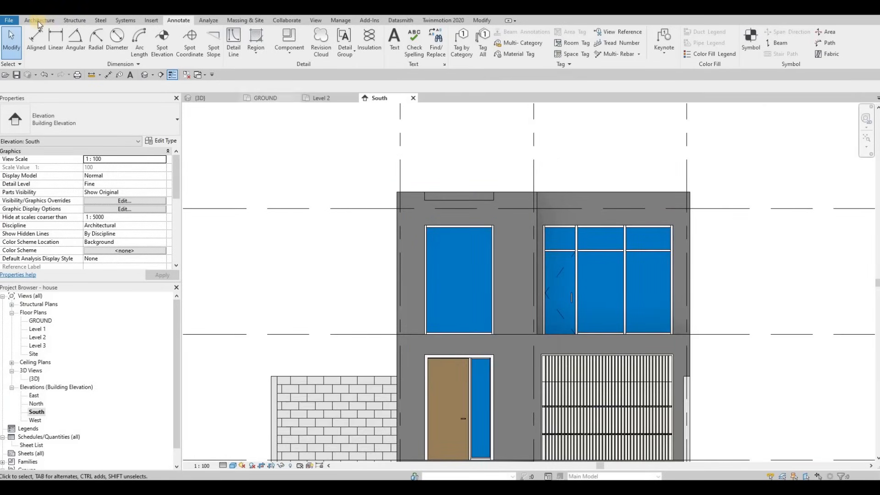
click(39, 20)
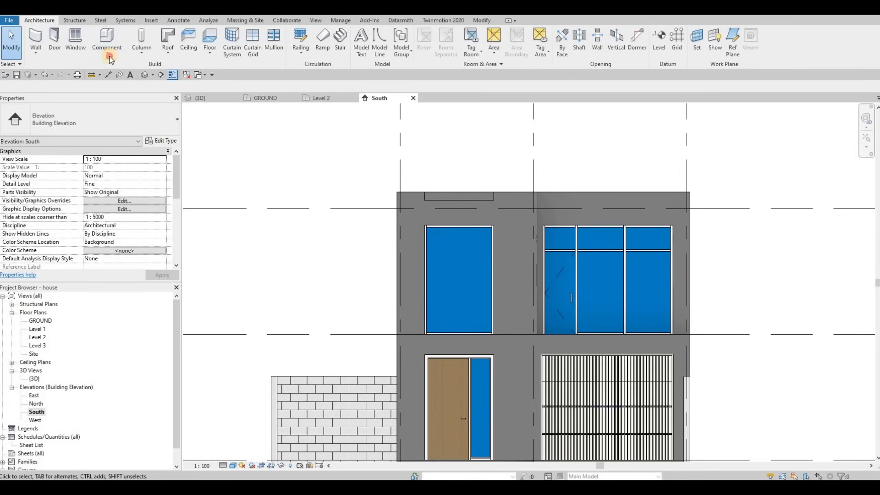
click(109, 54)
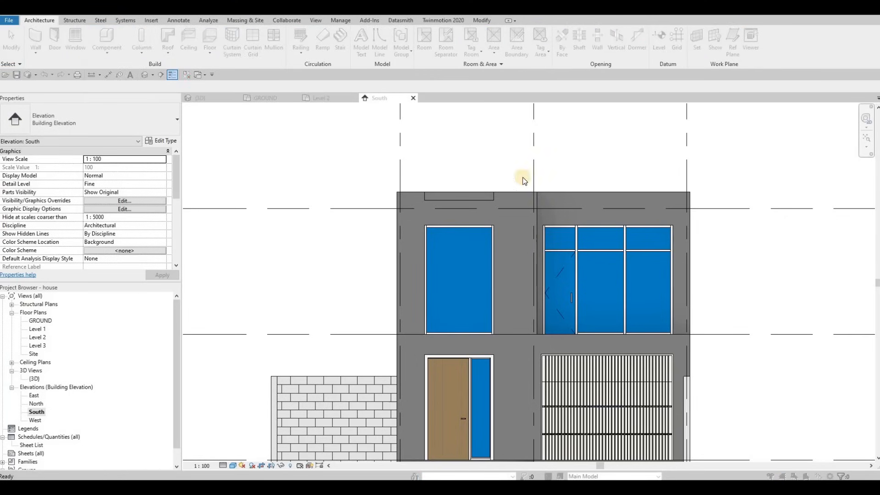
scroll(507, 207, down, 2)
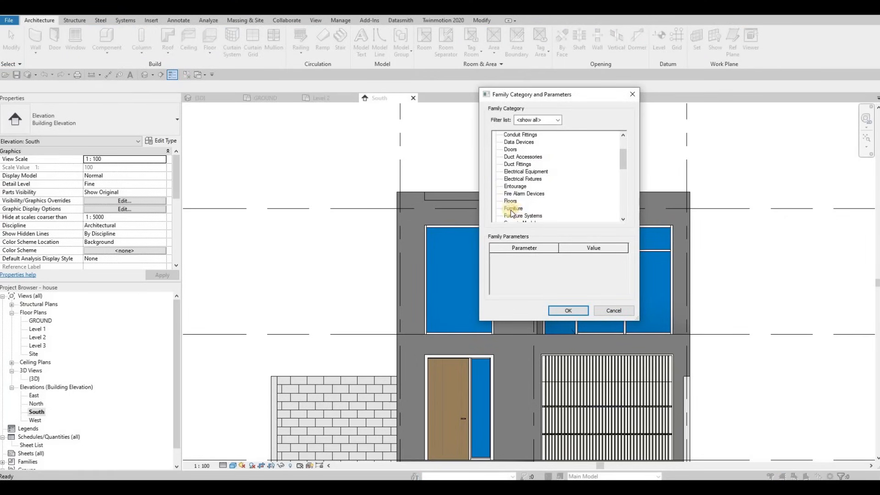
scroll(508, 201, down, 1)
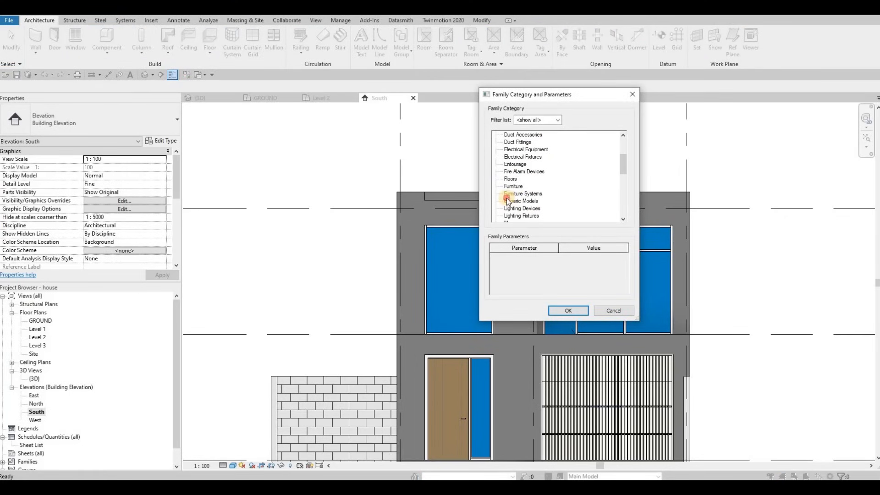
click(570, 310)
click(440, 265)
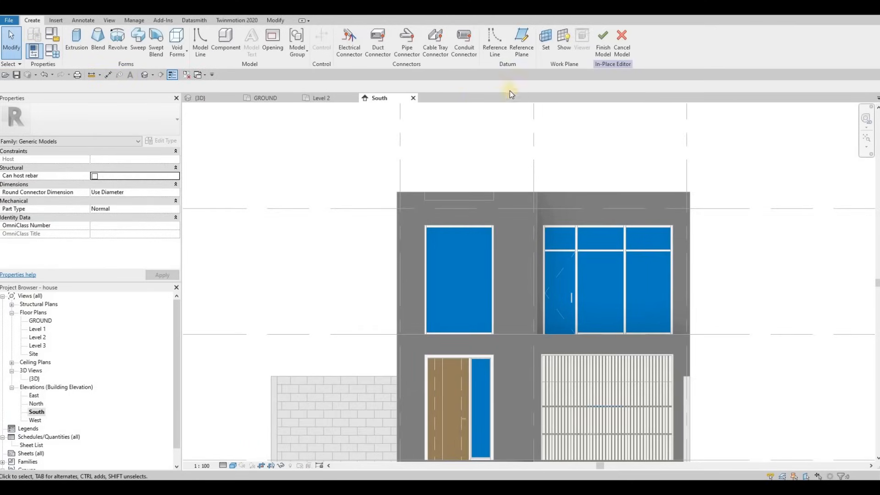
Step: Set the in-place model's work plane by picking the recessed upper-floor wall face above the large glazing
click(545, 41)
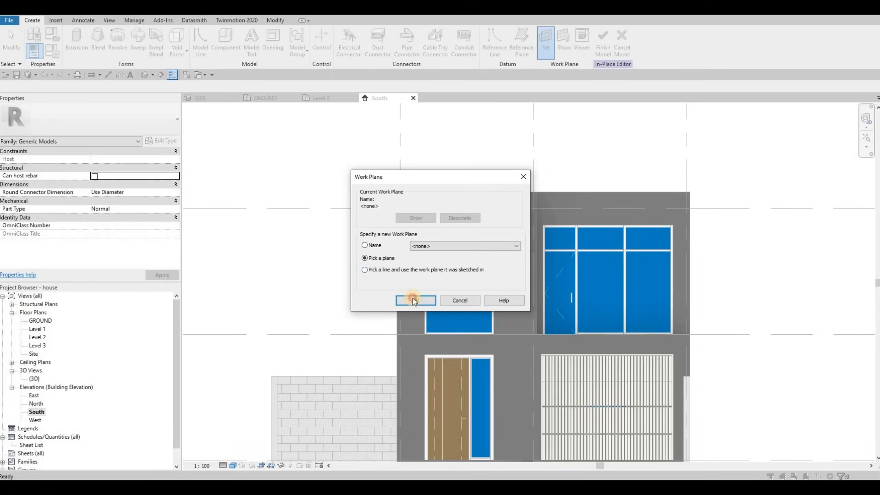
key(Return)
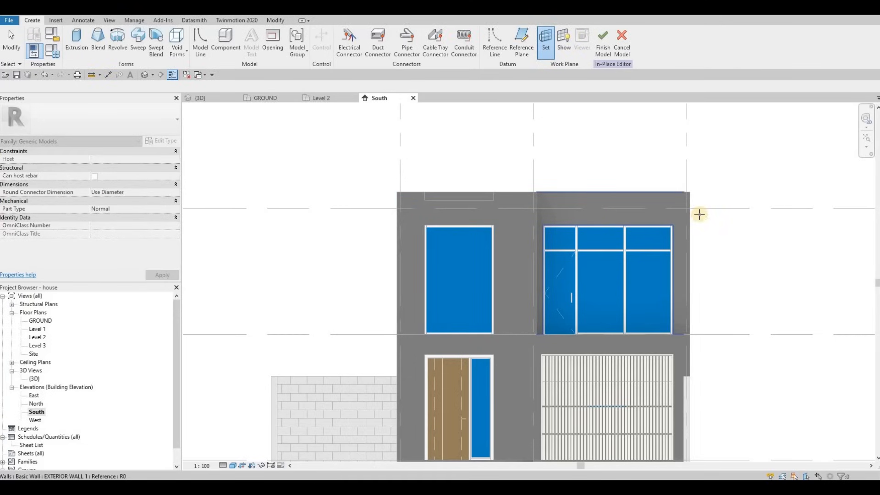
click(624, 209)
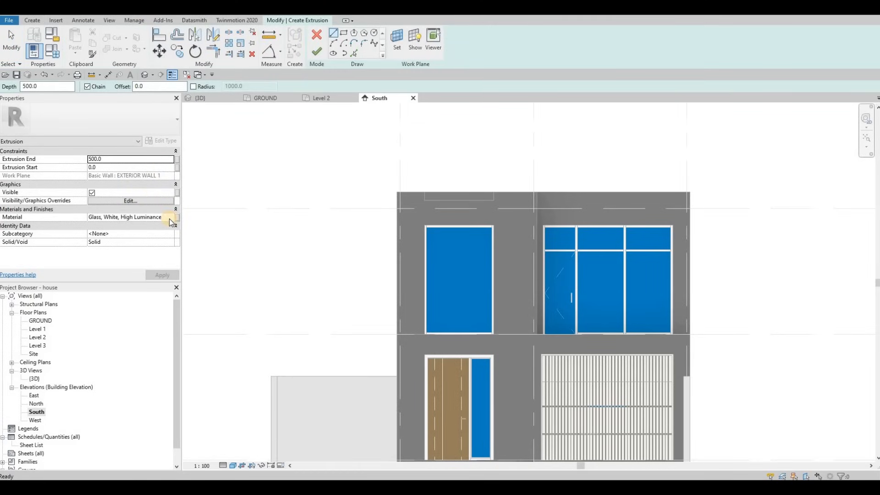
Step: Duplicate the Gypsum Wall Board(1) material as Gypsum Wall Board(2) and assign it to the new extrusion
click(169, 219)
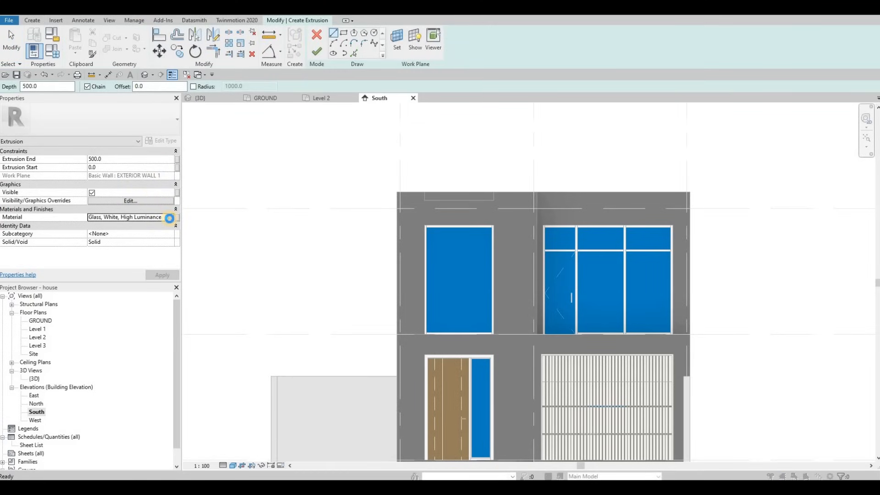
click(170, 218)
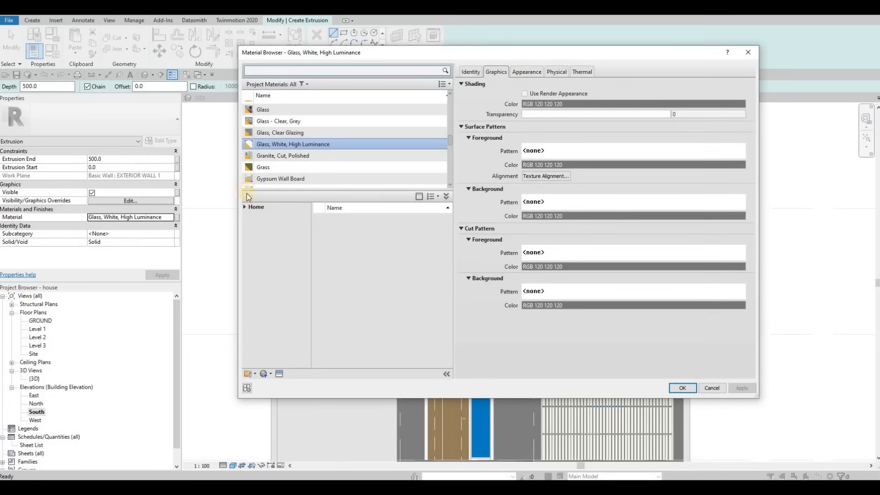
scroll(318, 170, down, 1)
scroll(314, 171, down, 6)
click(303, 174)
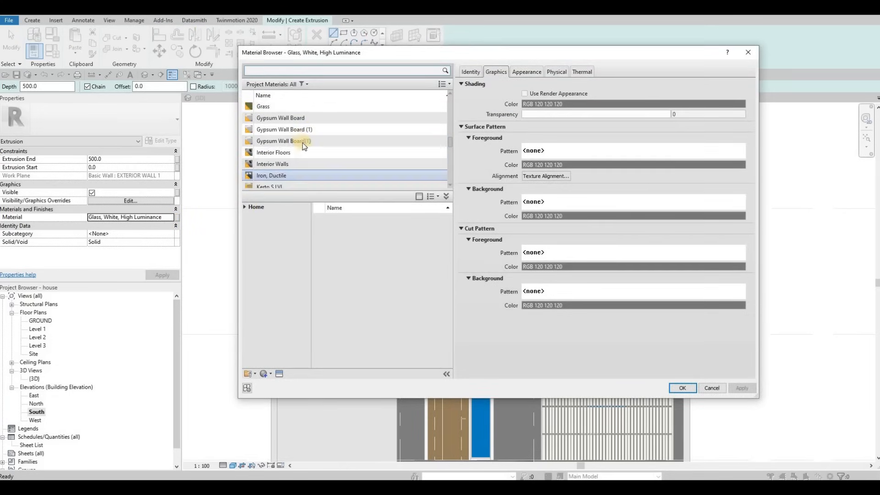
click(302, 140)
click(263, 372)
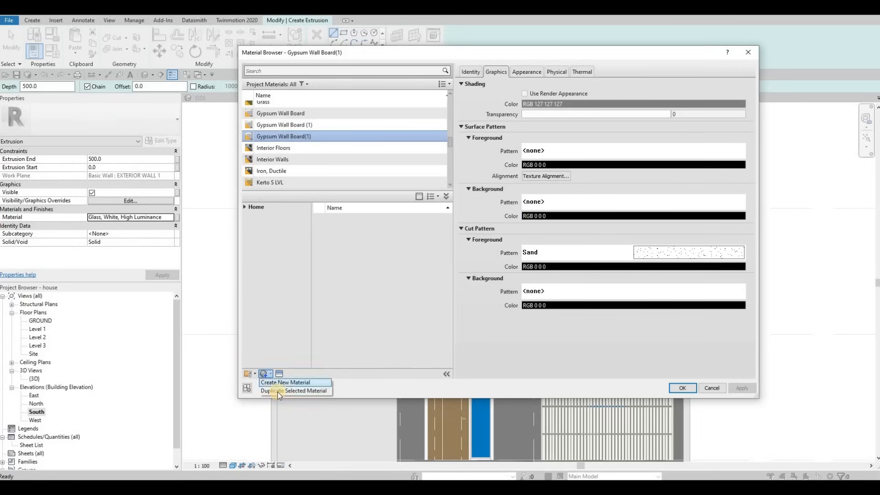
click(294, 392)
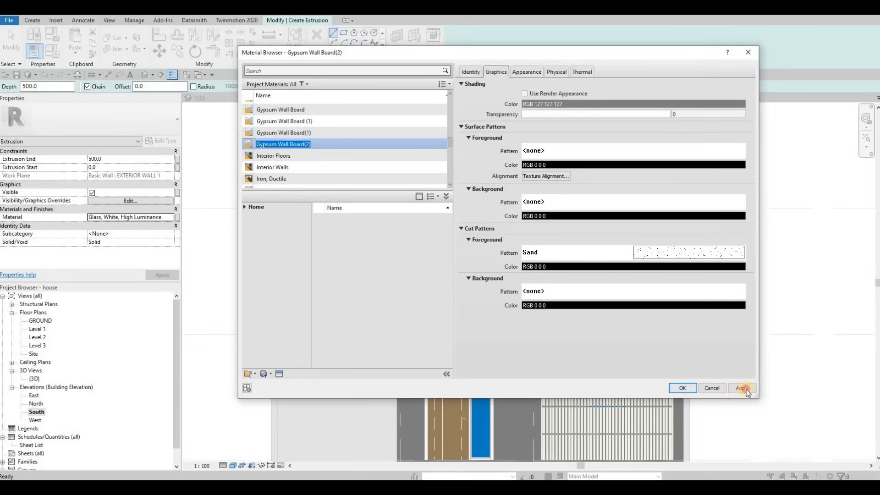
click(742, 388)
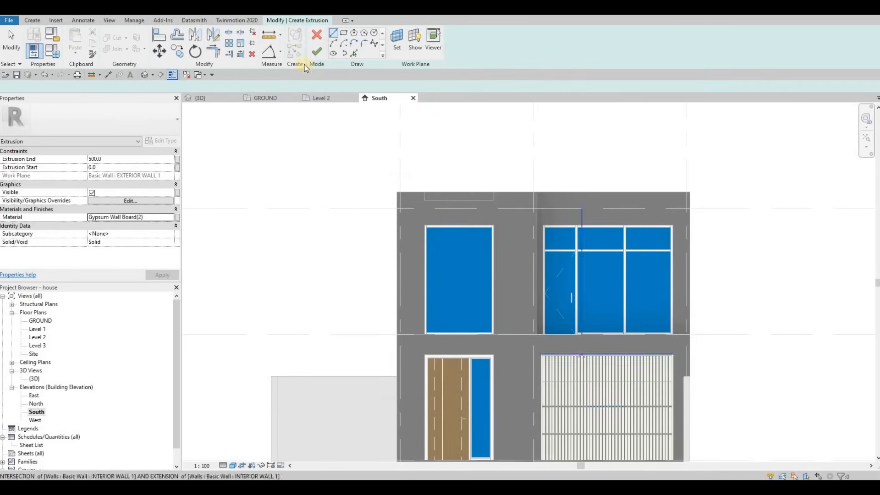
Step: Sketch a 3650 by 400 mm rectangle along the parapet above the large glazing, down to the Level 3 line
click(345, 32)
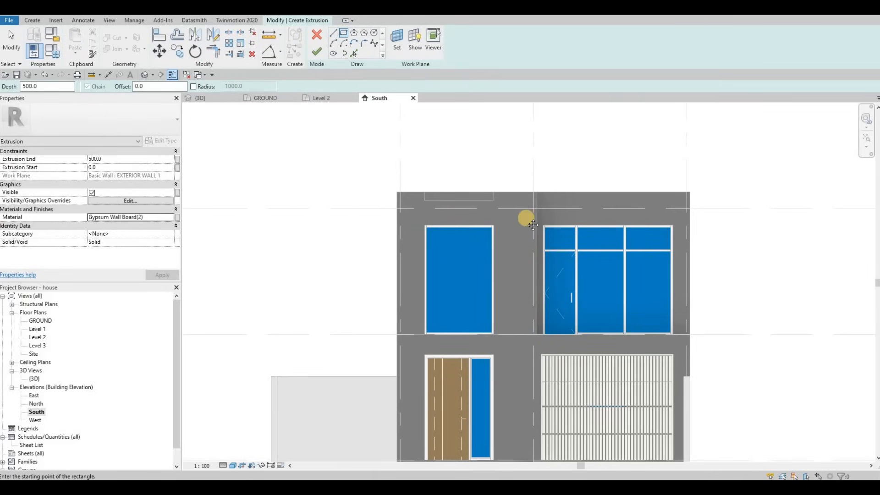
middle_drag(515, 204, 477, 202)
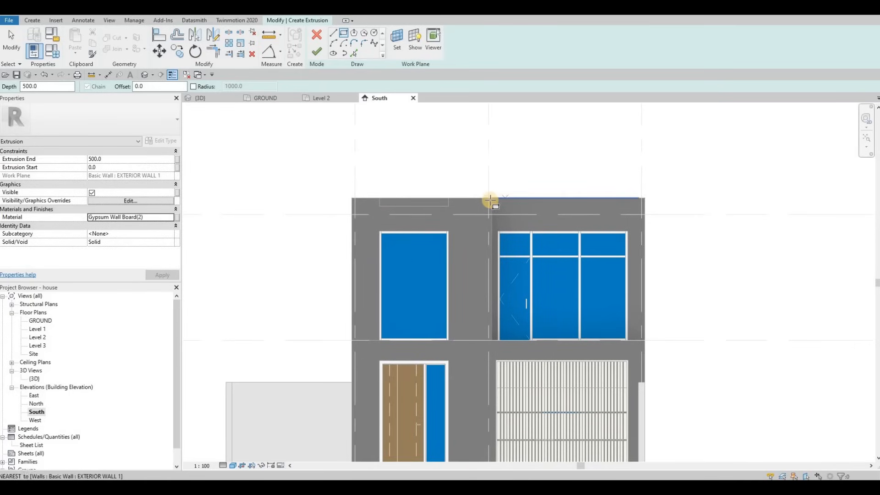
click(492, 198)
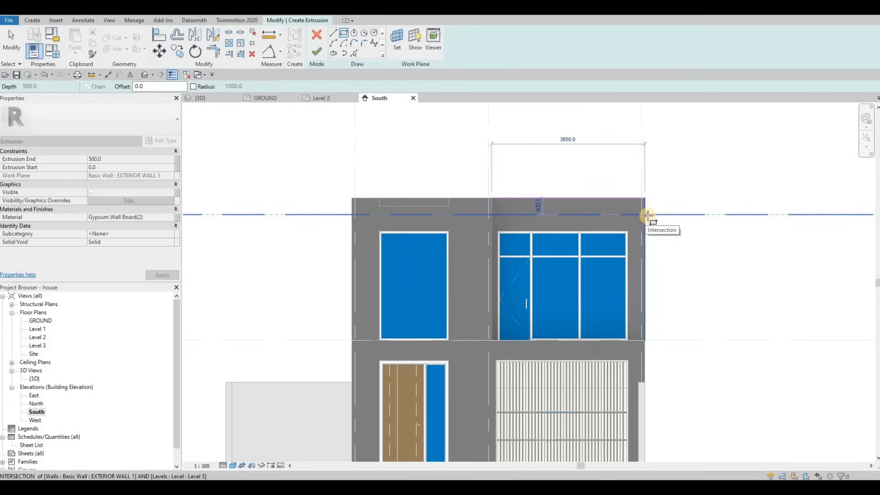
click(647, 214)
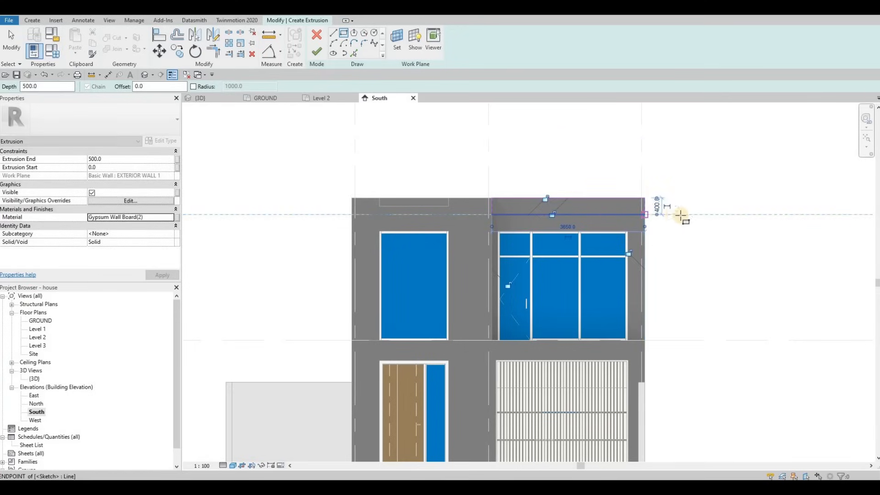
Step: Stretch the rectangle's outer edge beyond the side wall so the rectangle is 4500 mm wide
key(Escape)
key(Escape)
click(646, 206)
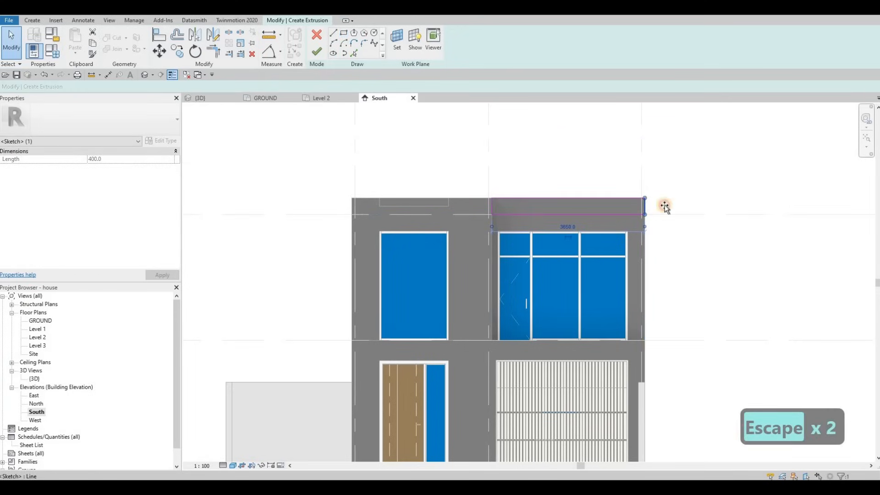
drag(683, 207, 679, 206)
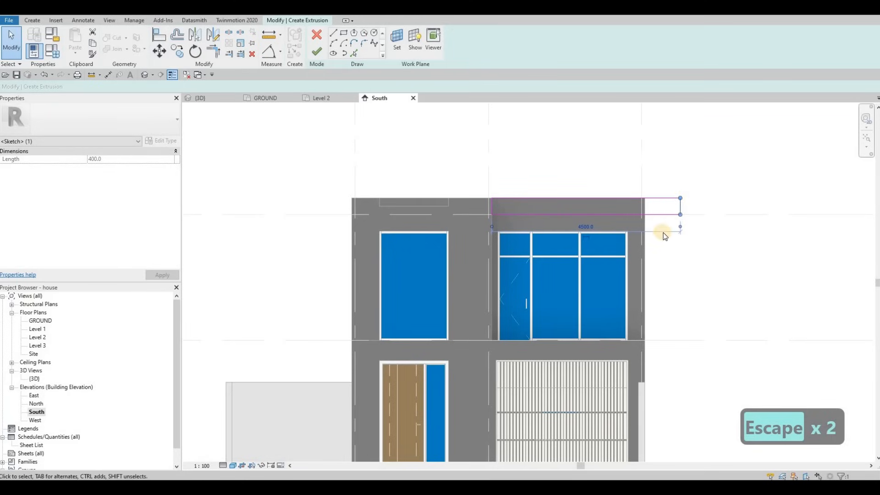
scroll(674, 255, down, 2)
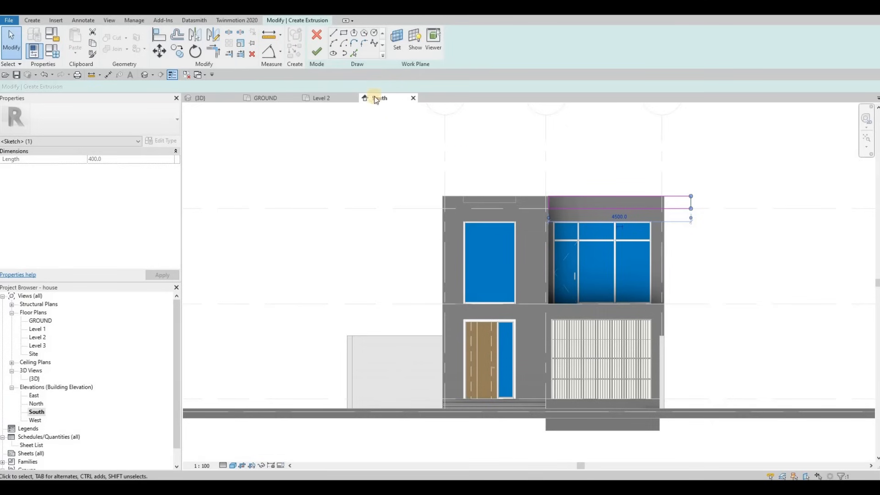
Step: Finish the overhang extrusion with a depth of 500 mm and complete the in-place model
click(317, 52)
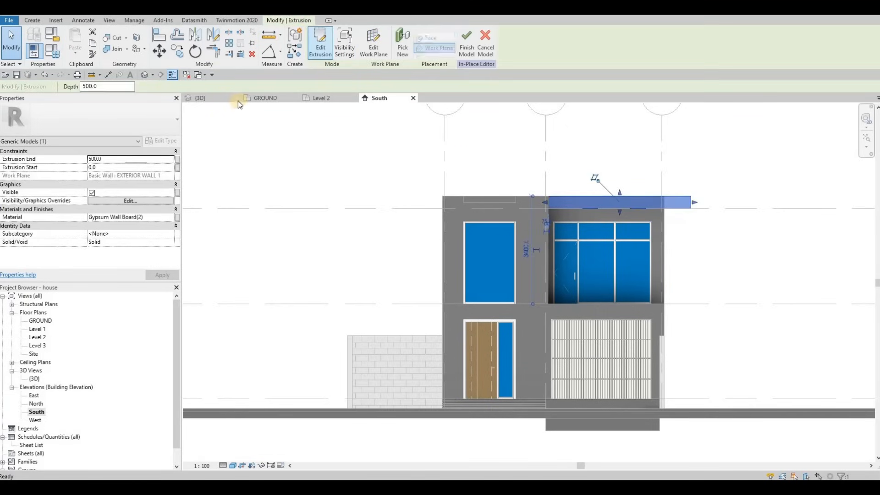
click(201, 98)
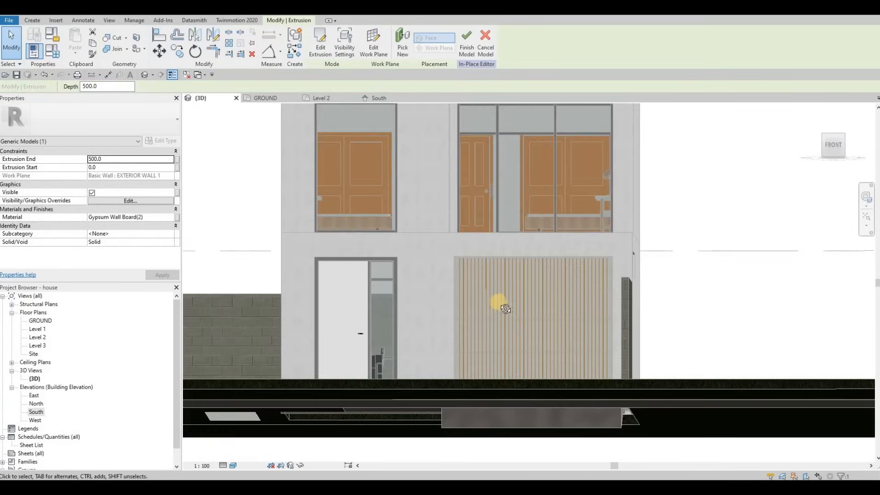
shift+middle_drag(501, 304, 470, 165)
scroll(470, 165, down, 4)
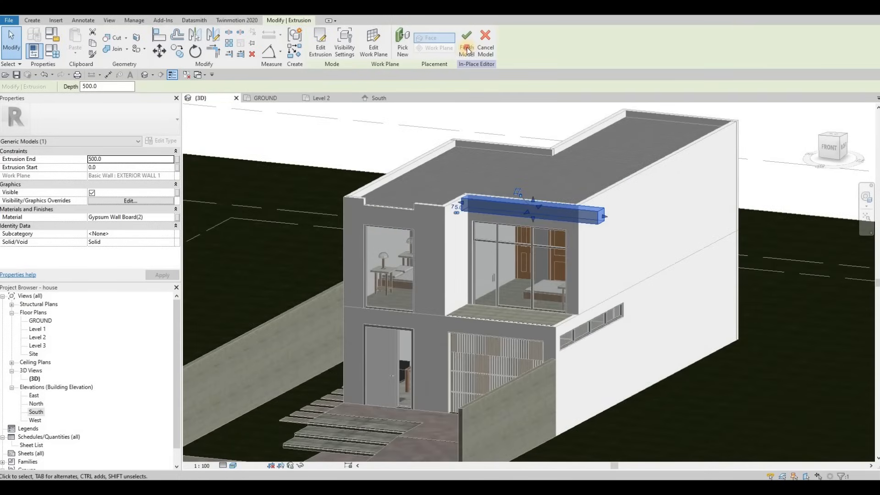
key(Escape)
key(Escape)
key(Escape)
scroll(532, 214, up, 3)
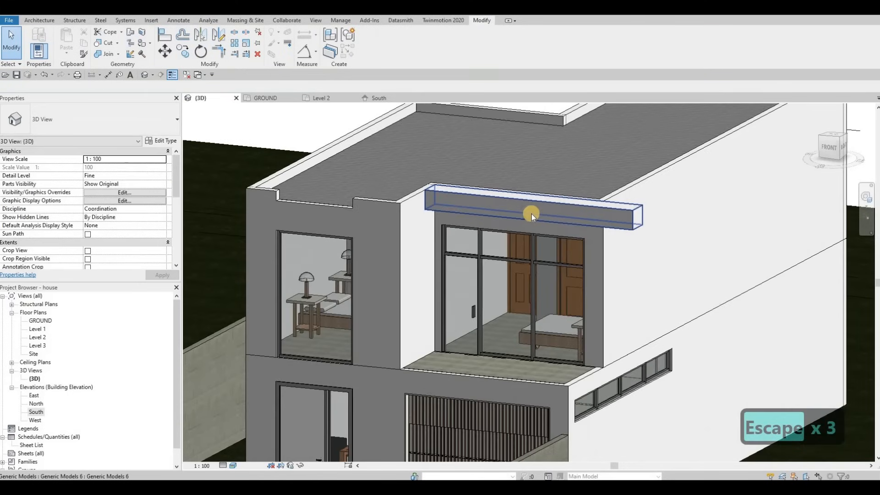
Step: Align the overhang's front face with the outer face of the projecting upper front wall
key(a)
key(l)
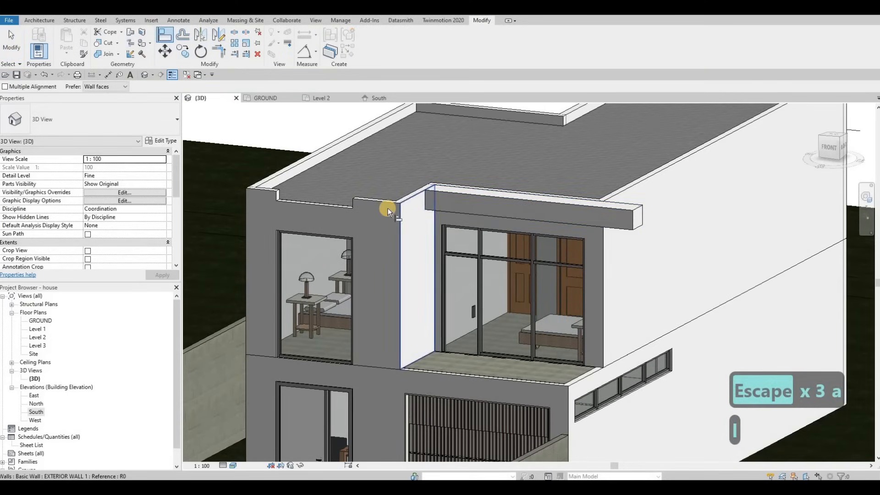
click(388, 210)
click(461, 204)
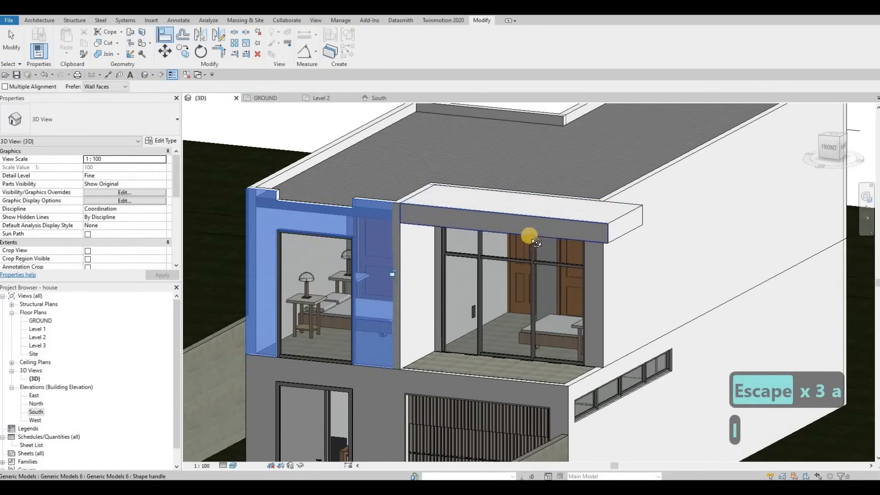
key(Escape)
shift+middle_drag(543, 230, 564, 255)
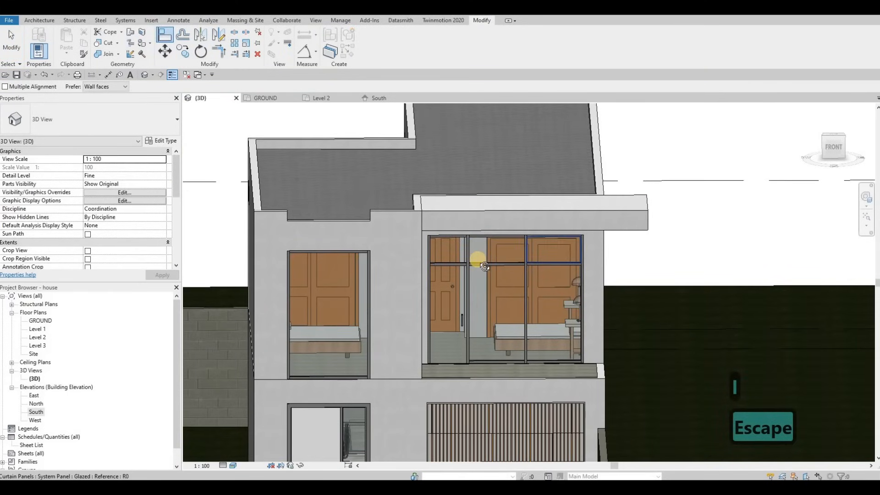
shift+middle_drag(477, 249, 493, 261)
key(Escape)
scroll(499, 266, down, 3)
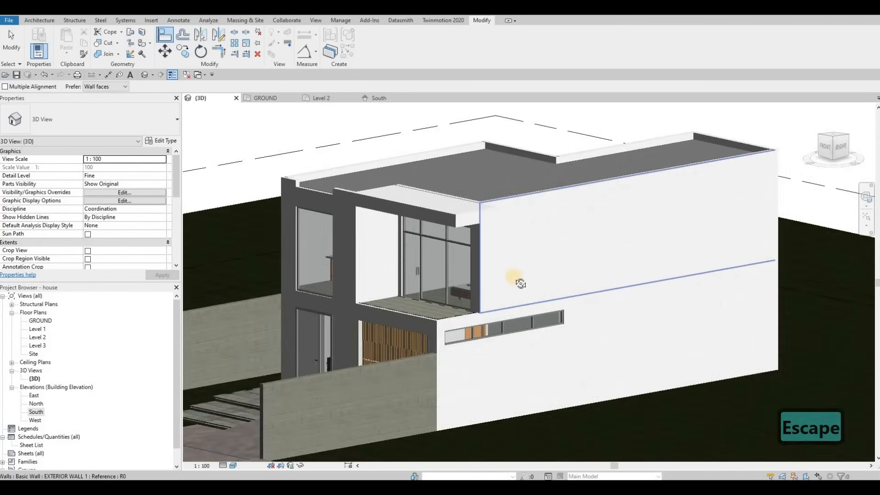
shift+middle_drag(558, 275, 527, 281)
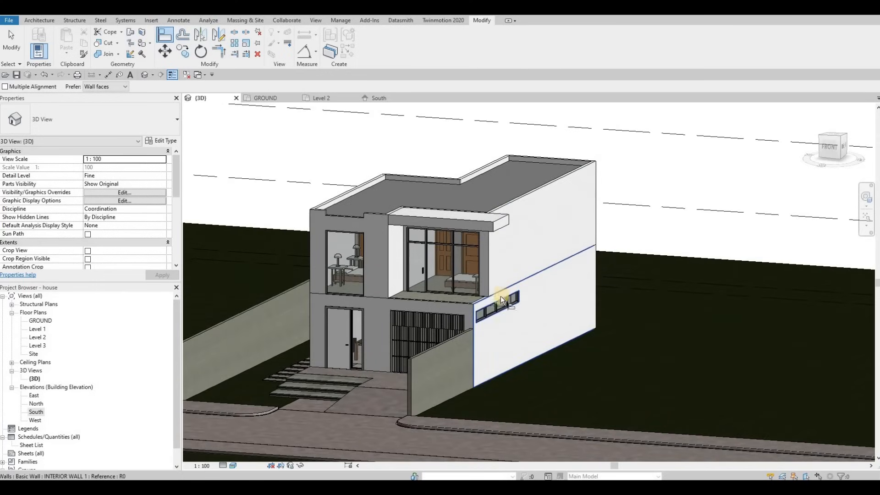
Step: Lower the boundary wall beside the garage by setting its Top Offset to -2700
scroll(463, 312, up, 3)
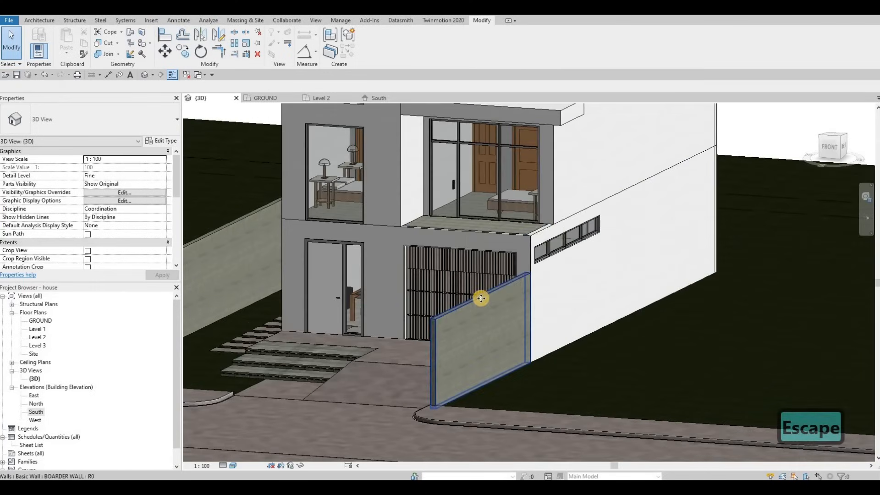
click(479, 300)
mouse_move(478, 350)
mouse_down()
mouse_move(478, 360)
mouse_move(490, 338)
mouse_up()
scroll(478, 360, up, 5)
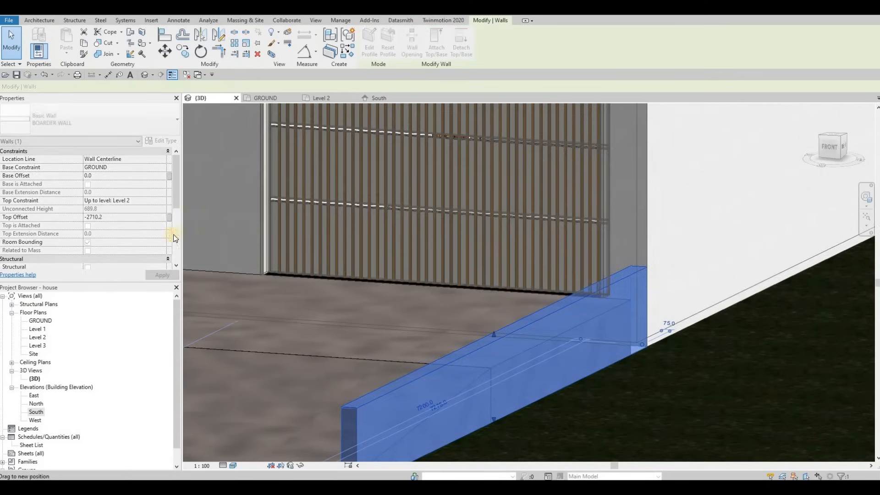
click(122, 216)
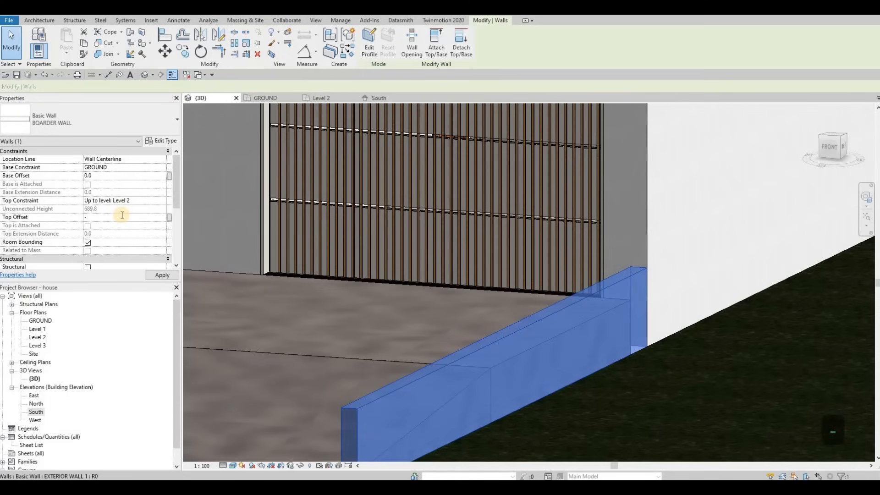
text(-2700)
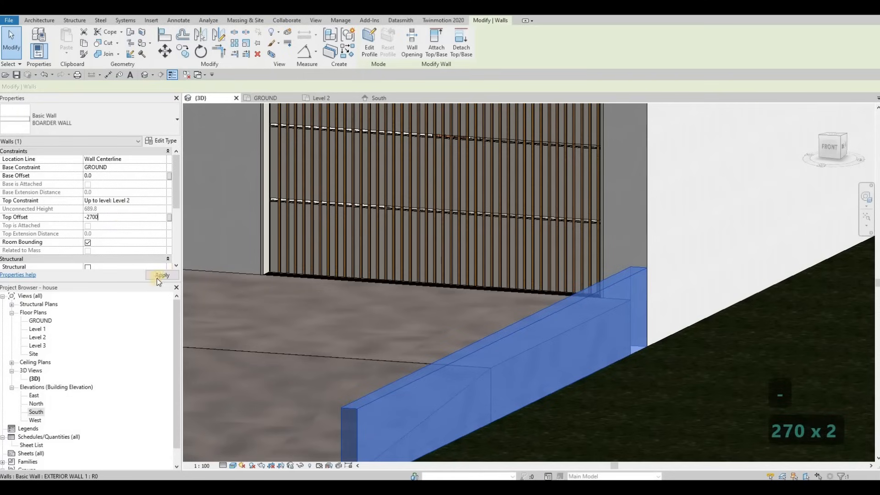
key(Escape)
key(Escape)
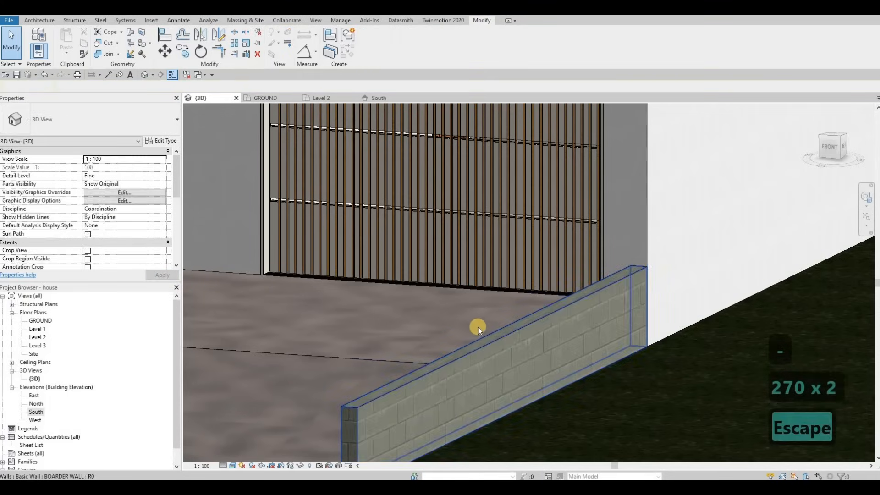
Step: Open the overhang above the upper front window for in-place editing and start a new extrusion
shift+middle_drag(477, 326, 378, 352)
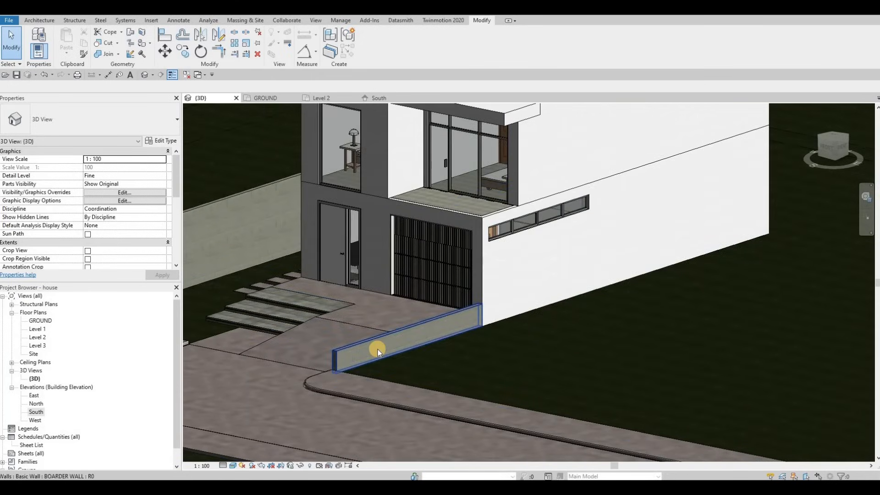
click(503, 308)
shift+middle_drag(520, 285, 524, 256)
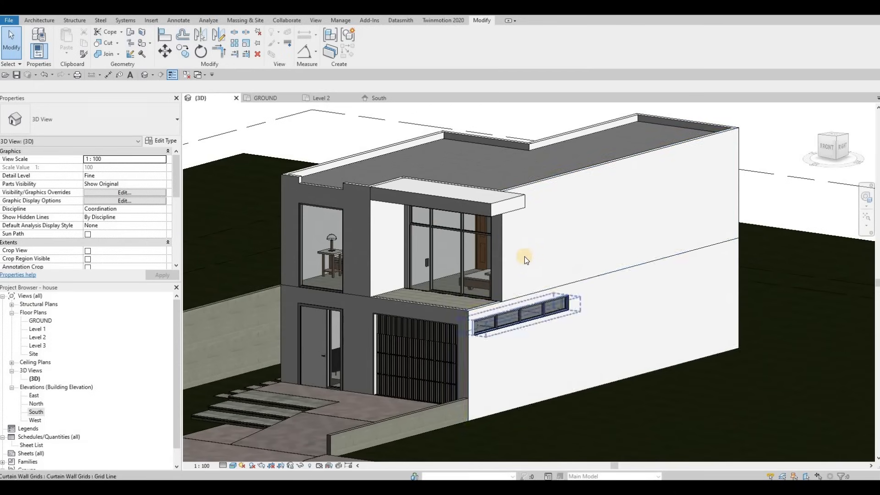
shift+middle_drag(512, 227, 529, 186)
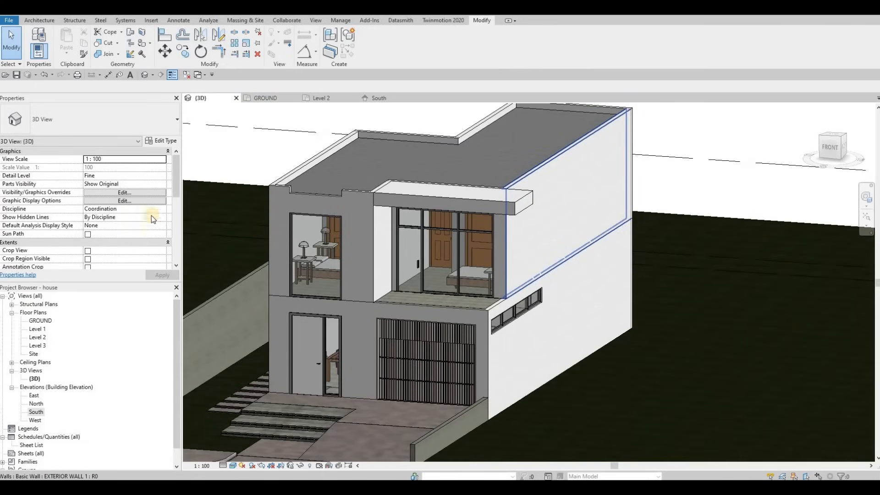
click(488, 202)
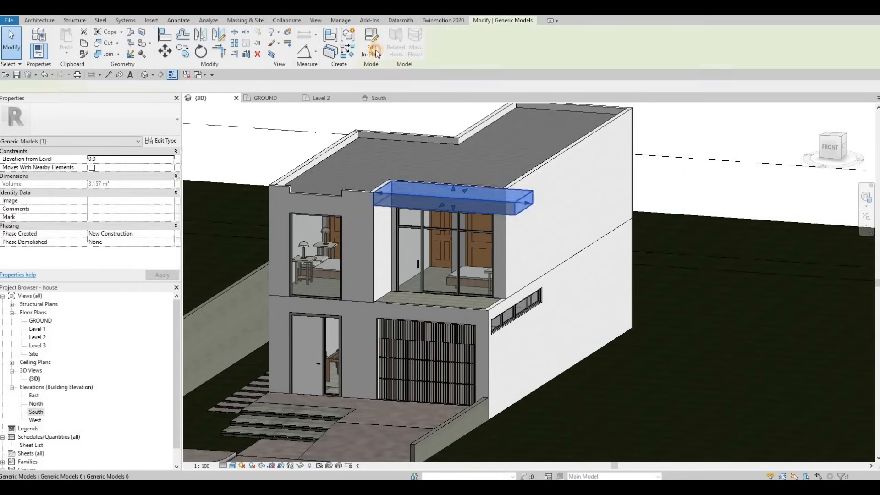
click(371, 46)
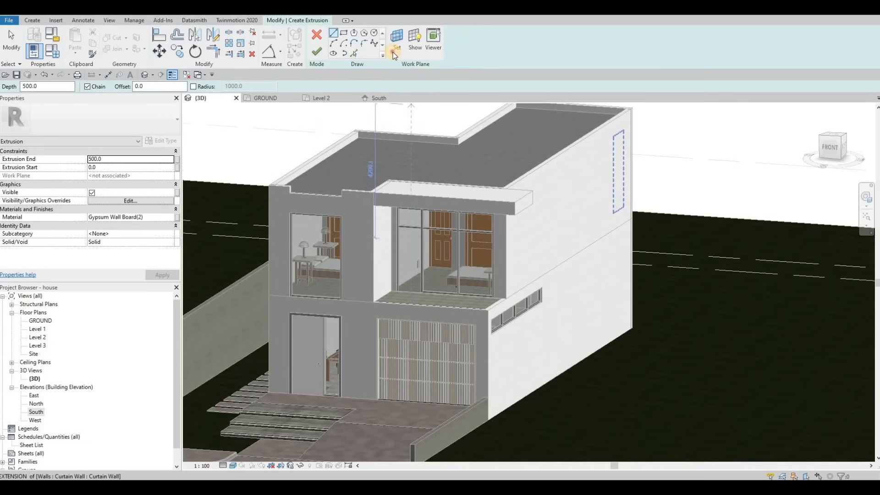
Step: Set the extrusion's work plane by picking the outer face of the upper side wall
click(397, 41)
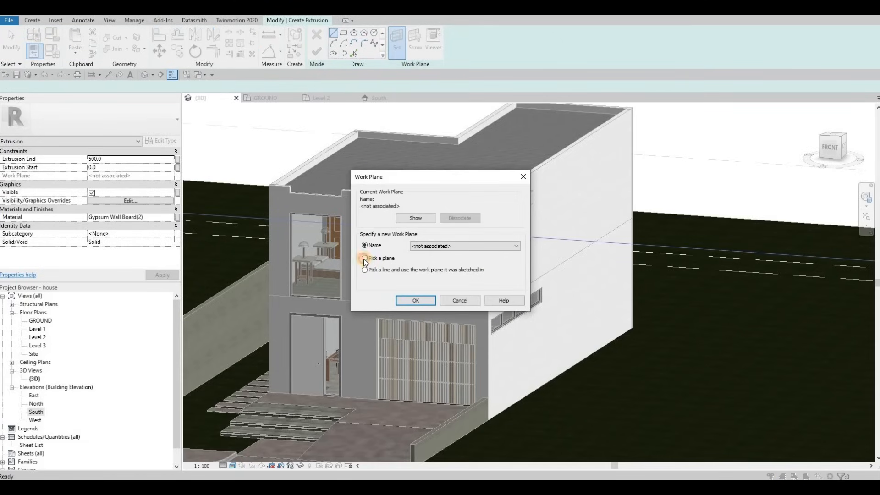
click(365, 258)
click(412, 299)
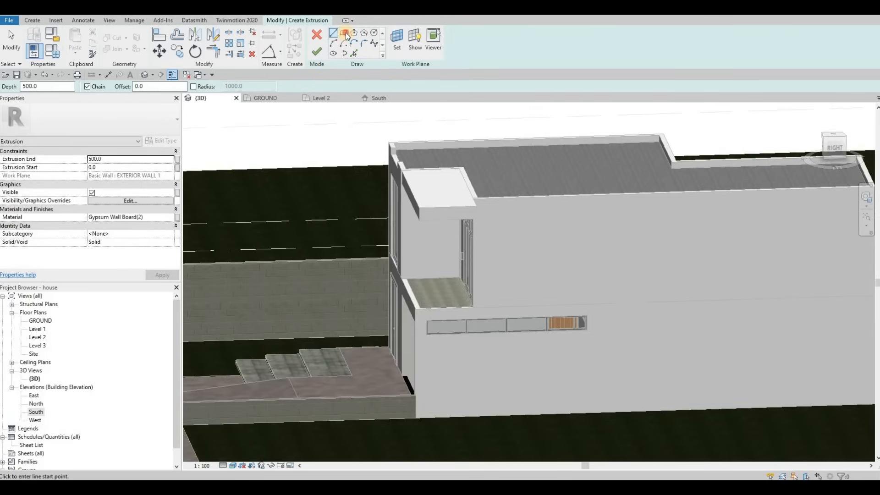
Step: Sketch a rectangle along the upper side wall's top edge, 12250 mm long and about 650 mm high
click(344, 32)
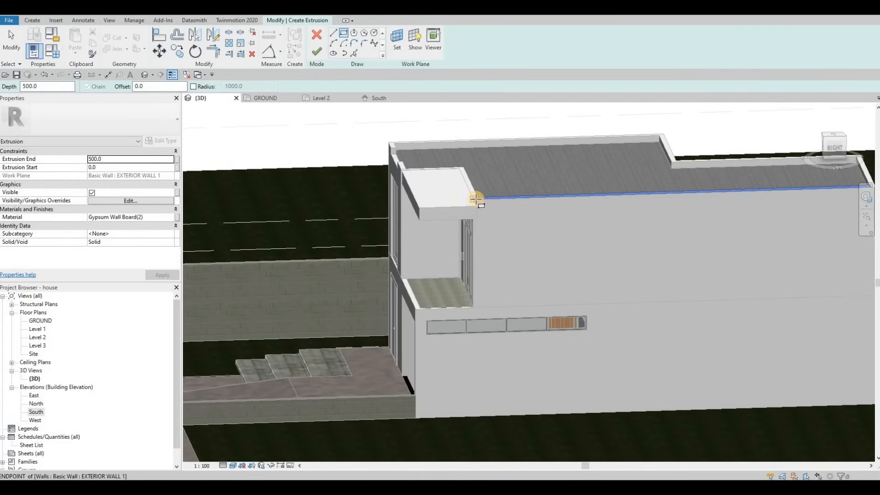
click(474, 199)
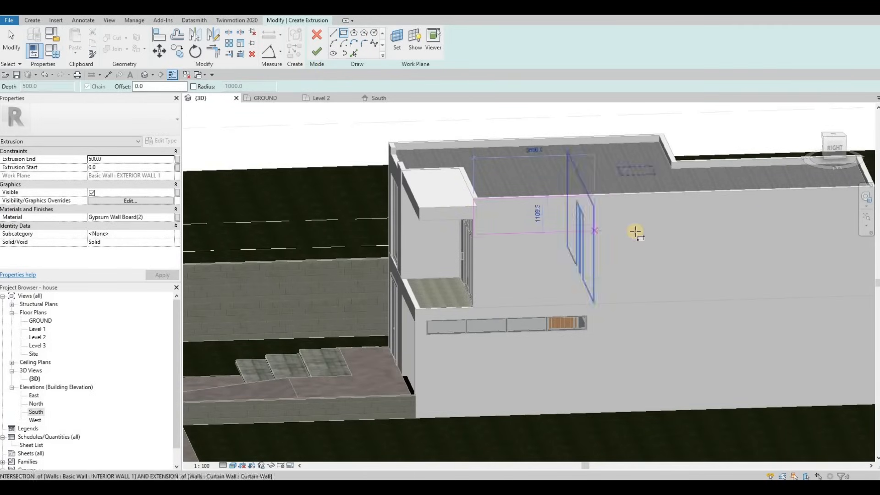
middle_drag(723, 225, 577, 238)
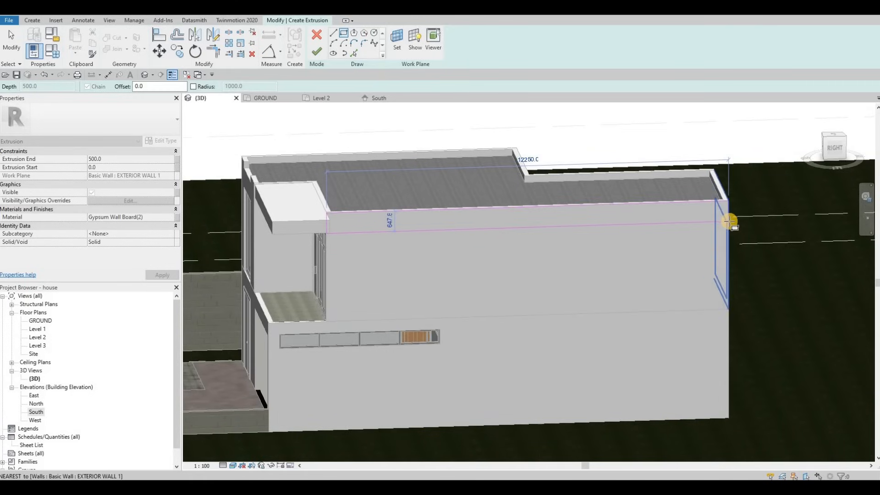
click(583, 223)
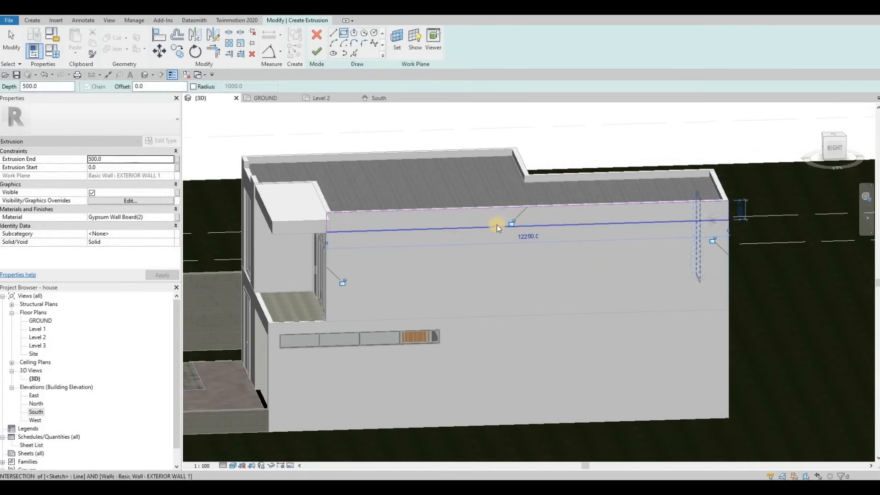
Step: Set the height of the side wall rectangle to 400 mm
key(Escape)
key(Escape)
click(739, 209)
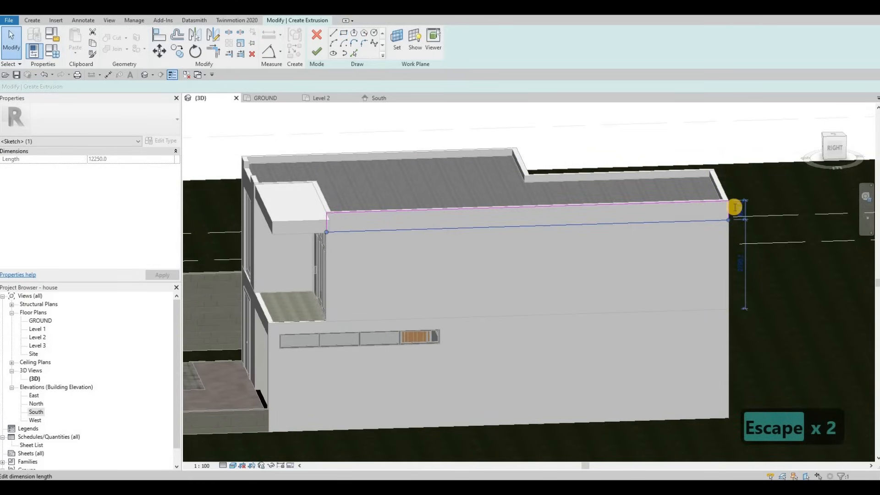
text(40)
key(Return)
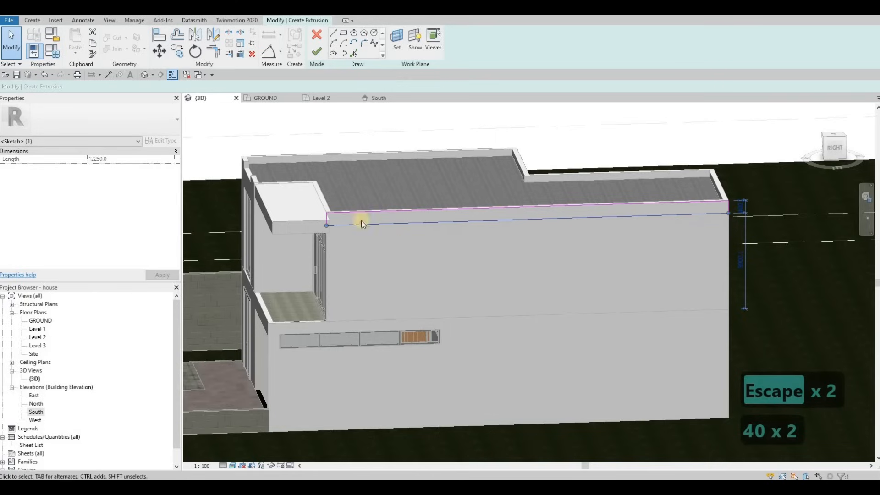
Step: Finish the side overhang extrusion with a depth of 500 mm
shift+middle_drag(321, 182, 337, 114)
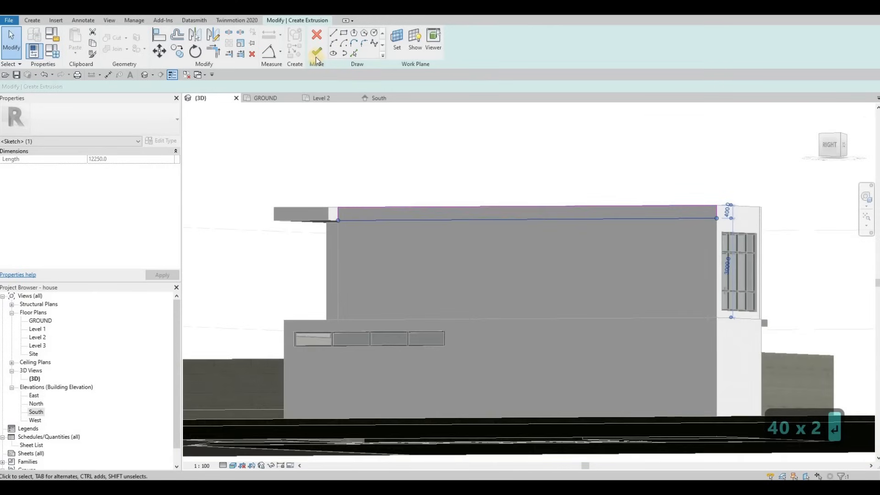
key(Escape)
scroll(335, 228, up, 5)
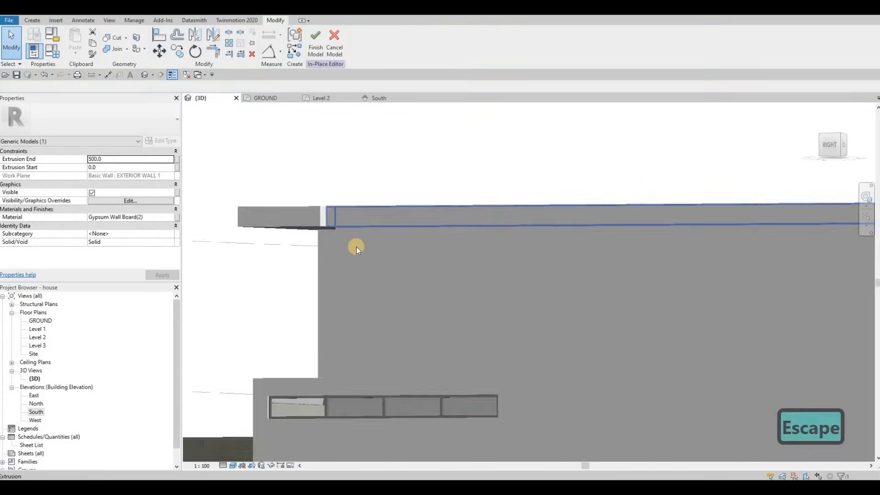
key(Escape)
key(Escape)
Step: Align the side overhang's outer face with the end face of the front overhang
key(a)
key(l)
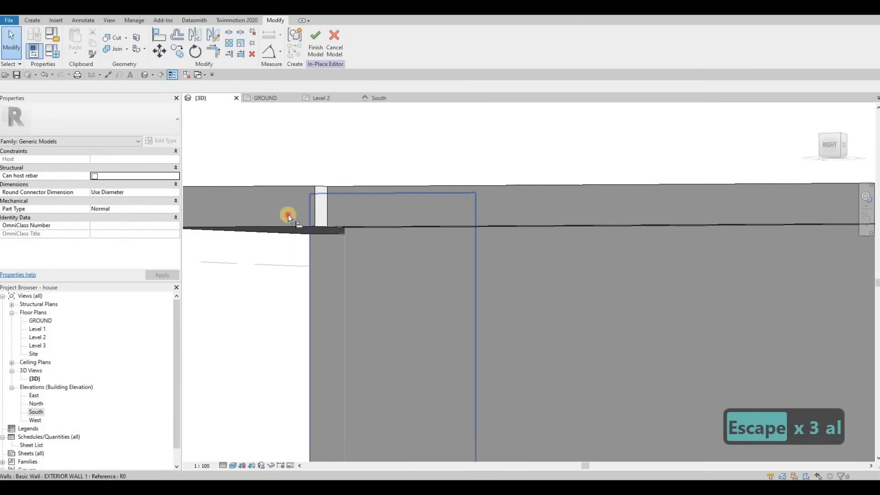
click(422, 206)
shift+middle_drag(422, 206, 342, 226)
shift+middle_drag(279, 211, 342, 218)
click(342, 219)
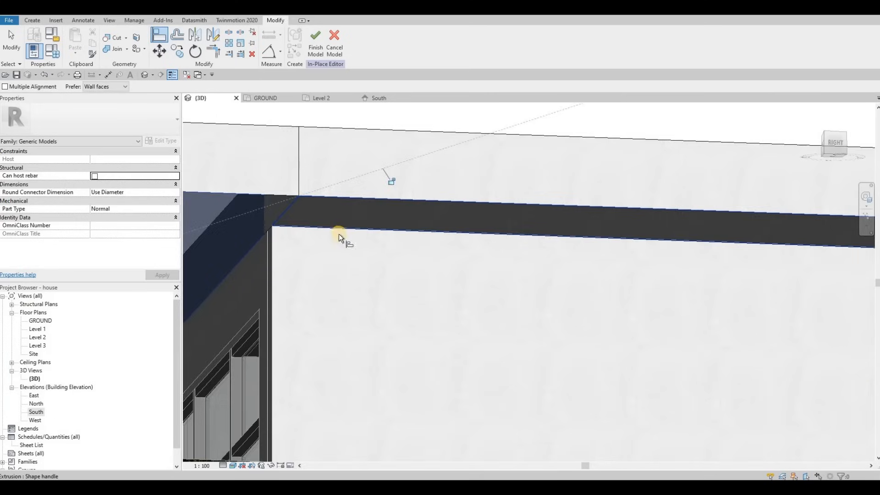
scroll(340, 233, down, 5)
key(Escape)
shift+middle_drag(402, 288, 439, 315)
click(437, 317)
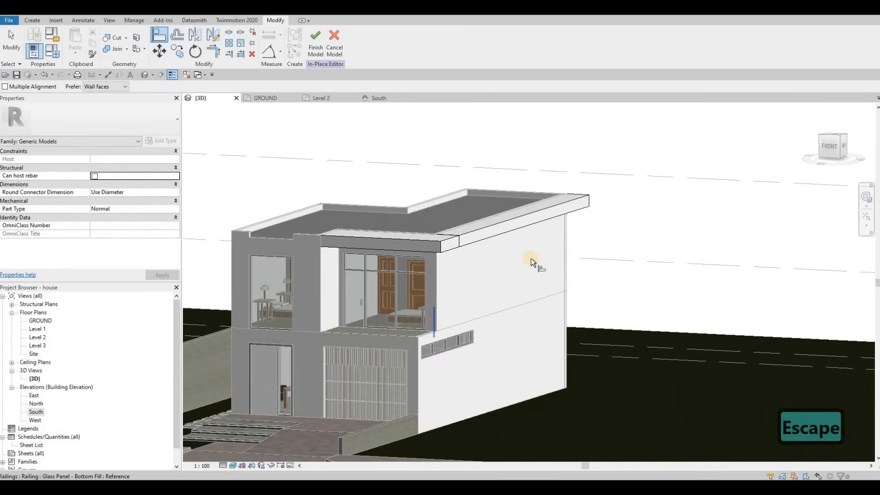
key(Escape)
Step: Start a void sweep and pick the lower outer edge of the side overhang as its path
shift+middle_drag(568, 268, 518, 216)
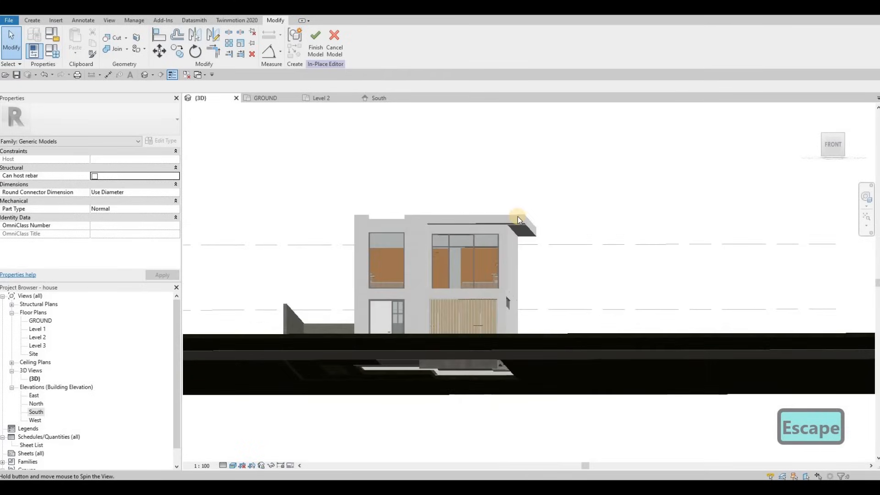
scroll(489, 230, up, 3)
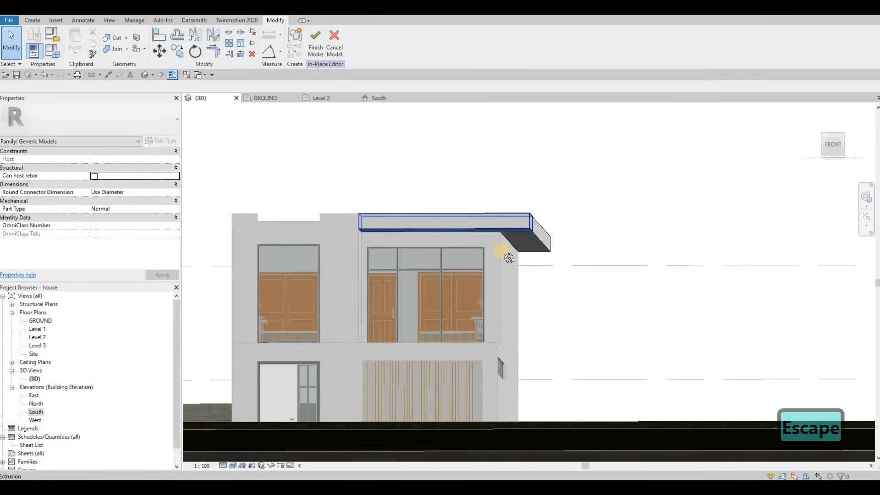
shift+middle_drag(502, 252, 533, 240)
scroll(533, 240, up, 3)
middle_drag(385, 178, 378, 179)
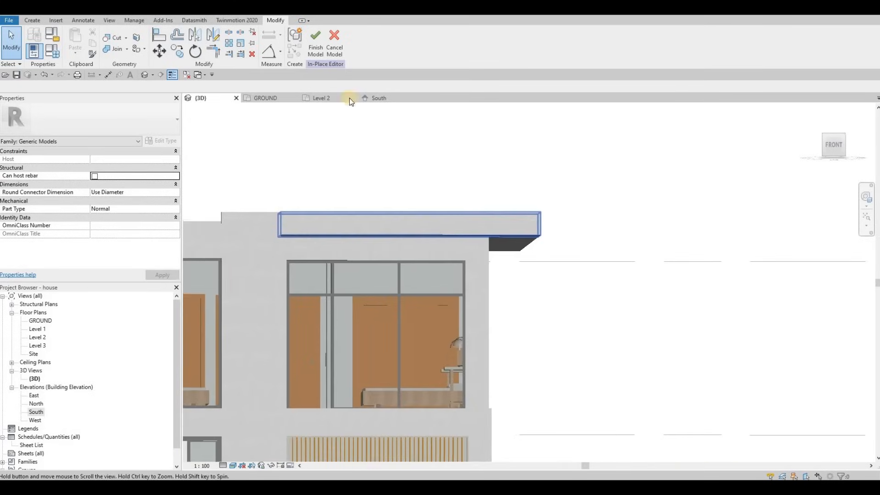
click(36, 20)
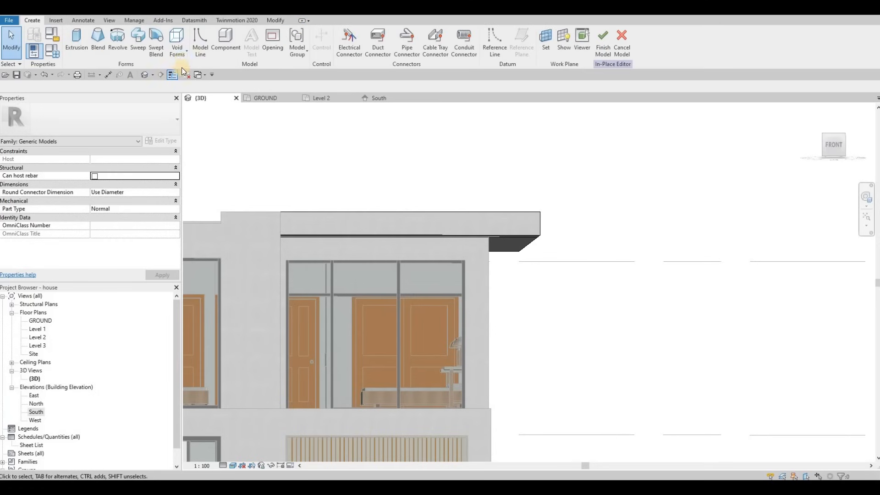
click(177, 44)
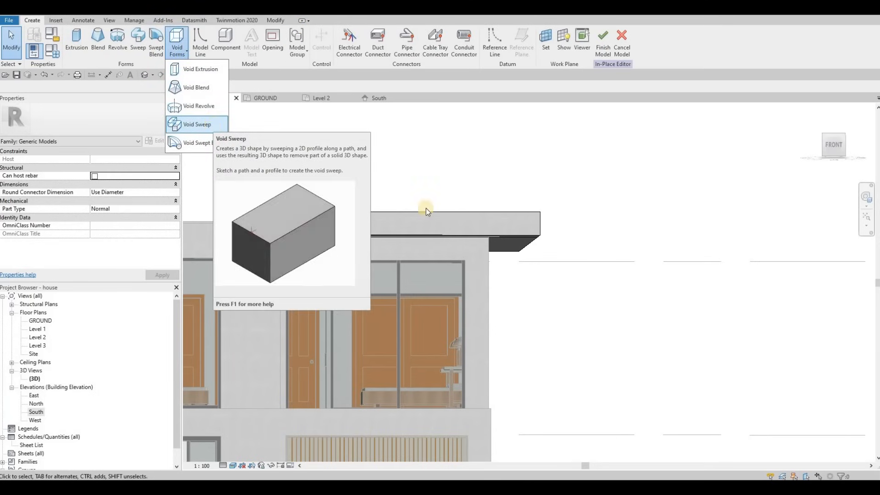
click(213, 125)
shift+middle_drag(411, 192, 406, 61)
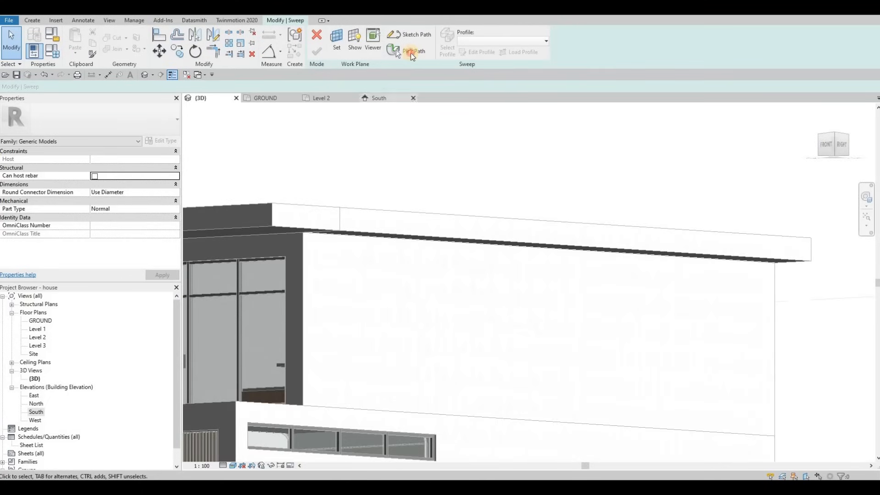
click(410, 52)
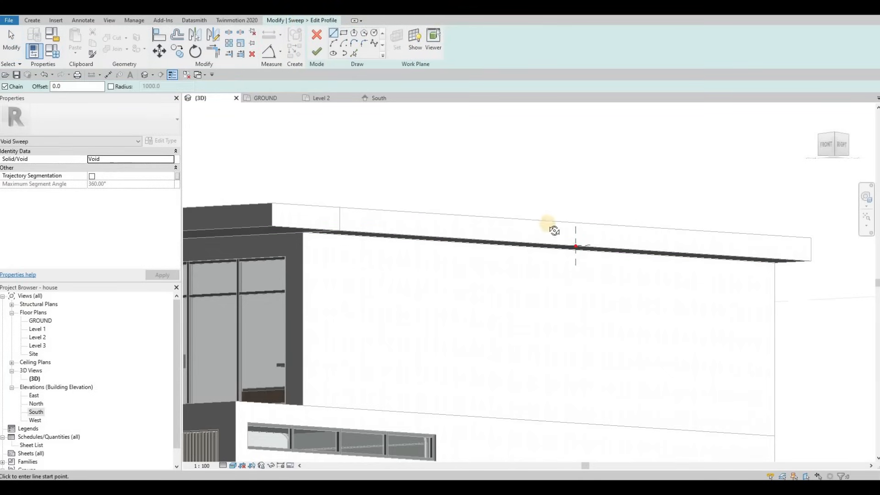
Step: In the South elevation, sketch a triangular profile at the overhang's lower outer corner, 280 mm high with a slope about 717 mm long
scroll(552, 228, down, 2)
mouse_move(582, 236)
shift+middle_down()
mouse_move(538, 214)
mouse_move(558, 208)
mouse_move(363, 110)
mouse_move(387, 105)
shift+middle_up()
scroll(556, 211, up, 5)
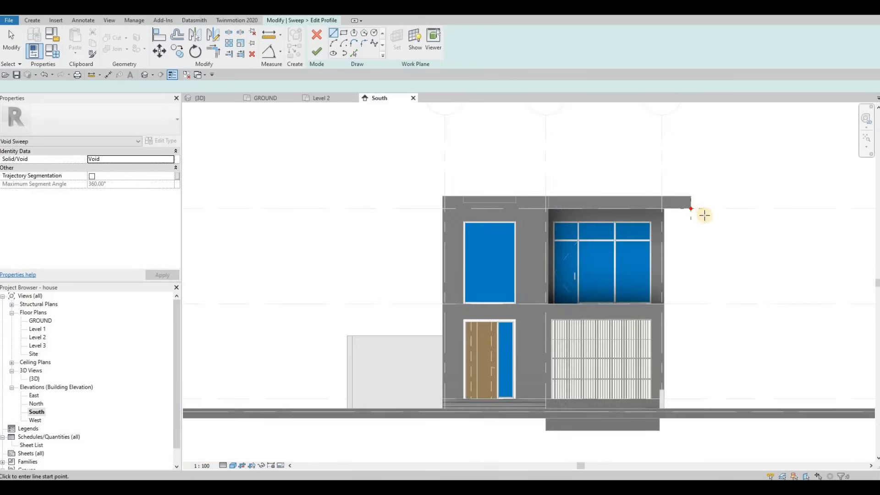
scroll(704, 216, up, 6)
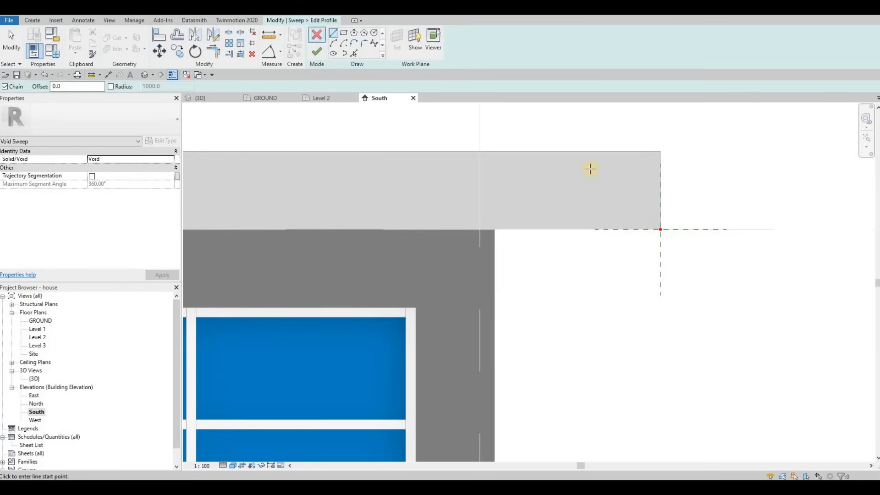
click(660, 175)
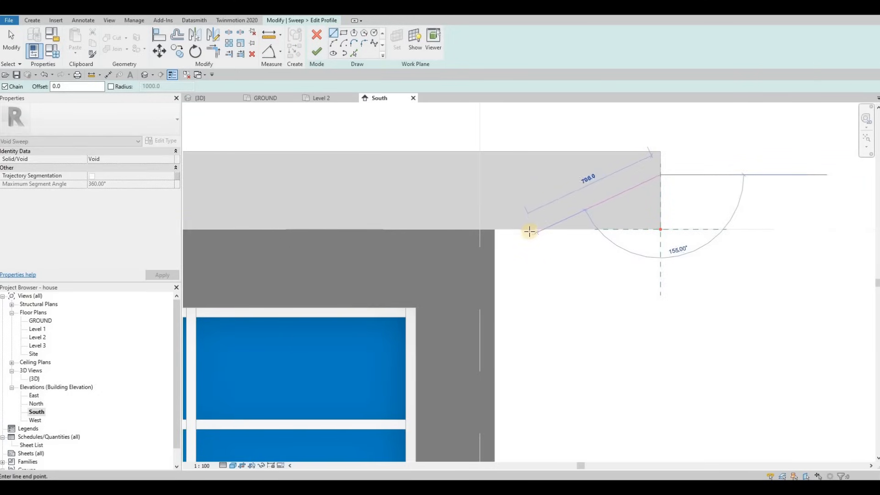
click(529, 230)
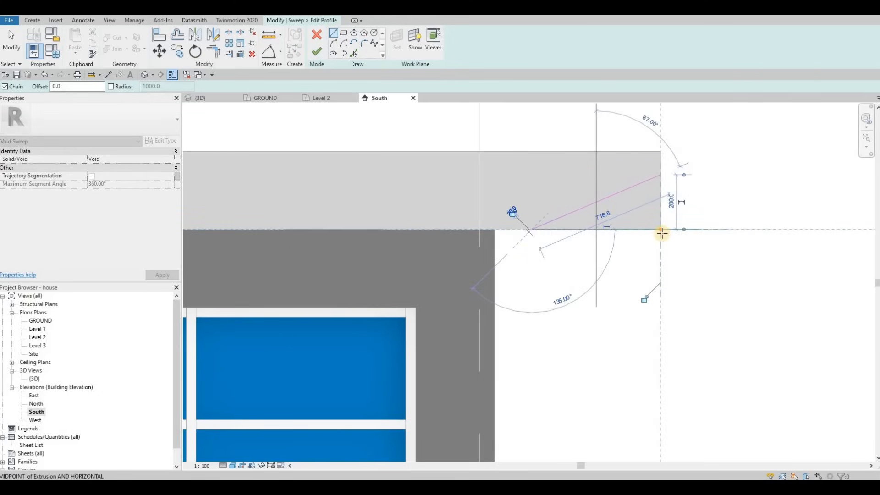
click(661, 230)
click(661, 175)
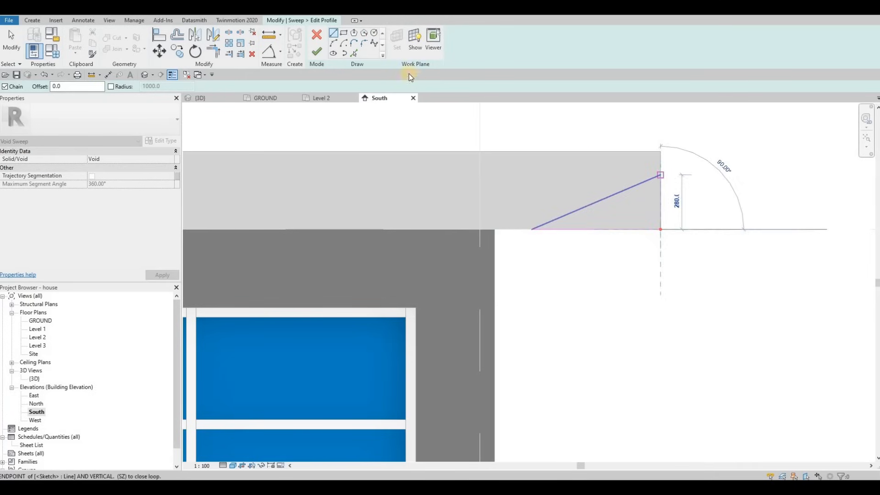
key(Escape)
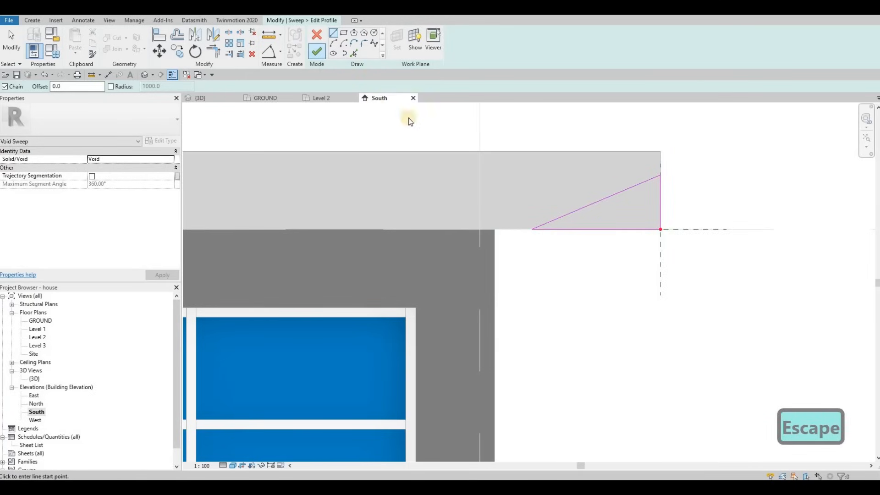
Step: Finish the profile and the void sweep, and cut the front overhang with the void
click(317, 50)
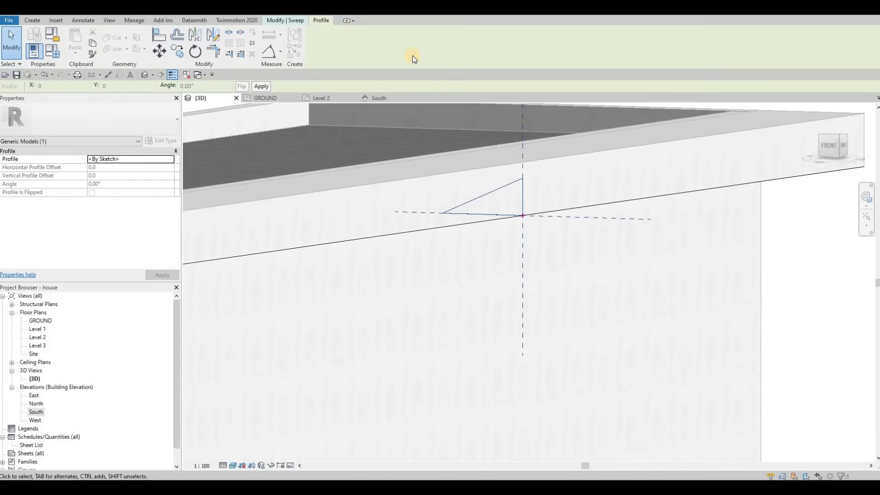
click(316, 50)
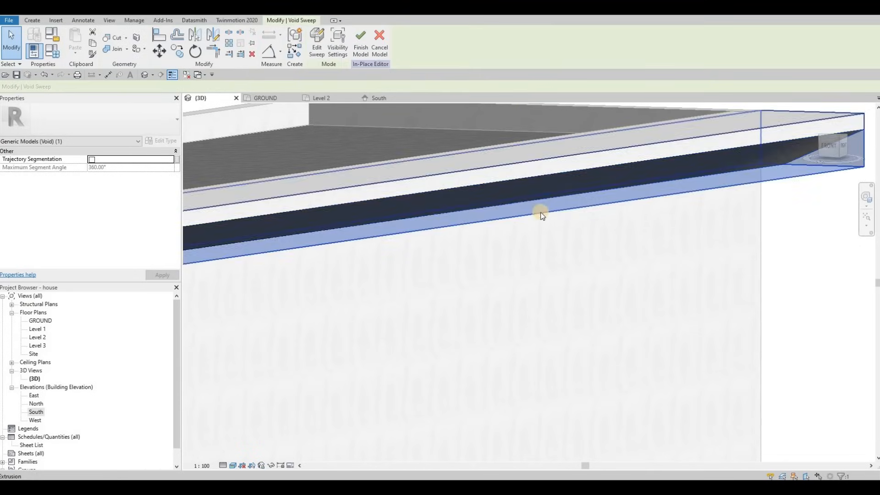
scroll(546, 212, down, 2)
shift+middle_drag(571, 211, 372, 164)
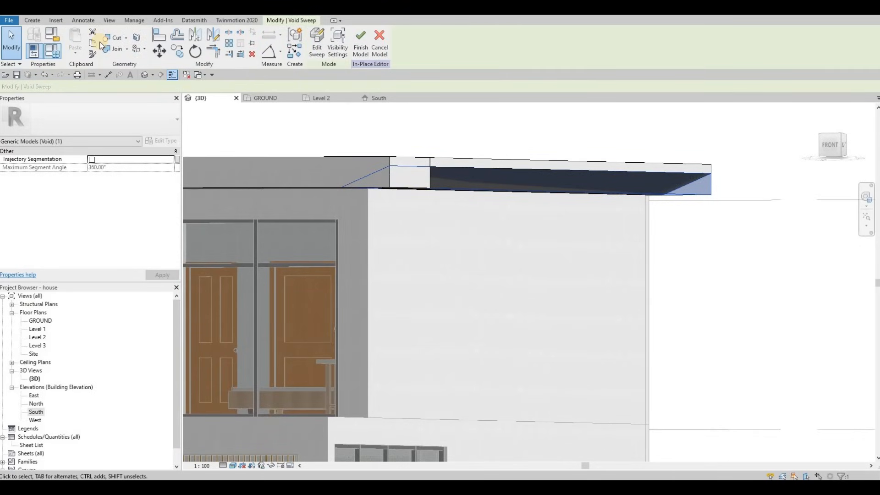
click(384, 159)
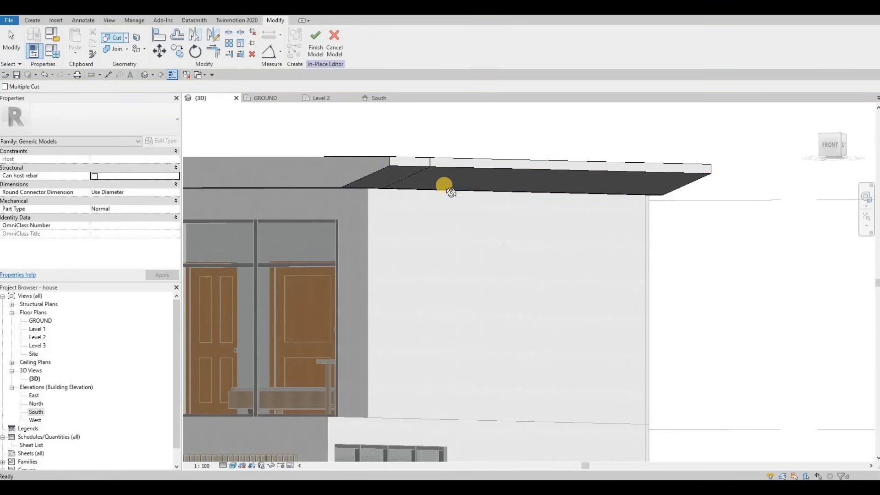
Step: Inspect the bevelled underside and the corner where the front and side overhangs meet, viewing the model from several angles
shift+middle_drag(471, 187, 433, 199)
key(Escape)
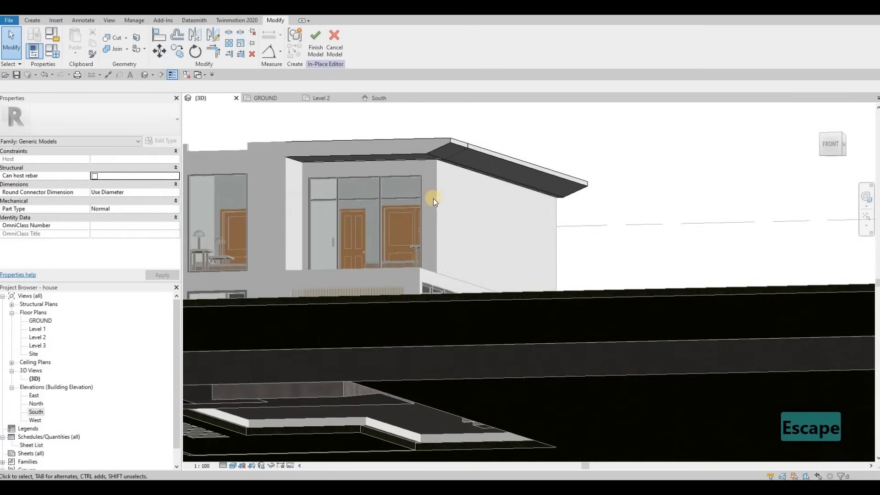
middle_drag(447, 160, 500, 161)
scroll(501, 162, up, 3)
scroll(497, 216, down, 2)
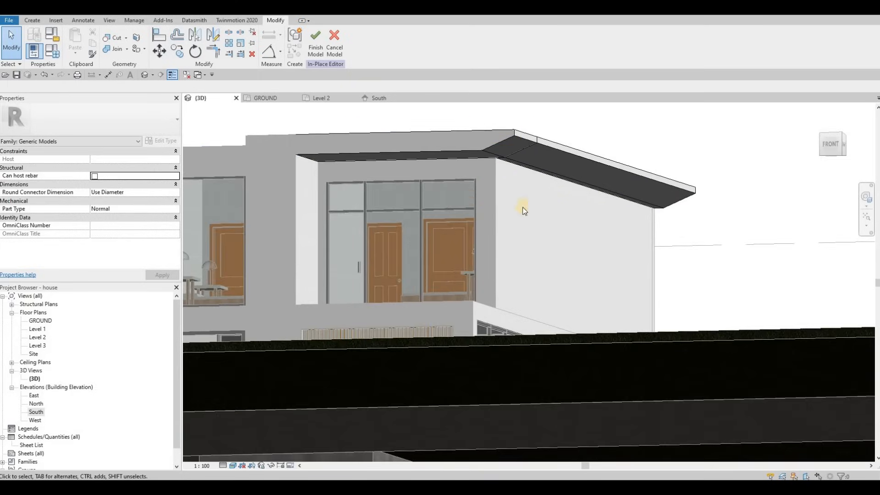
scroll(475, 197, down, 2)
key(Escape)
shift+middle_drag(409, 202, 363, 219)
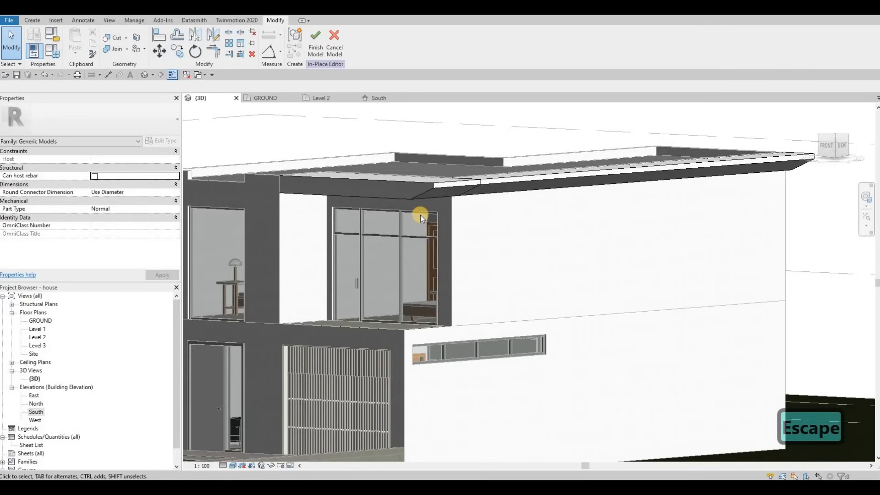
scroll(413, 211, down, 2)
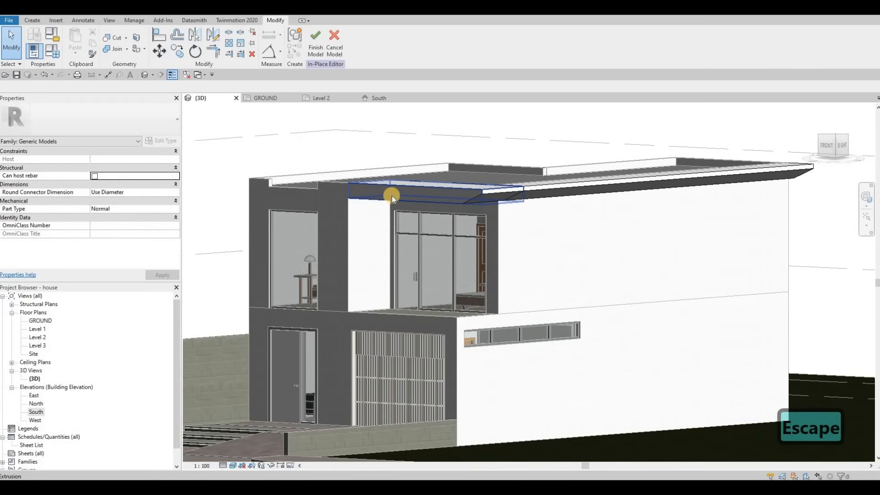
click(409, 195)
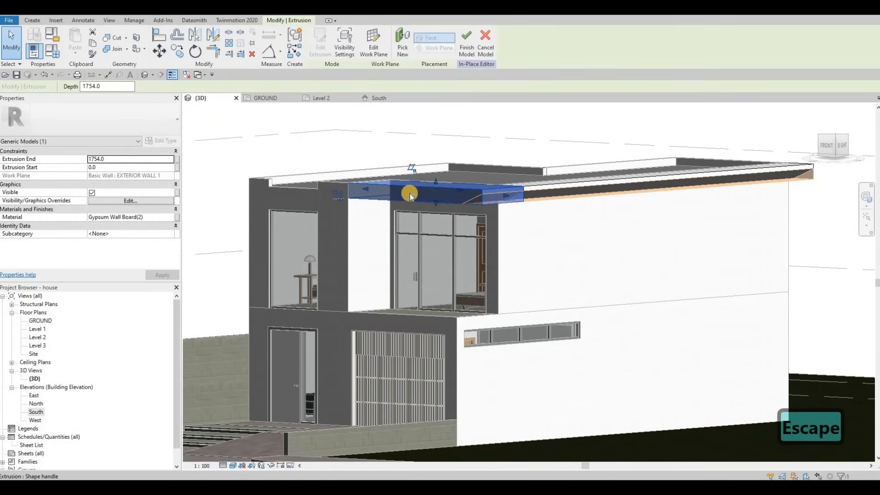
key(Escape)
key(Escape)
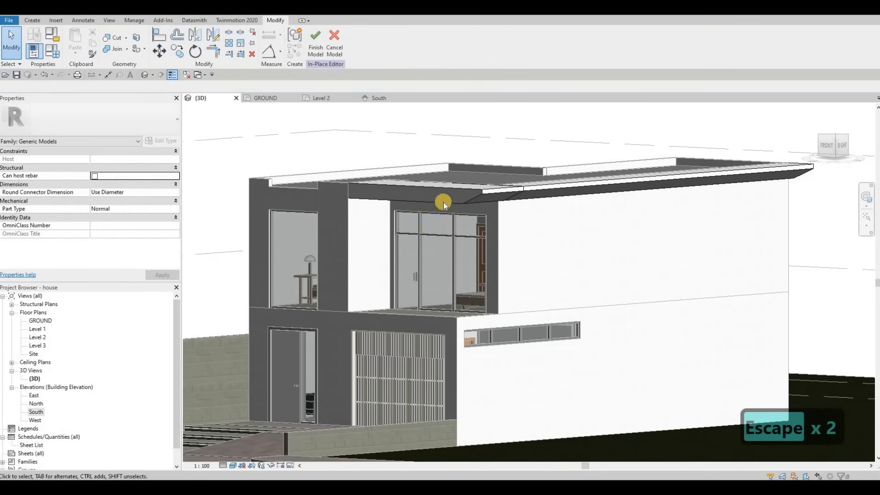
Step: In the South elevation, start a solid extrusion and pick the front wall face beside the upper window as its work plane
click(449, 192)
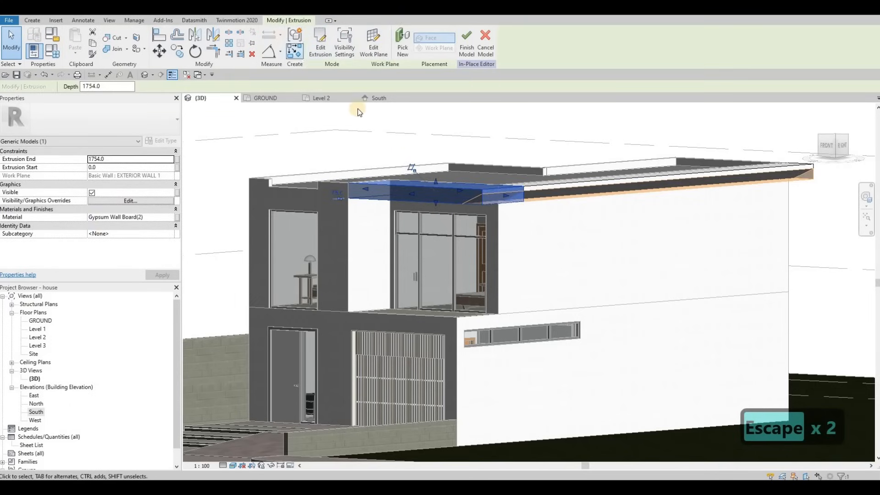
click(379, 102)
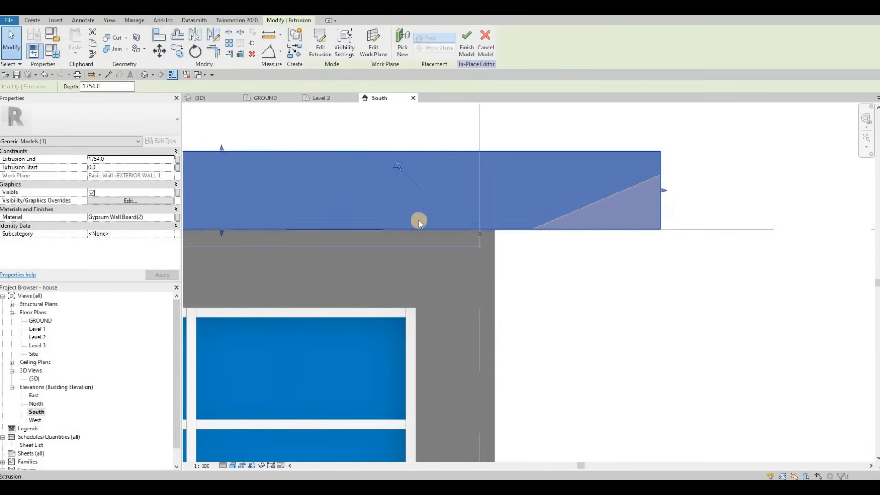
key(Escape)
scroll(532, 165, down, 4)
click(34, 21)
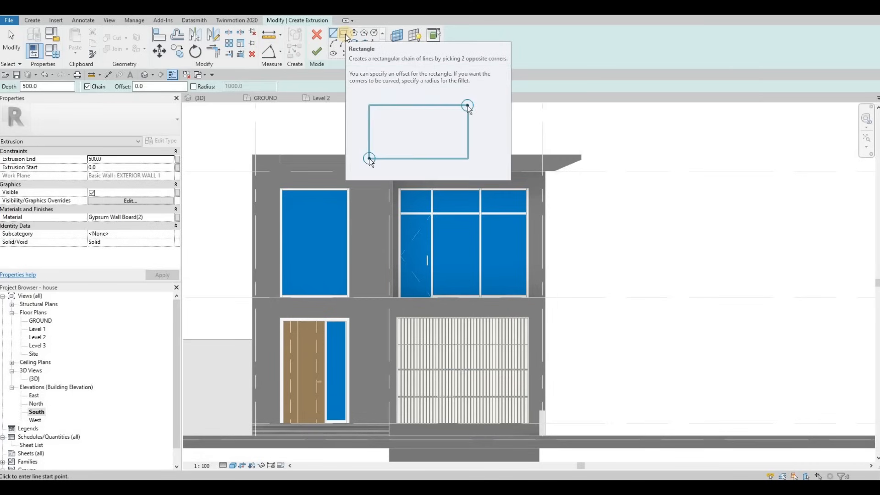
click(365, 260)
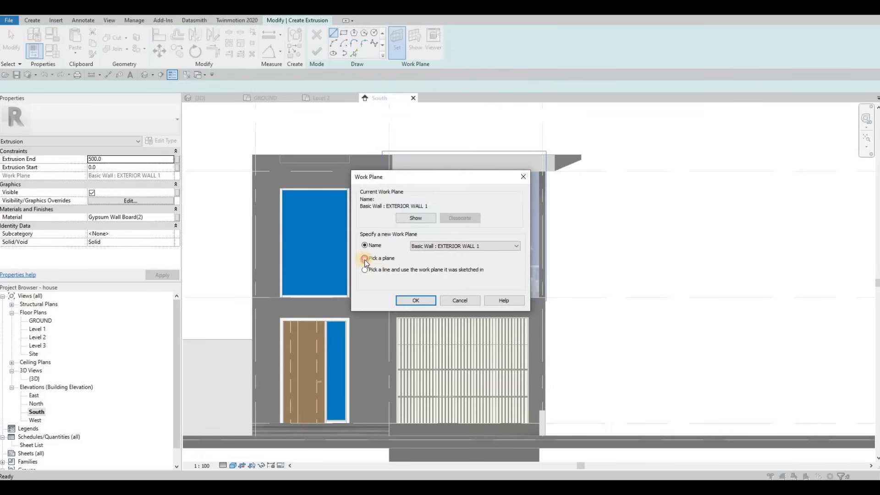
click(412, 304)
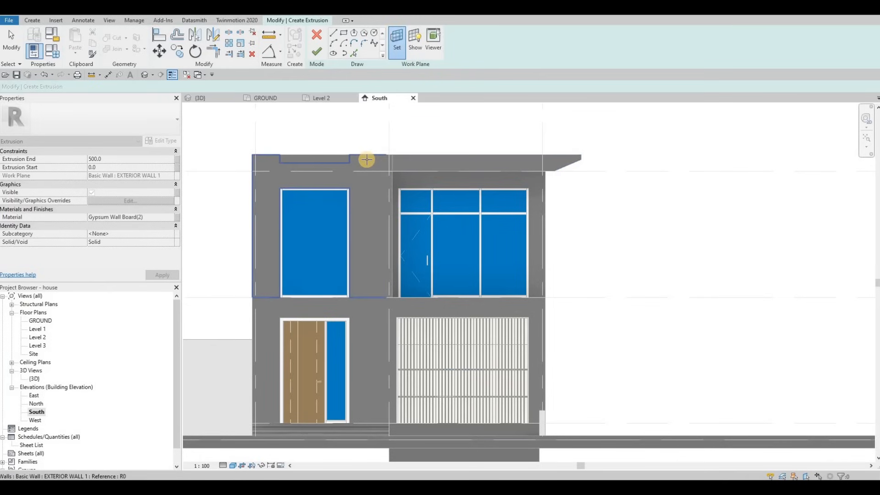
click(366, 159)
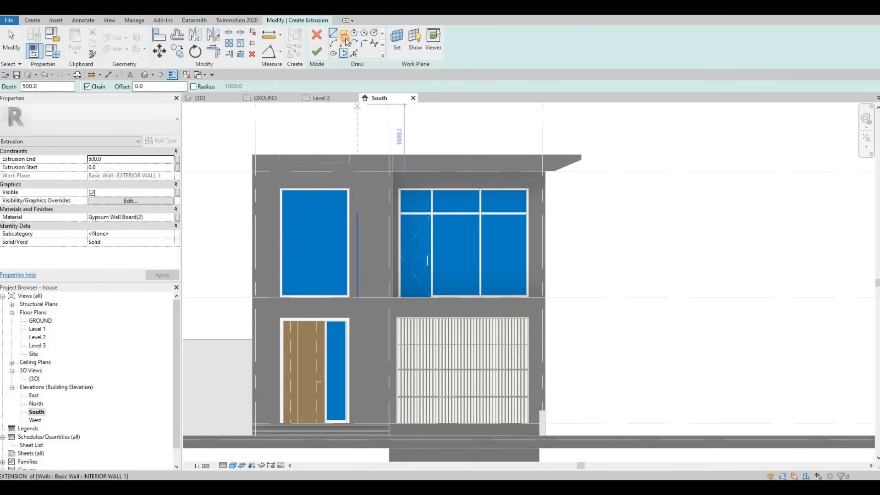
Step: Sketch a rectangle about 1025 mm wide and 6400 mm high on the wall strip beside the entrance, from roof top to floor
click(350, 155)
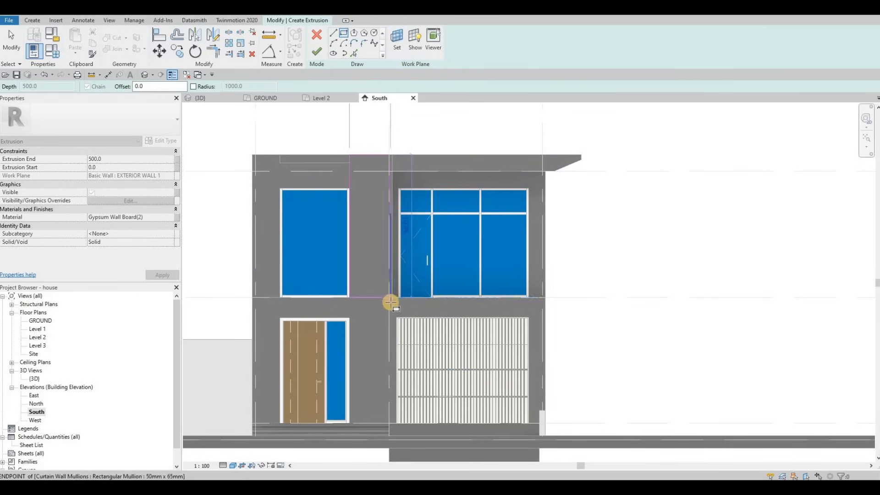
click(393, 424)
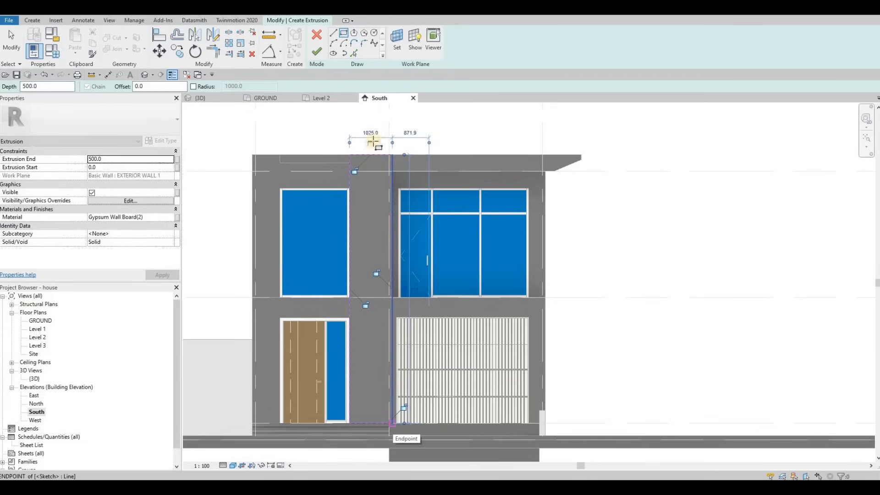
key(Escape)
scroll(381, 184, up, 5)
key(Escape)
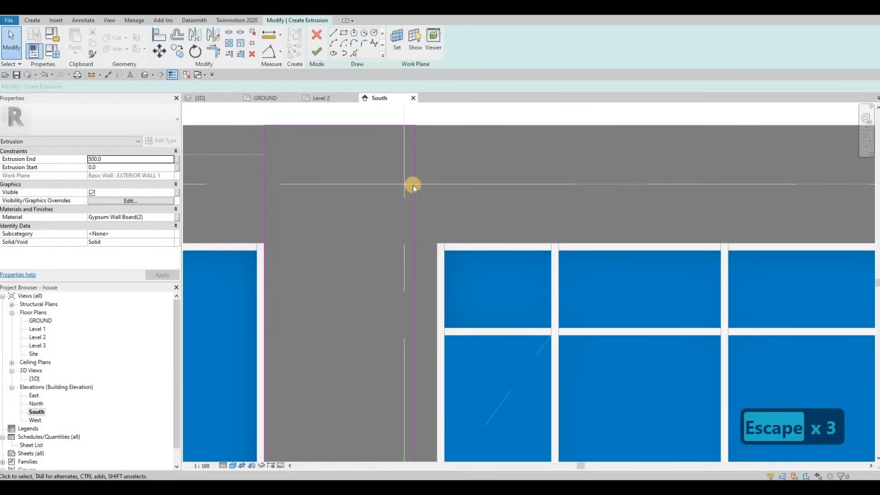
Step: Align the rectangle's long edge on the garage side with the vertical edge of the front wall
drag(413, 195, 439, 196)
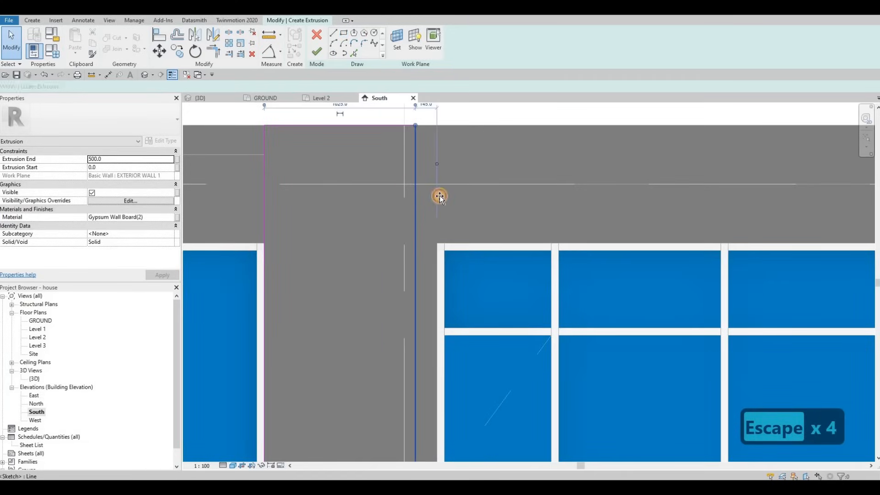
key(Escape)
key(Escape)
key(a)
key(l)
click(416, 224)
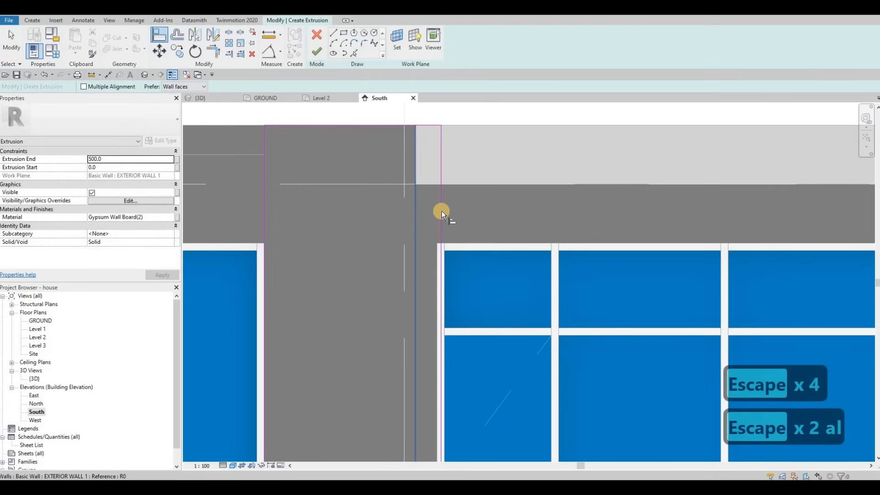
click(432, 211)
scroll(415, 202, down, 3)
key(Escape)
key(Escape)
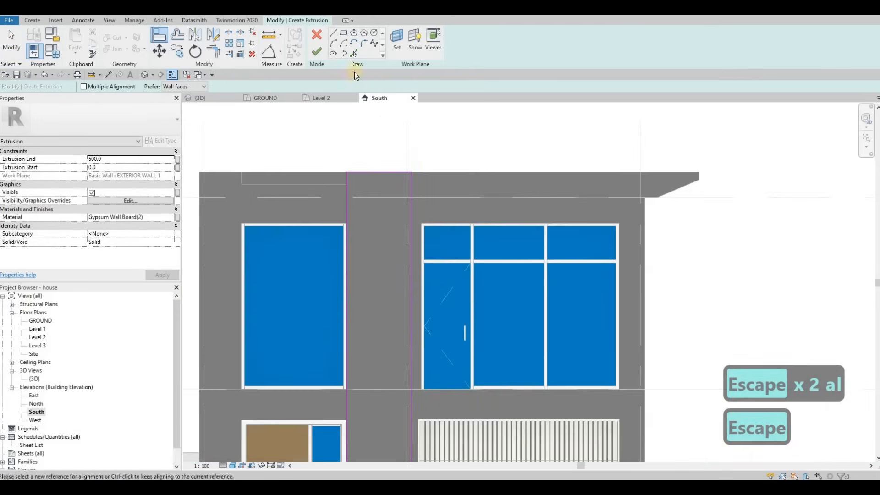
Step: Sketch a 400 mm high rectangle over the front overhang, from the upright rectangle's upper corner to just past the overhang's tip
click(412, 173)
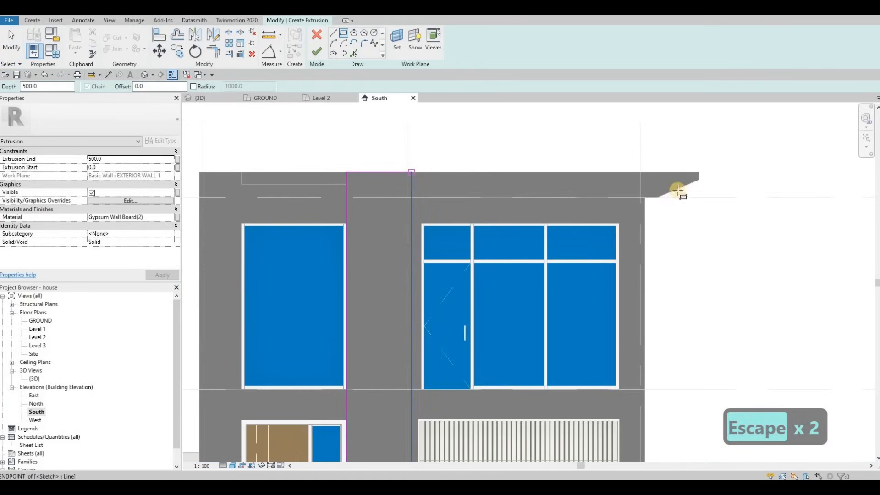
click(704, 199)
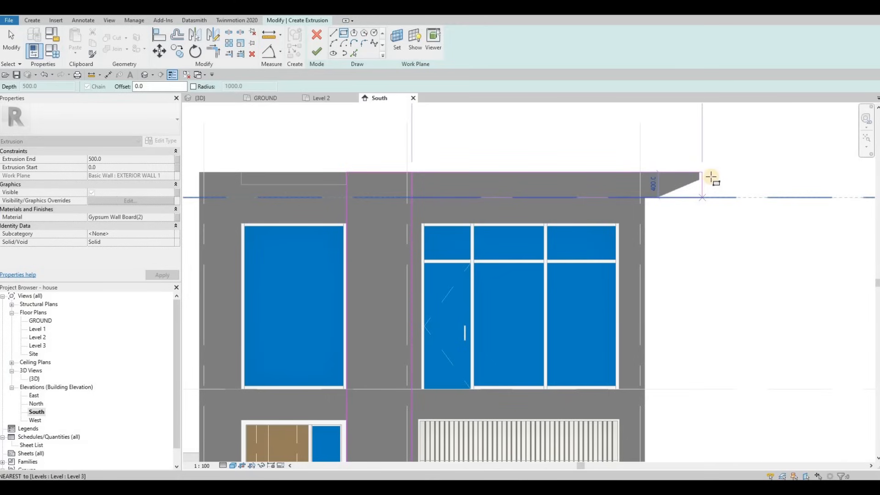
scroll(706, 180, up, 2)
key(Escape)
key(Escape)
key(Escape)
Step: Align the end edge of the overhang rectangle with the overhang's outer end face
key(a)
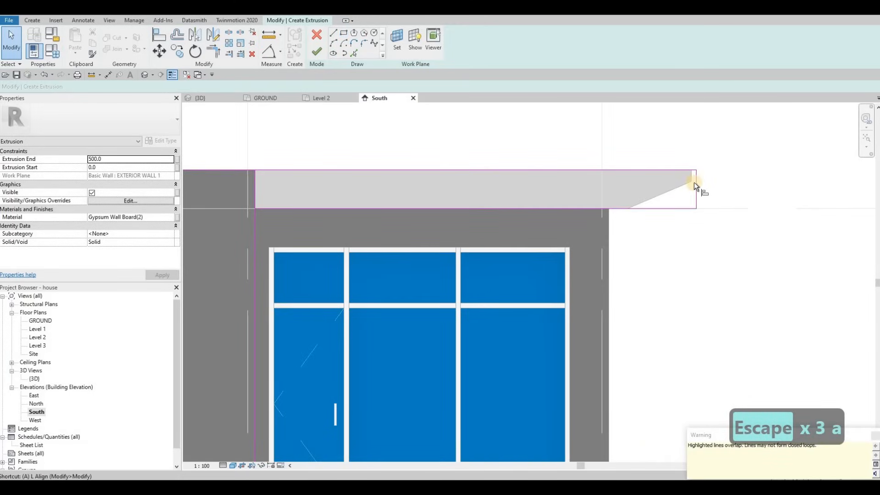
key(l)
click(692, 180)
click(696, 192)
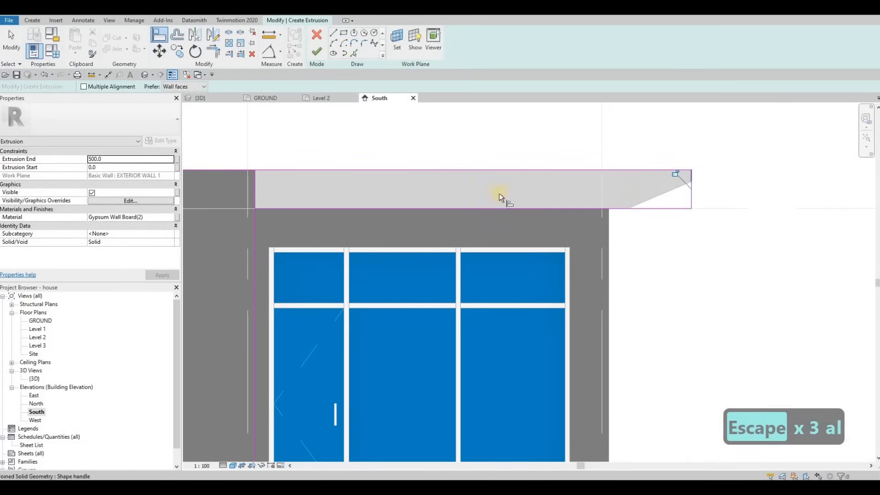
scroll(672, 194, down, 4)
key(Escape)
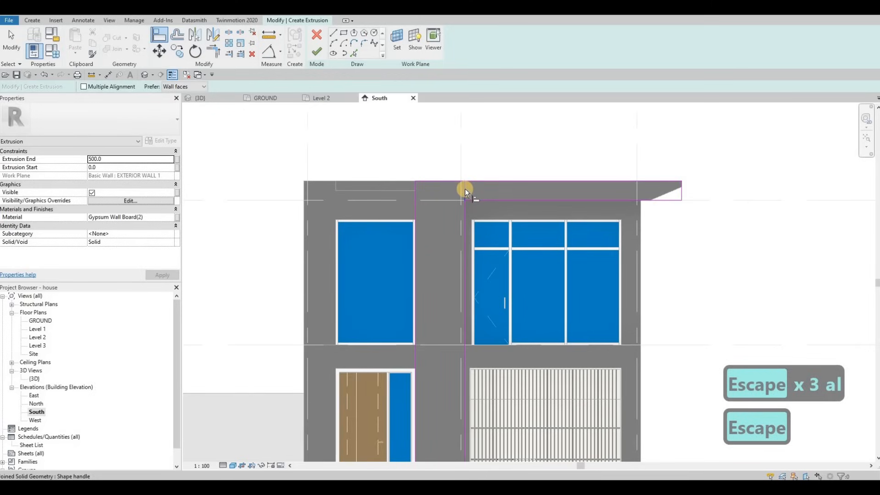
Step: Delete the short edge shared by the upright rectangle and the overhang rectangle
key(Delete)
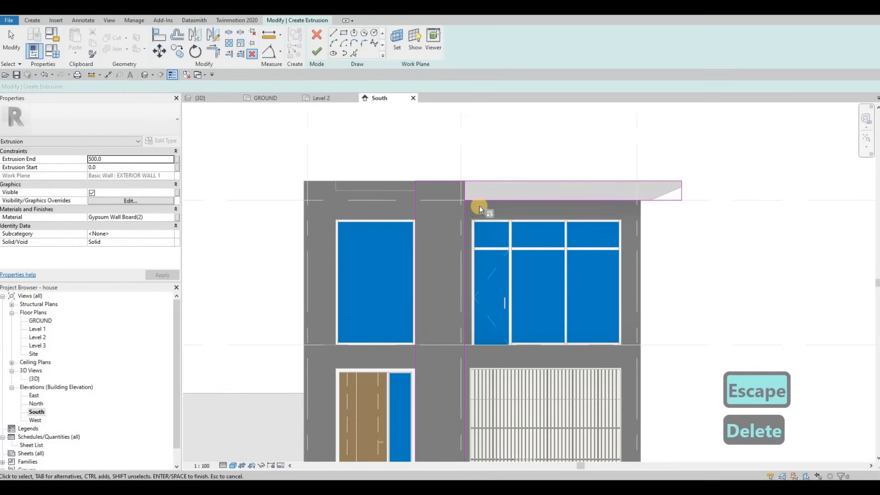
key(r)
key(e)
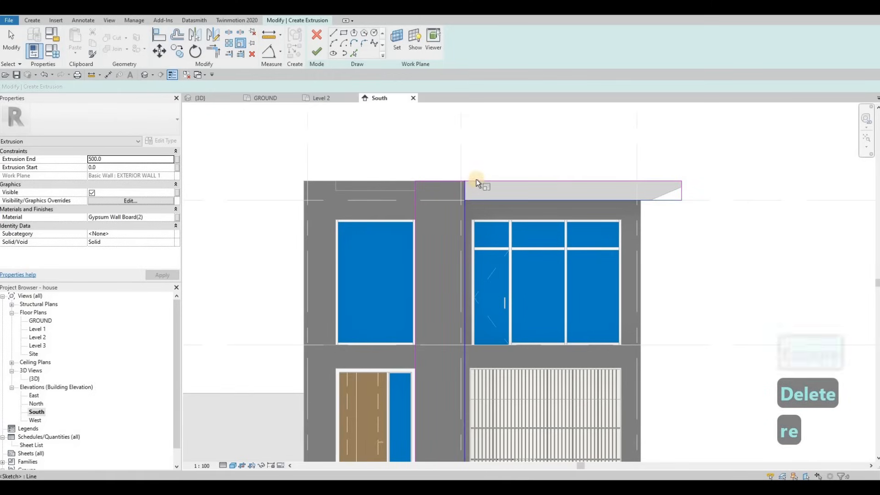
key(Escape)
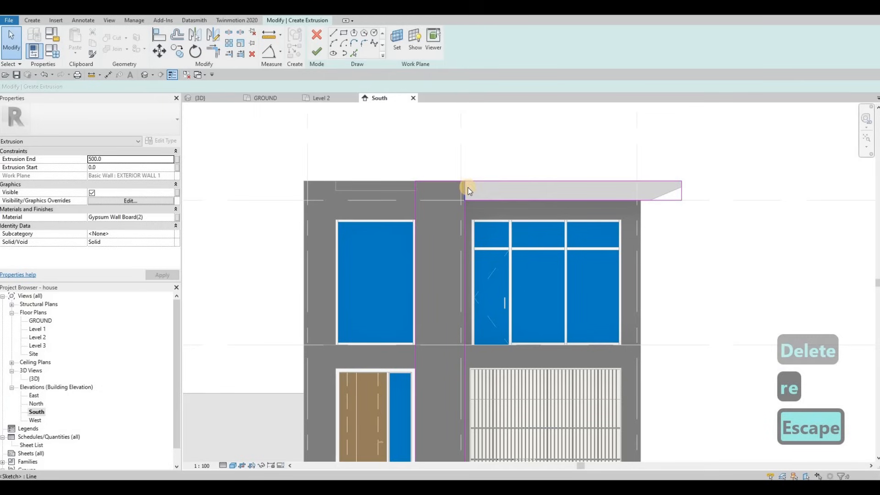
click(468, 188)
key(Delete)
Step: Trim the upright's long edge and the overhang rectangle's lower edge to a corner, forming one L-shaped profile
click(467, 196)
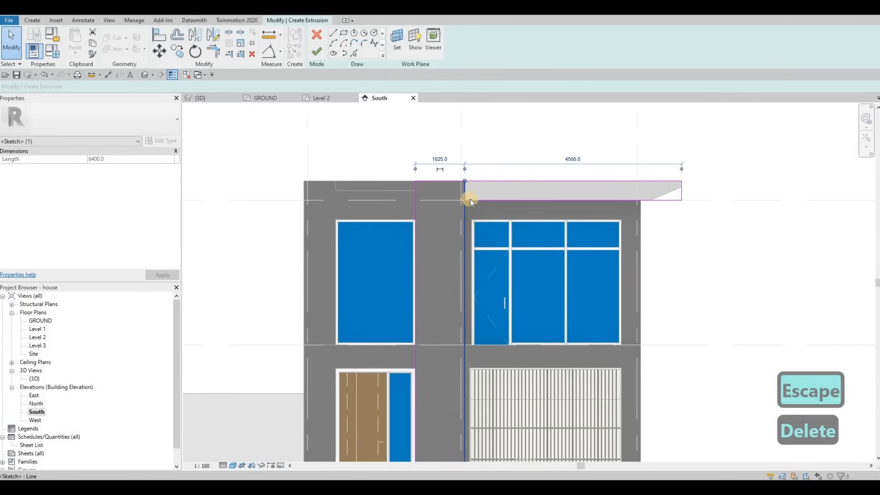
key(Escape)
key(Escape)
key(t)
key(r)
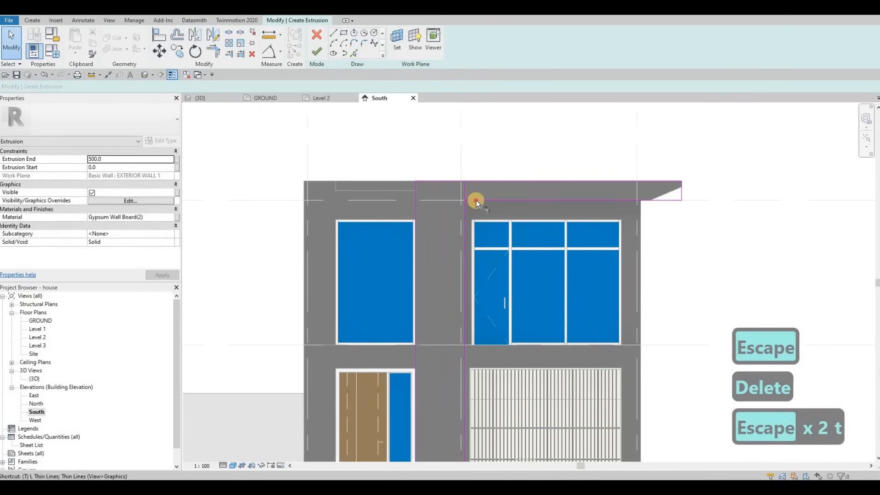
click(463, 205)
click(471, 201)
key(Escape)
key(Escape)
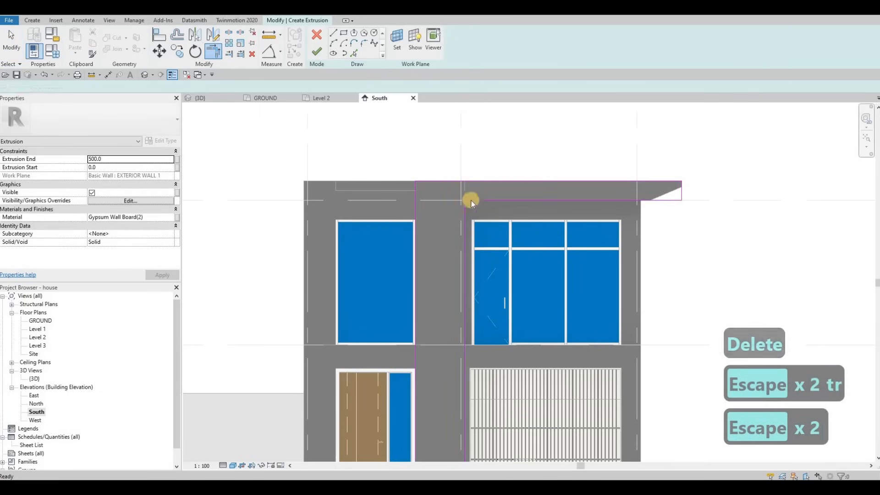
Step: Sketch a narrow full-height rectangle inside the upright of the L-shaped profile, from its upper edge down to its base edge
middle_drag(433, 213, 493, 205)
scroll(481, 213, down, 2)
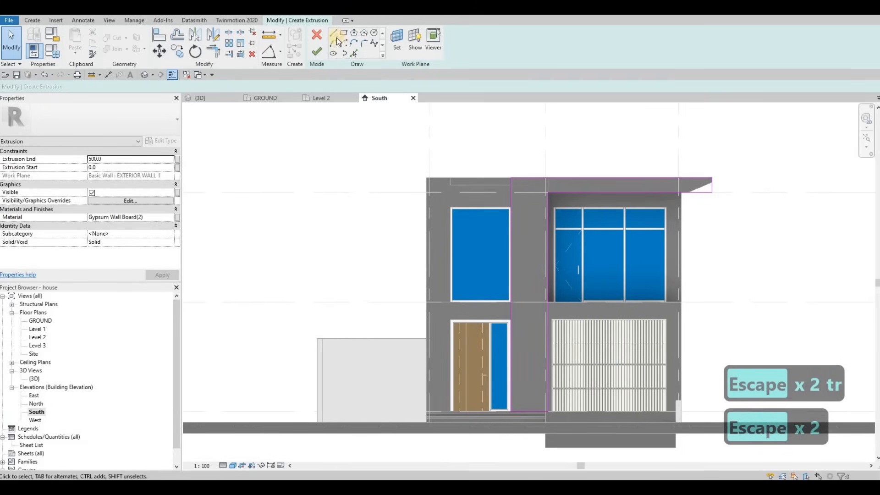
key(l)
key(i)
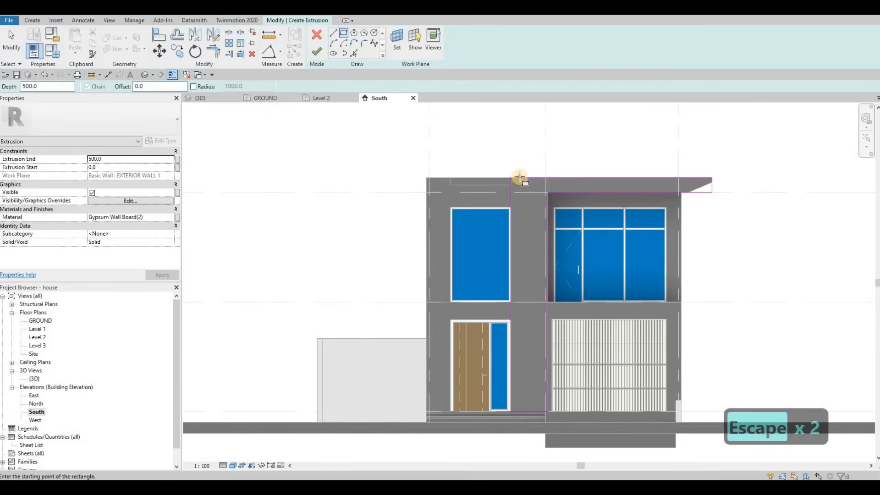
key(Escape)
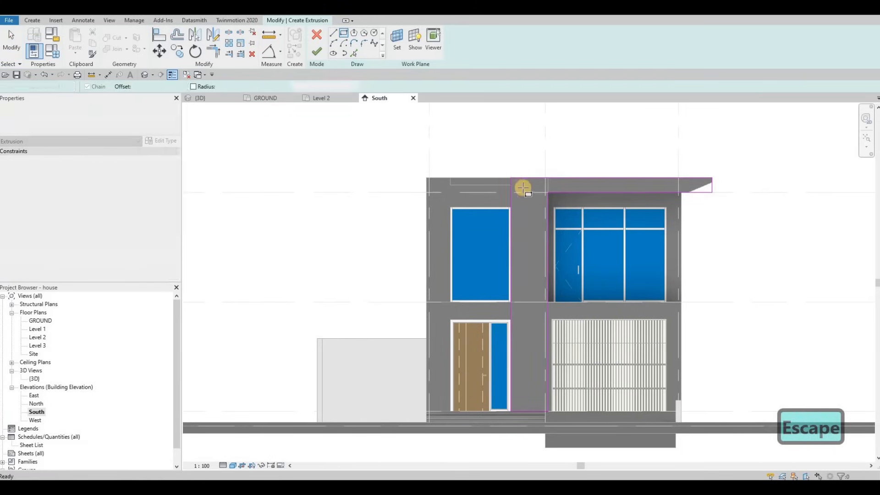
click(523, 177)
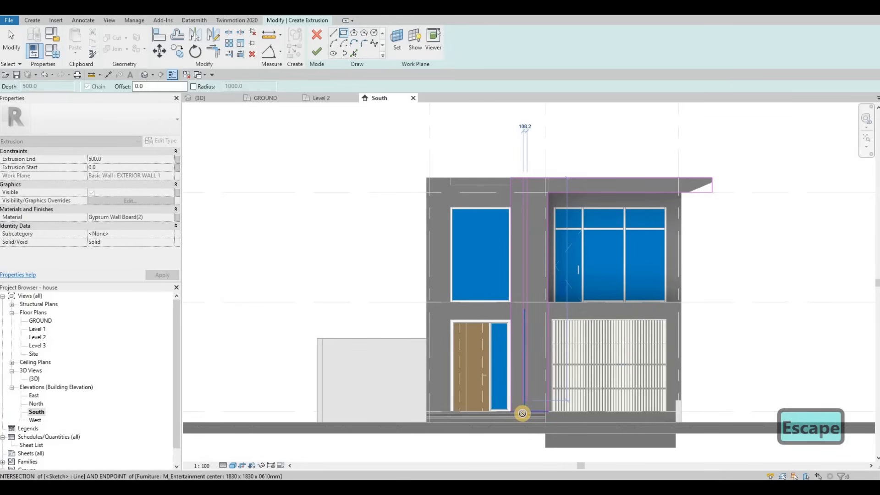
scroll(522, 409, up, 4)
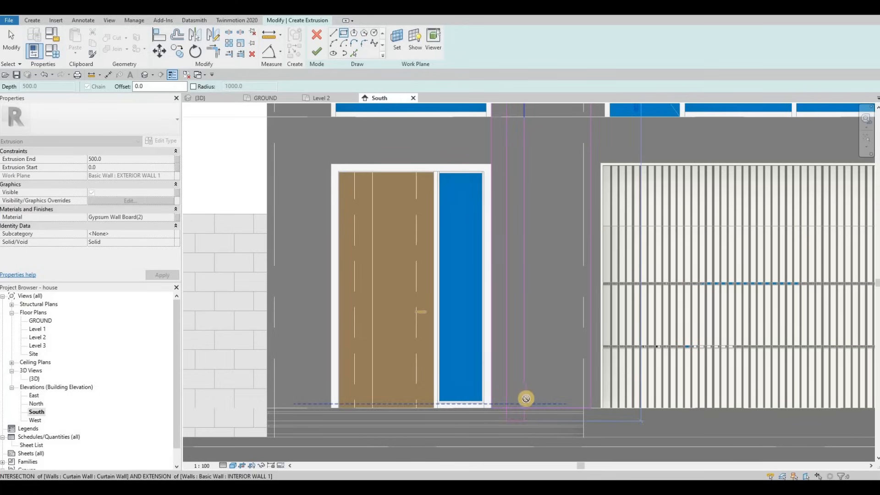
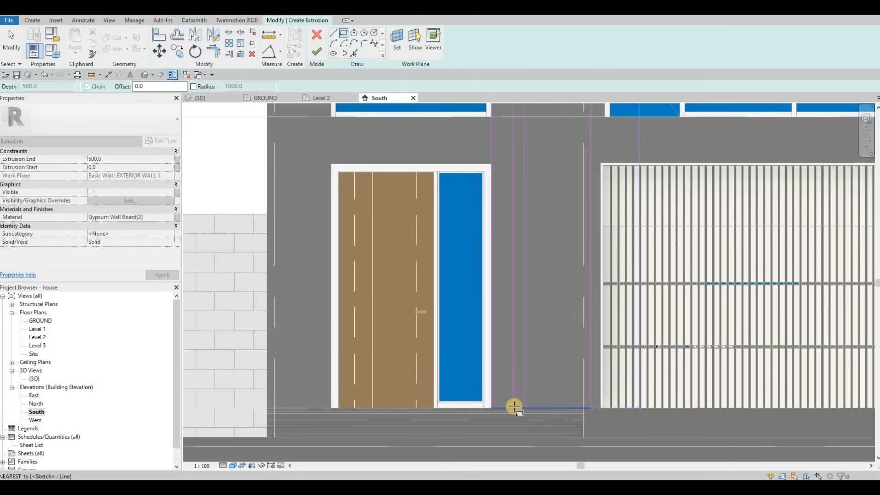
key(Escape)
key(Escape)
key(Escape)
Step: Delete the narrow rectangle's short upper and lower edges, keeping its two long vertical lines
scroll(518, 366, down, 4)
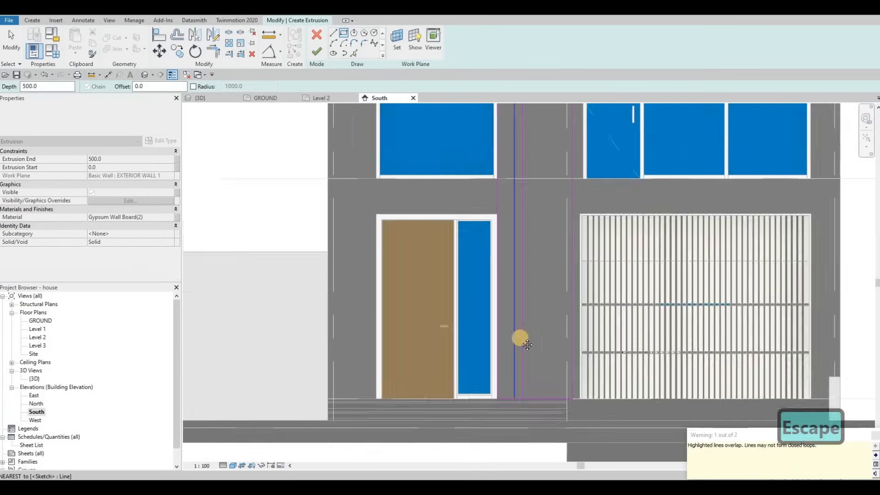
scroll(522, 234, up, 2)
scroll(525, 229, down, 5)
scroll(522, 178, up, 5)
key(Escape)
scroll(518, 186, up, 5)
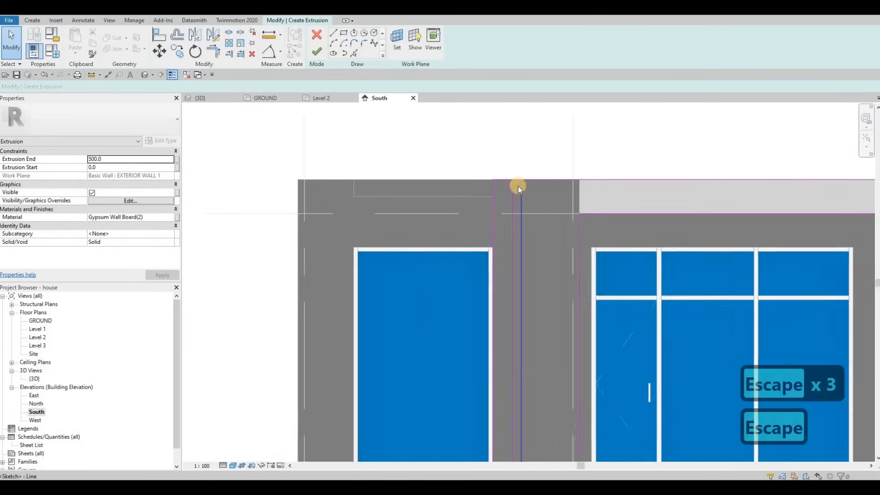
click(519, 182)
key(Delete)
scroll(519, 180, down, 5)
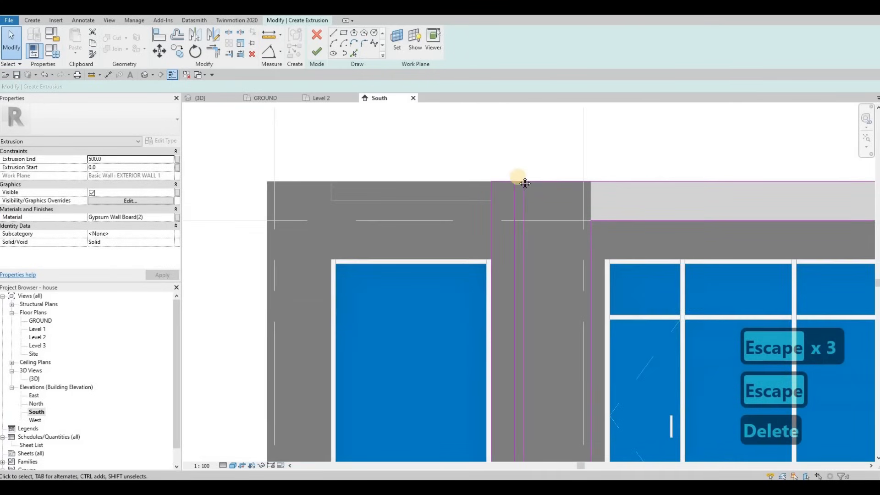
middle_drag(516, 426, 521, 316)
scroll(523, 381, up, 2)
click(524, 413)
scroll(531, 399, up, 2)
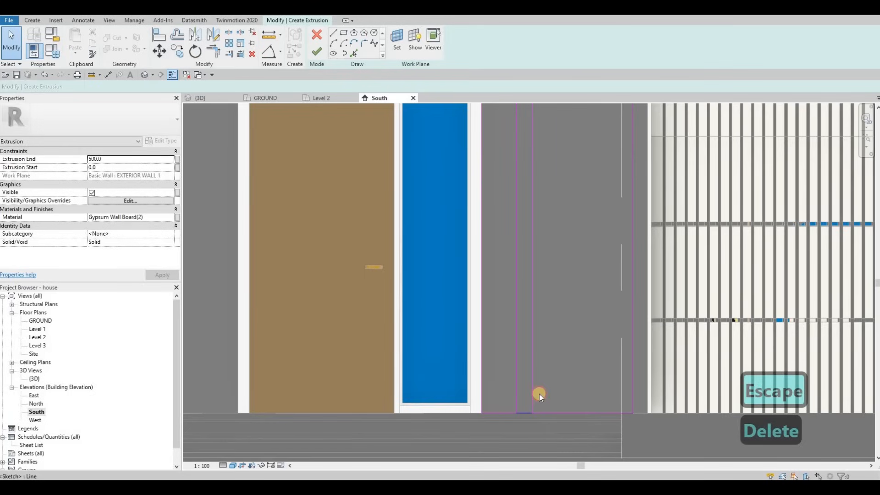
key(Delete)
Step: Split the upright's base edge between the two vertical lines and trim both lines to it, leaving a gap between them
key(s)
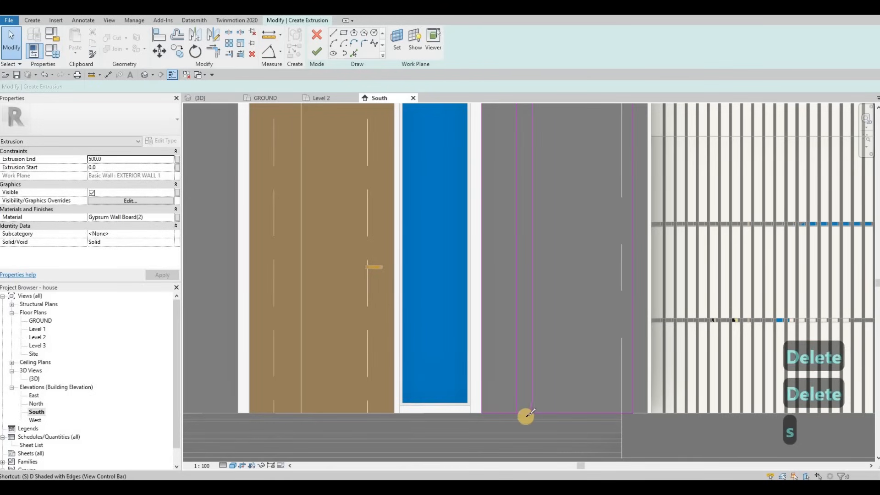
key(Escape)
key(Escape)
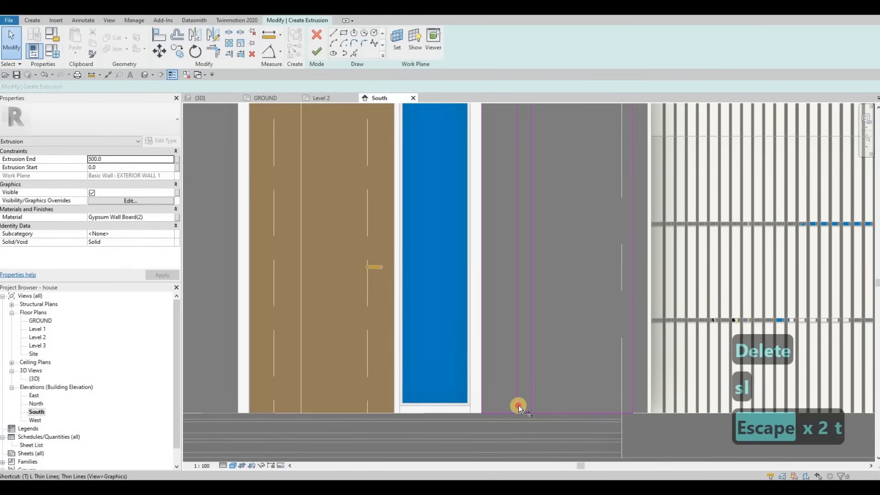
key(t)
key(r)
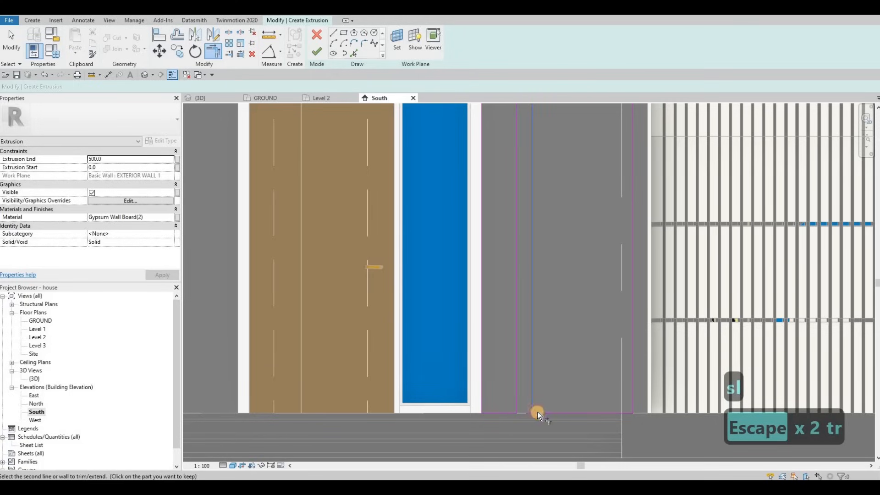
click(536, 410)
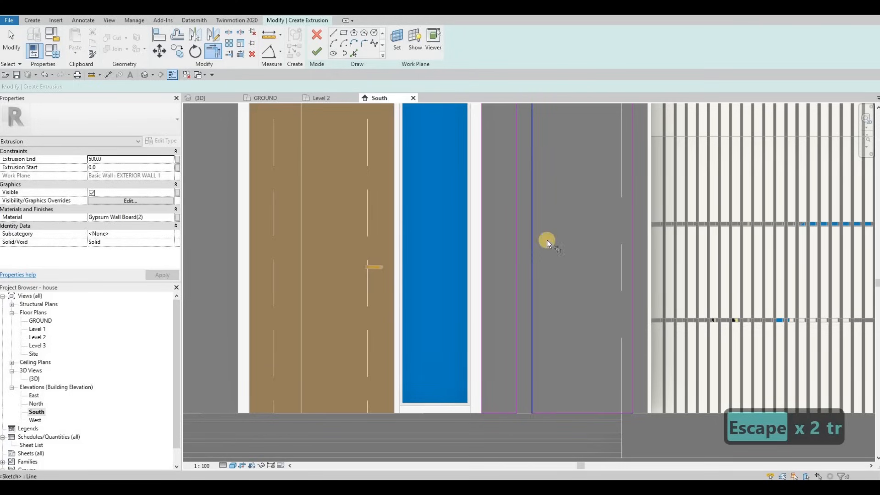
scroll(547, 241, down, 5)
scroll(520, 174, up, 6)
Step: Split the profile's upper edge between the two vertical lines and trim both lines to it, separating a slim strip from the upright
key(Escape)
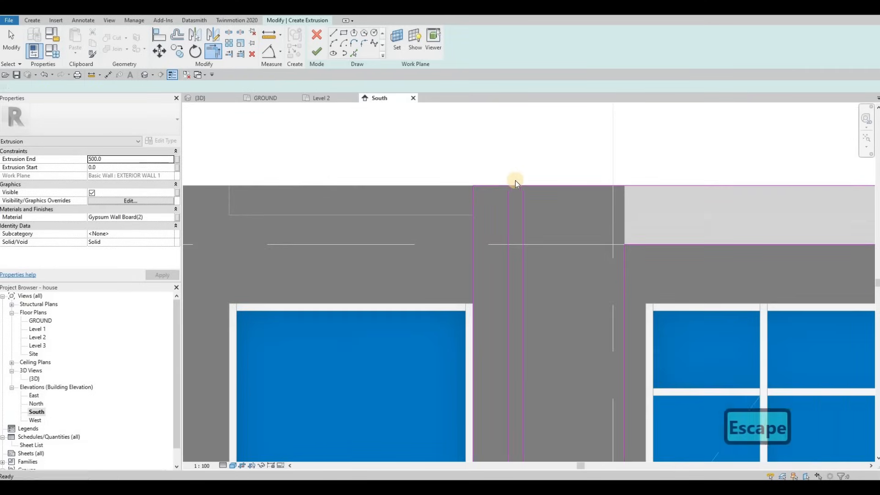
key(Escape)
key(s)
key(l)
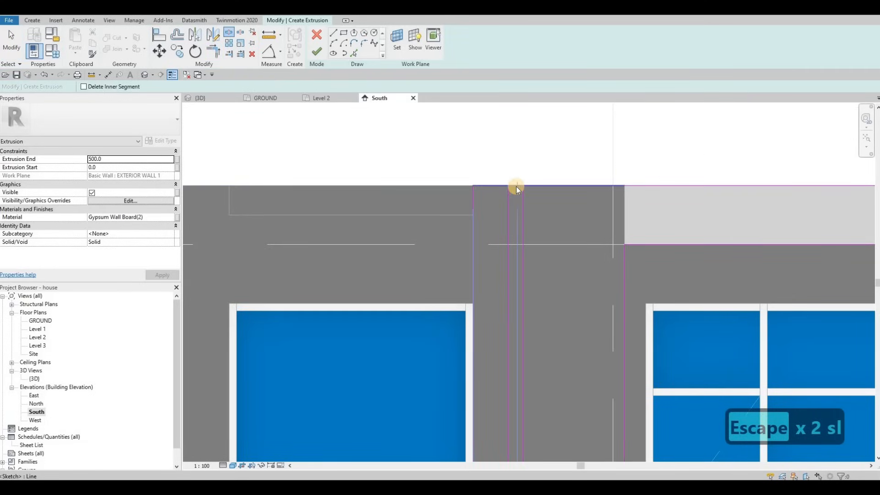
key(Escape)
key(Escape)
key(t)
key(r)
click(531, 187)
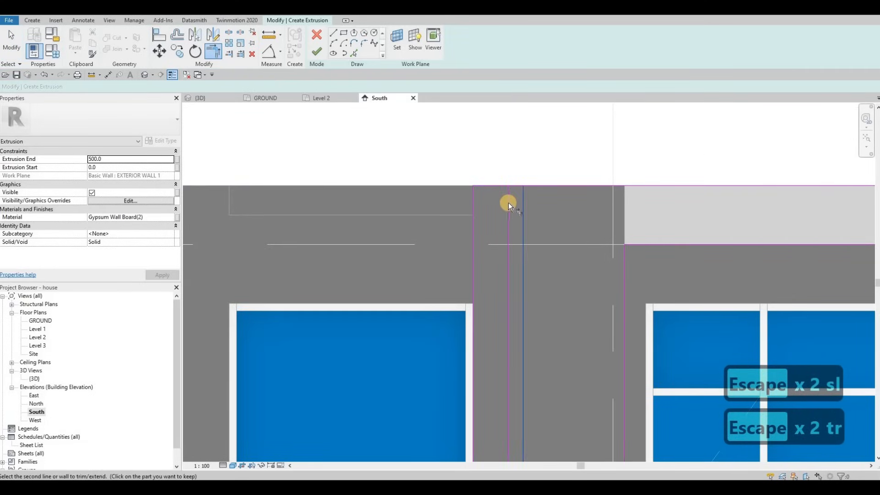
click(509, 204)
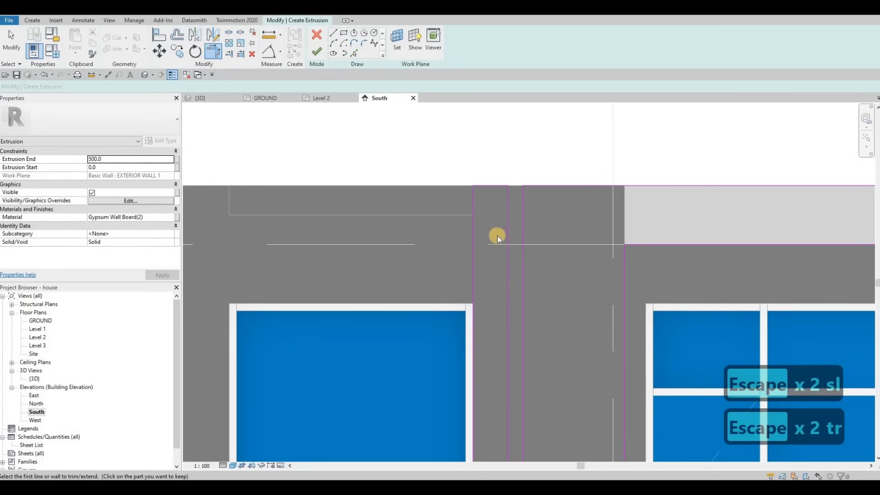
scroll(497, 236, down, 5)
key(Escape)
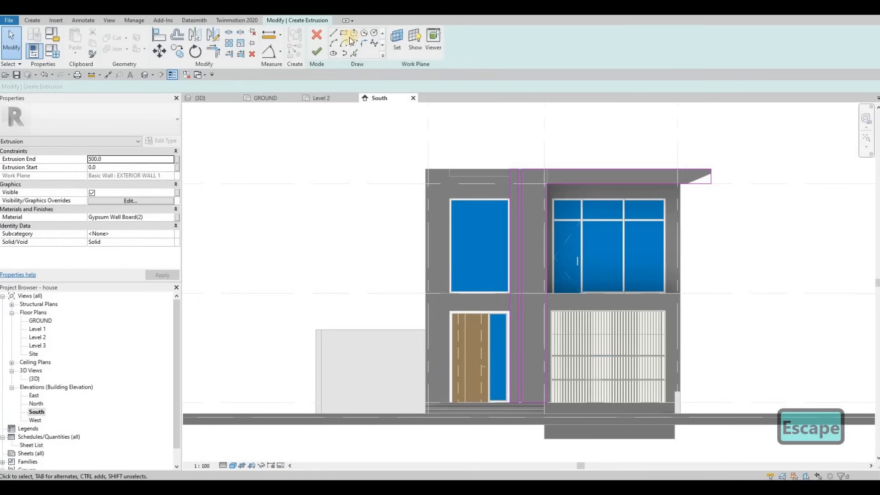
Step: Sketch a 6400 mm high rectangle from the wall's upper outer corner down to the base of the entrance door's outer edge
click(426, 169)
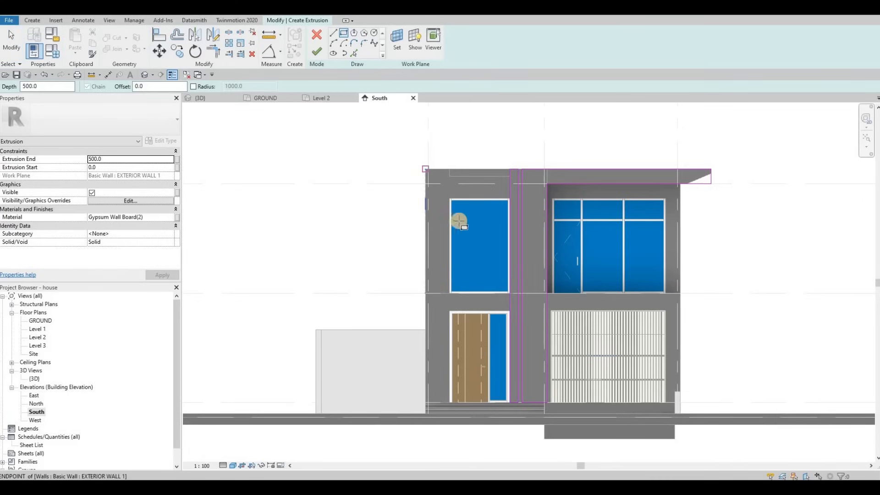
scroll(449, 398, up, 5)
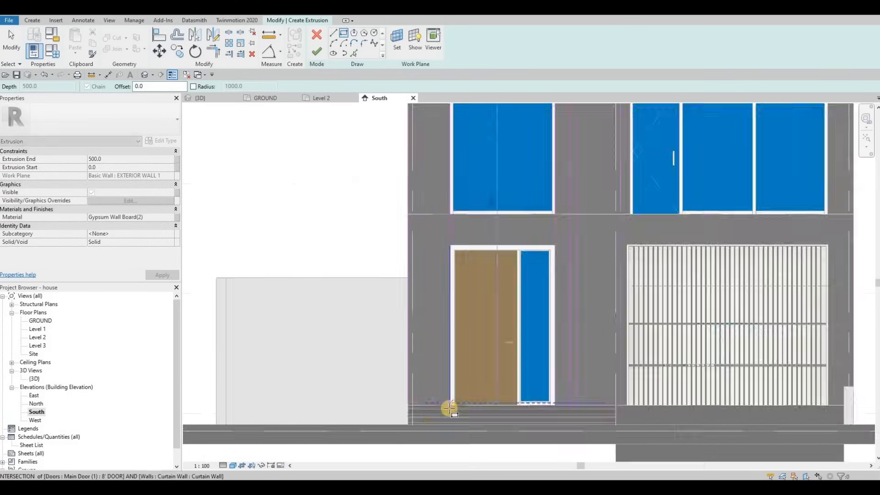
scroll(481, 303, down, 5)
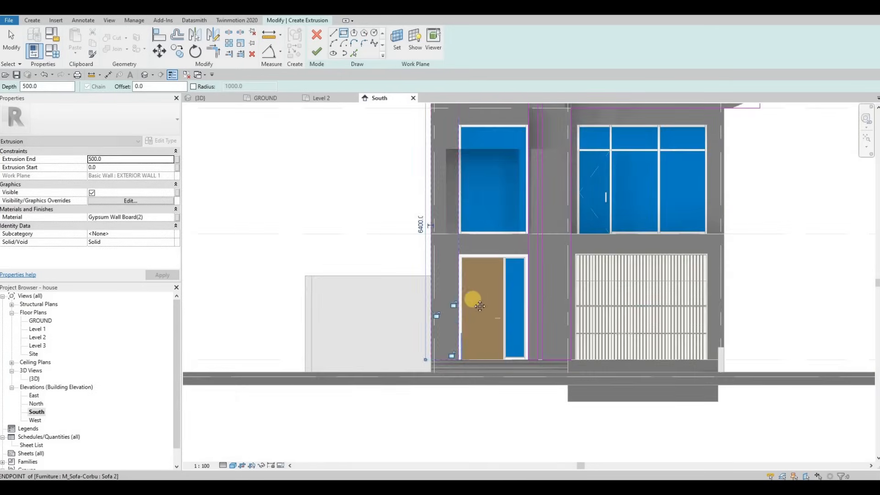
key(Escape)
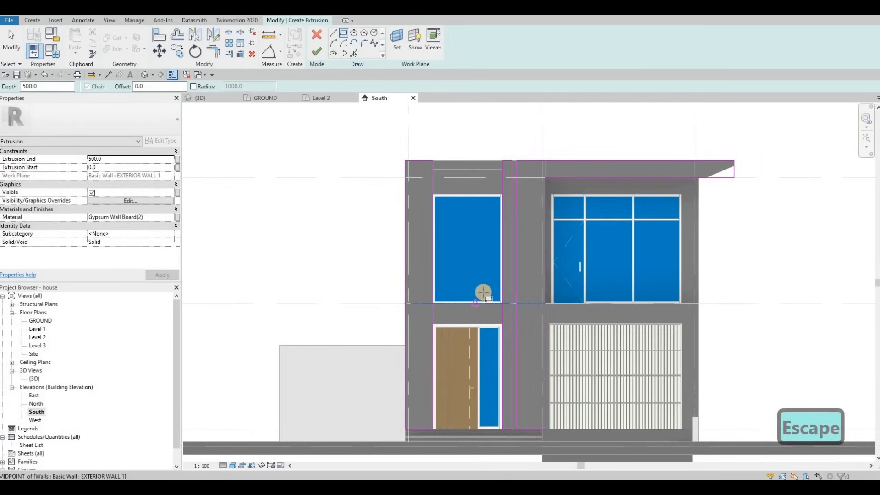
Step: Finish the extrusion of the three facade profiles and check it from the front in the 3D view
click(316, 54)
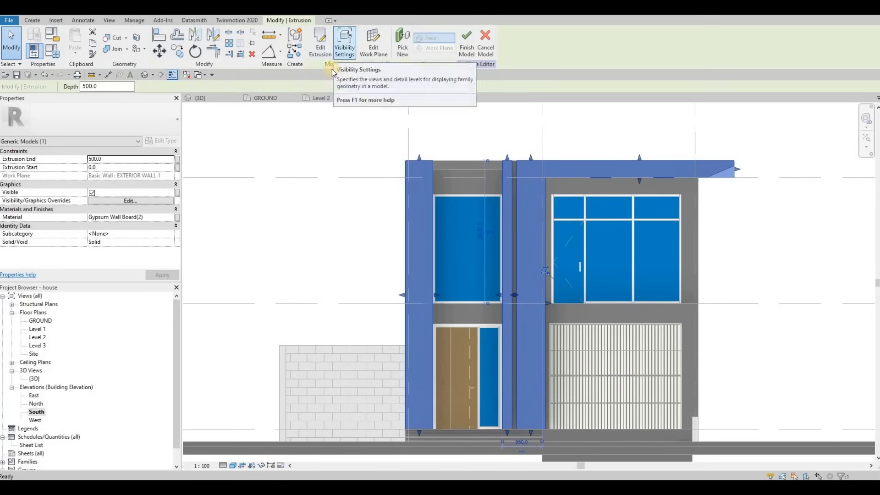
key(ctrl+Tab)
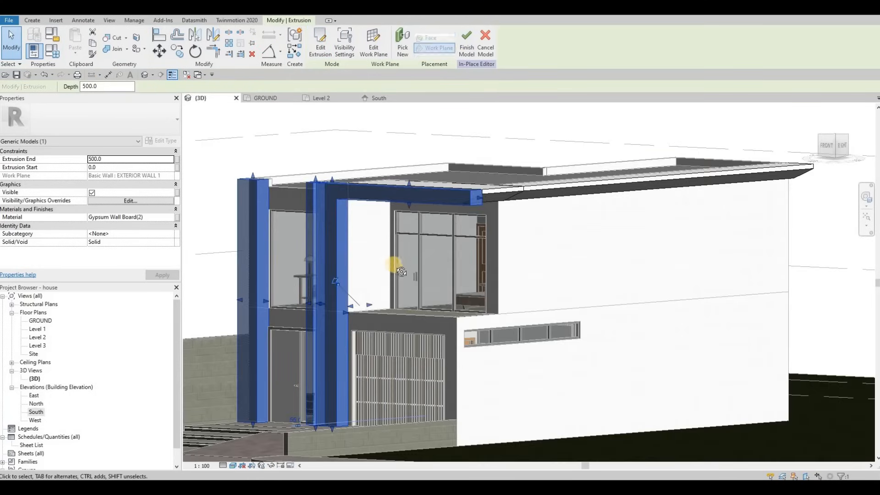
shift+middle_drag(379, 299, 355, 296)
shift+middle_drag(490, 273, 622, 239)
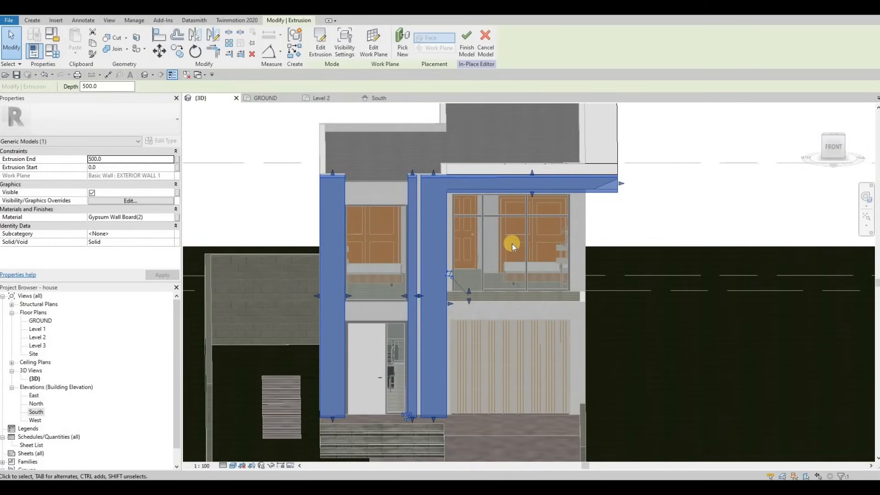
middle_drag(512, 246, 510, 258)
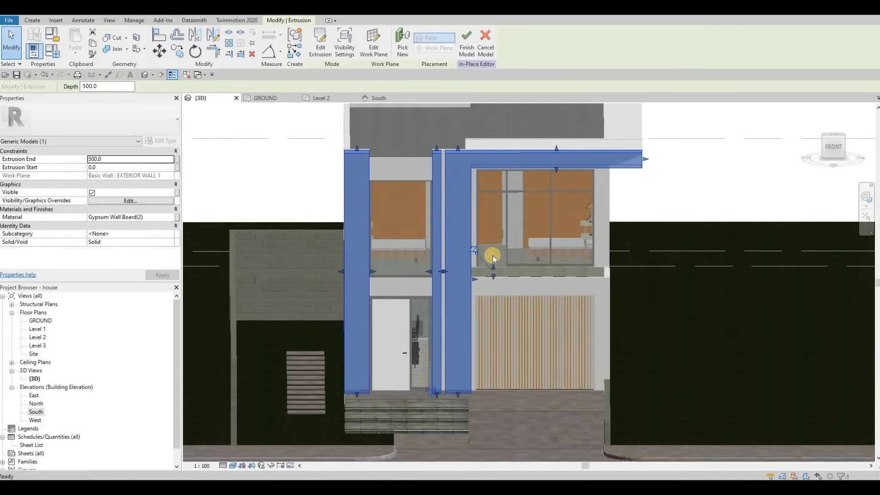
key(Escape)
scroll(473, 264, up, 3)
Step: In the South elevation, pull the balcony-side edge of the extrusion's L-shaped upright inward to make the upright narrower
click(472, 280)
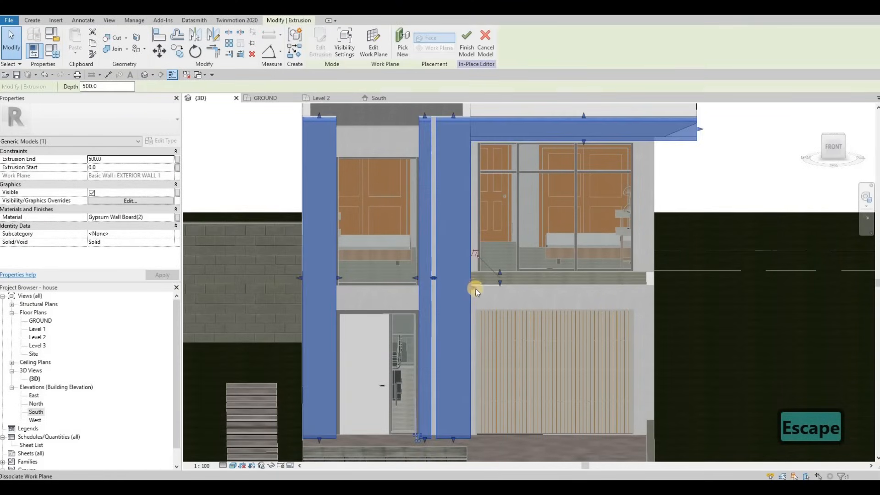
click(375, 99)
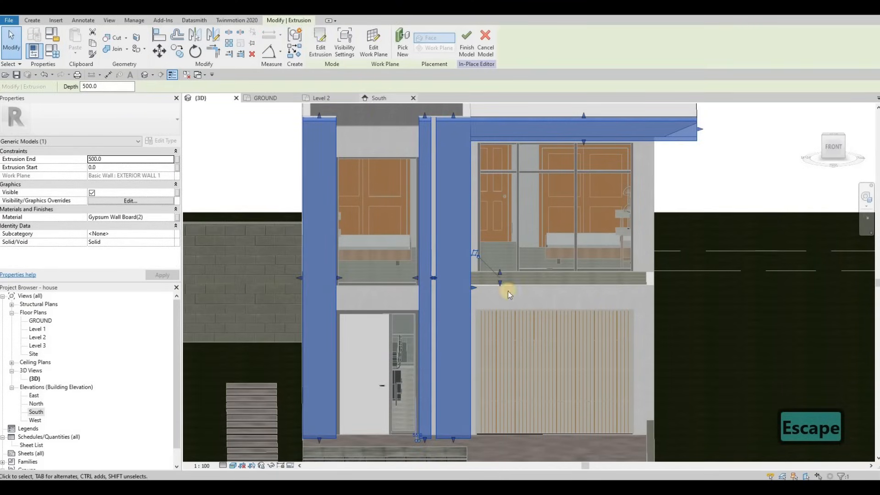
scroll(549, 304, up, 1)
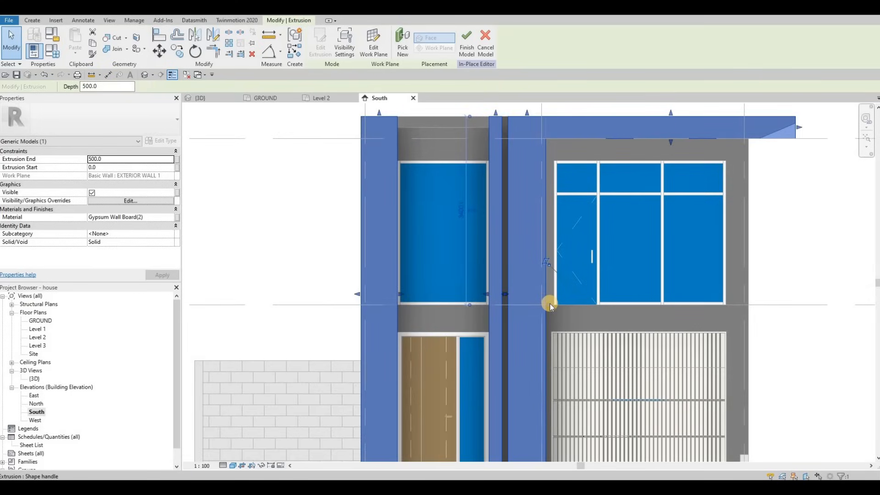
drag(536, 305, 532, 307)
key(Escape)
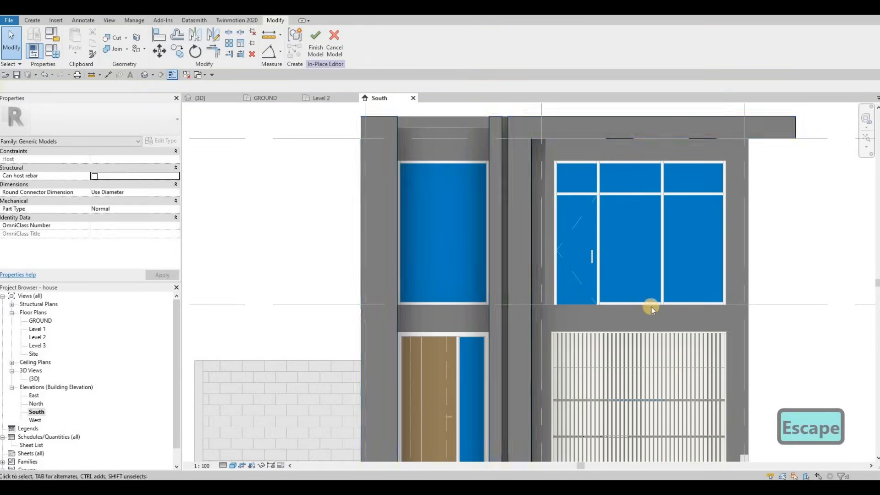
scroll(572, 302, down, 1)
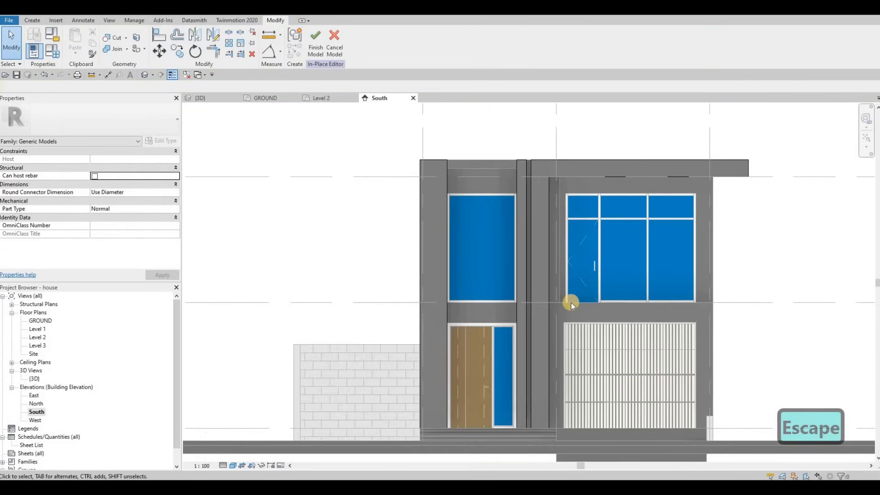
Step: Examine the facade extrusion in the south elevation and the roof overhang's front corner in the 3D view
scroll(571, 302, up, 1)
scroll(571, 302, up, 1)
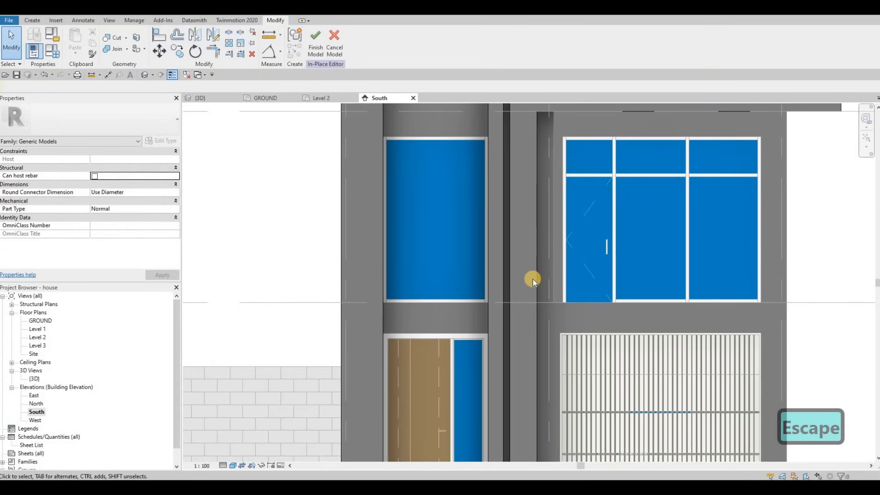
click(539, 304)
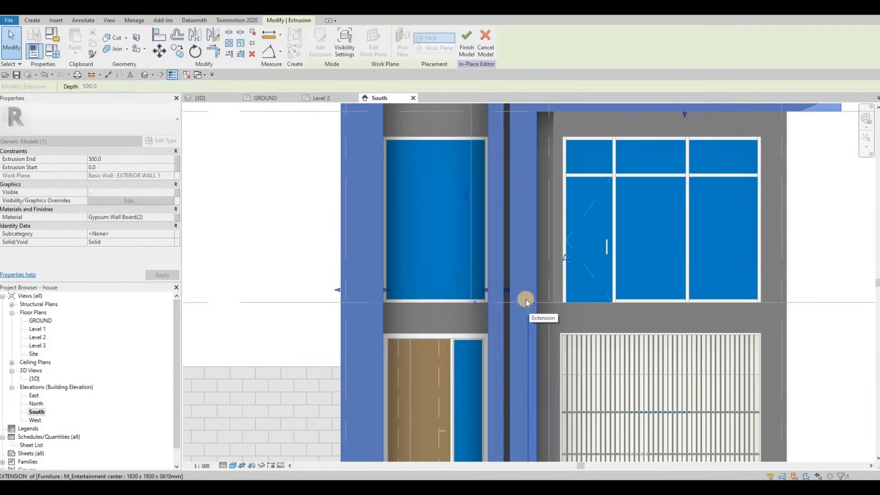
scroll(528, 284, down, 2)
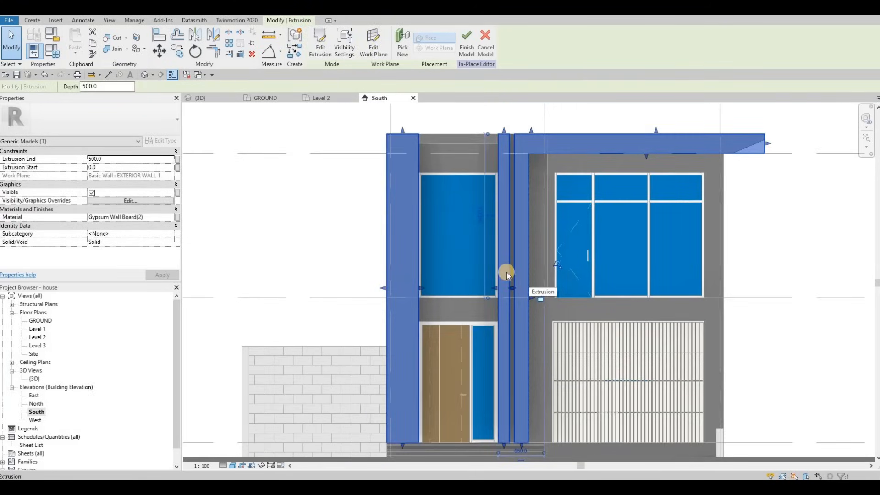
key(Escape)
scroll(508, 267, down, 2)
click(208, 100)
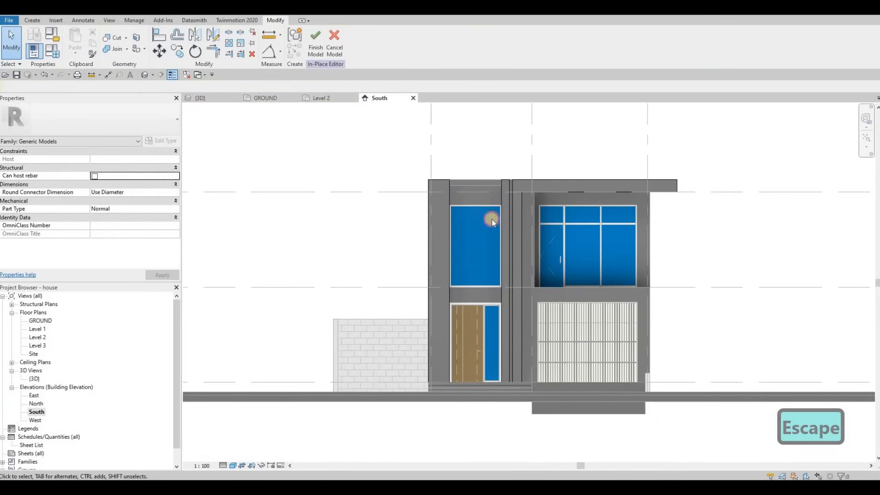
scroll(509, 238, down, 3)
key(Escape)
shift+middle_drag(421, 251, 607, 186)
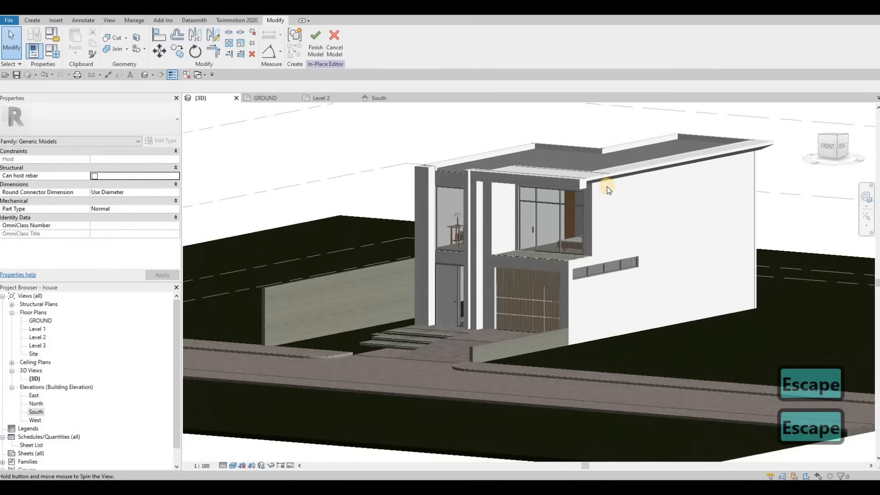
scroll(610, 182, up, 2)
click(594, 187)
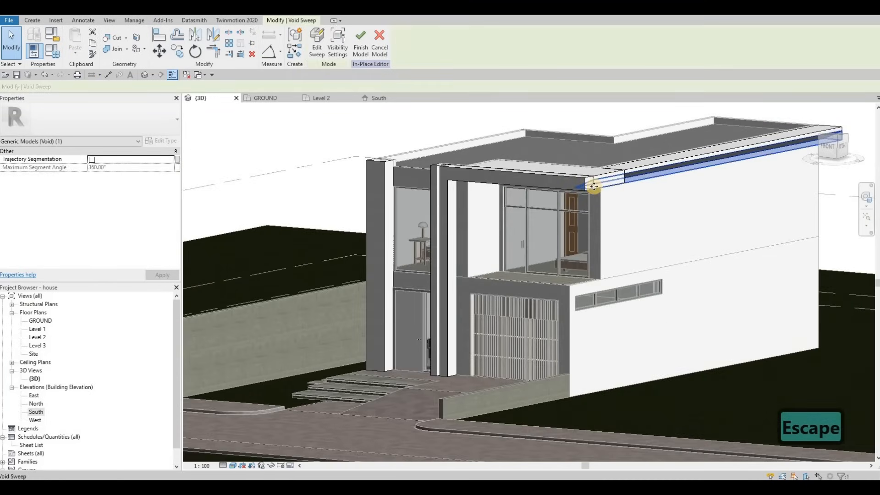
scroll(594, 186, up, 2)
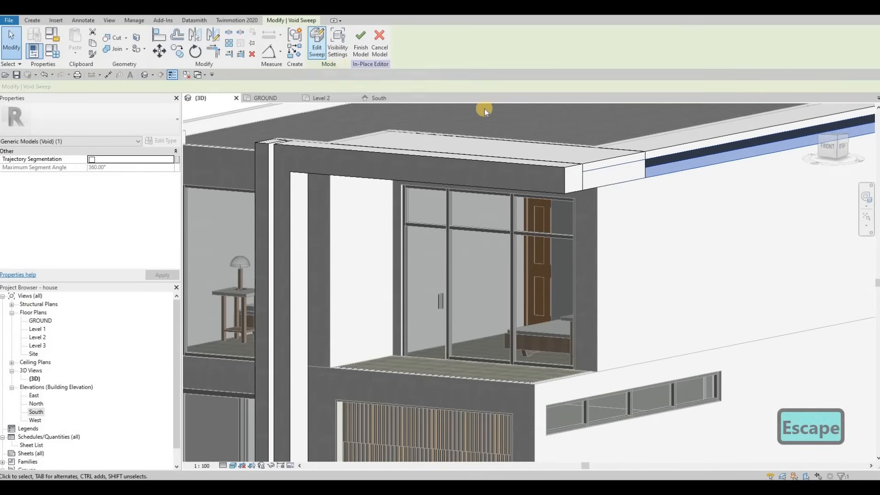
click(315, 47)
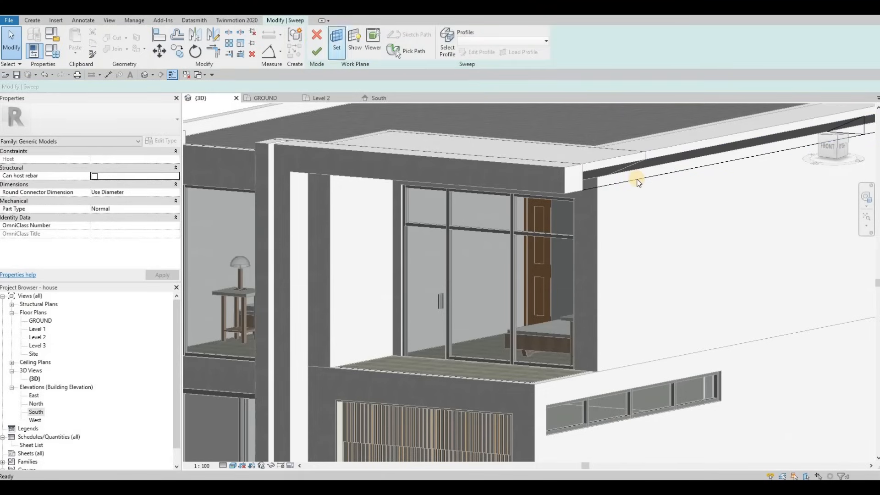
click(321, 51)
key(Escape)
scroll(666, 163, down, 3)
key(Escape)
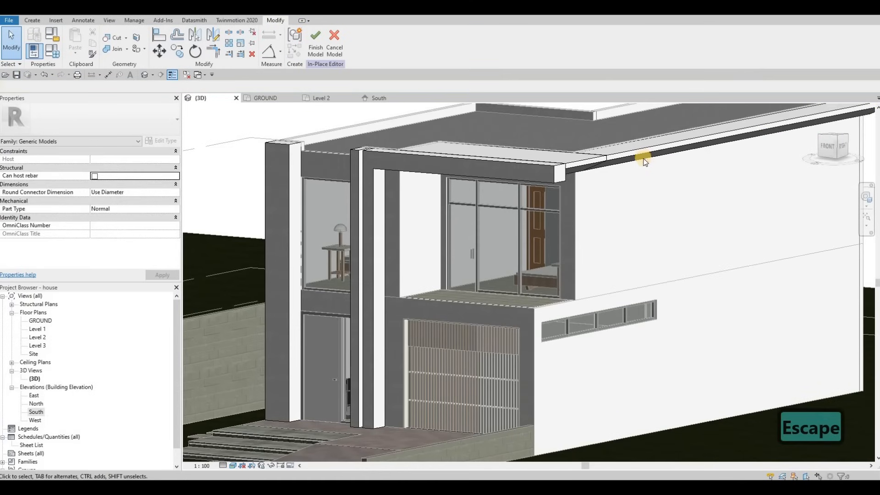
Step: Edit the void sweep under the side roof overhang and add the front block's bottom edge to its picked path
click(595, 158)
shift+middle_drag(498, 158, 512, 181)
scroll(511, 179, down, 3)
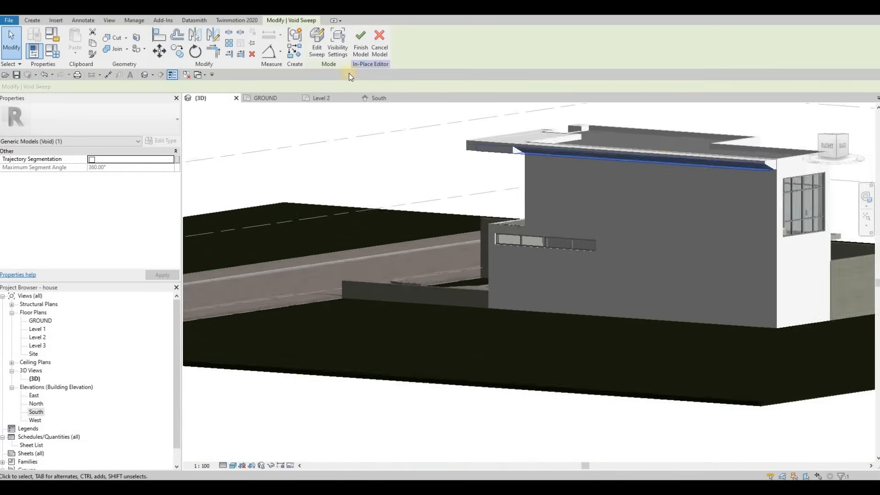
click(315, 50)
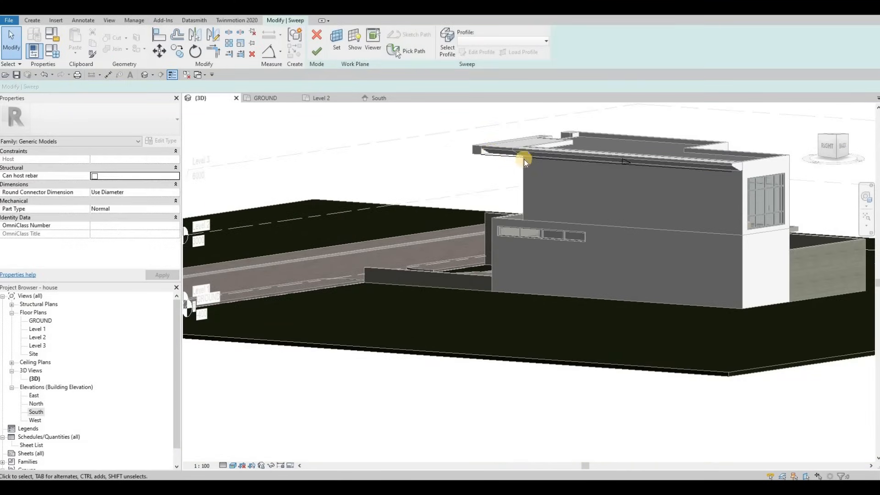
scroll(521, 160, up, 5)
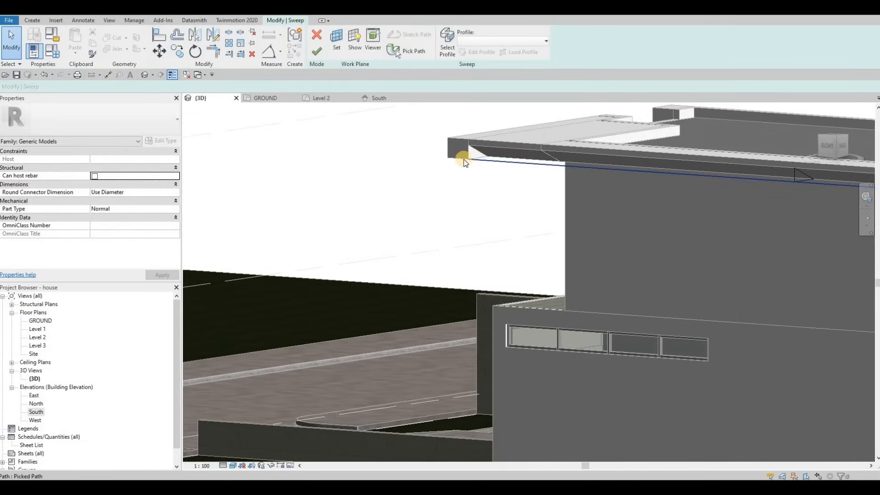
click(463, 157)
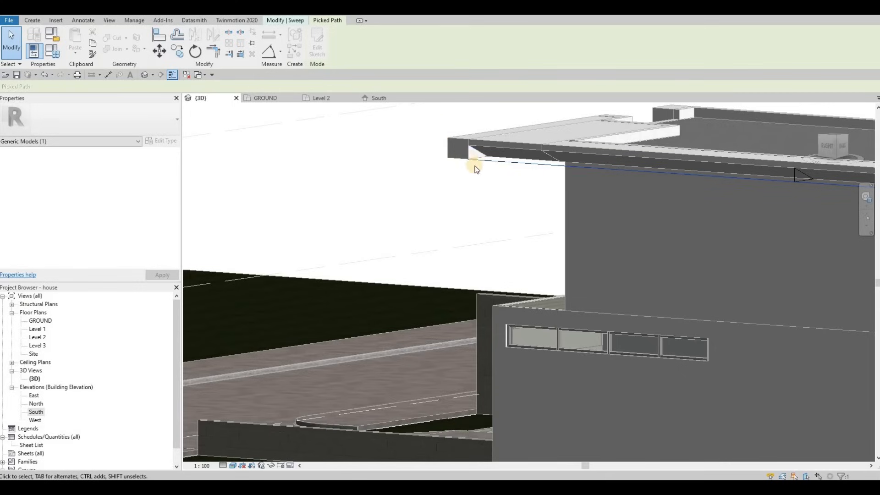
key(Escape)
scroll(475, 169, up, 5)
click(475, 169)
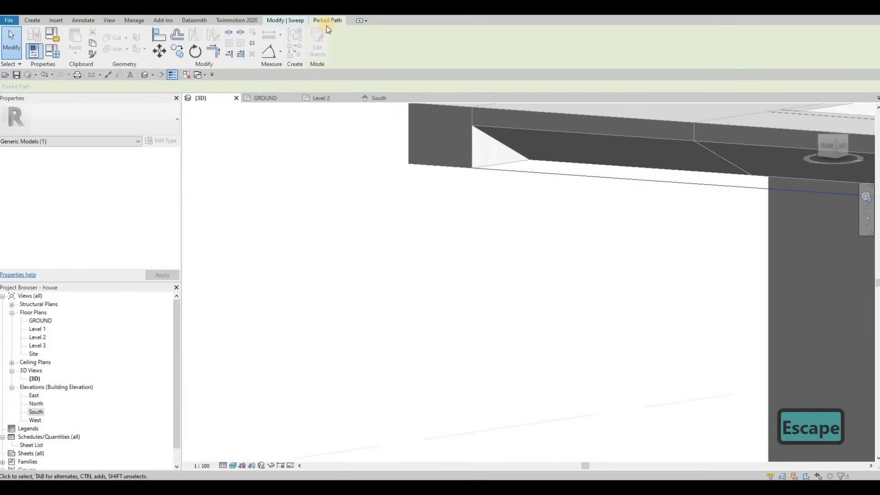
click(409, 52)
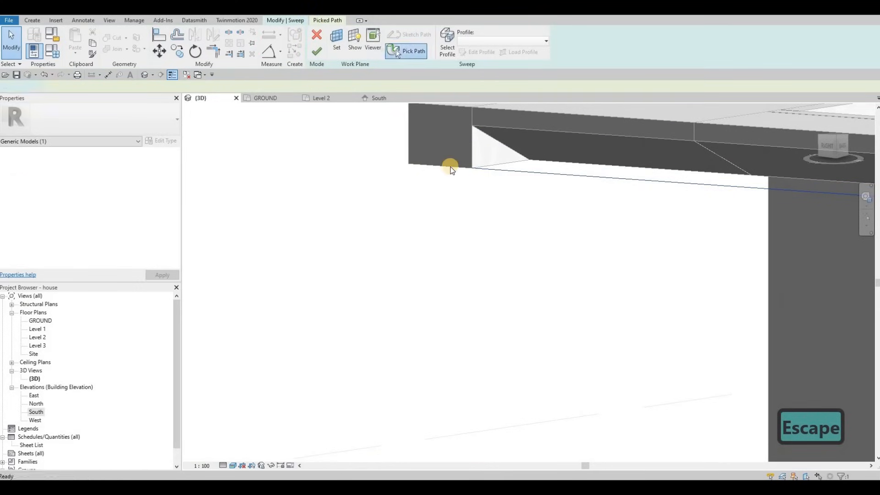
click(339, 46)
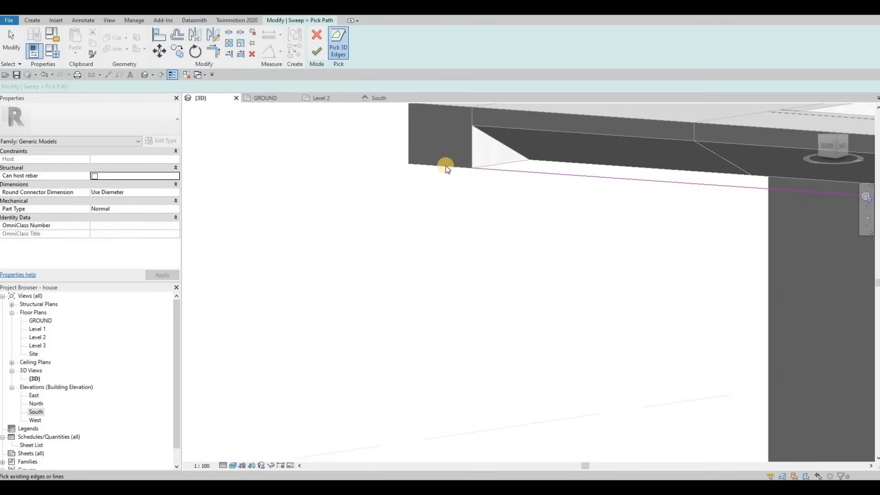
click(317, 51)
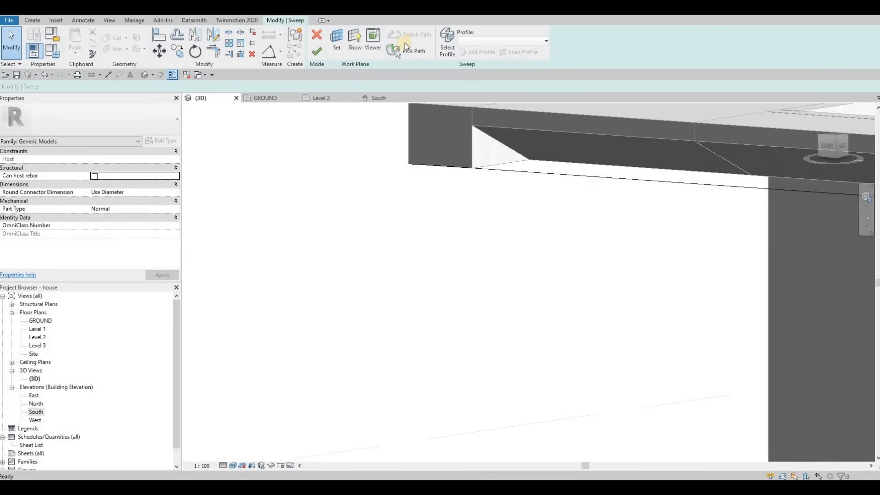
click(317, 51)
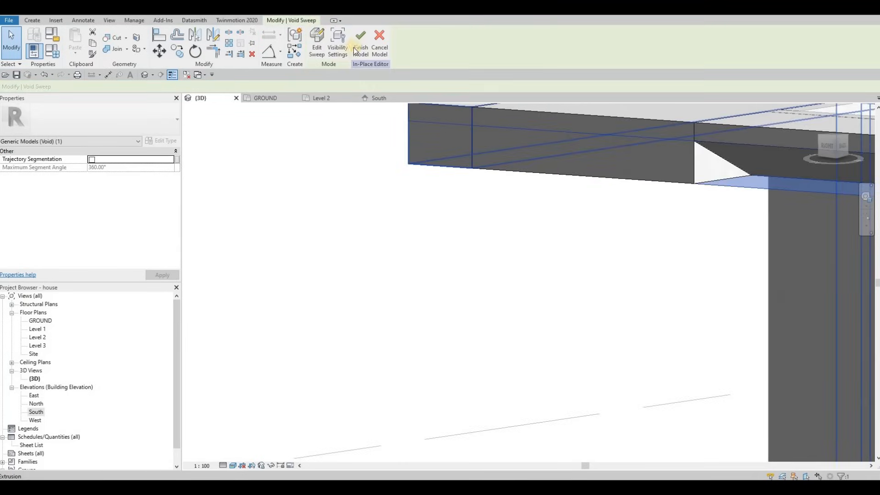
Step: Finish the in-place facade model and reopen it for in-place editing
click(361, 42)
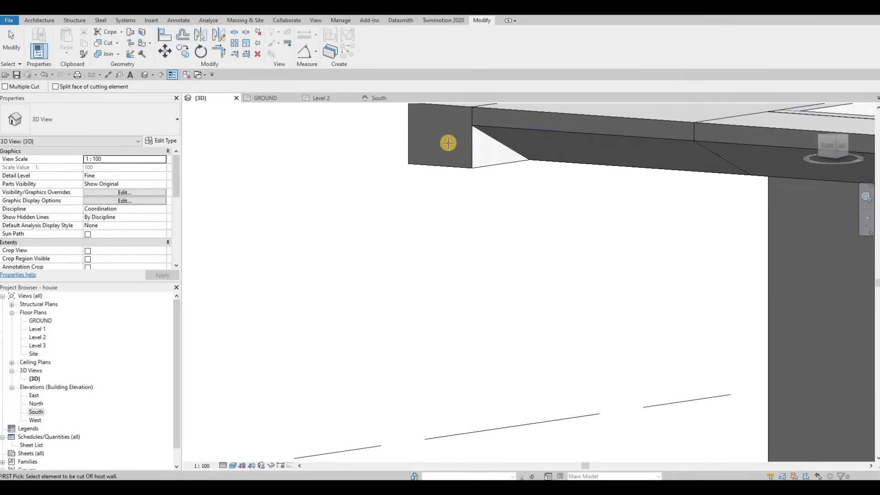
key(Escape)
click(449, 133)
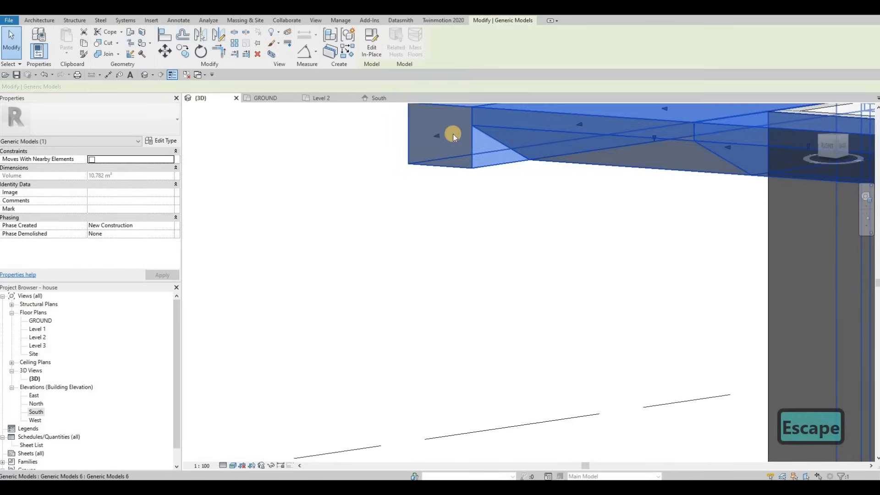
click(369, 49)
key(Escape)
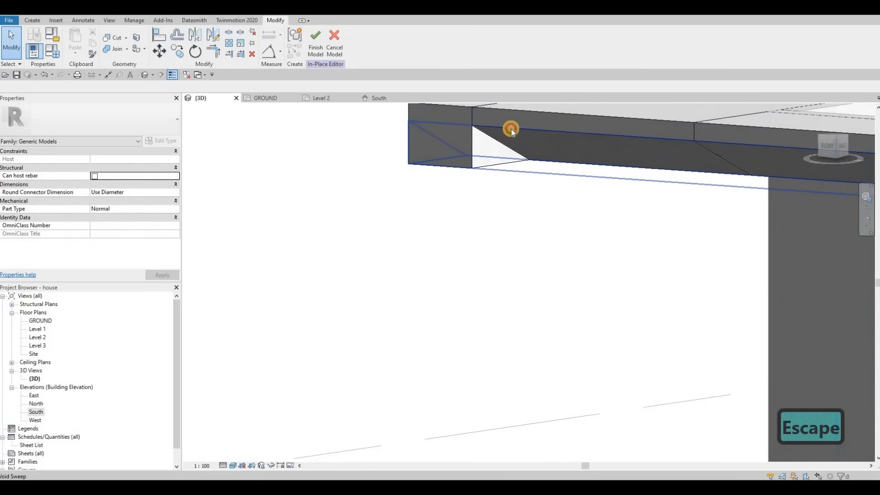
Step: Try to cut the front end block of the roof overhang with the extended void sweep
click(492, 126)
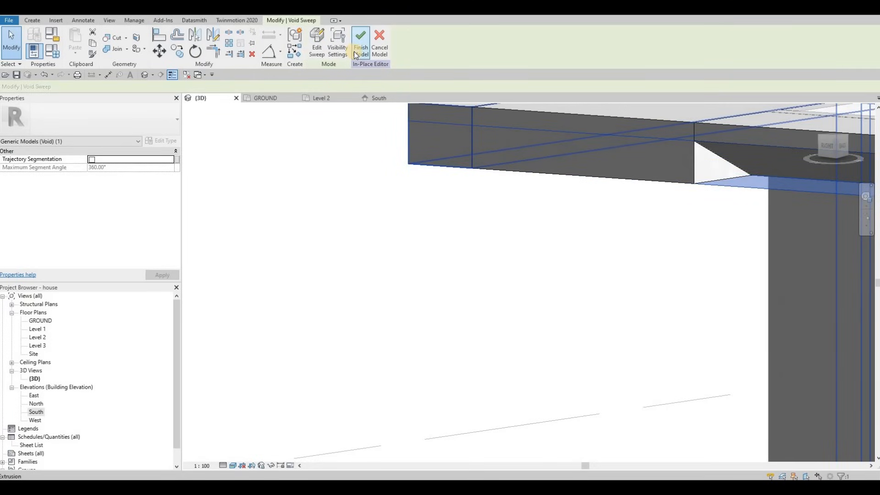
key(Escape)
click(115, 39)
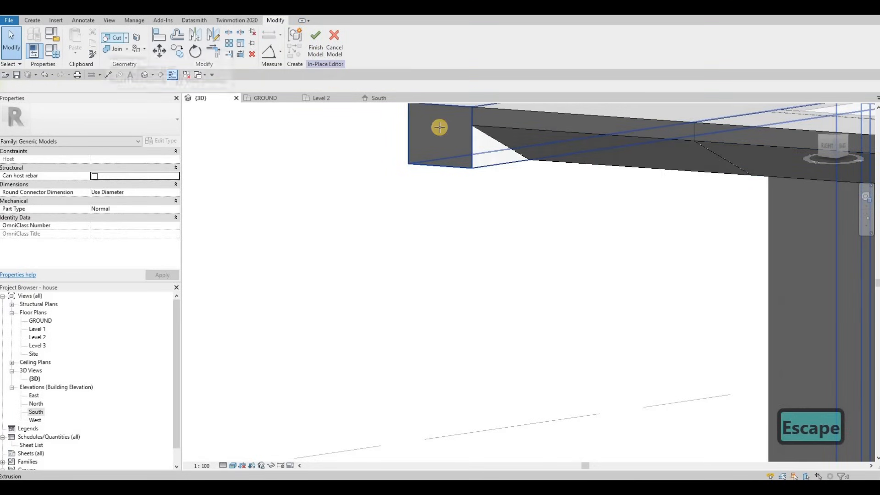
click(493, 146)
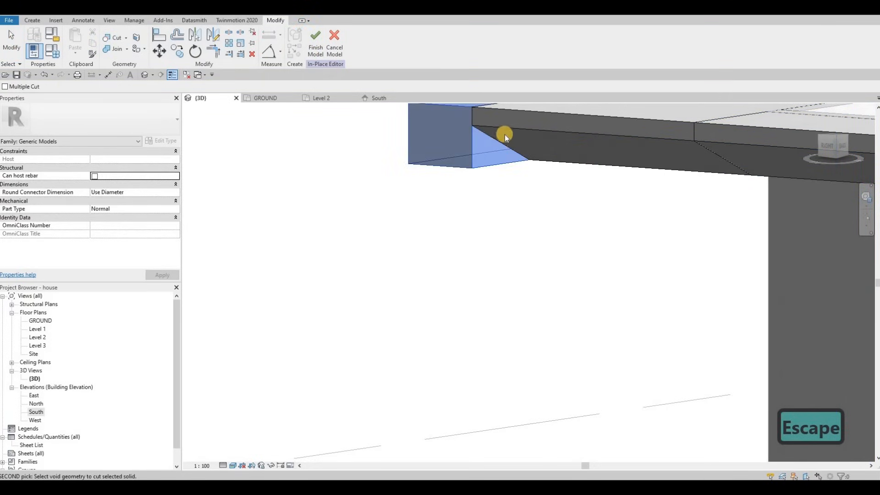
click(505, 134)
key(Escape)
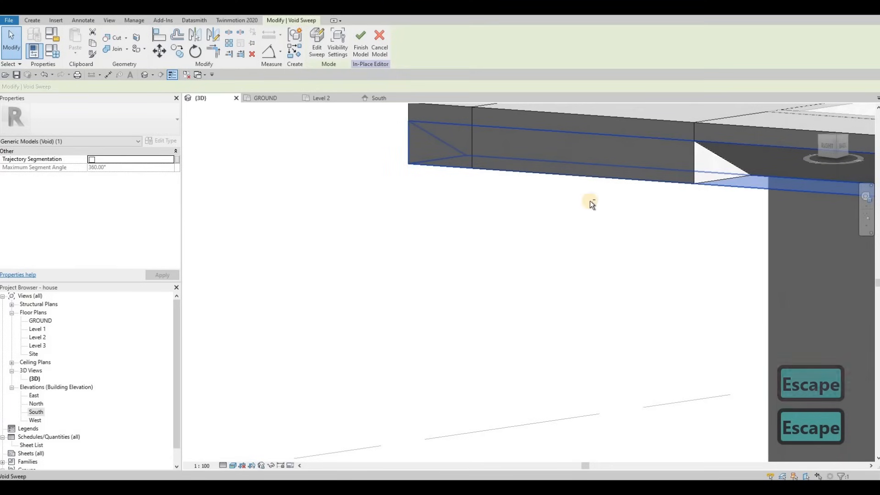
shift+middle_drag(590, 201, 565, 177)
click(564, 175)
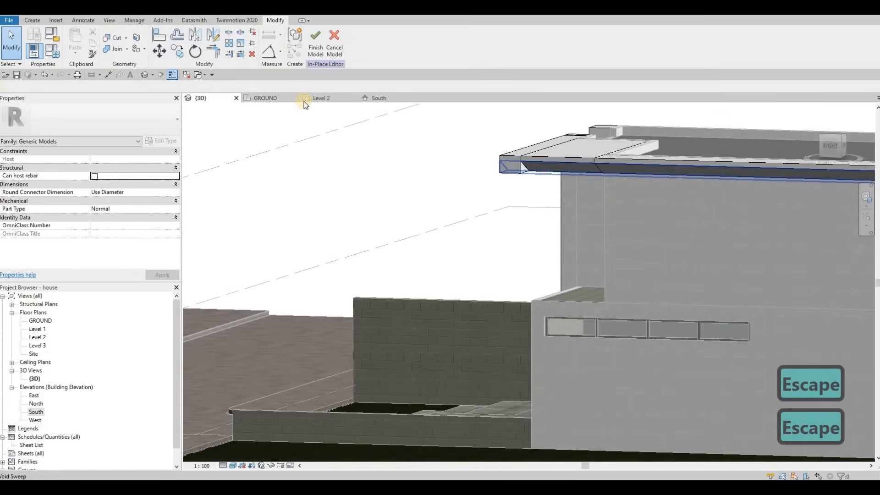
click(118, 40)
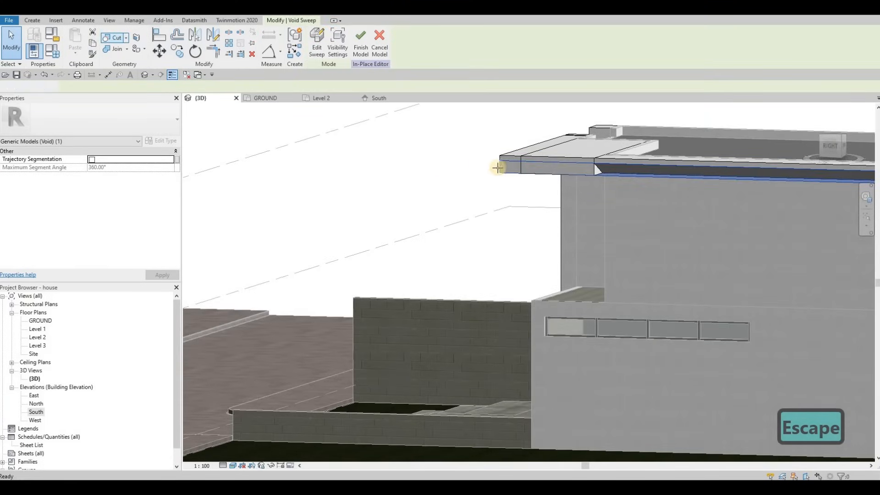
key(Escape)
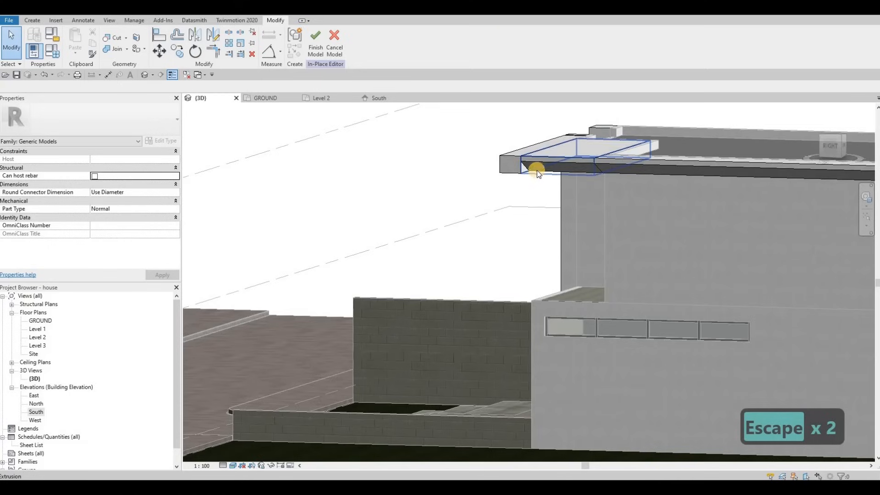
click(538, 171)
key(Escape)
key(Escape)
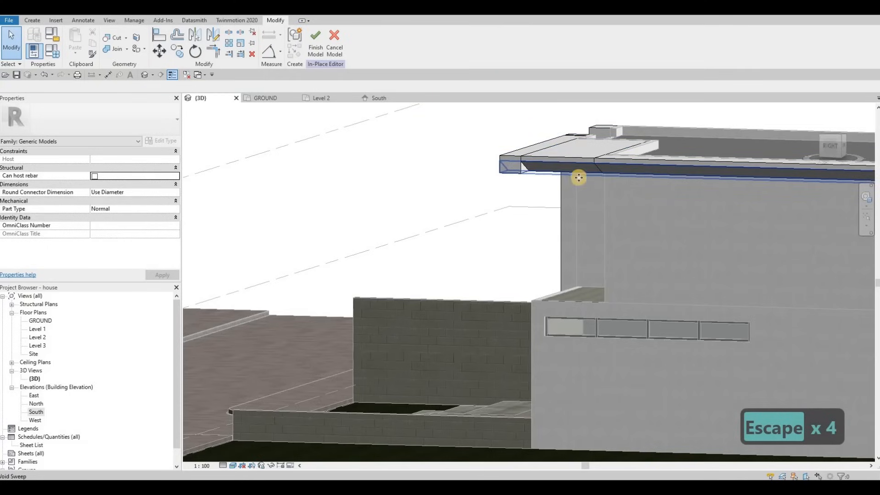
click(559, 173)
key(Escape)
key(Escape)
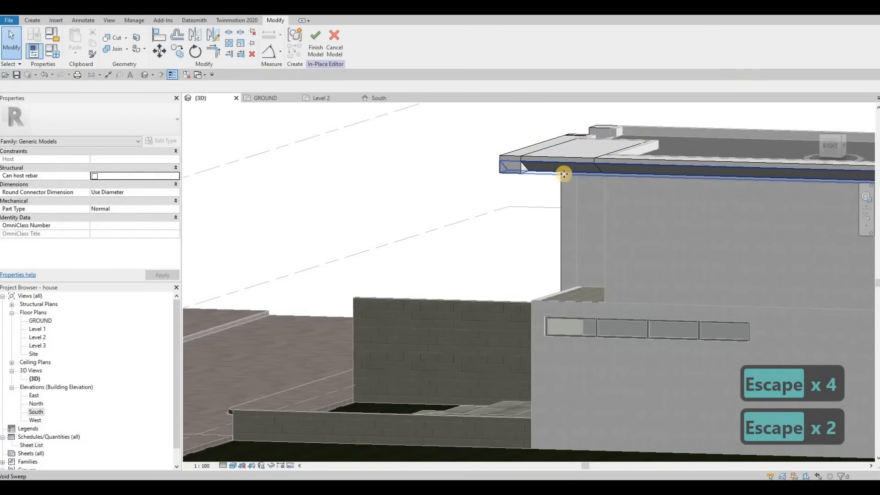
Step: Cut the front facade extrusion with the void sweep to bevel the underside of the roof overhang's front corner
click(564, 174)
shift+middle_drag(553, 166, 556, 169)
key(Escape)
scroll(551, 169, up, 2)
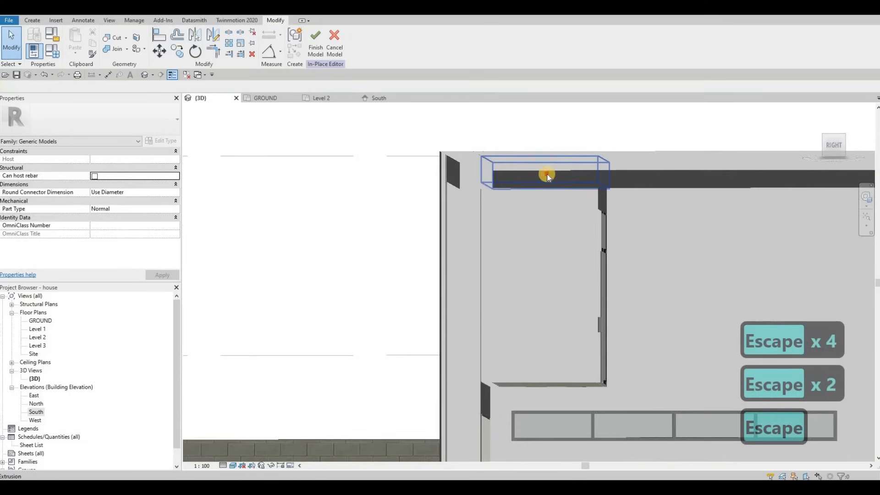
click(531, 169)
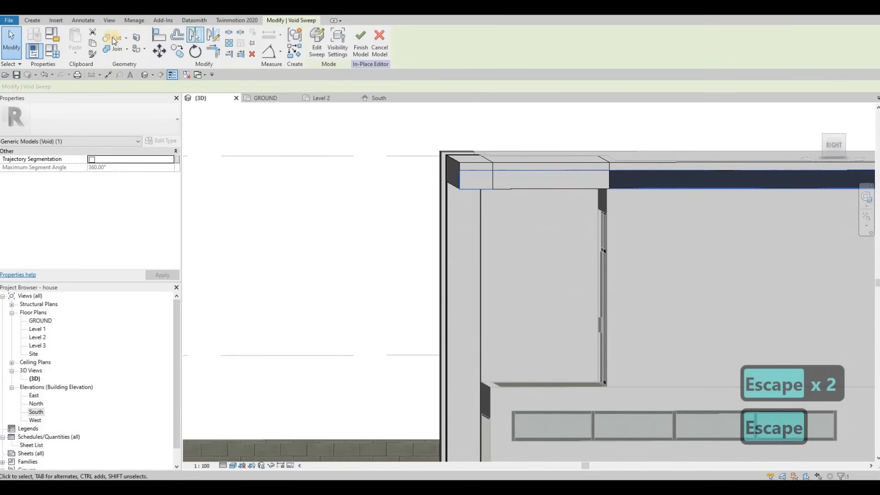
key(Escape)
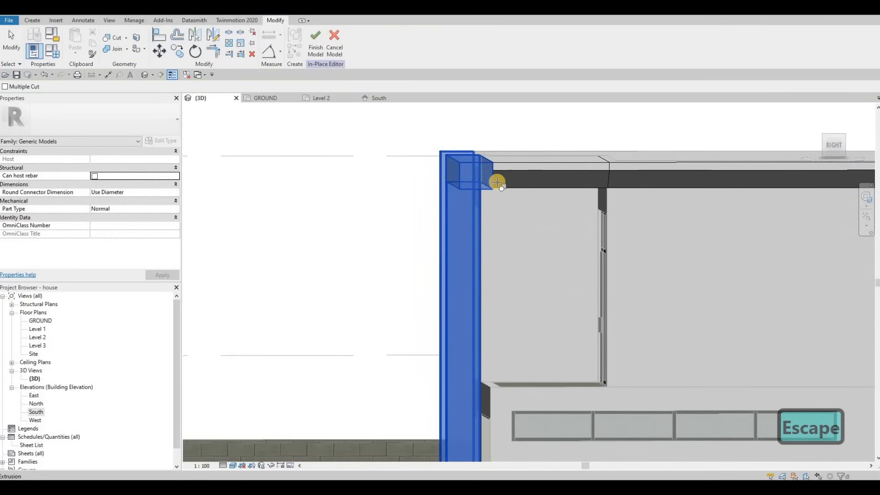
key(Escape)
scroll(585, 252, down, 5)
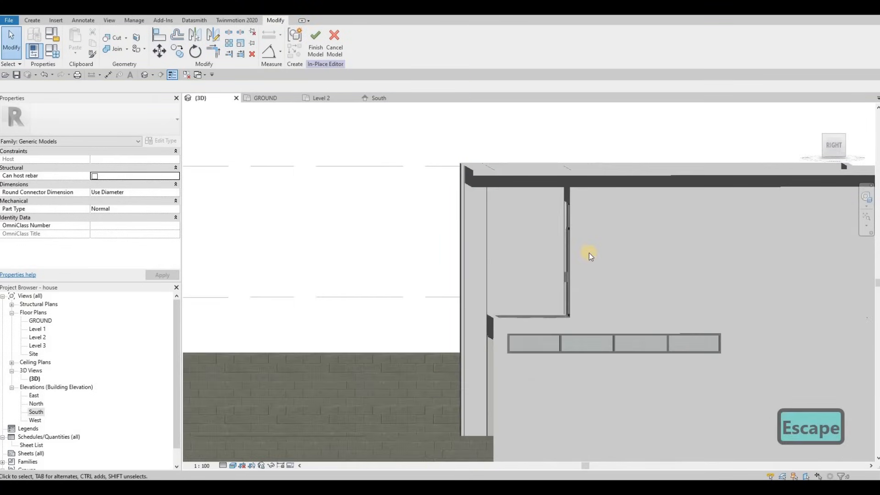
shift+middle_drag(586, 252, 568, 236)
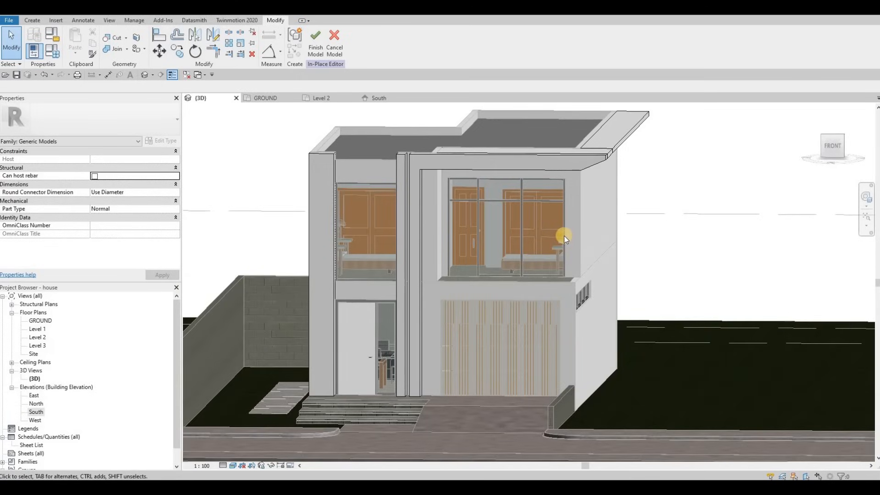
Step: Open the front facade extrusion's sketch for editing in the South elevation
shift+middle_drag(582, 225, 428, 188)
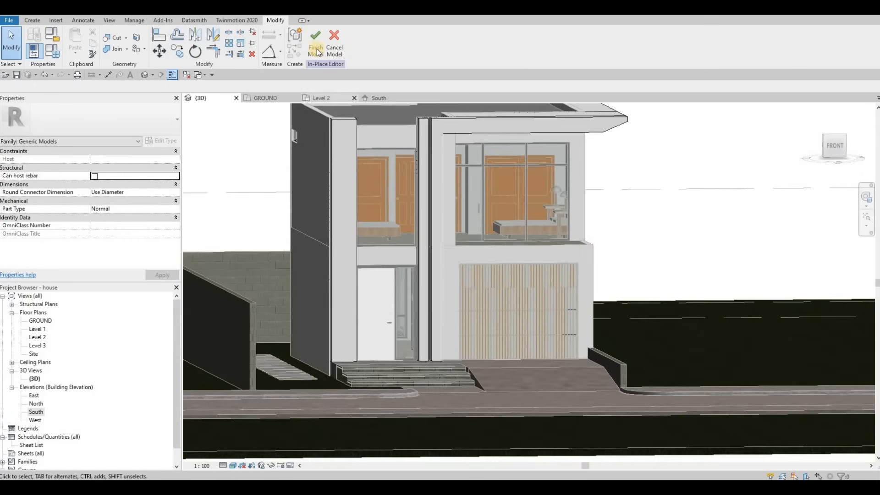
click(32, 20)
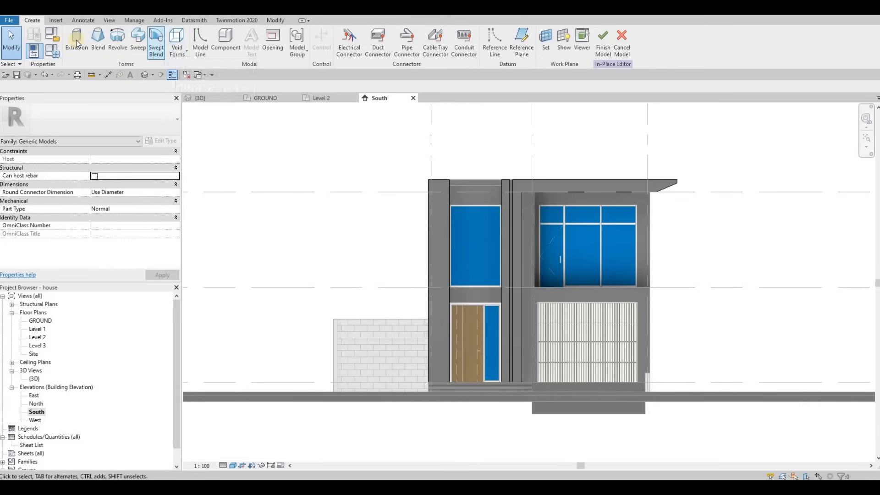
key(Escape)
click(512, 196)
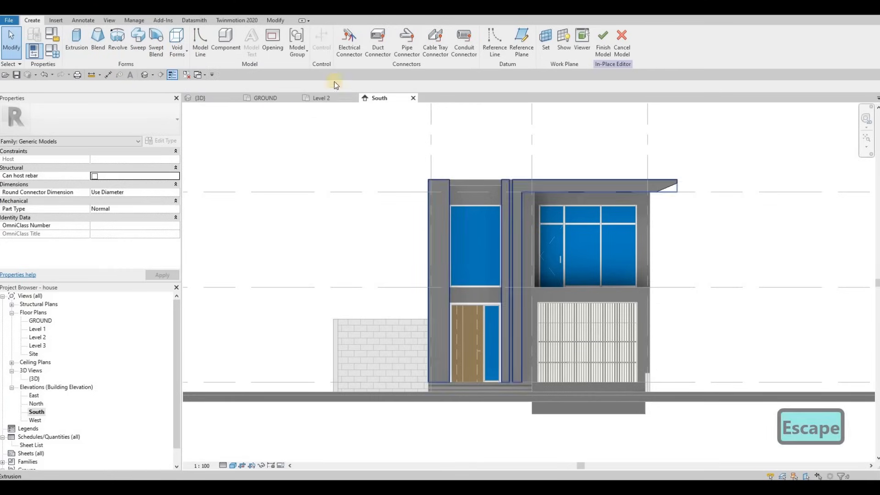
click(316, 44)
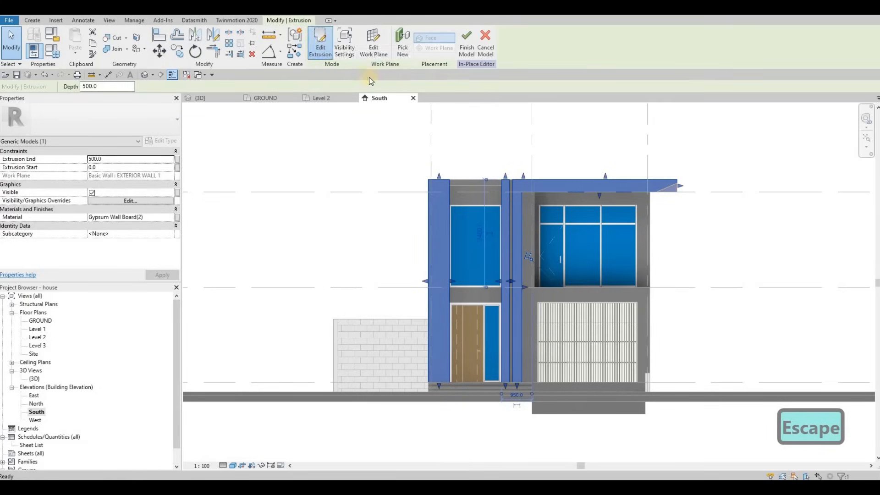
scroll(567, 232, up, 2)
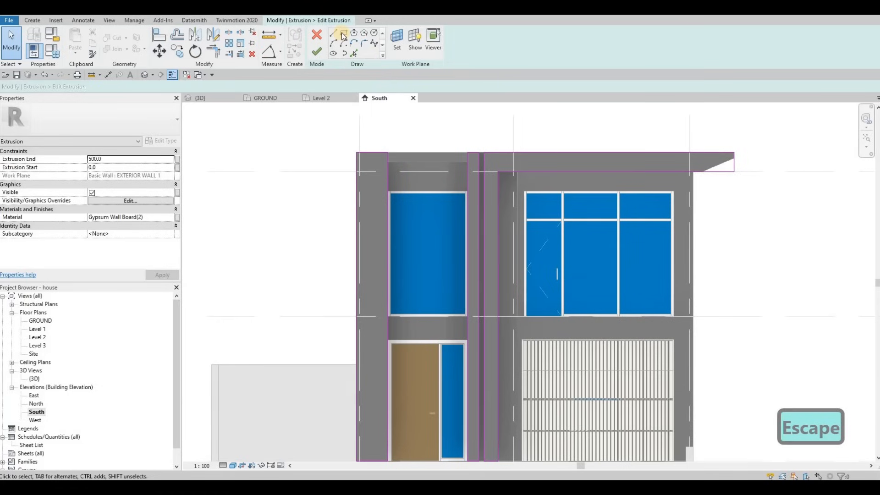
Step: Sketch a vertical rectangle about 260 mm wide and 2868 mm long beside the upper window, ending at the Level 2 line
click(344, 33)
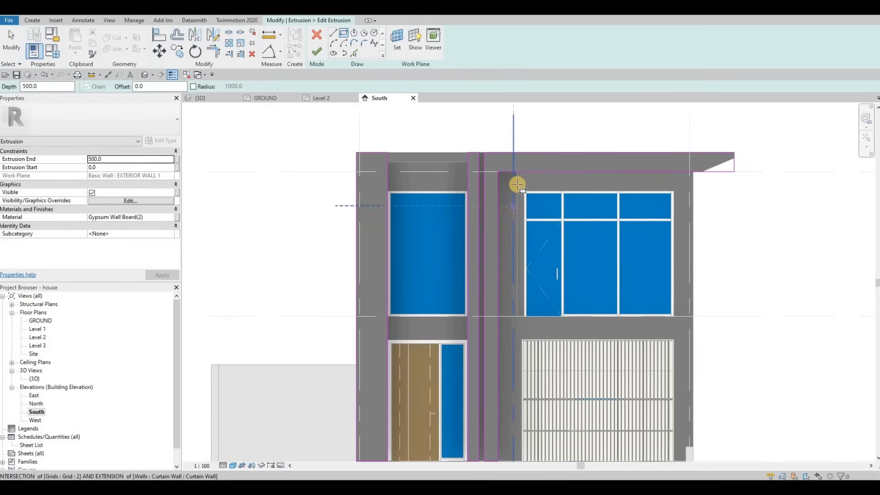
scroll(518, 179, up, 2)
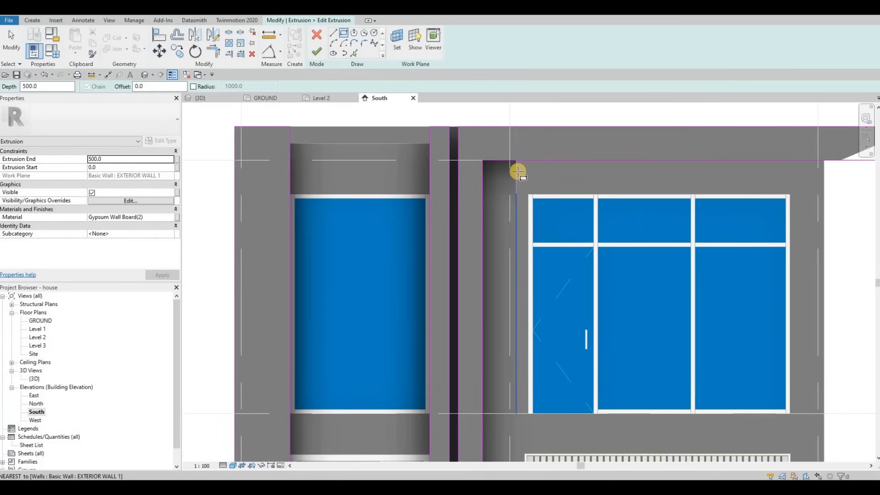
click(515, 173)
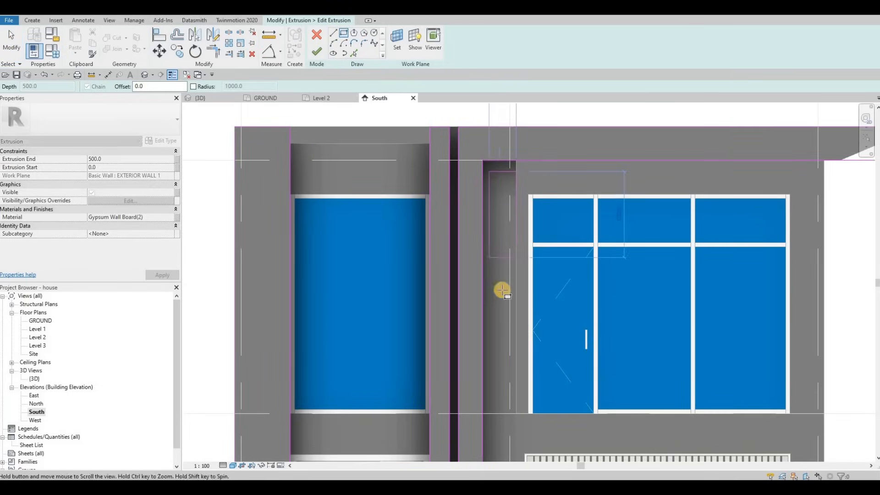
middle_drag(498, 416, 506, 337)
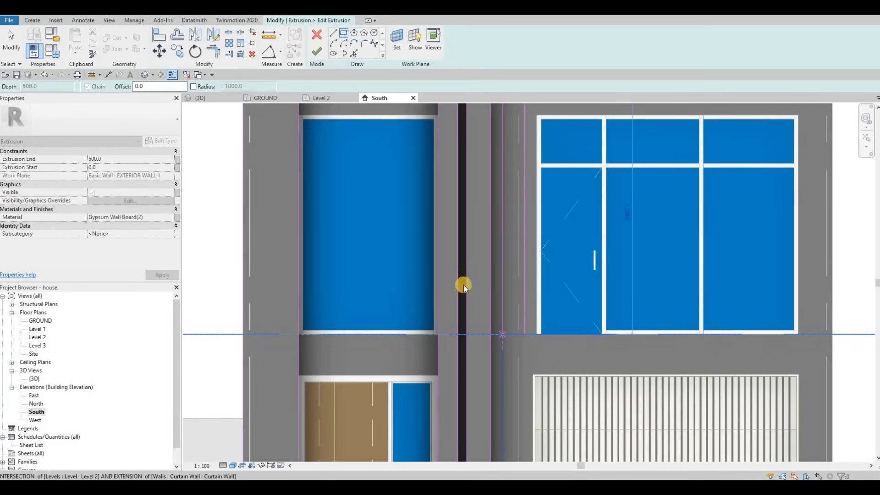
key(Escape)
key(Escape)
Step: Set the width of the narrow vertical gap between the two facade posts beside the entrance to 100 mm
click(504, 217)
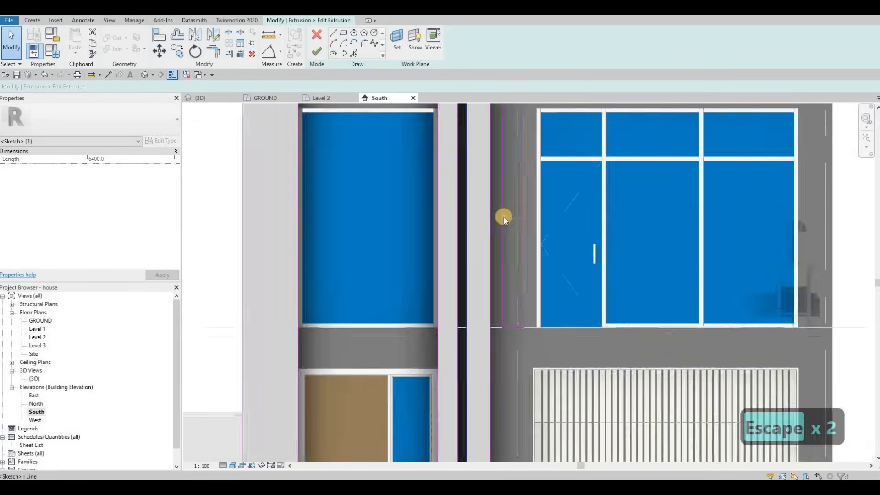
scroll(504, 216, down, 2)
scroll(511, 370, up, 5)
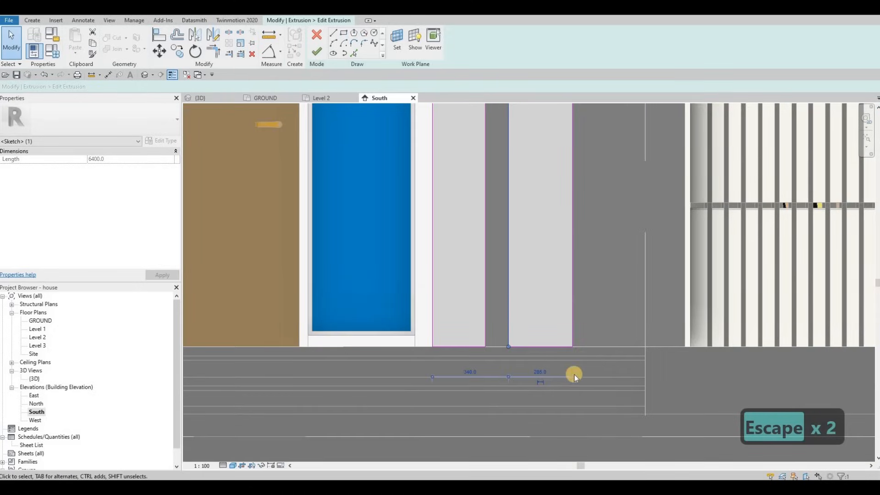
click(486, 346)
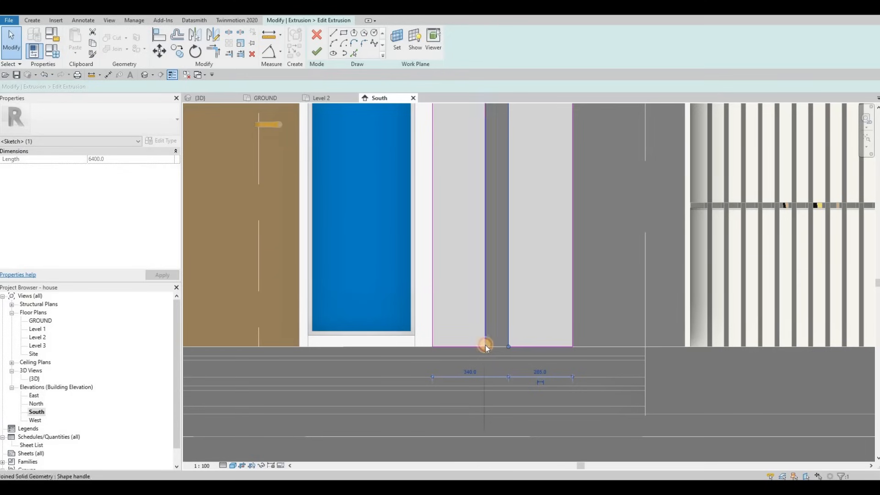
scroll(510, 354, down, 2)
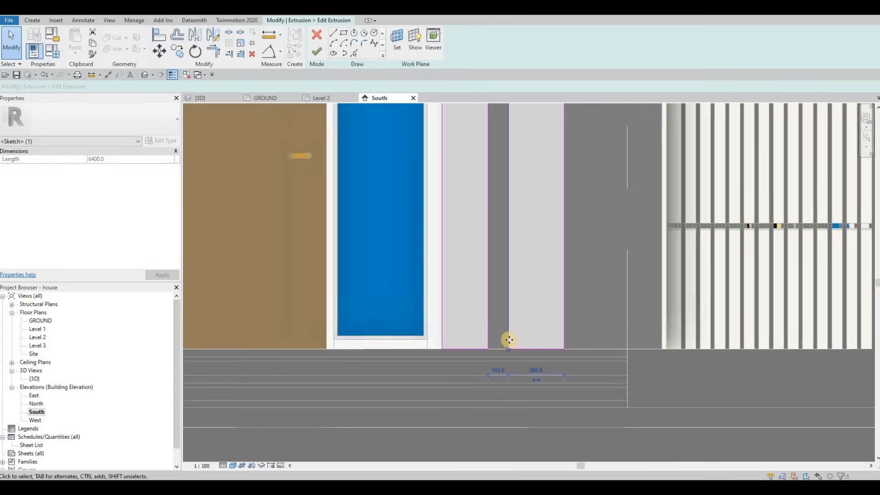
scroll(515, 389, down, 2)
click(515, 395)
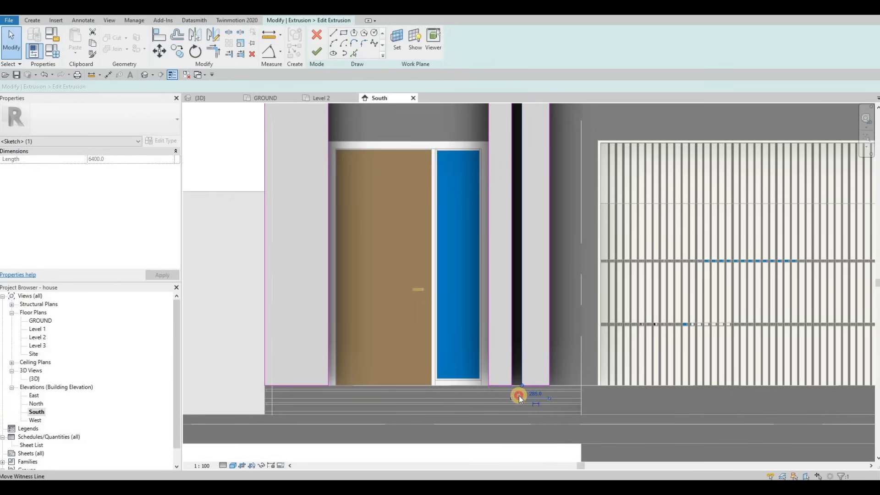
scroll(521, 394, up, 3)
text(100)
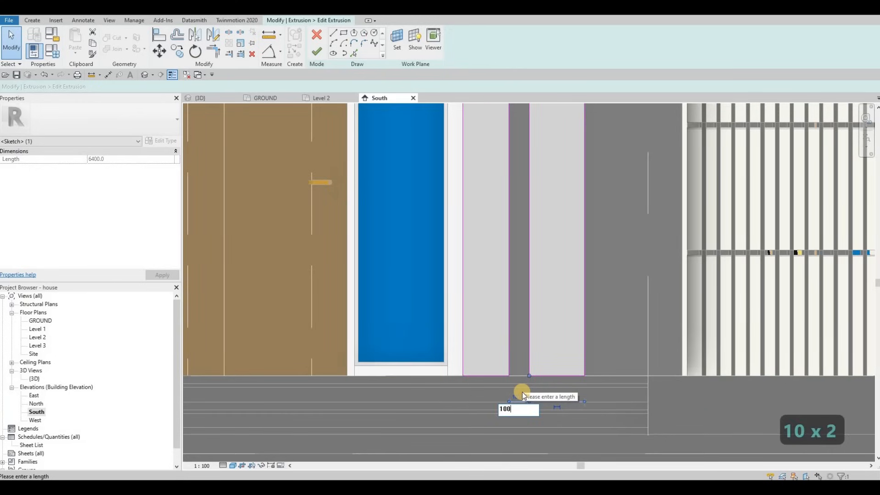
key(Return)
key(Escape)
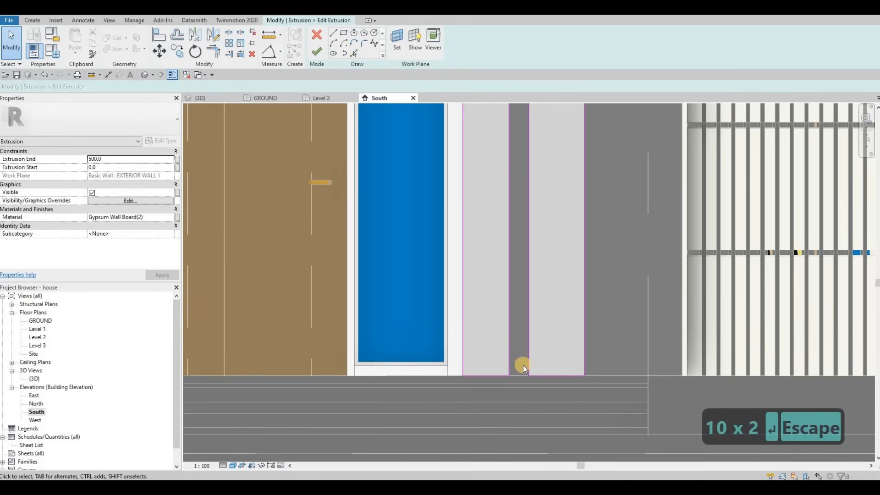
key(Escape)
Step: Set the distance between the new vertical rectangle's outer edge and the frame post's inner edge to 100 mm
scroll(550, 243, down, 3)
scroll(537, 268, down, 2)
scroll(535, 268, up, 6)
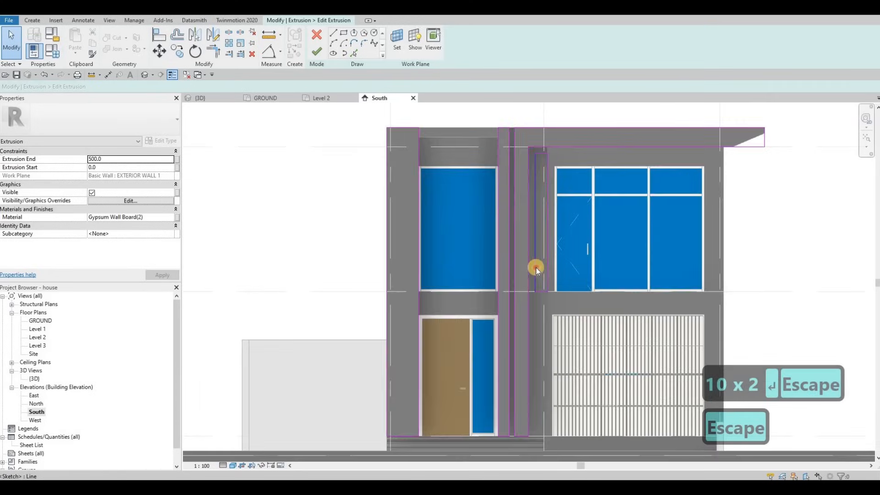
click(535, 271)
scroll(536, 268, down, 3)
scroll(495, 179, up, 6)
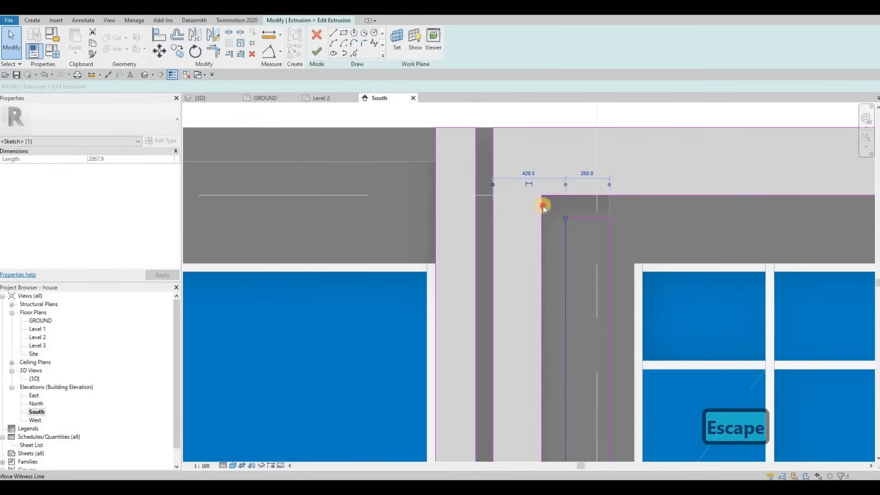
drag(542, 206, 543, 205)
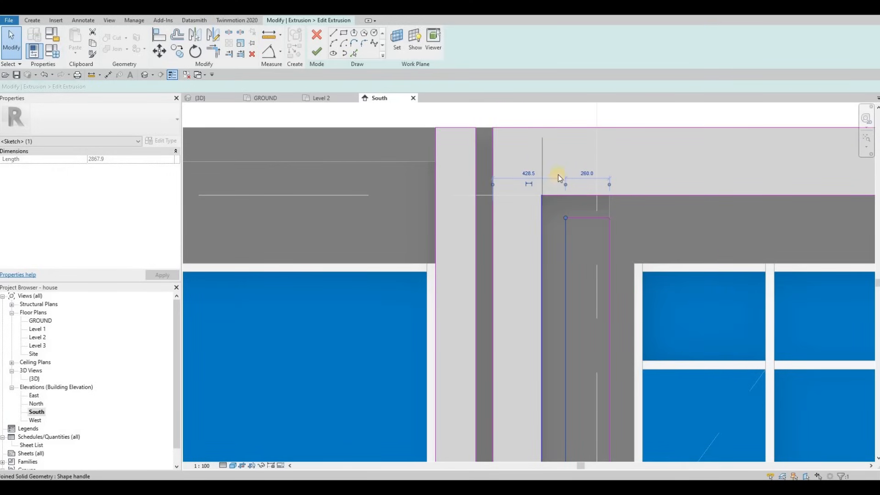
click(554, 172)
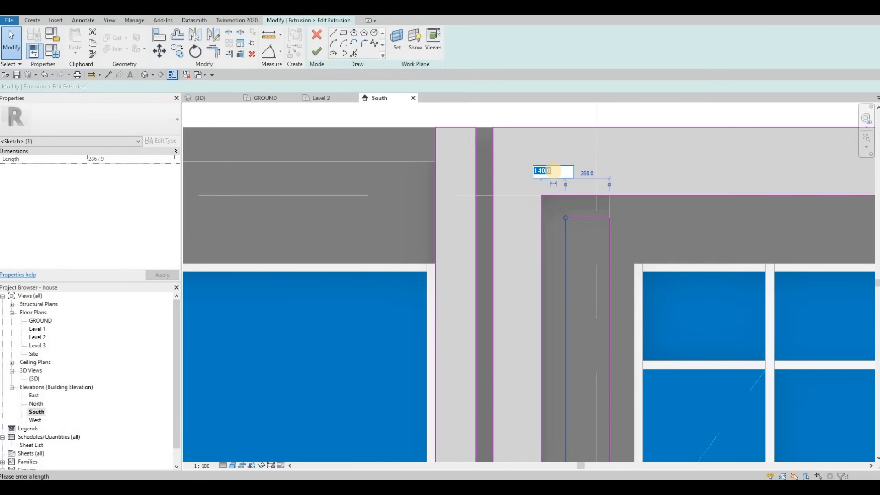
text(100)
key(Return)
key(Escape)
Step: Sketch a horizontal rectangle 3950 mm long and about 275 mm high below the upper window, from the wall's outer edge to the vertical strip
scroll(505, 210, down, 4)
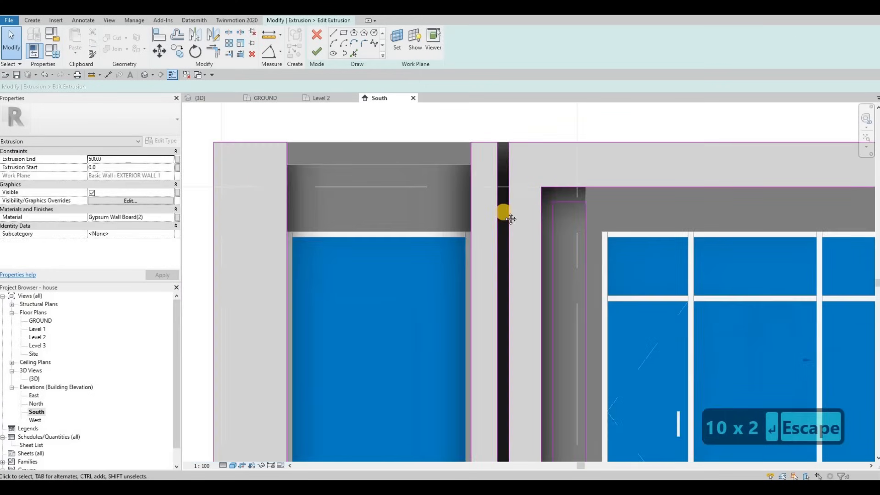
middle_drag(541, 259, 479, 233)
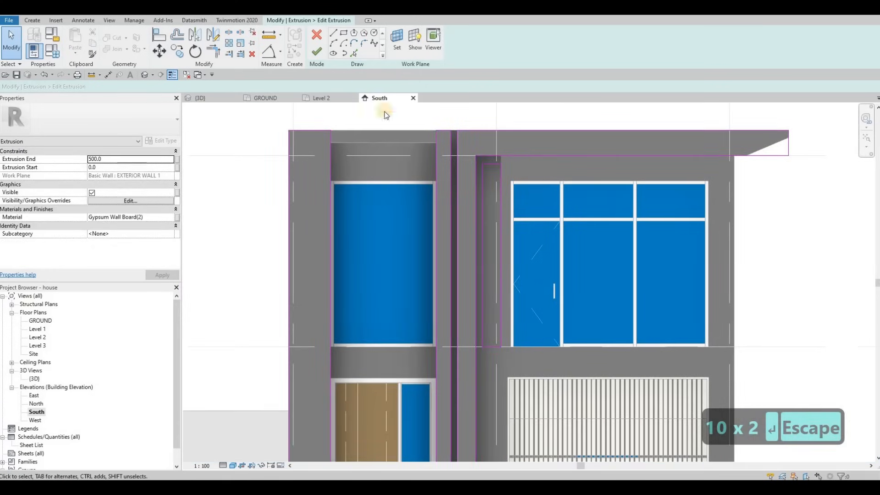
click(734, 347)
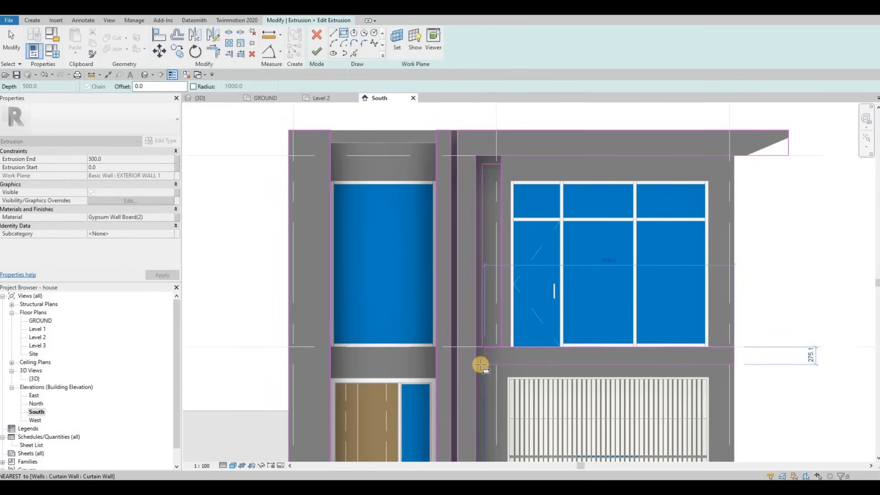
click(482, 365)
key(Escape)
key(Escape)
Step: Set the height of the horizontal rectangle below the window to 200 mm
click(709, 362)
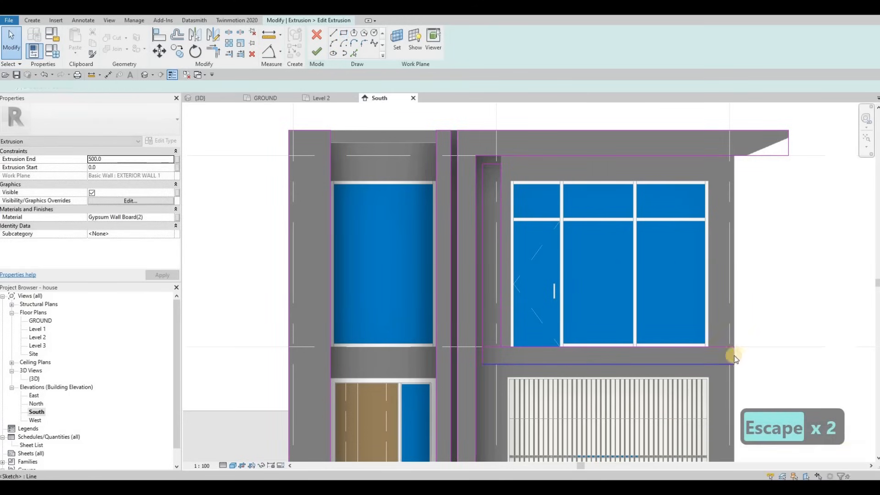
key(Escape)
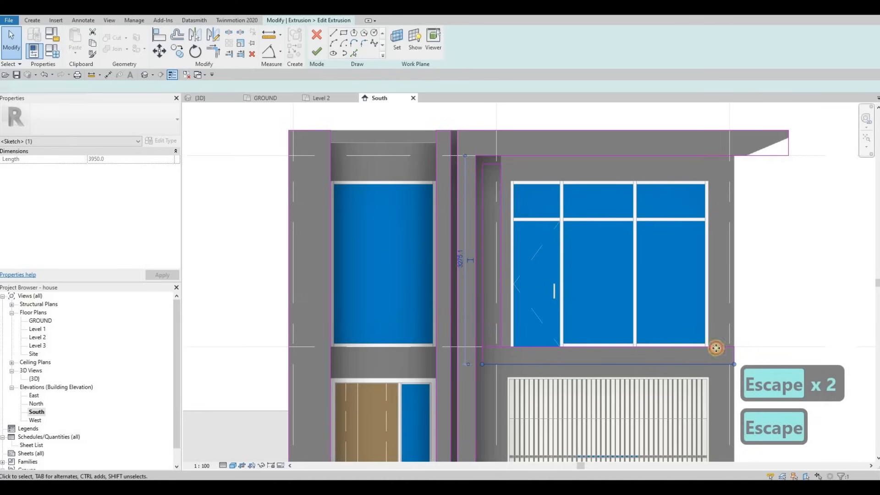
click(745, 352)
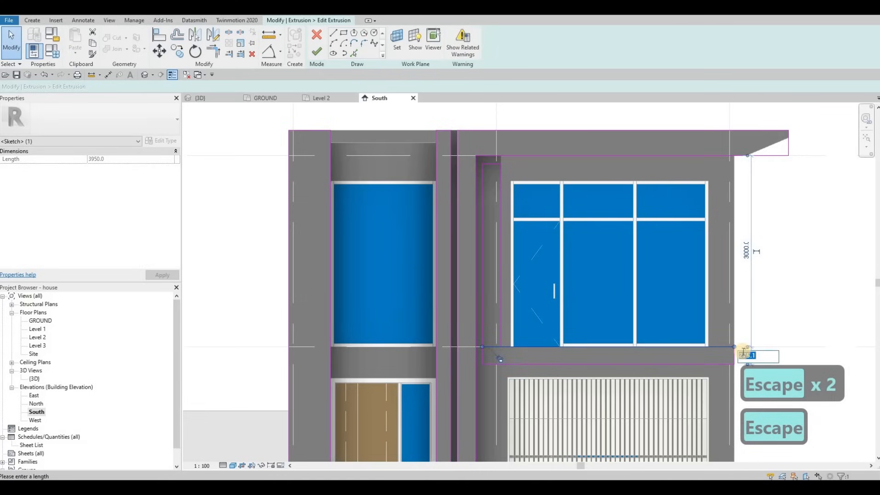
text(20)
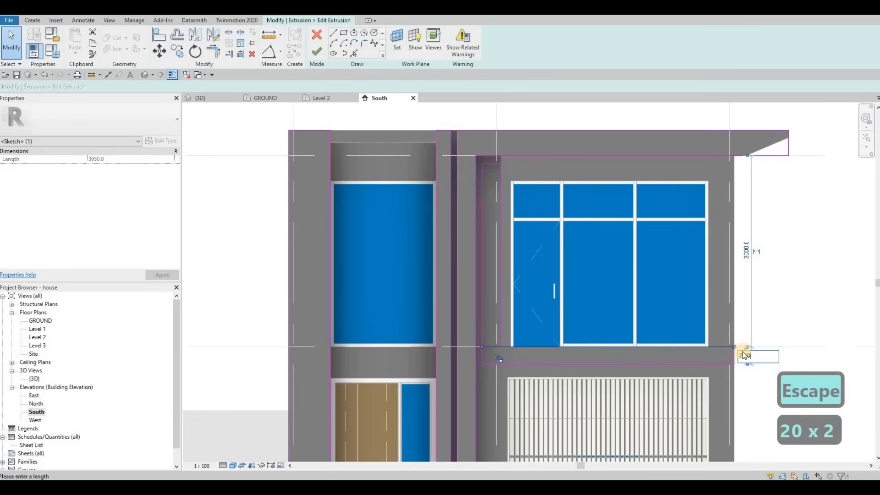
key(Return)
key(Escape)
key(Escape)
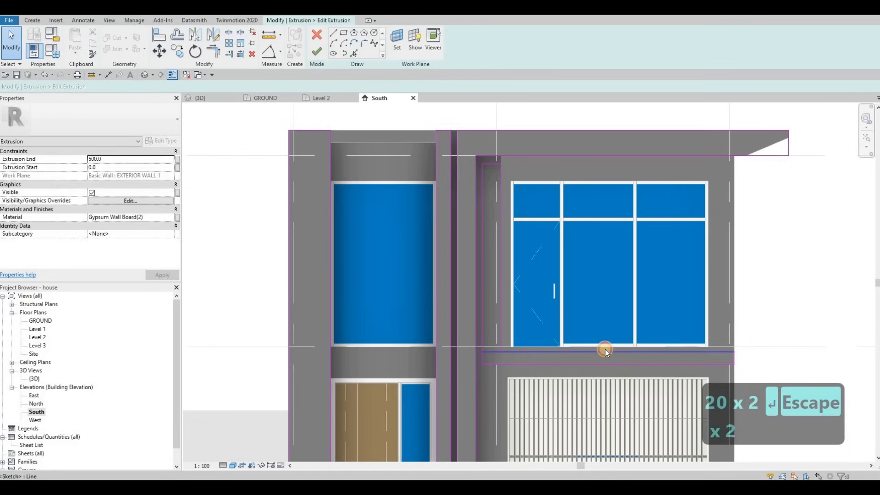
Step: Move the whole horizontal rectangle up so its upper edge lies on the Level 2 line beneath the window
key(Tab)
click(605, 348)
key(m)
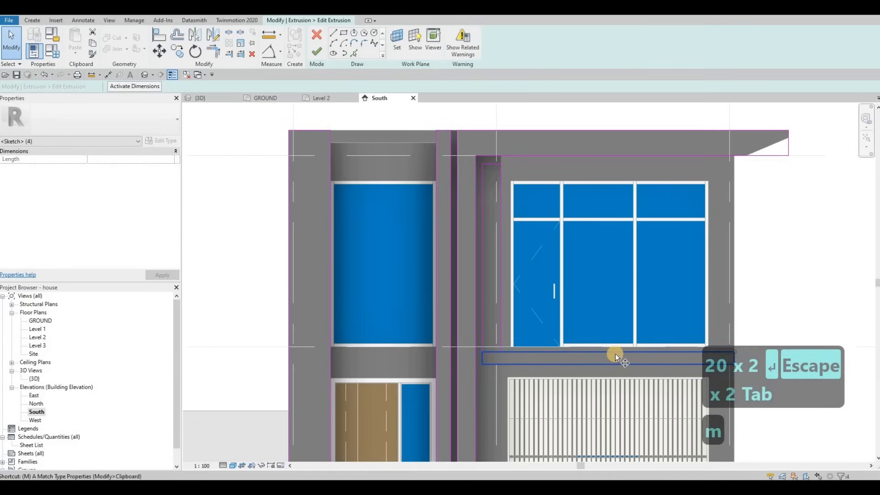
key(v)
scroll(615, 353, up, 2)
click(615, 347)
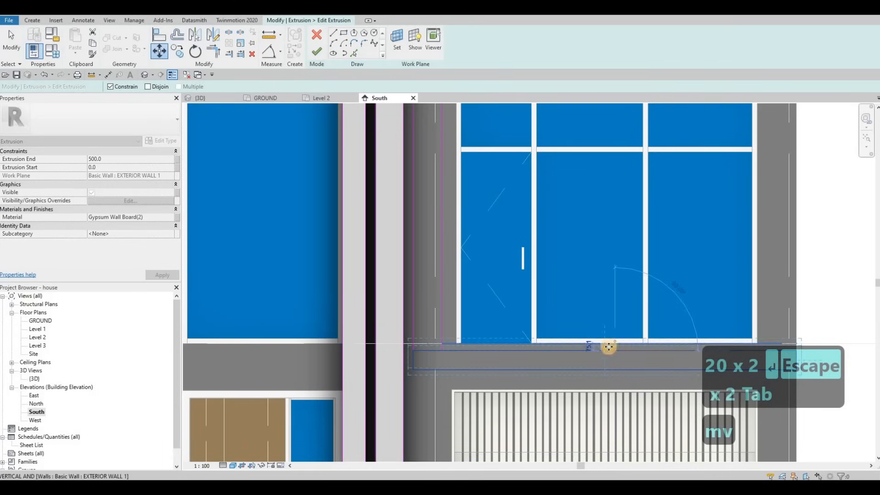
key(Escape)
key(Escape)
key(Escape)
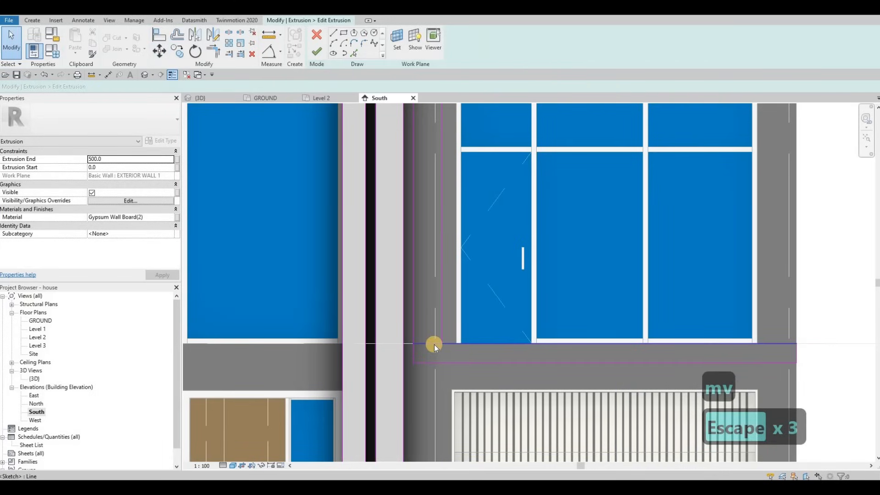
Step: Join the vertical and horizontal rectangles into one L-shaped outline by trimming their inner corner and deleting the 300 mm segment between them
key(t)
key(r)
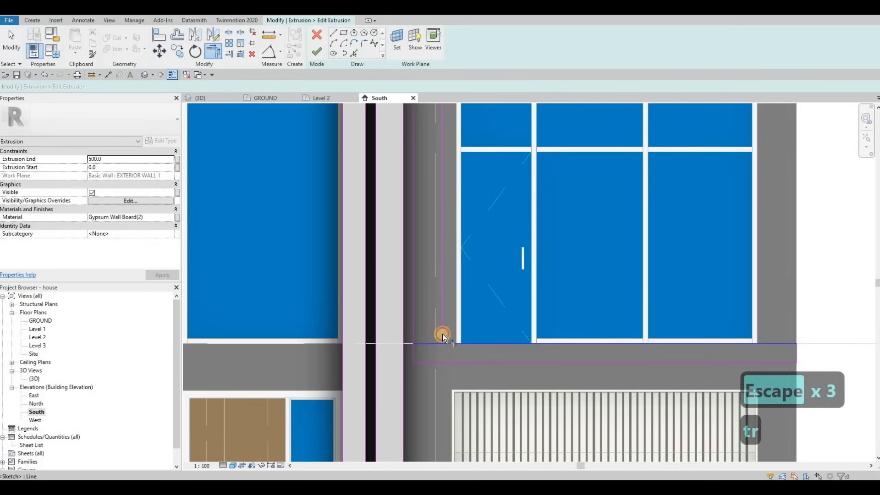
key(Escape)
click(453, 345)
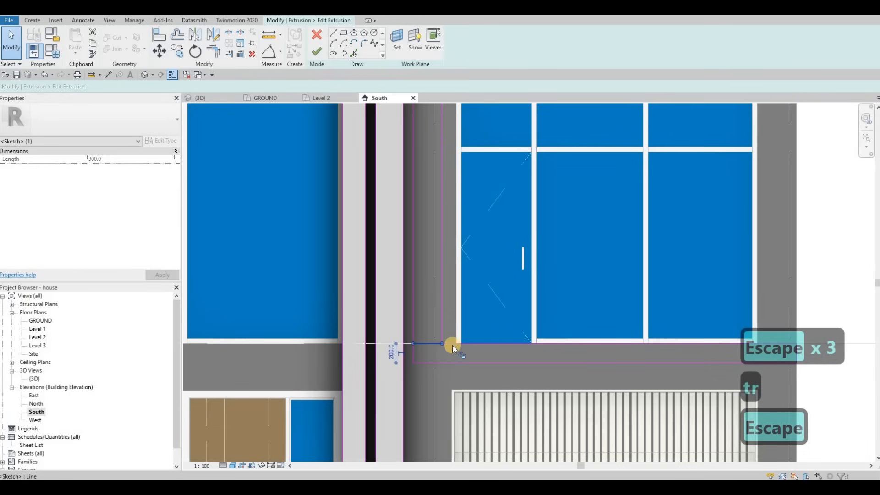
key(Delete)
Step: Set the gap between the top edge of the L-shaped outline and the underside of the roof beam to 100 mm
scroll(464, 312, down, 2)
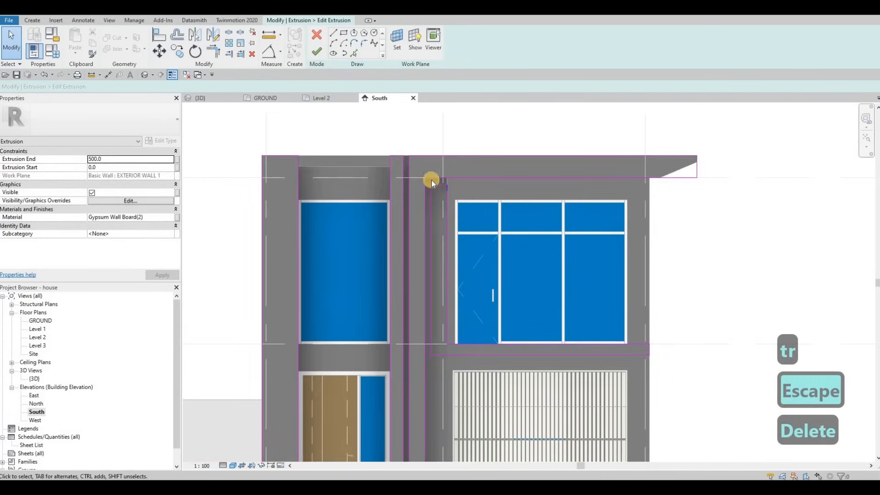
scroll(431, 189, up, 3)
click(460, 190)
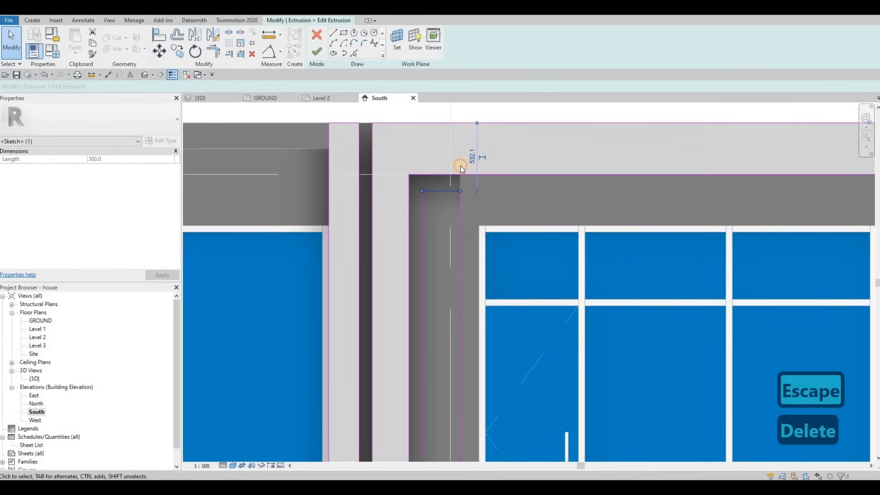
drag(465, 179, 469, 182)
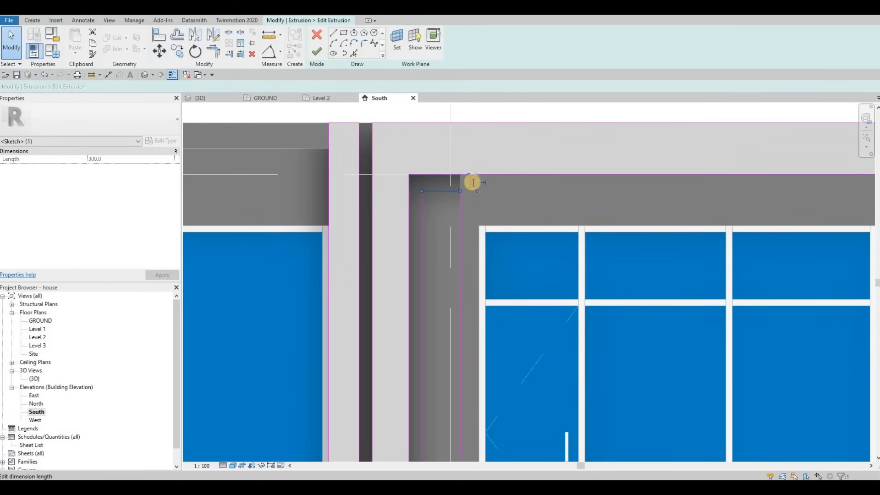
text(100)
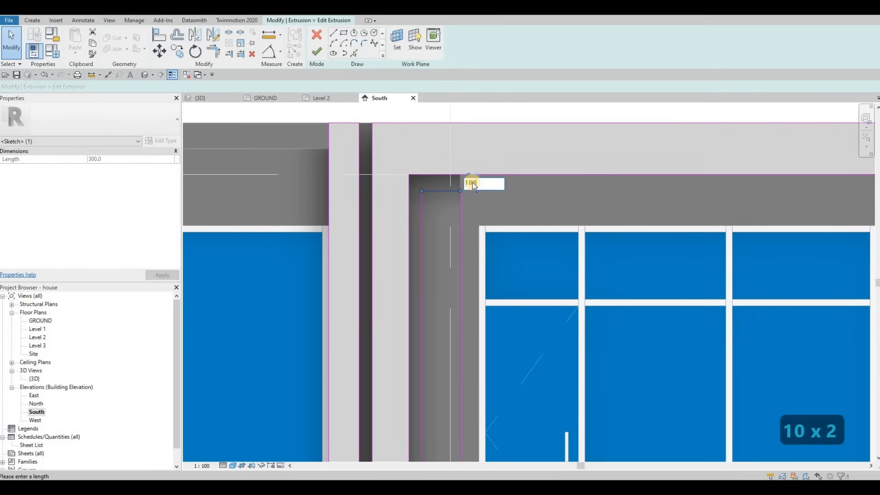
key(Return)
key(Escape)
key(Escape)
scroll(517, 219, down, 2)
scroll(517, 219, down, 2)
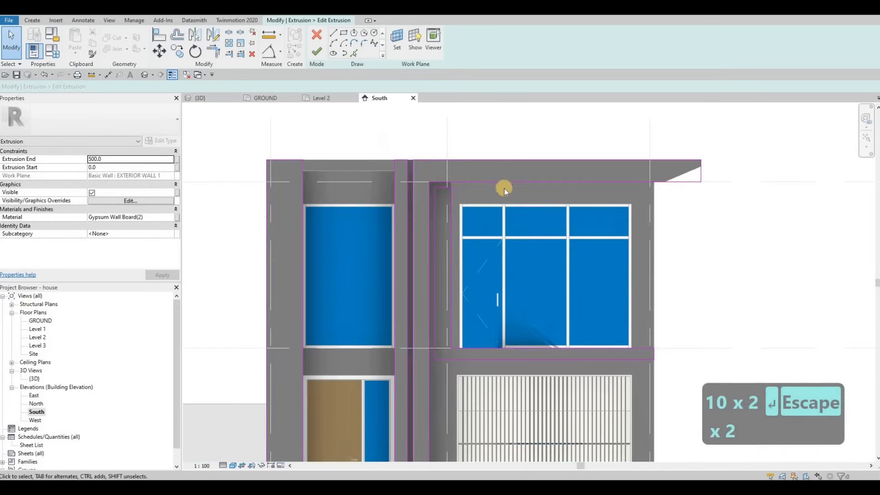
Step: Sketch a vertical rectangle 150 mm wide and 2800 mm high along the wall's outer edge, from the band's lower outer corner to the floor level
middle_drag(669, 260, 608, 244)
middle_drag(588, 354, 607, 276)
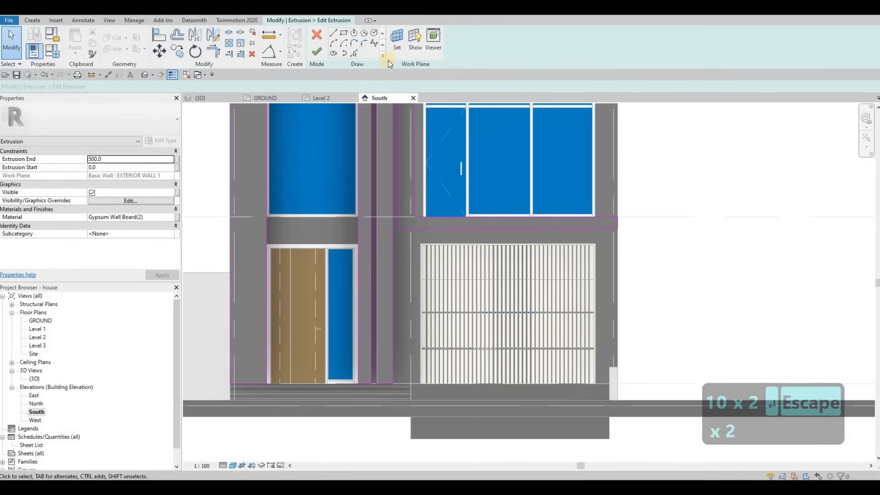
click(346, 35)
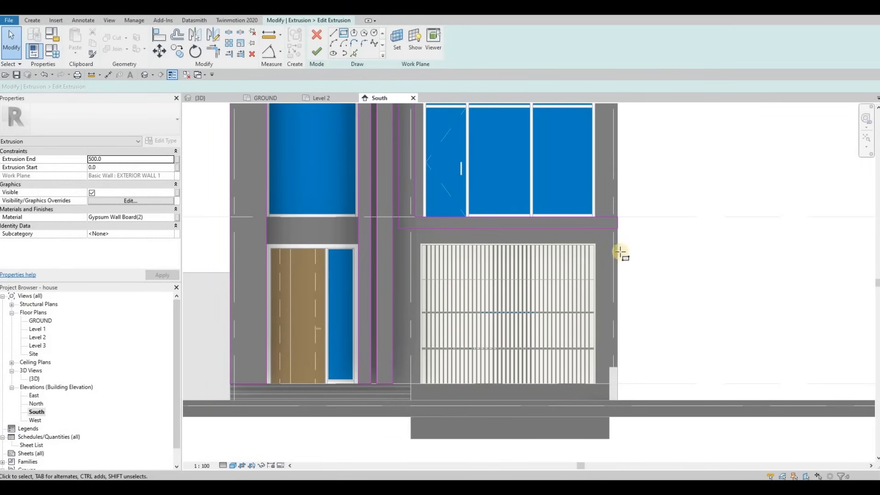
click(617, 228)
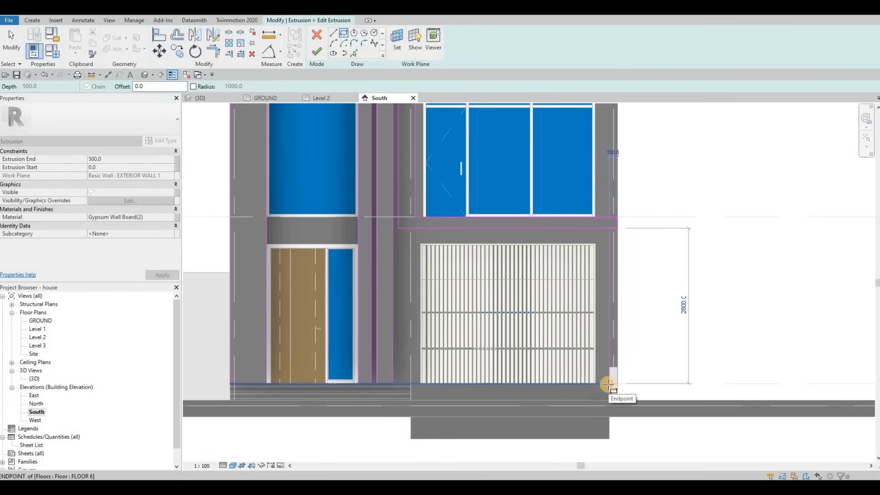
click(615, 361)
key(Escape)
key(Escape)
key(Escape)
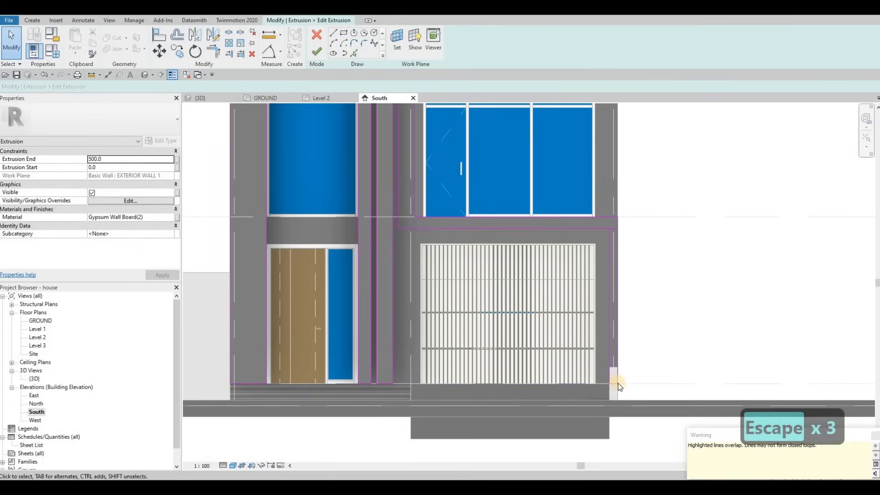
Step: Extend the narrow vertical rectangle beside the garage door by moving its lower edge down to the ground surface
click(615, 384)
scroll(615, 383, up, 3)
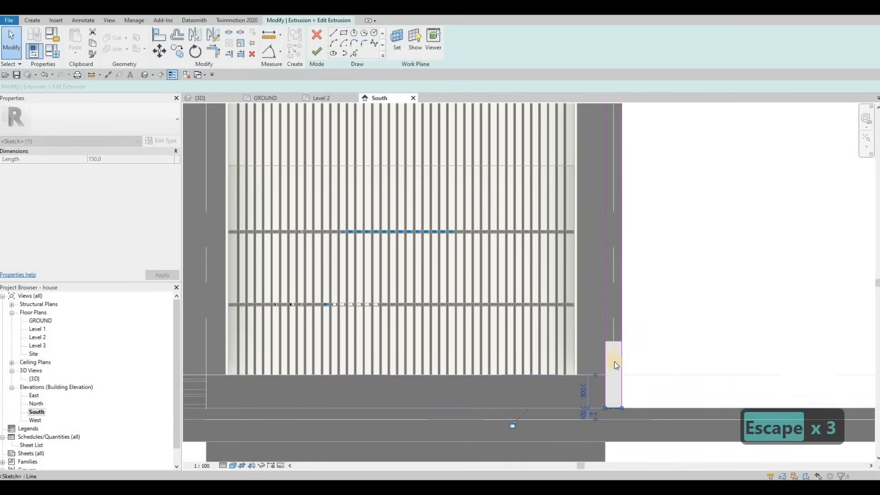
scroll(614, 362, down, 5)
key(Escape)
key(Escape)
Step: Join the narrow vertical rectangle to the horizontal band by deleting the overlapping segment and trimming their inner corner
scroll(611, 269, up, 4)
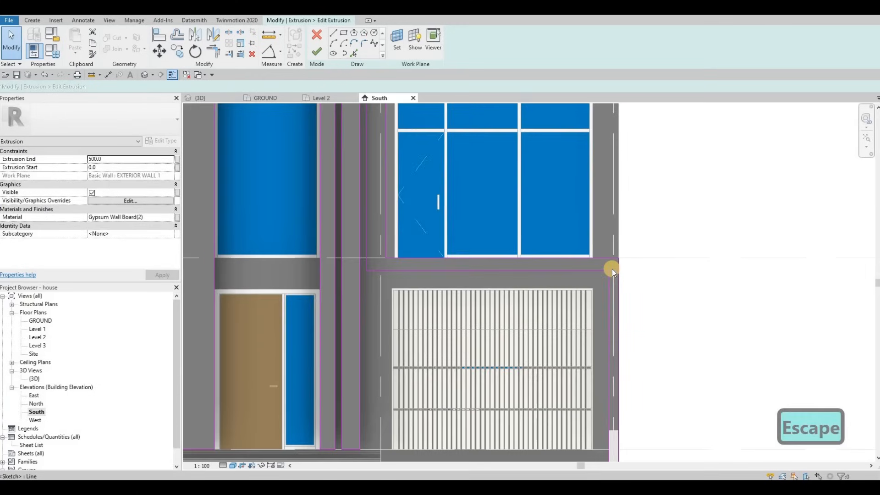
key(Delete)
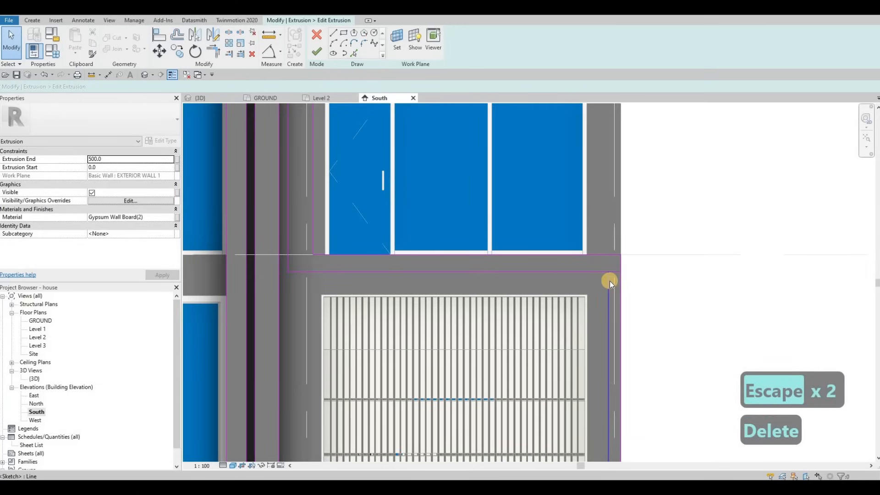
key(t)
key(r)
click(604, 272)
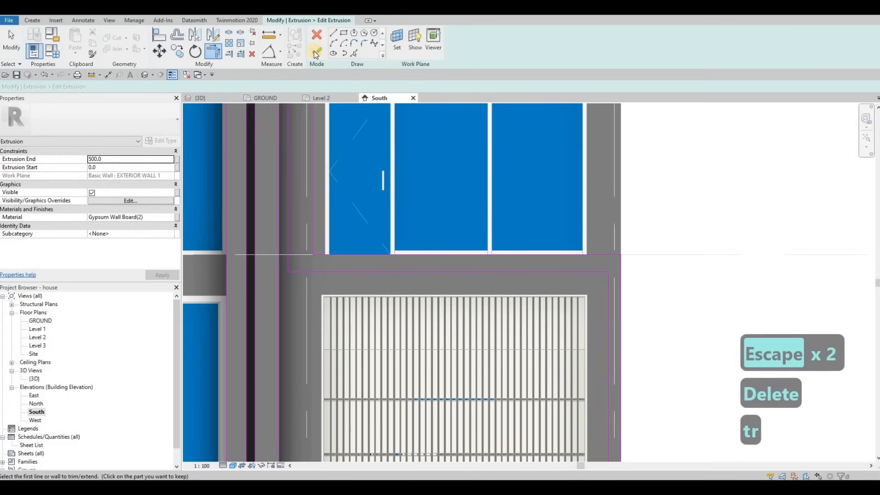
Step: Finish the extrusion sketch and complete the in-place facade model
scroll(558, 210, down, 5)
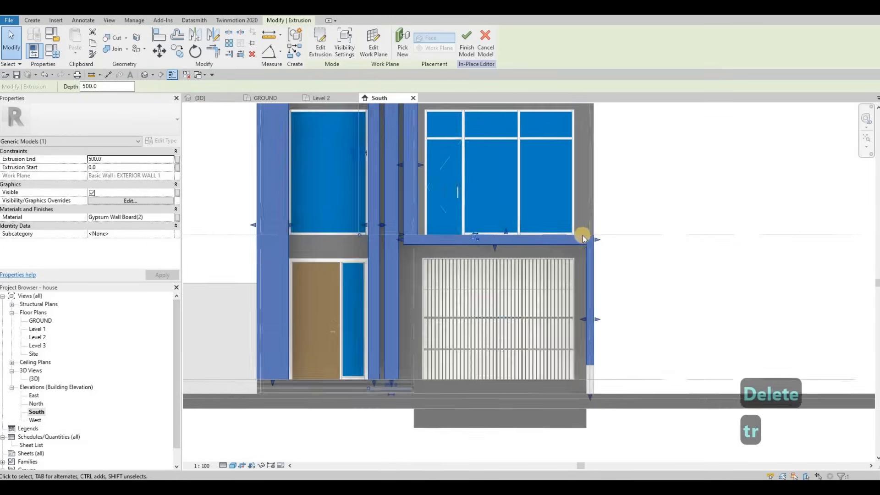
scroll(421, 201, up, 3)
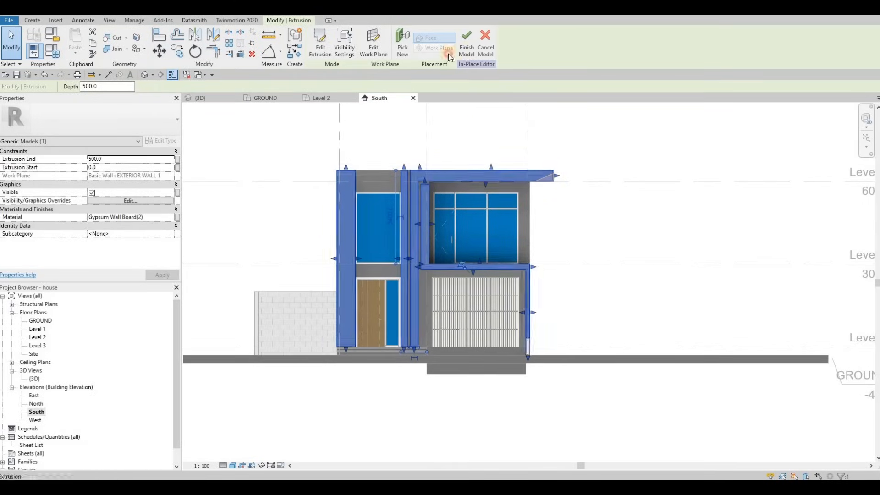
click(467, 44)
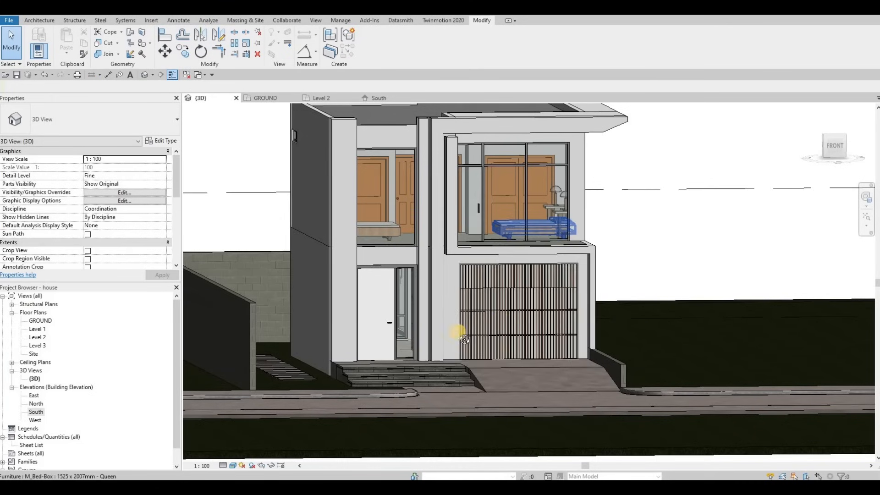
Step: In the 3D view, pull the house end of the low border wall beside the driveway back out of the new facade pillar
mouse_move(460, 331)
shift+middle_down()
mouse_move(520, 309)
mouse_move(466, 331)
shift+middle_up()
middle_drag(350, 376, 475, 332)
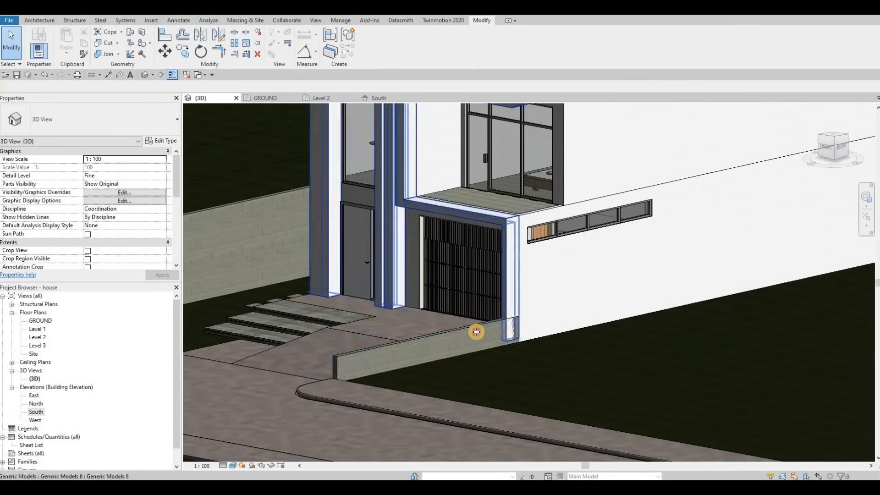
click(520, 340)
scroll(519, 347, up, 2)
drag(518, 347, 489, 377)
key(Escape)
scroll(504, 331, up, 3)
click(505, 367)
key(Escape)
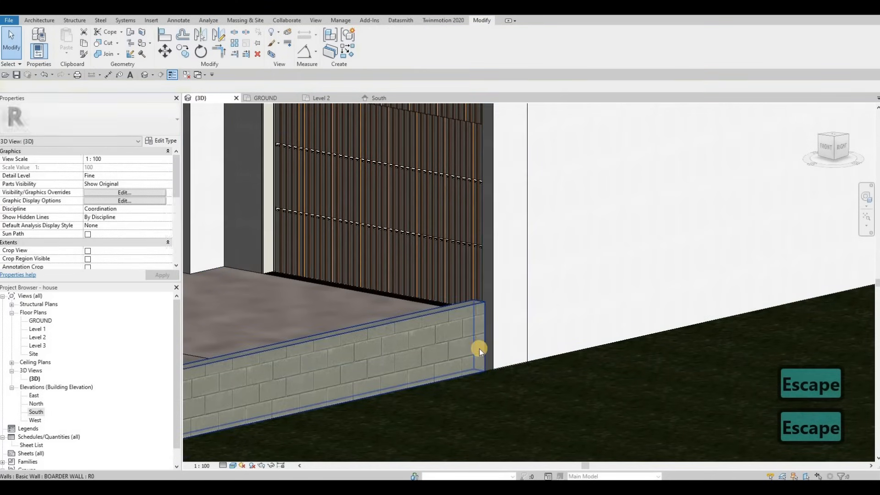
Step: Move the house end of the low border wall so it meets the front face of the garage-side pillar
scroll(487, 342, down, 3)
middle_drag(487, 342, 544, 338)
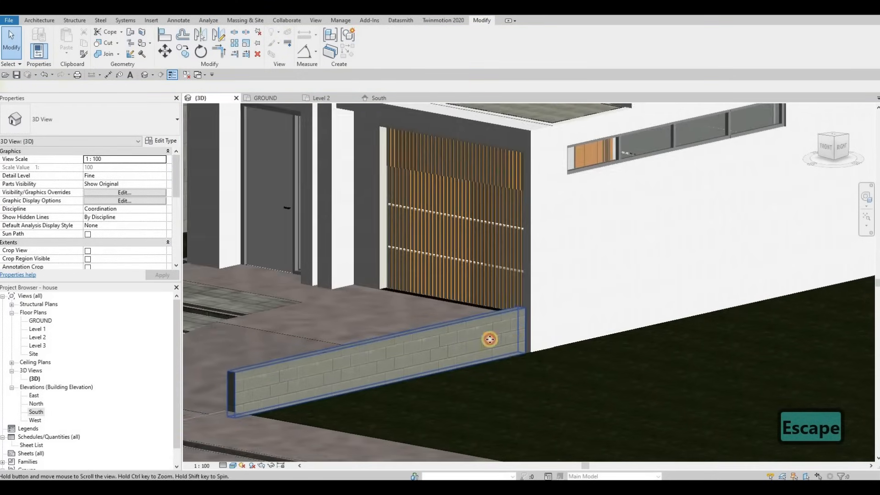
click(521, 346)
scroll(523, 346, up, 2)
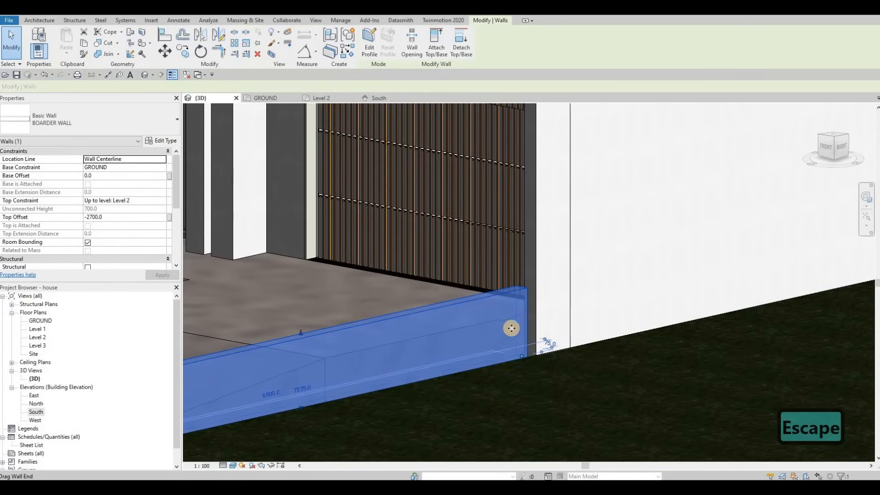
scroll(485, 343, down, 3)
scroll(485, 343, up, 2)
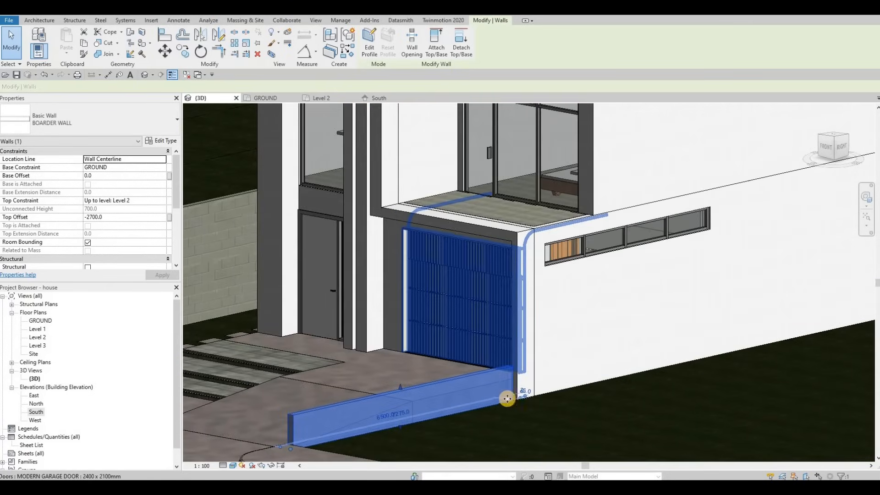
scroll(515, 427, up, 3)
drag(515, 421, 533, 418)
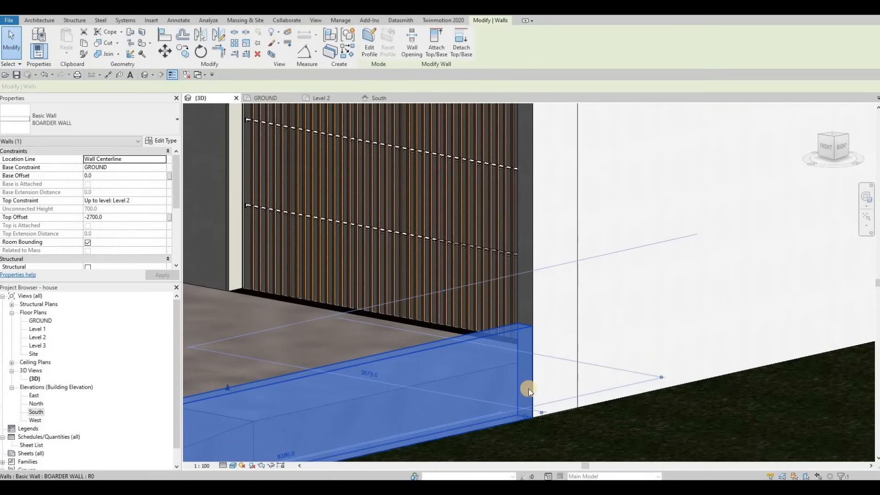
key(Escape)
scroll(525, 343, up, 2)
key(a)
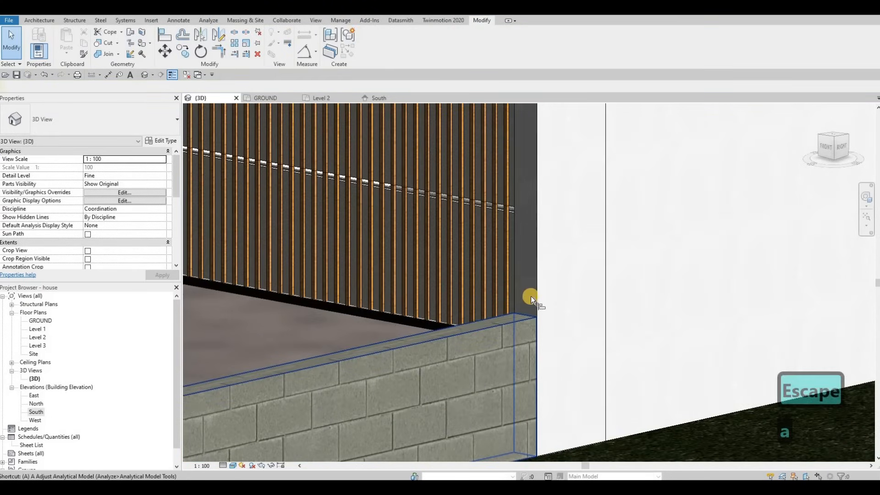
key(l)
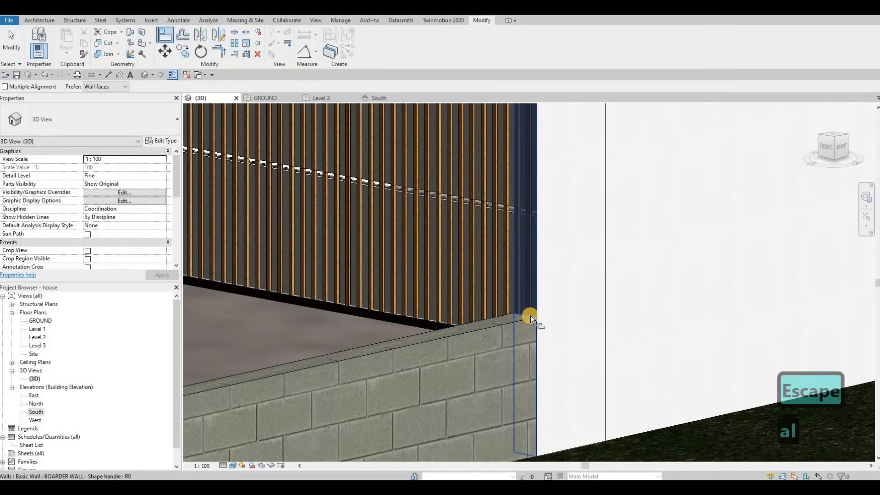
key(Escape)
key(Escape)
Step: Raise the top face of the facade's horizontal band in front of the upper window to form a balcony parapet
scroll(444, 351, down, 4)
scroll(590, 363, down, 3)
shift+middle_drag(502, 355, 506, 302)
scroll(543, 347, down, 1)
middle_drag(409, 252, 419, 277)
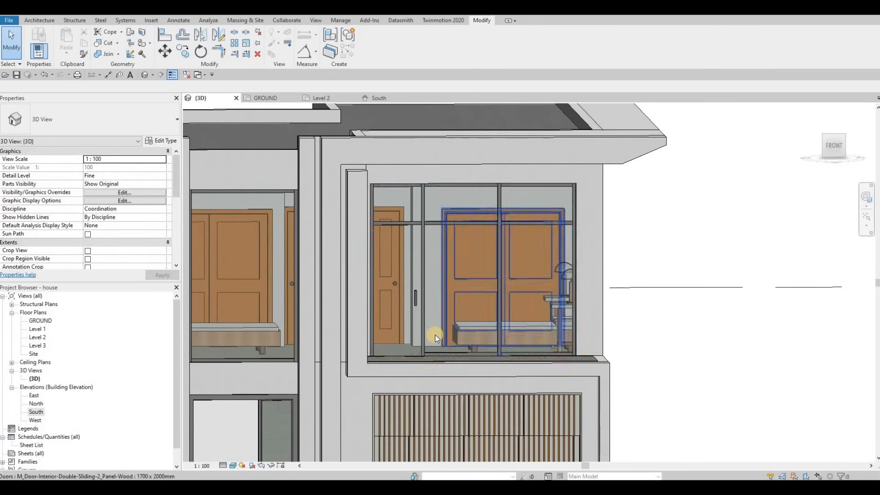
click(487, 357)
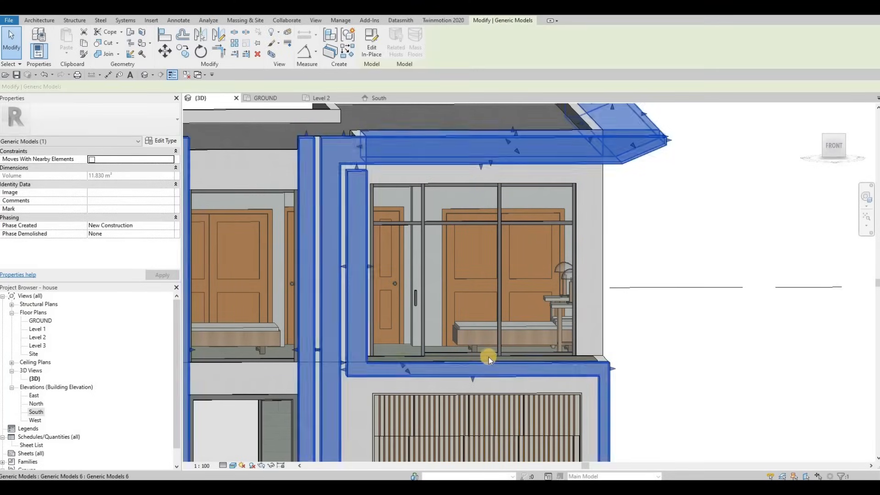
drag(489, 351, 488, 350)
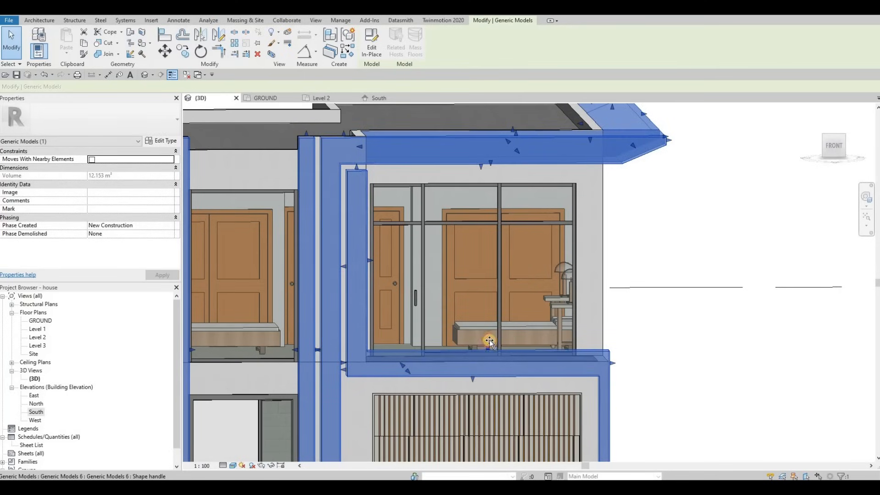
key(Escape)
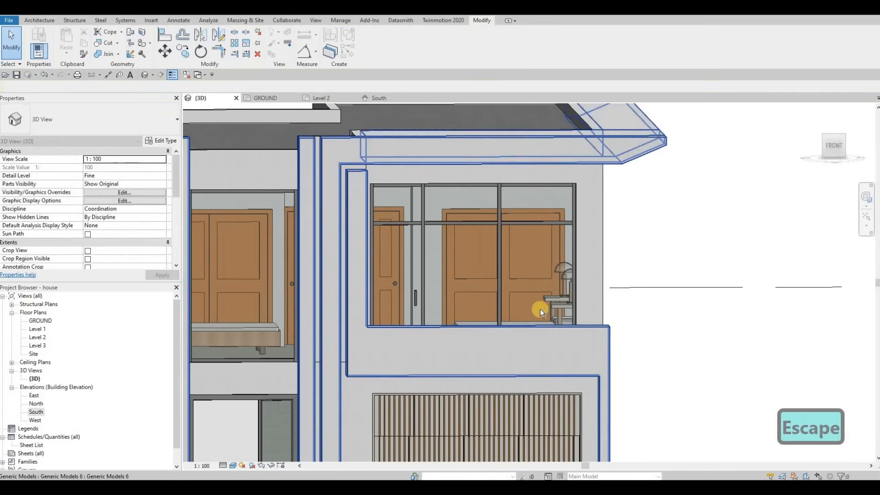
Step: Lower the underside of the facade's horizontal band to the top edge of the garage door
mouse_move(505, 334)
middle_down()
mouse_move(501, 297)
mouse_move(420, 318)
mouse_move(440, 338)
mouse_move(394, 374)
mouse_move(446, 387)
mouse_move(458, 363)
mouse_move(496, 338)
middle_up()
scroll(501, 297, down, 4)
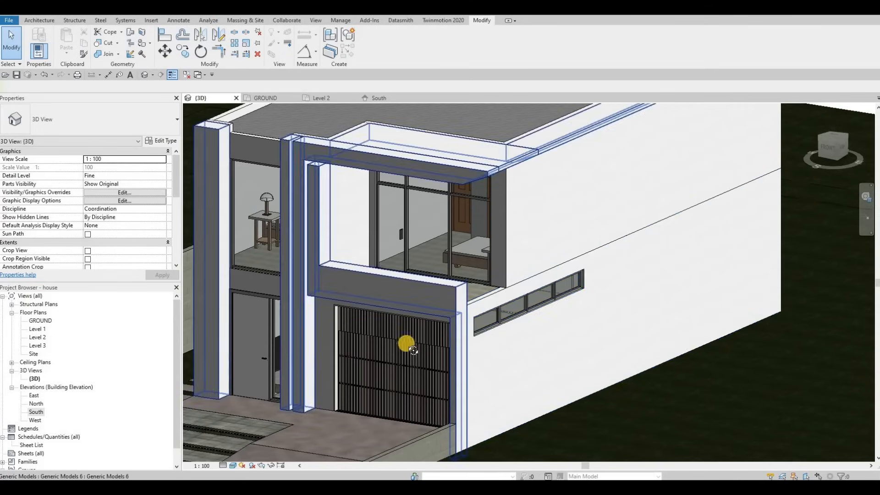
shift+middle_drag(326, 318, 470, 285)
click(435, 279)
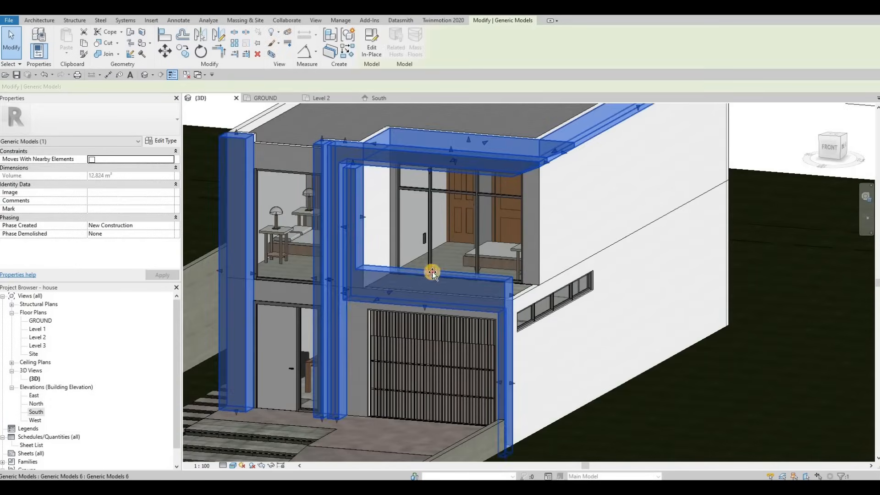
key(Escape)
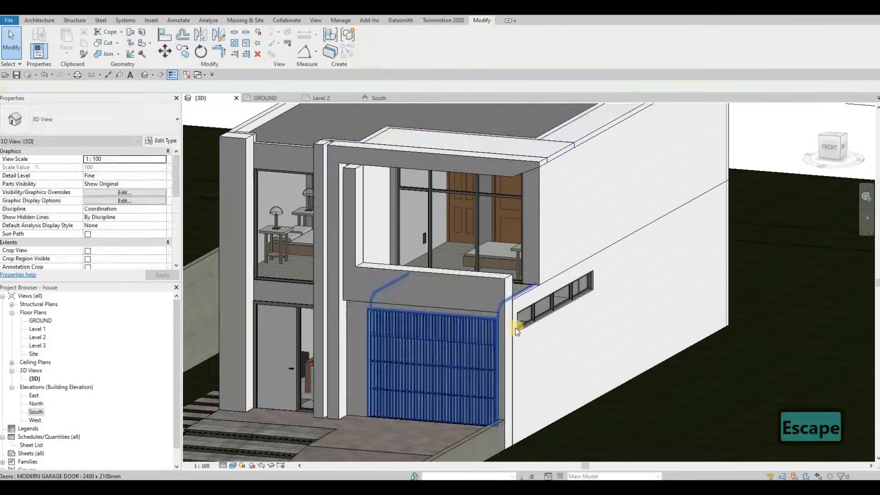
shift+middle_drag(515, 328, 521, 279)
scroll(521, 274, up, 2)
click(521, 279)
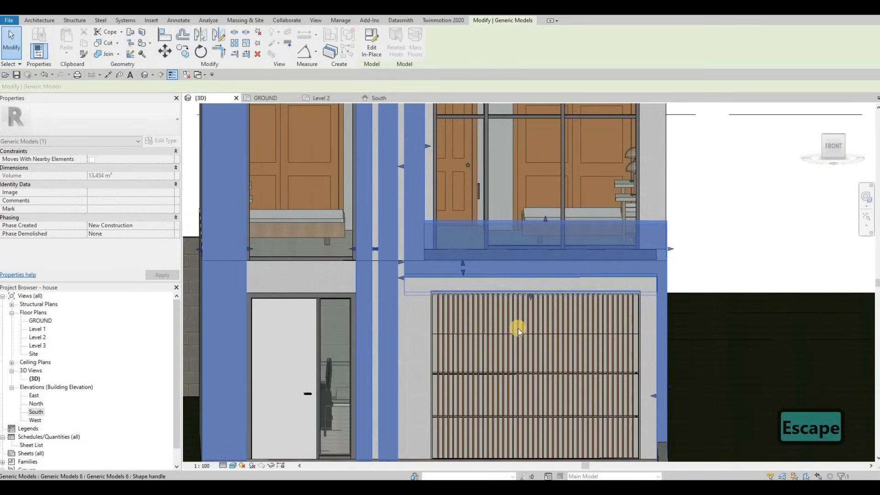
key(Escape)
scroll(552, 315, down, 3)
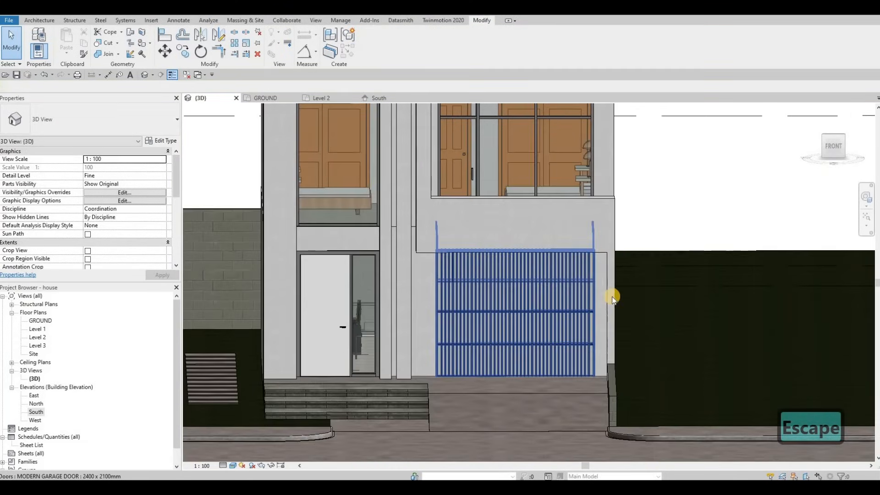
Step: Return to the South elevation view
key(Escape)
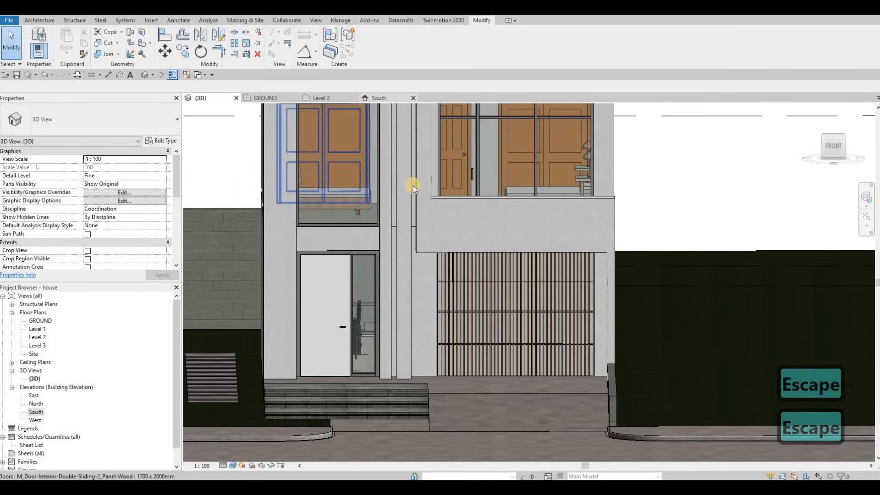
click(378, 99)
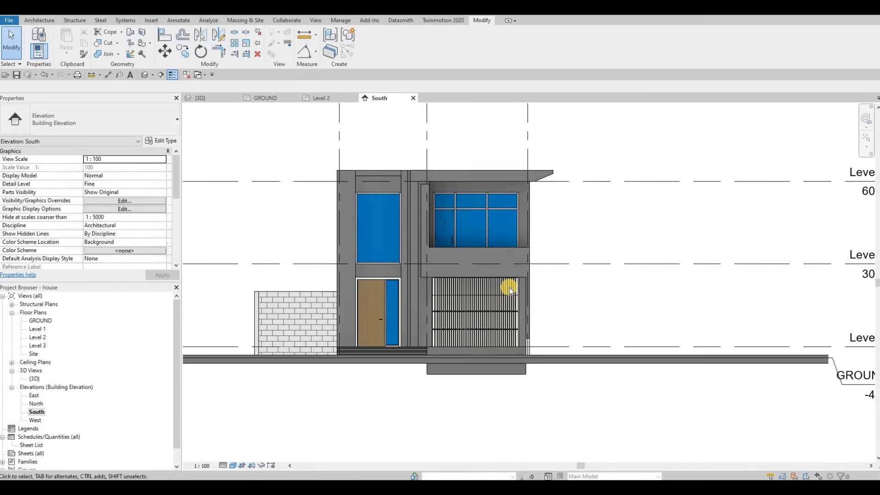
Step: Move the inner face of the garage-side pillar to the adjacent vertical edge of the garage door
scroll(563, 284, up, 5)
click(561, 398)
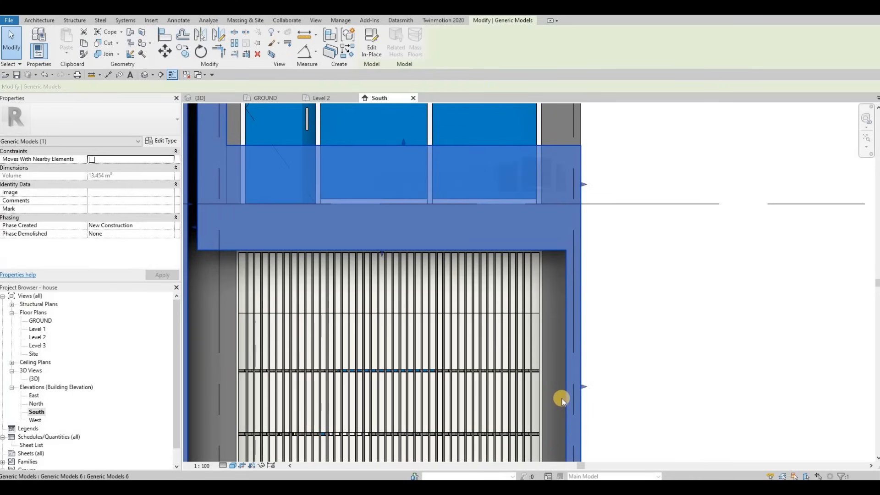
drag(536, 396, 543, 338)
key(Escape)
scroll(453, 250, down, 5)
key(Escape)
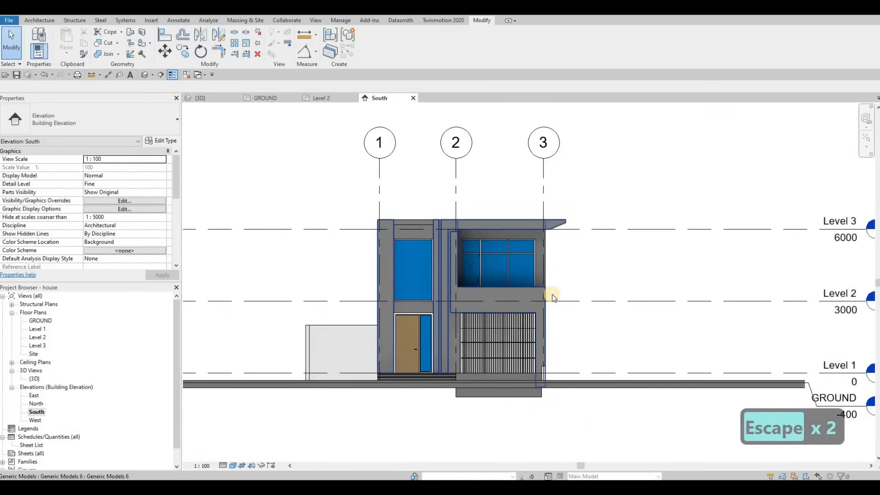
middle_drag(512, 306, 486, 307)
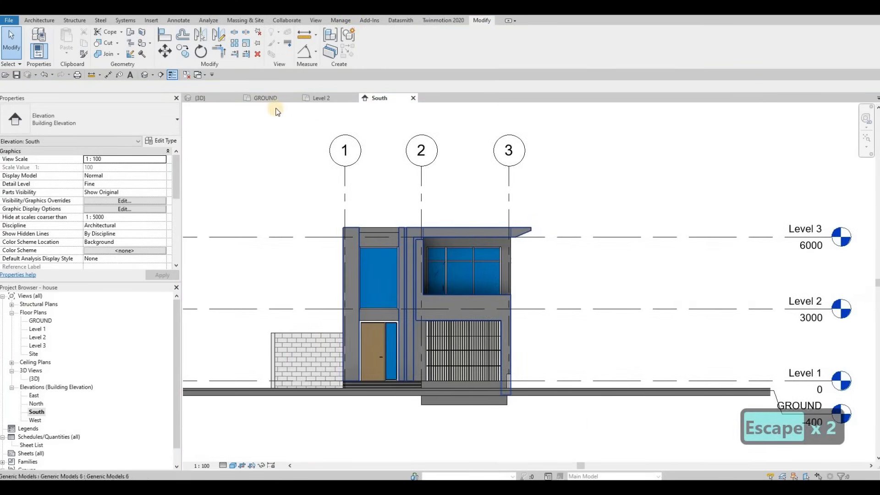
Step: Raise the top face of the front balcony parapet further in front of the upper window
click(466, 293)
scroll(468, 286, up, 3)
drag(467, 286, 469, 282)
key(Escape)
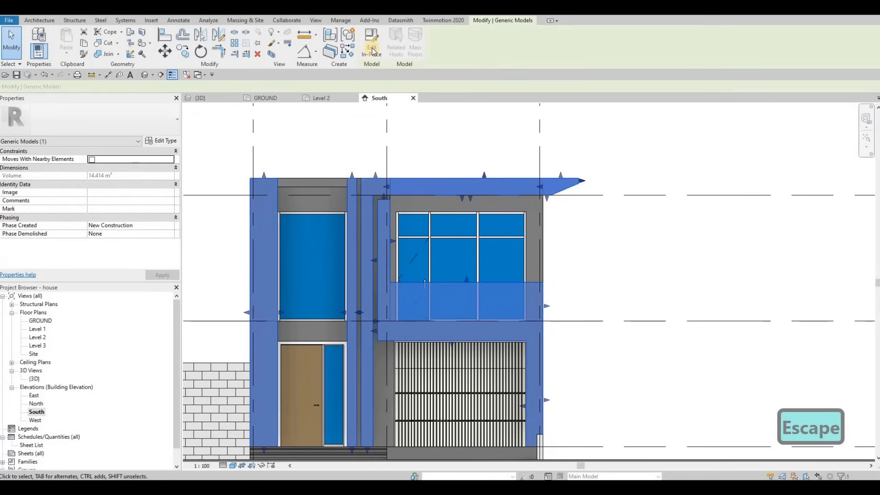
Step: Open the facade model for in-place editing and set the front wall face beside the balcony window as the work plane
click(369, 51)
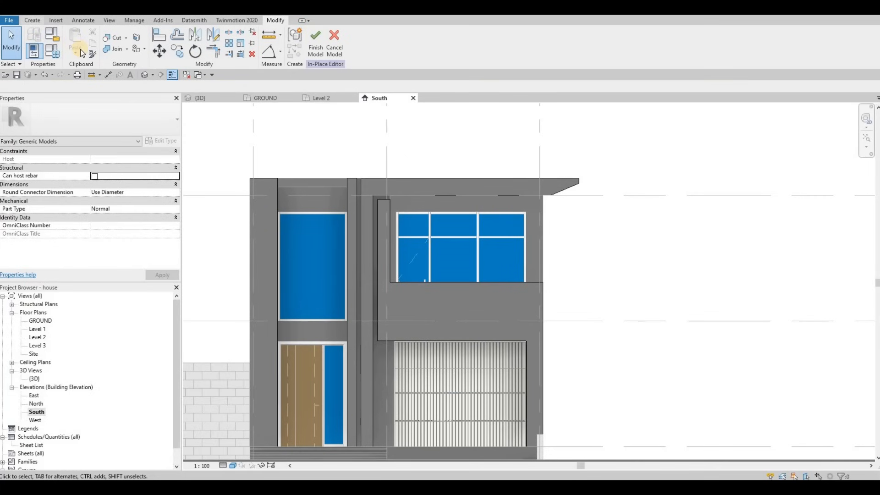
click(32, 20)
click(200, 98)
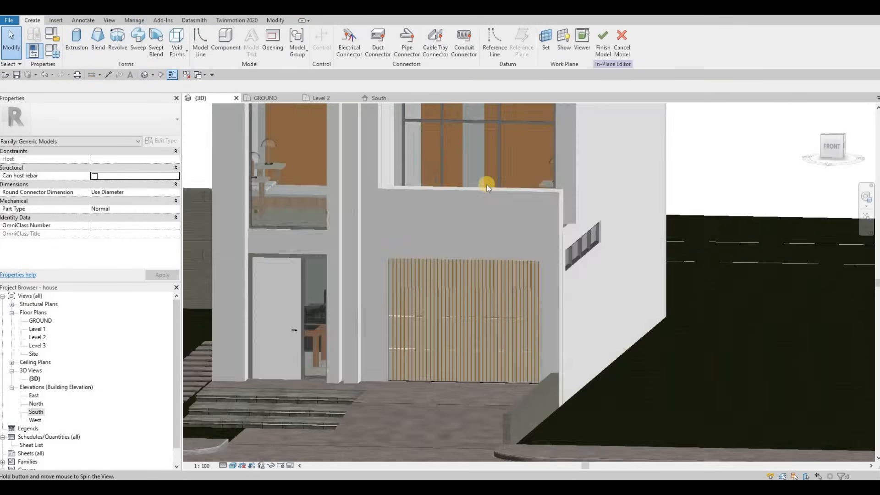
shift+middle_drag(487, 188, 458, 202)
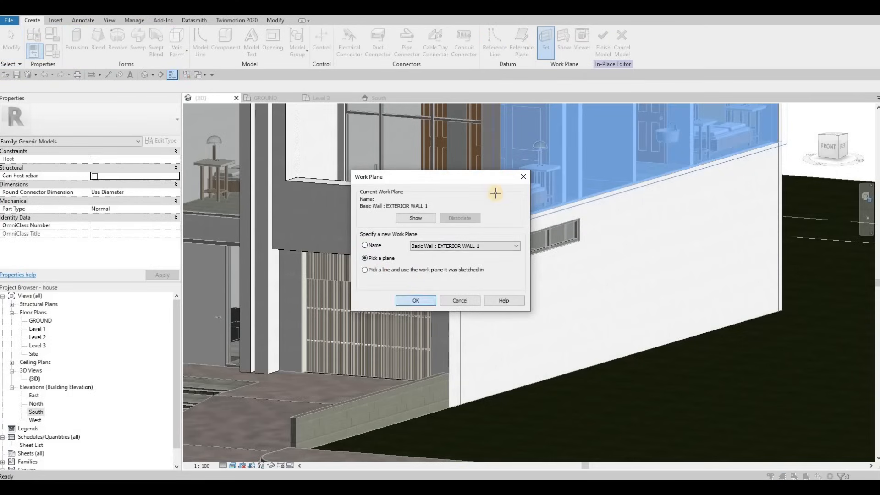
click(488, 180)
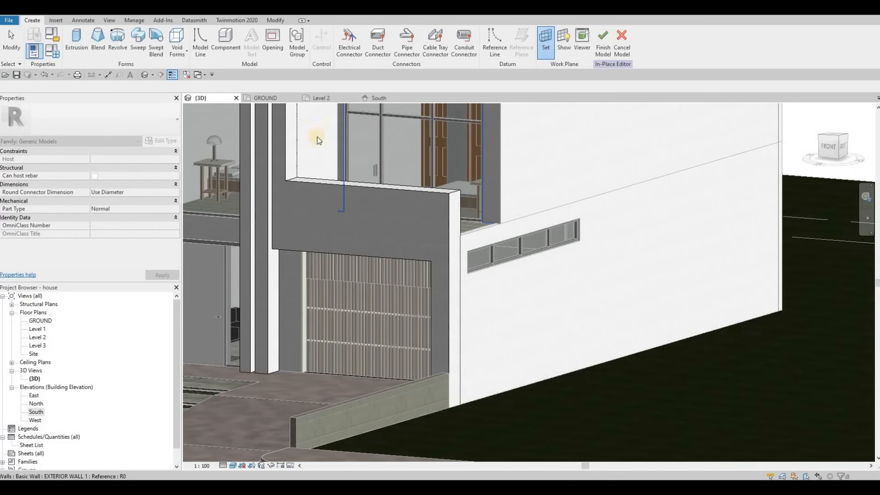
Step: Extrude a narrow rectangle about 460 mm high from the balcony's outer corner to a depth of 500 mm as a side parapet
click(78, 46)
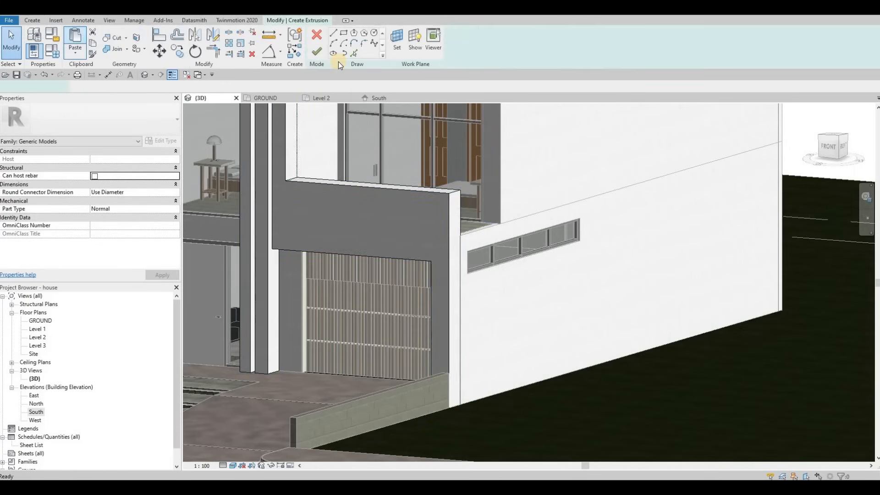
scroll(497, 220, up, 2)
click(492, 215)
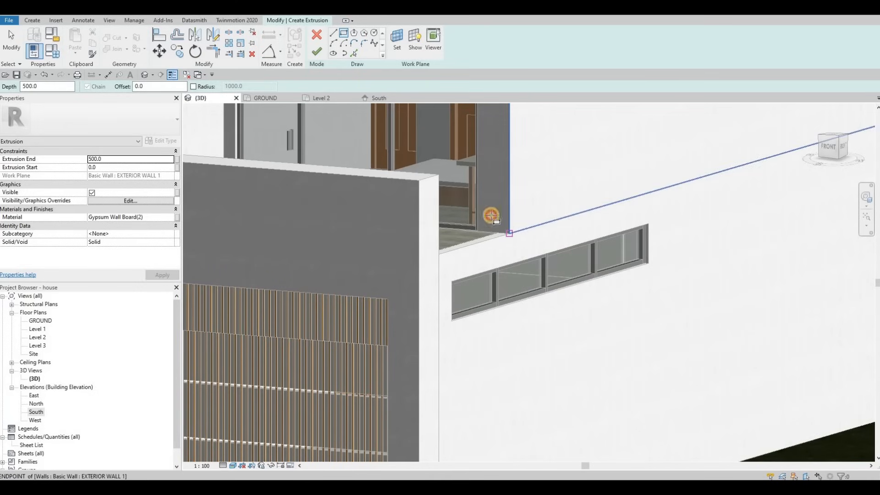
click(480, 184)
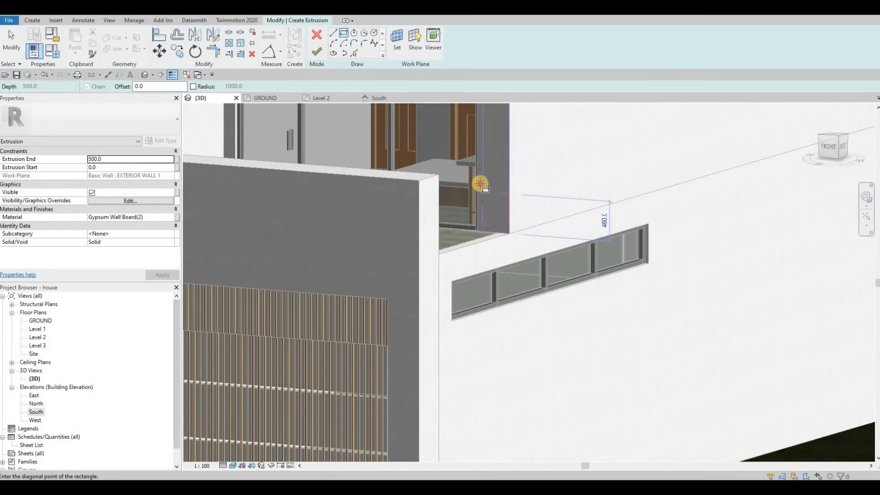
click(317, 51)
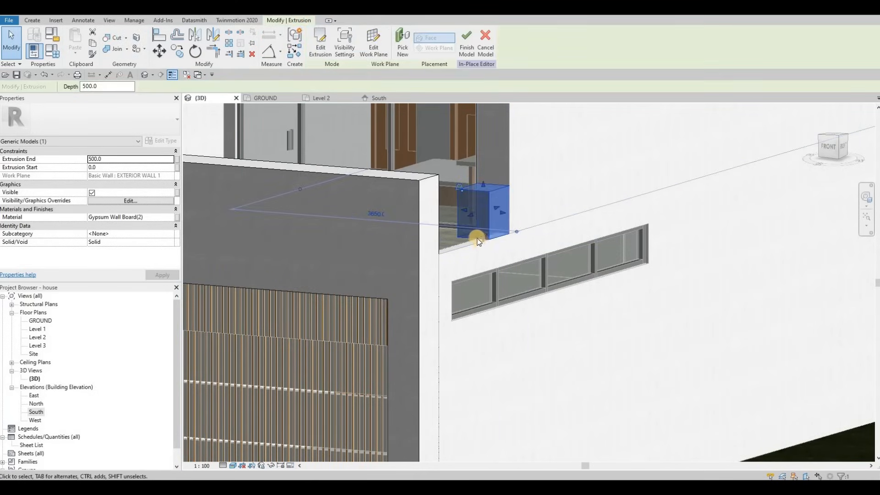
key(Escape)
key(Escape)
Step: Align the side parapet's end with the front parapet's inner face and its top with the front parapet's top
shift+middle_drag(403, 265, 428, 251)
scroll(431, 252, up, 3)
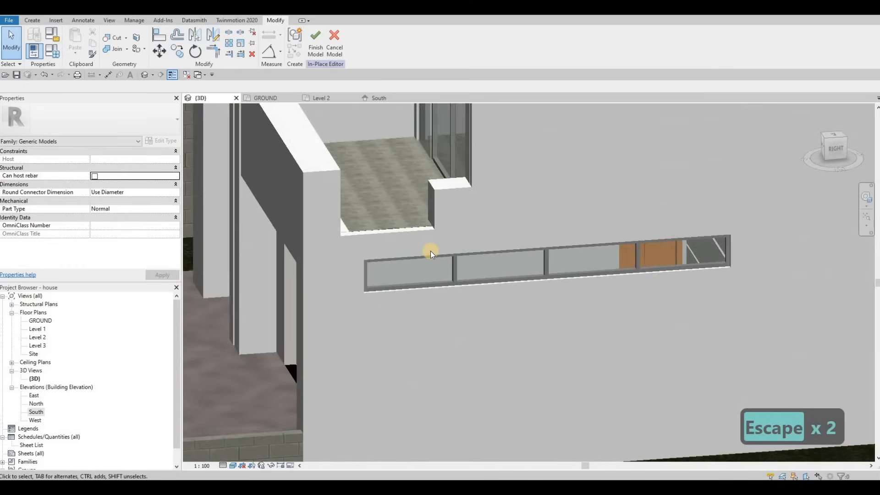
key(a)
key(l)
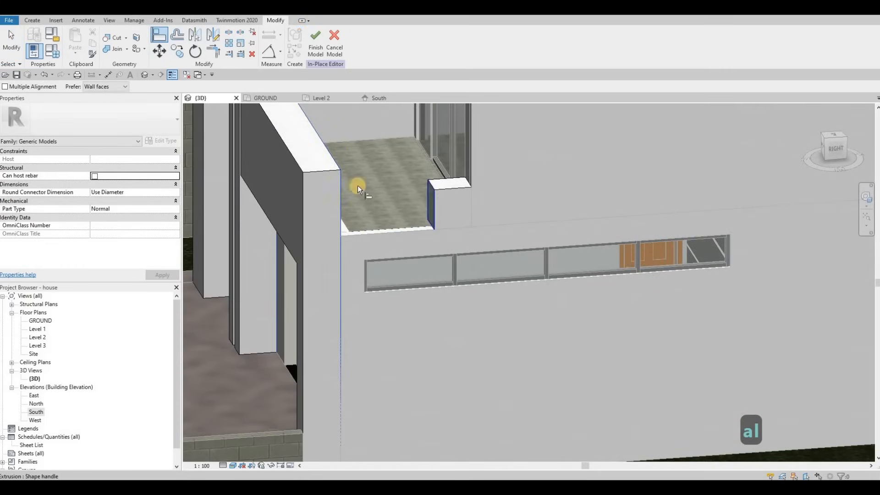
click(324, 163)
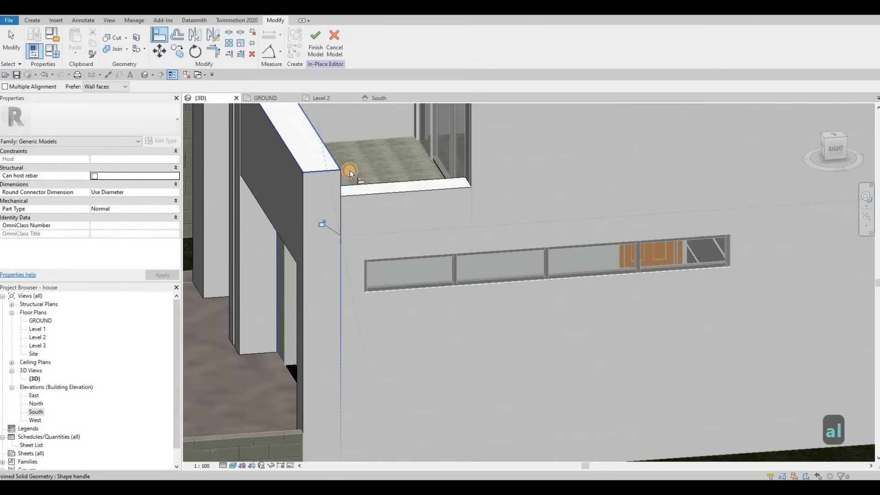
click(384, 188)
key(Escape)
Step: Open the main facade extrusion's sketch for editing and show it in the South elevation
shift+middle_drag(412, 203, 645, 253)
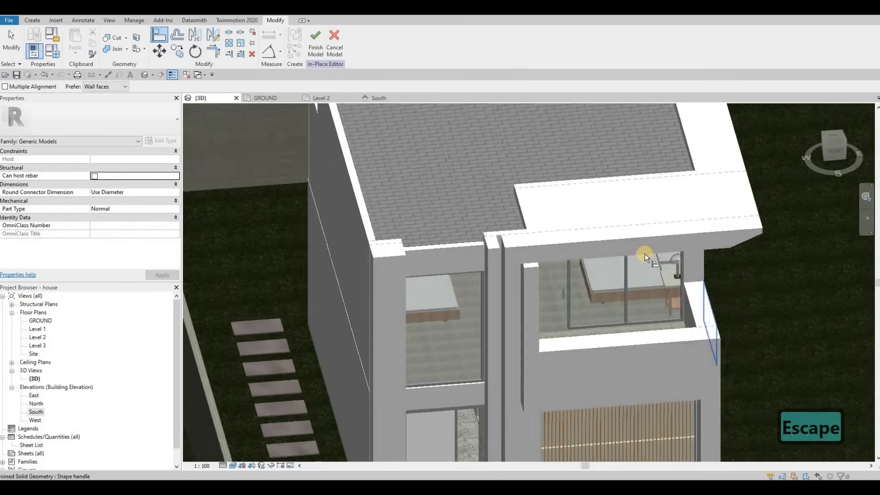
scroll(615, 278, up, 2)
shift+middle_drag(557, 290, 436, 208)
key(Escape)
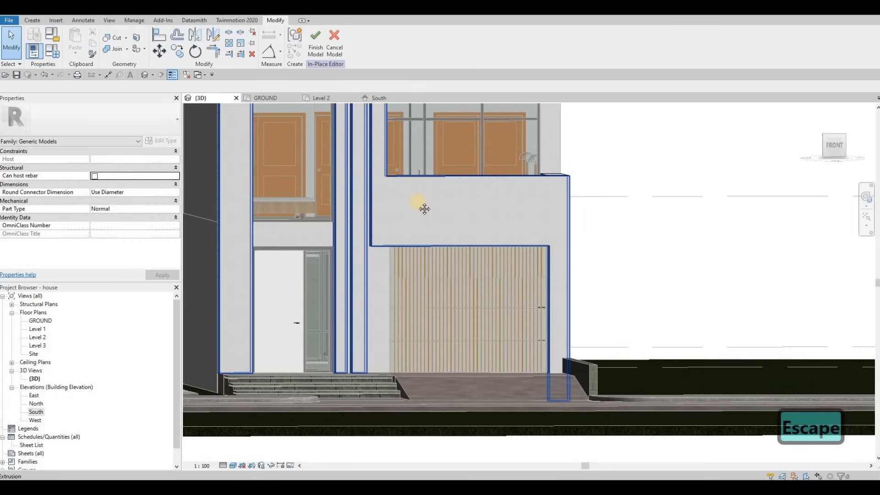
click(367, 138)
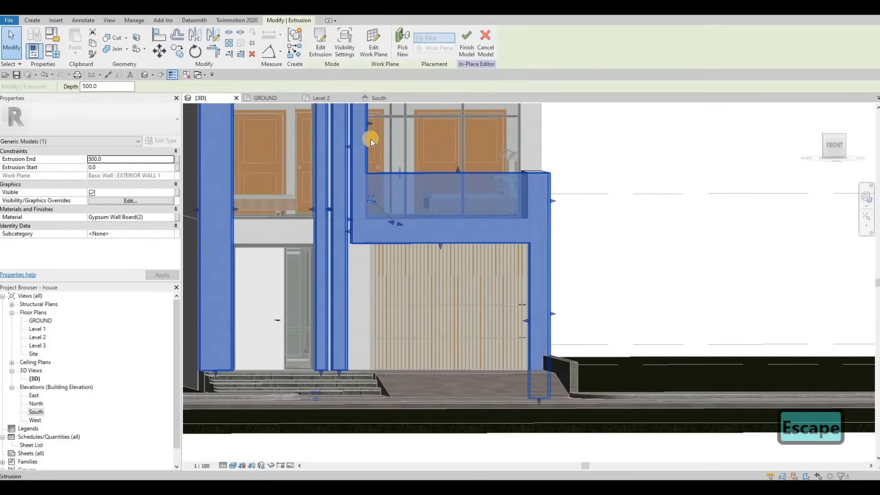
click(335, 53)
click(375, 98)
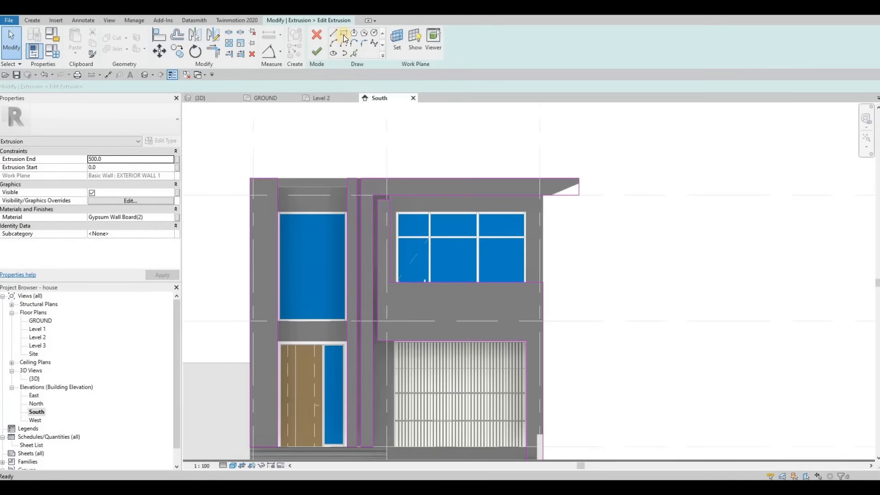
Step: Sketch a horizontal rectangular slot about 3245 mm long and 107 mm high across the front parapet
key(l)
key(i)
scroll(388, 314, up, 3)
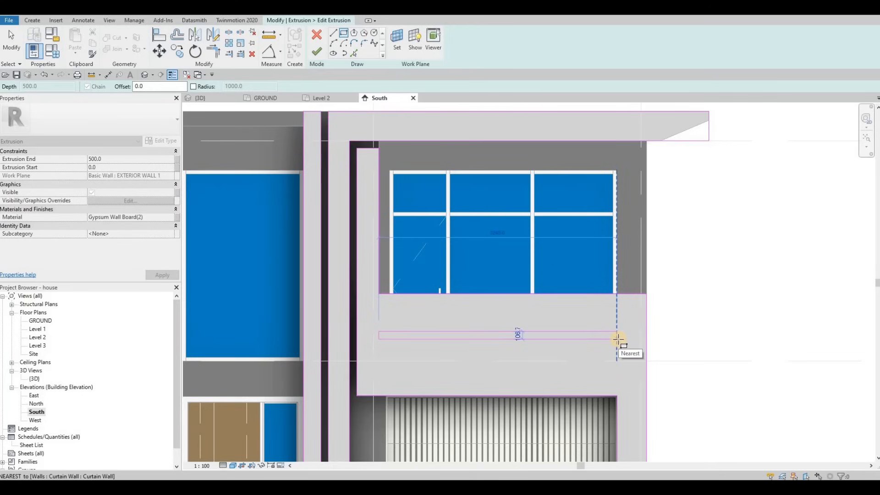
click(617, 339)
key(Escape)
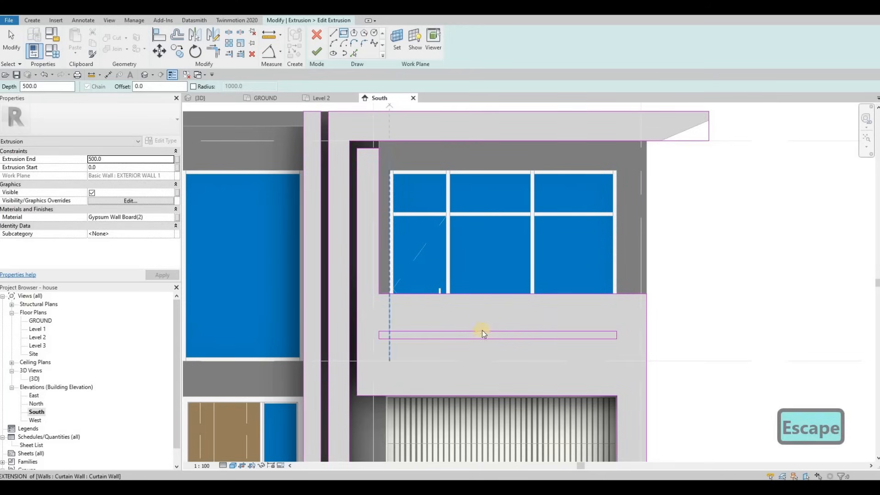
key(Escape)
Step: Set the slot's height to 70 mm by adjusting its lower edge
click(600, 341)
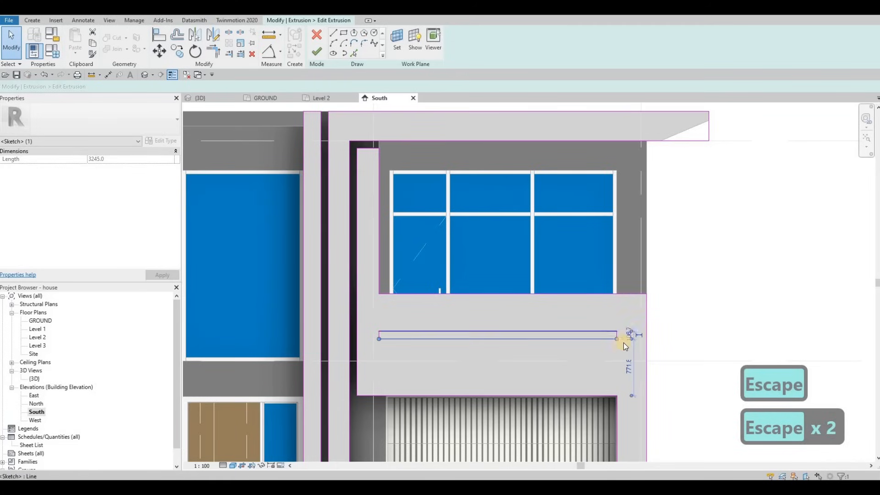
scroll(639, 332, up, 3)
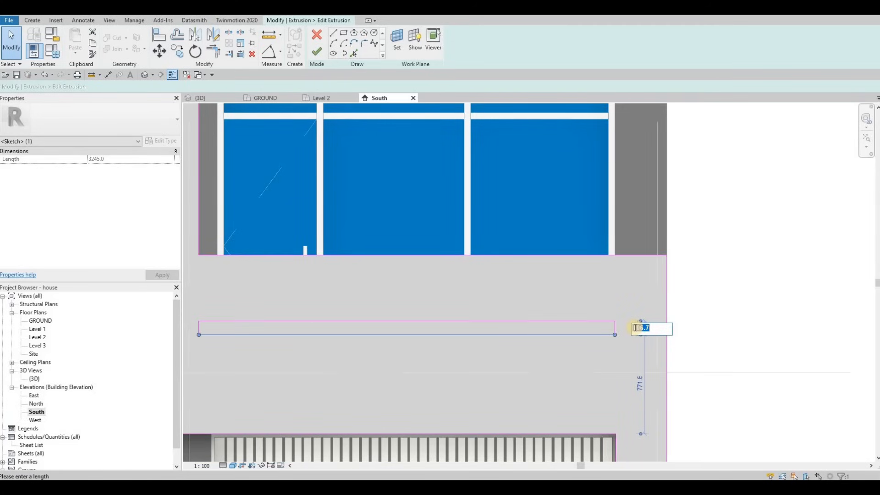
key(BackSpace)
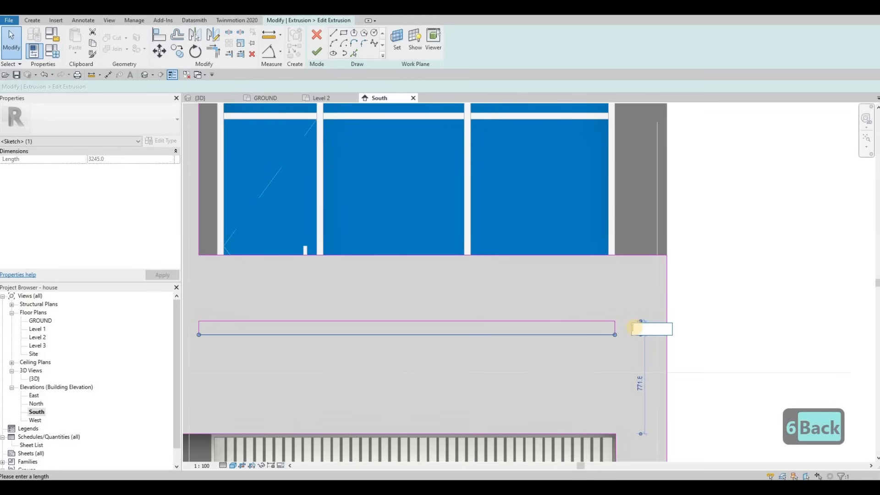
text(70)
key(Return)
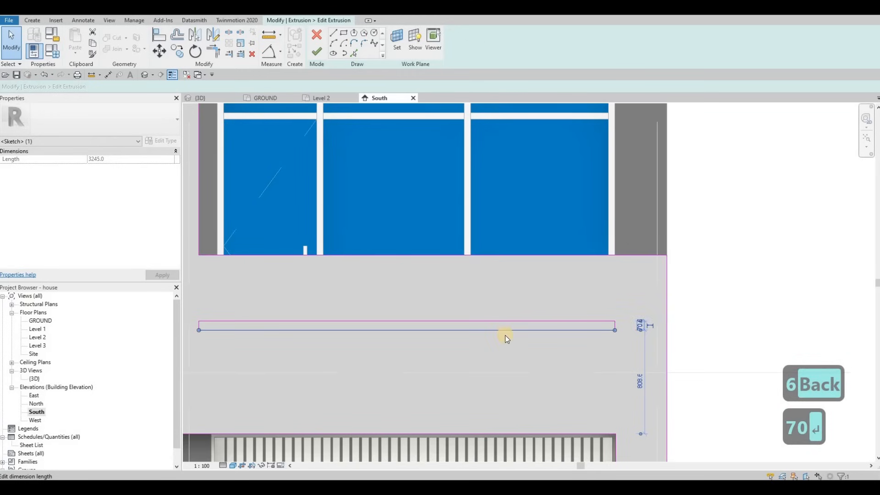
key(Escape)
scroll(509, 330, down, 1)
key(Escape)
key(Escape)
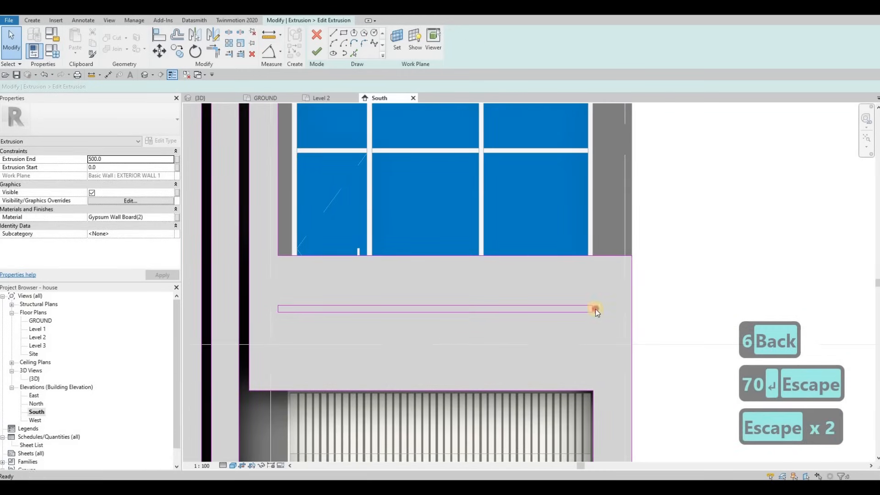
Step: Copy the complete slot outline about 200 mm upward on the parapet
key(Tab)
click(592, 309)
key(c)
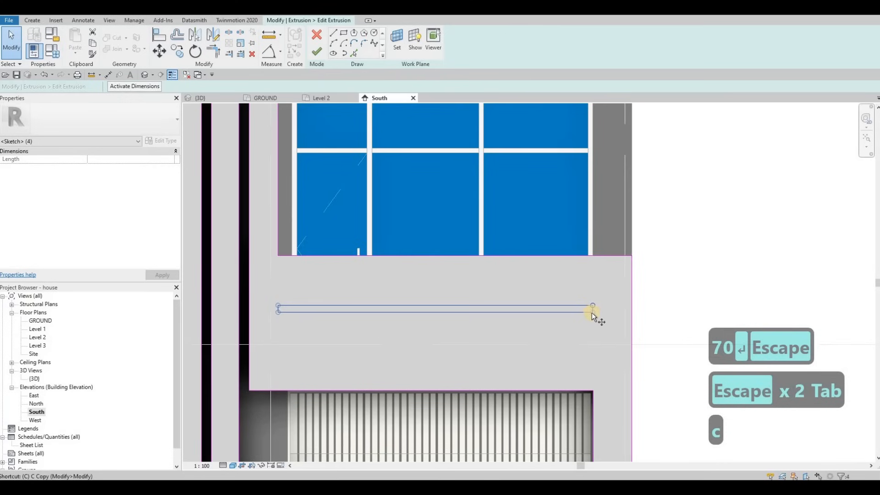
key(o)
click(593, 297)
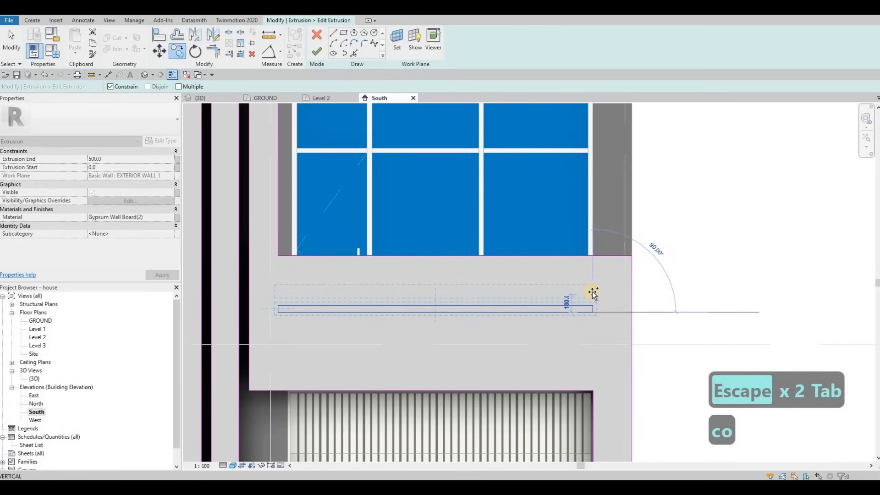
click(579, 298)
key(Escape)
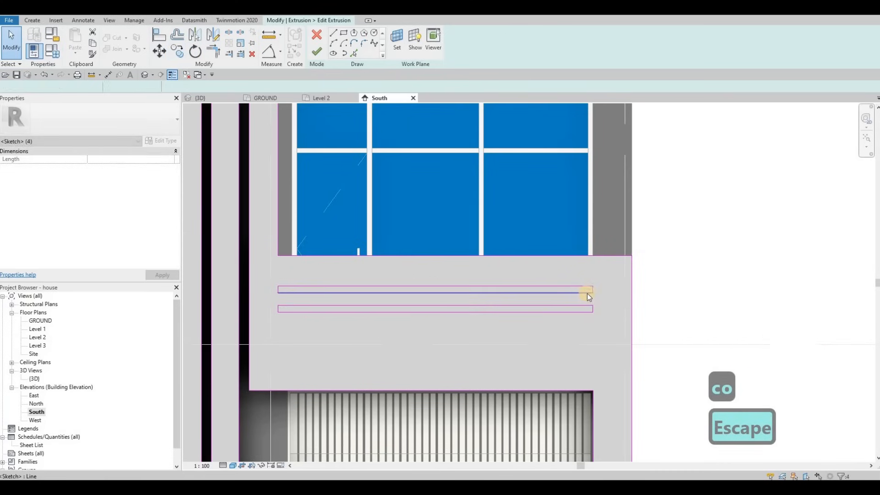
key(Escape)
Step: Copy the original slot outline downward by the same spacing as between the two existing slots
key(Tab)
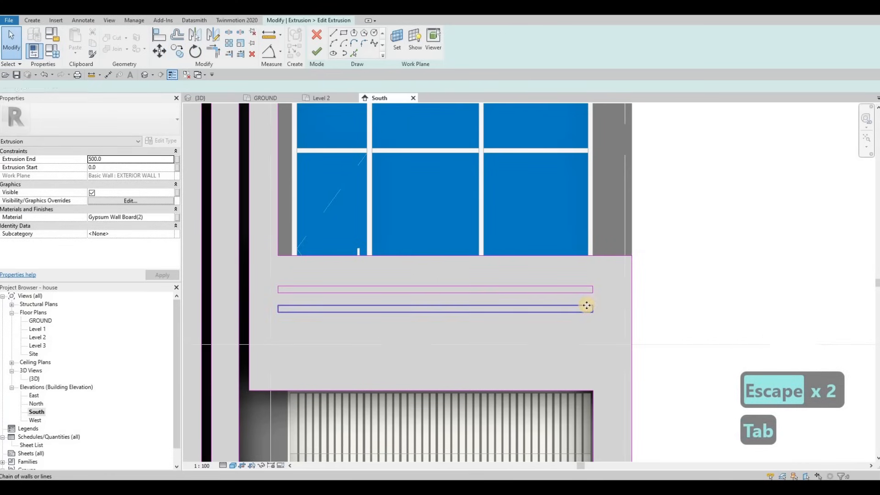
click(591, 305)
key(c)
key(o)
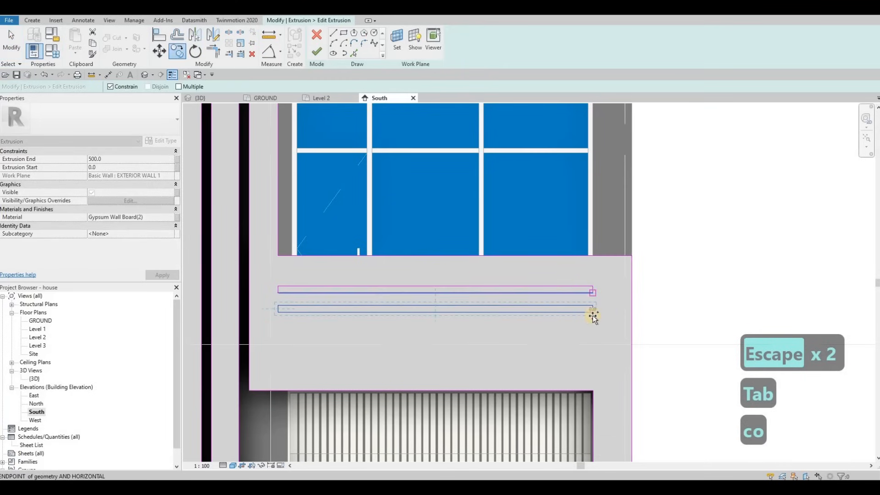
click(592, 314)
click(593, 316)
key(Escape)
key(Escape)
key(Escape)
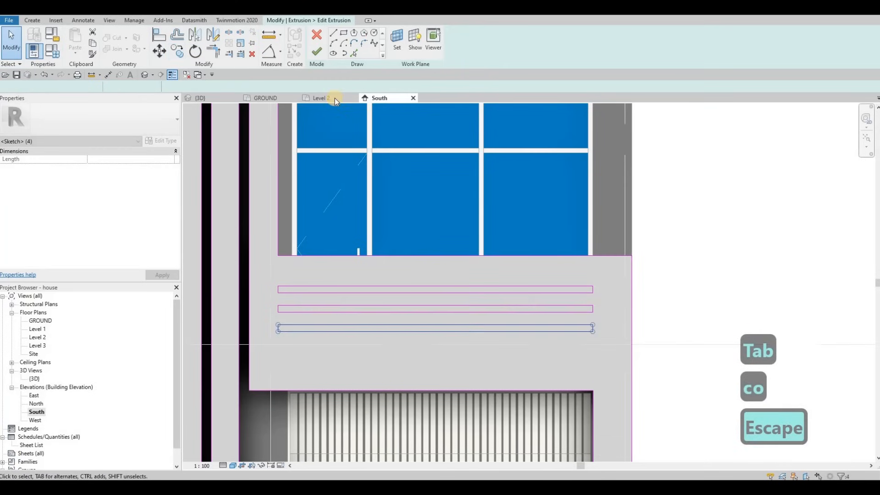
Step: Copy the uppermost slot outline 200 mm upward to add a fourth slot below the parapet's top edge
key(Tab)
click(581, 292)
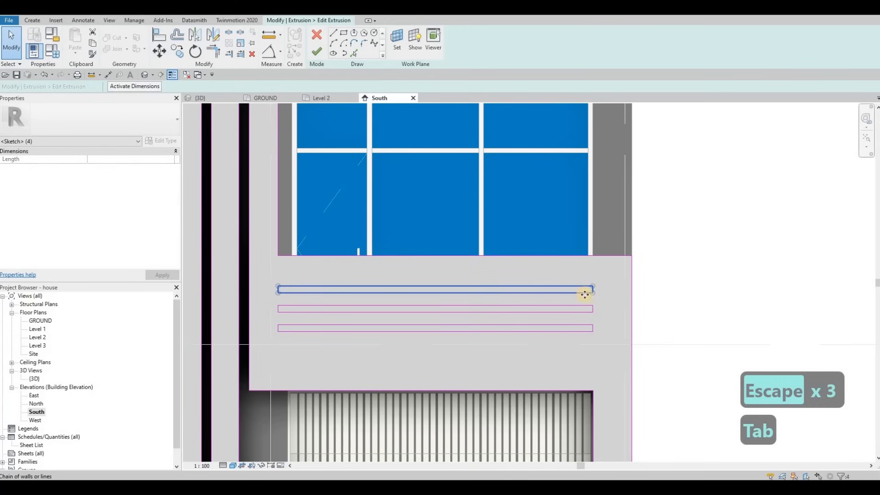
key(c)
key(o)
click(594, 303)
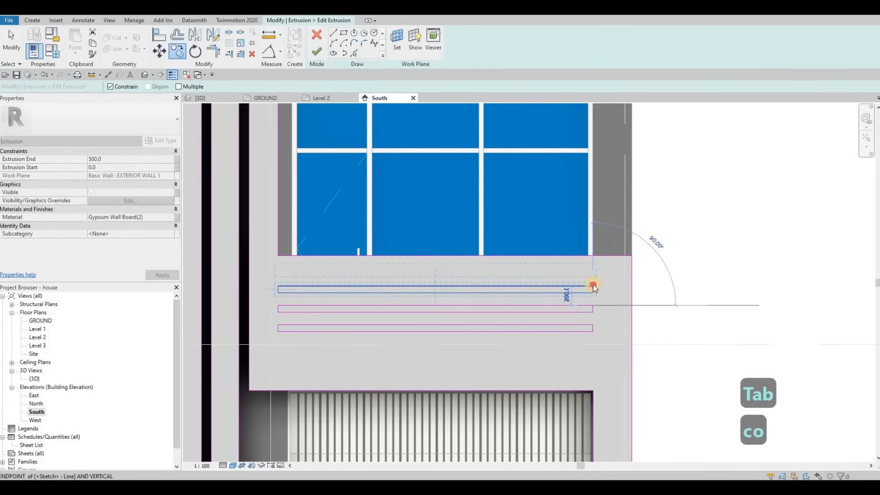
click(546, 270)
key(Escape)
key(Escape)
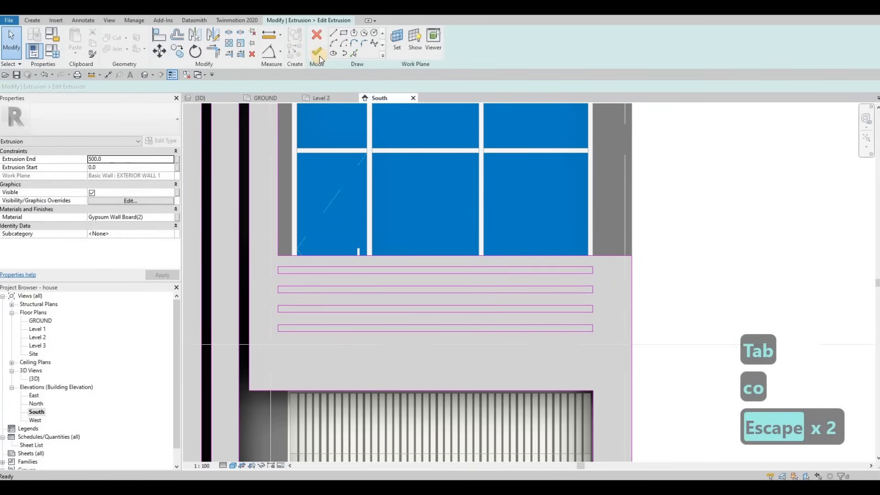
Step: Finish editing the slotted parapet extrusion and complete the in-place facade model
key(Escape)
key(Escape)
scroll(504, 243, down, 3)
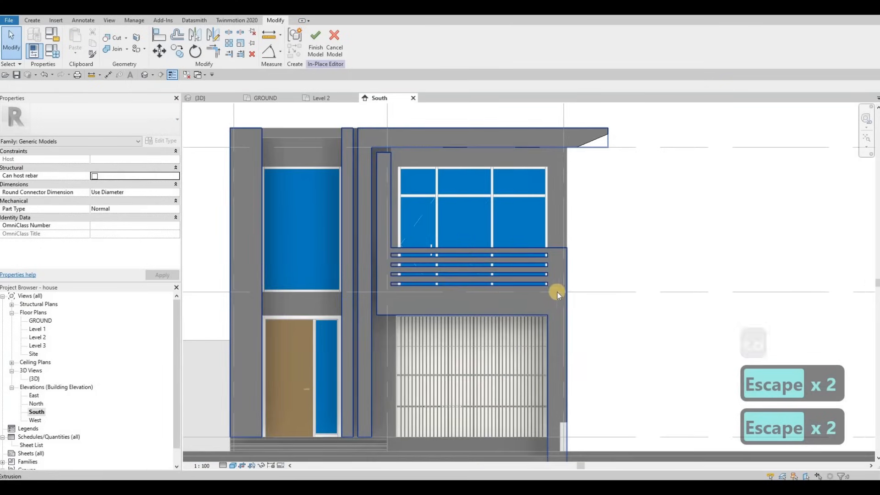
middle_drag(530, 293, 559, 299)
key(Escape)
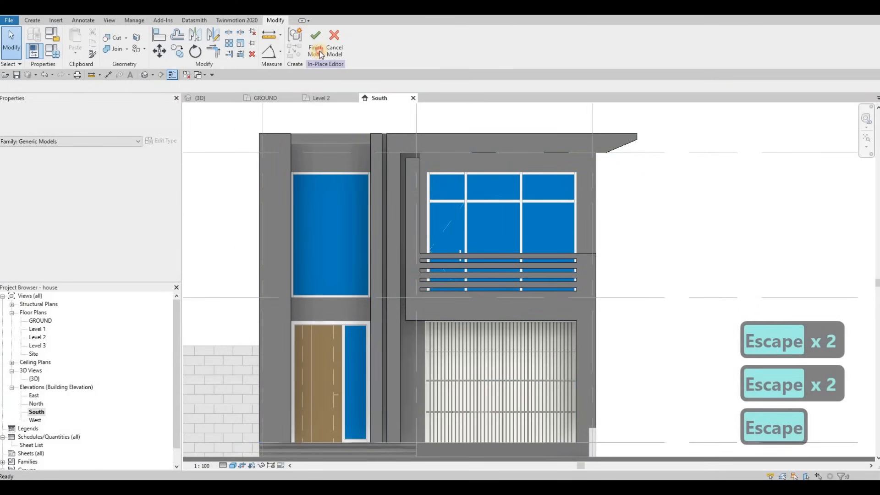
click(316, 45)
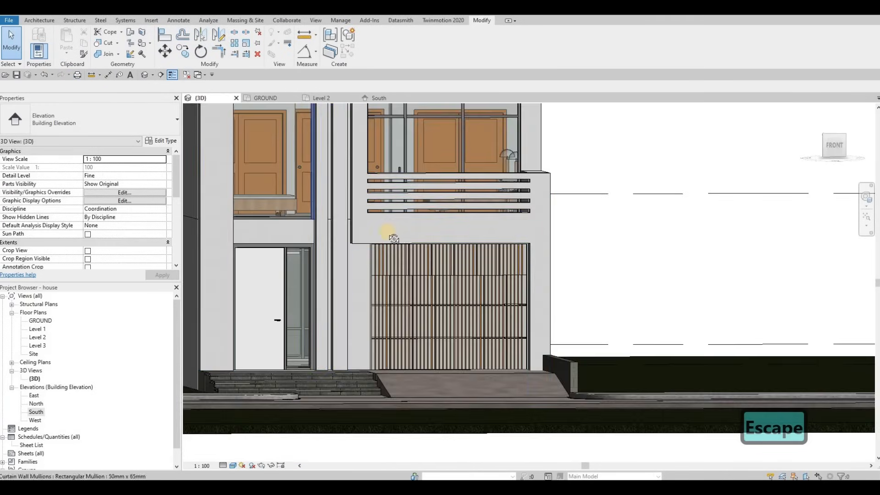
Step: Examine the facade frame, slotted balcony parapet and garage-side pillar from several angles in the 3D view
scroll(329, 242, up, 3)
shift+middle_drag(329, 243, 327, 233)
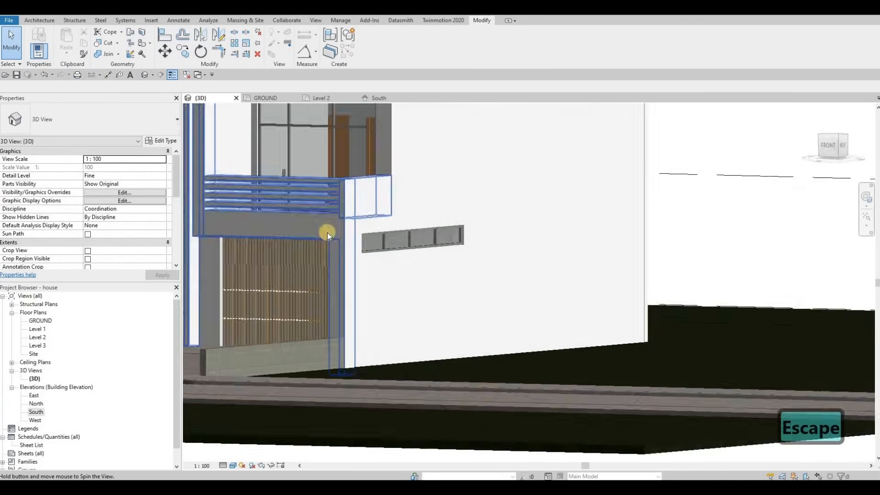
scroll(328, 232, up, 5)
scroll(404, 276, down, 5)
shift+middle_drag(444, 273, 438, 270)
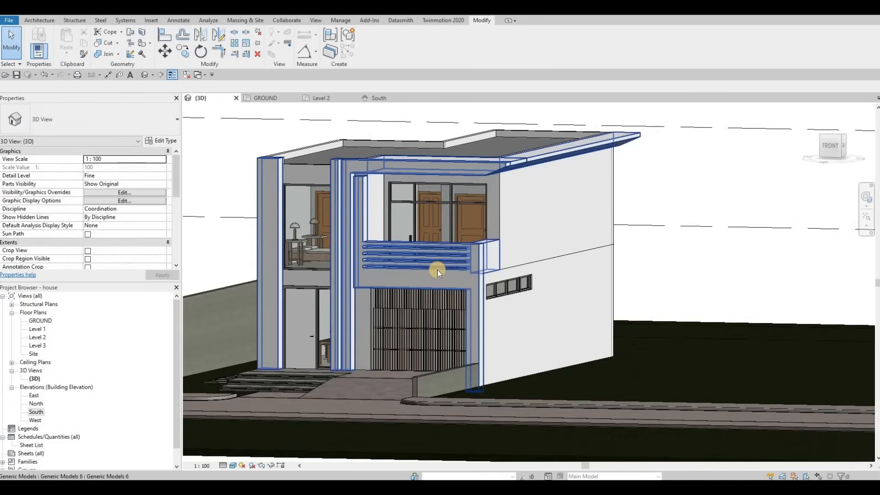
scroll(527, 273, up, 3)
scroll(545, 315, up, 5)
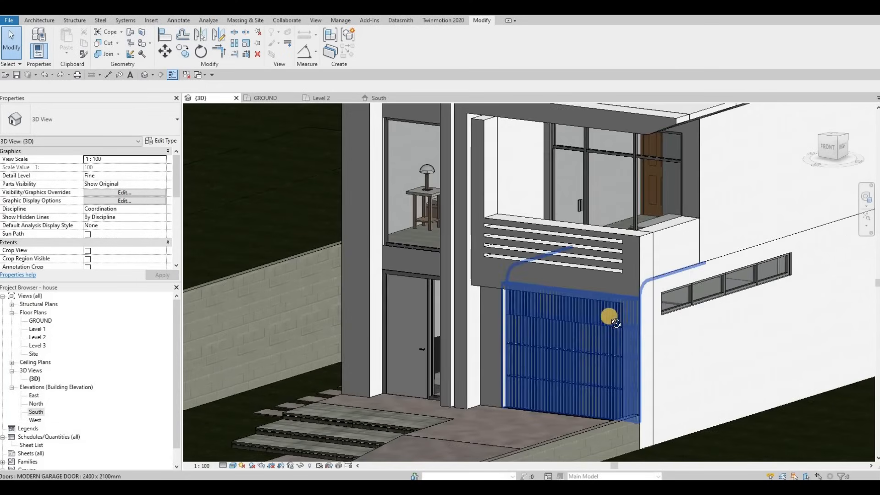
Step: Open the panel material of the modern garage door's type and display the Metal category of the AEC Materials library
shift+middle_drag(590, 327, 596, 330)
click(596, 330)
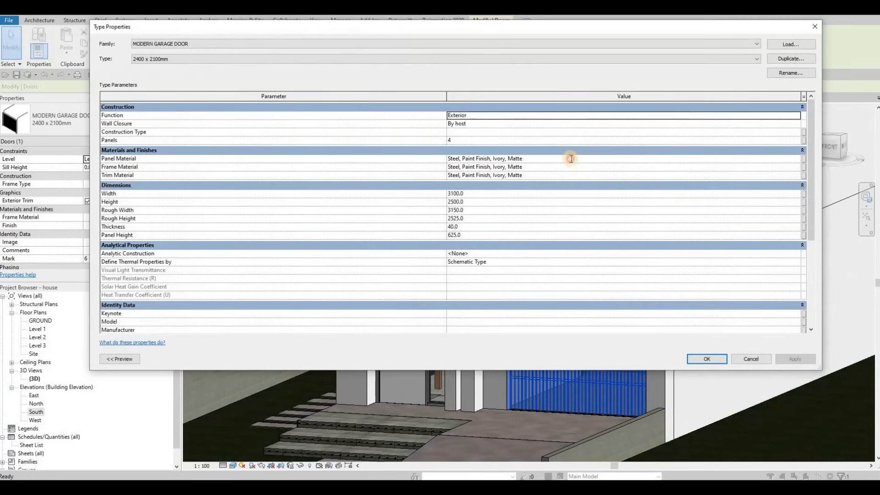
click(777, 158)
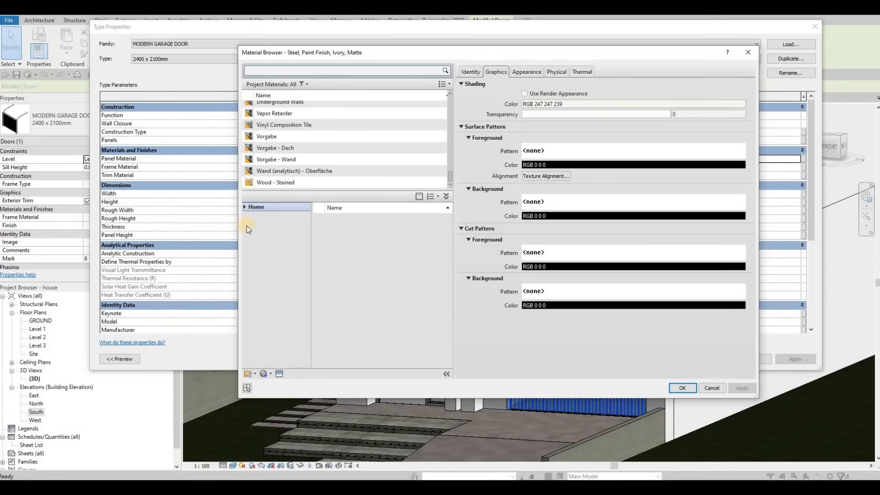
click(278, 305)
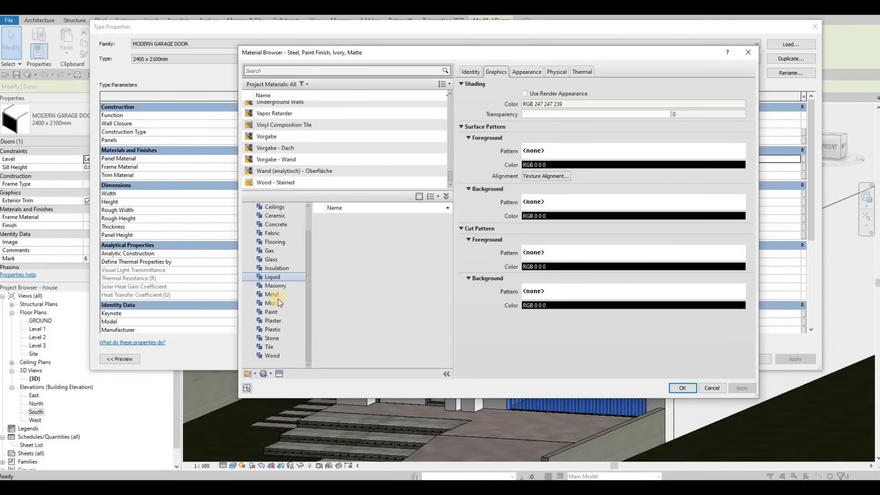
click(275, 295)
scroll(390, 295, down, 3)
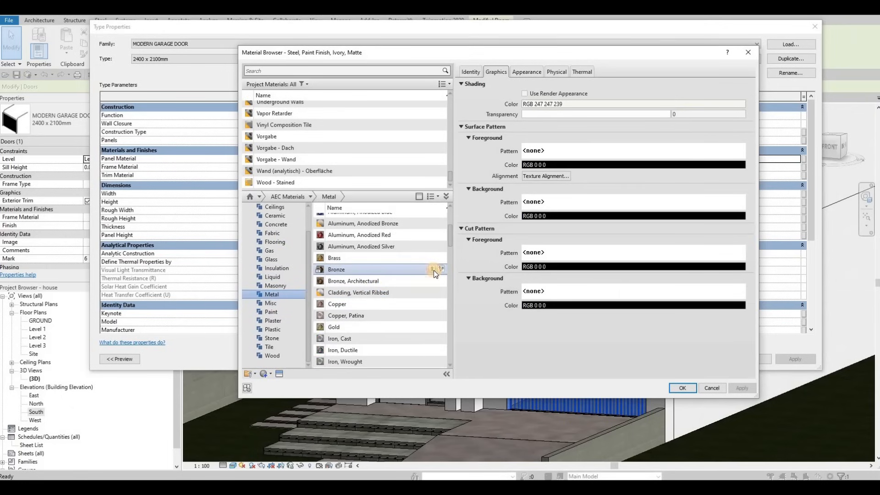
Step: Try adding the library metals Bronze and Iron, Ductile to the project materials
click(433, 270)
key(Escape)
scroll(403, 304, down, 2)
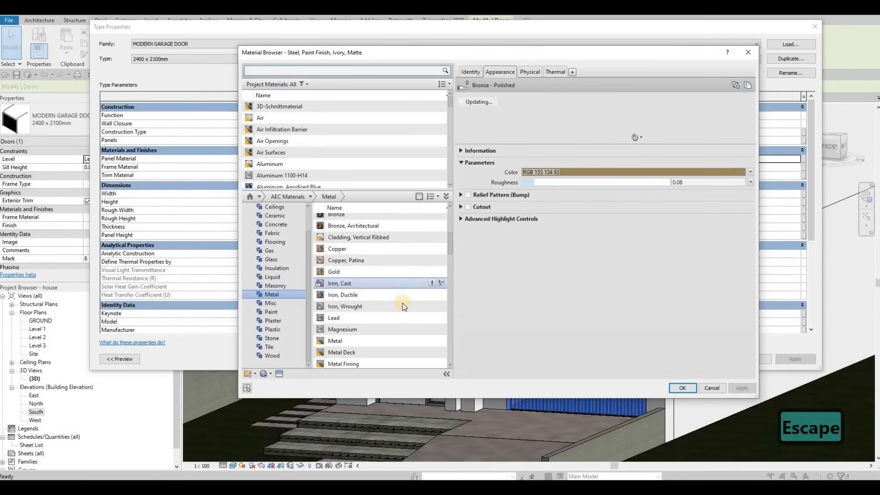
click(429, 294)
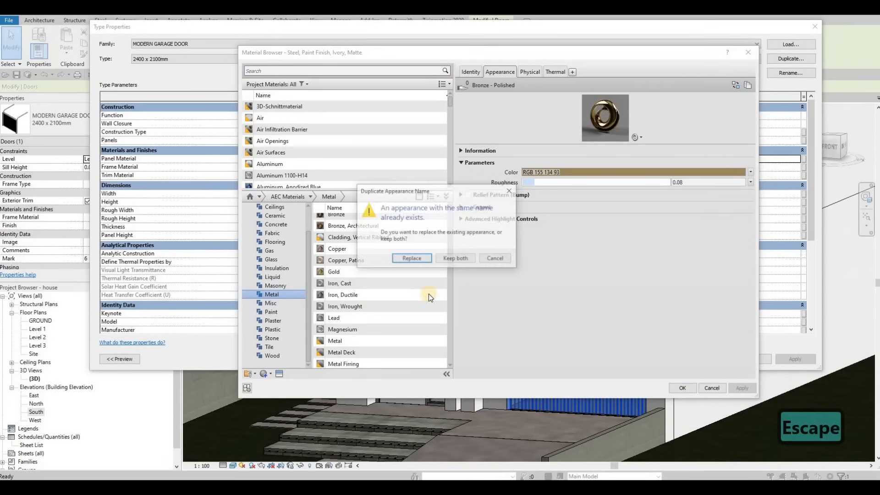
key(Escape)
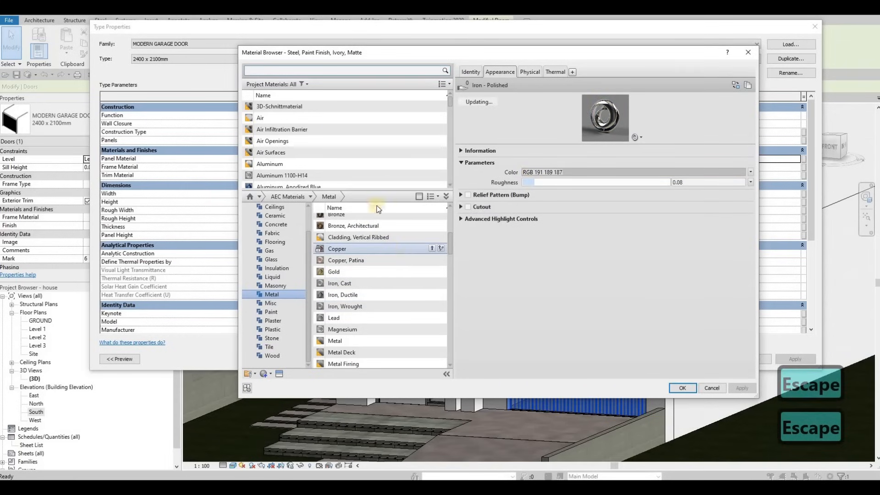
Step: Look through the project materials, check Leather - Black, and choose Metal Panel for the garage door panels
scroll(326, 150, down, 3)
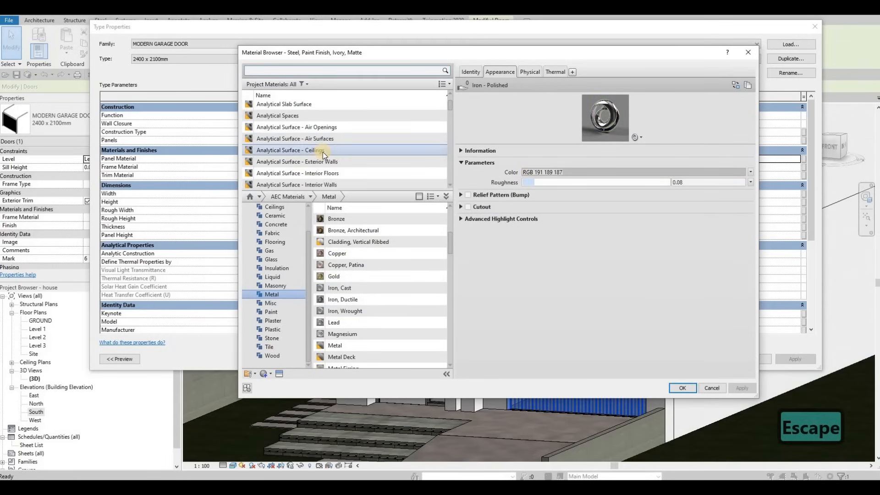
scroll(323, 152, down, 8)
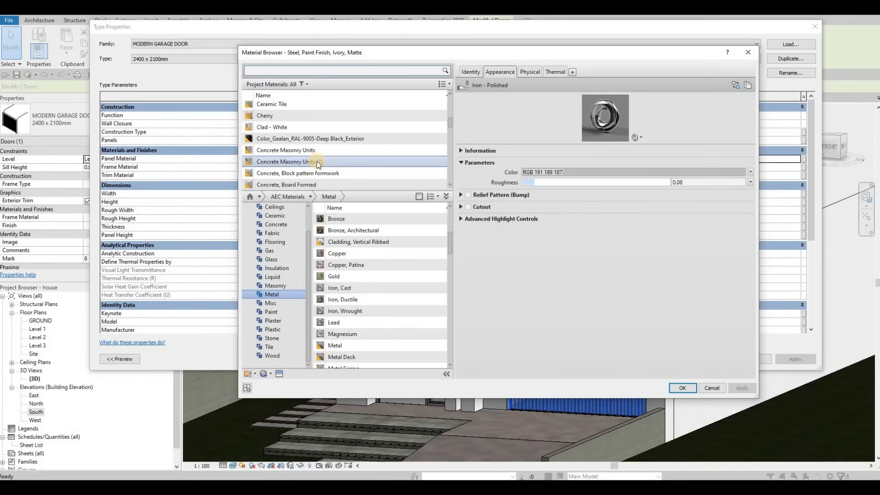
scroll(317, 163, down, 10)
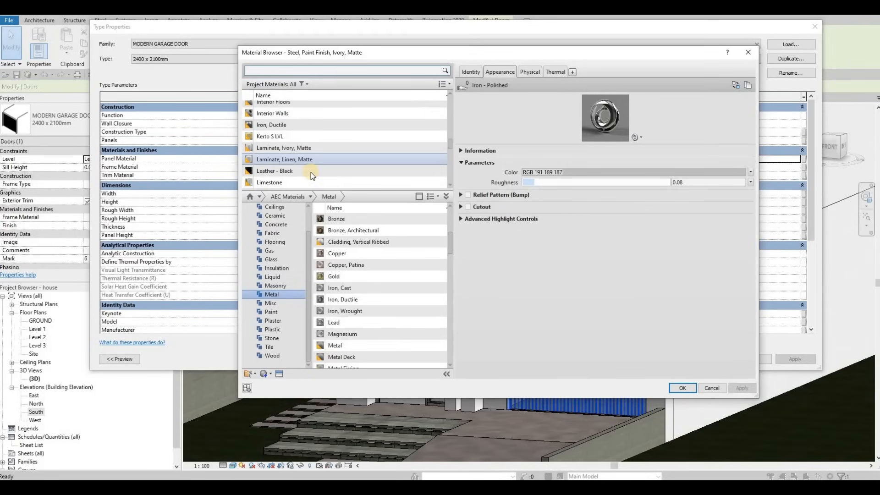
click(311, 173)
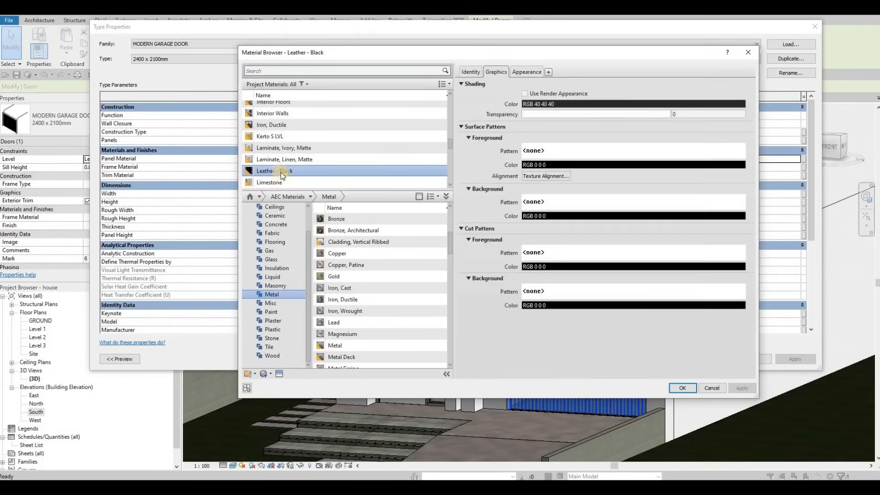
scroll(304, 165, down, 6)
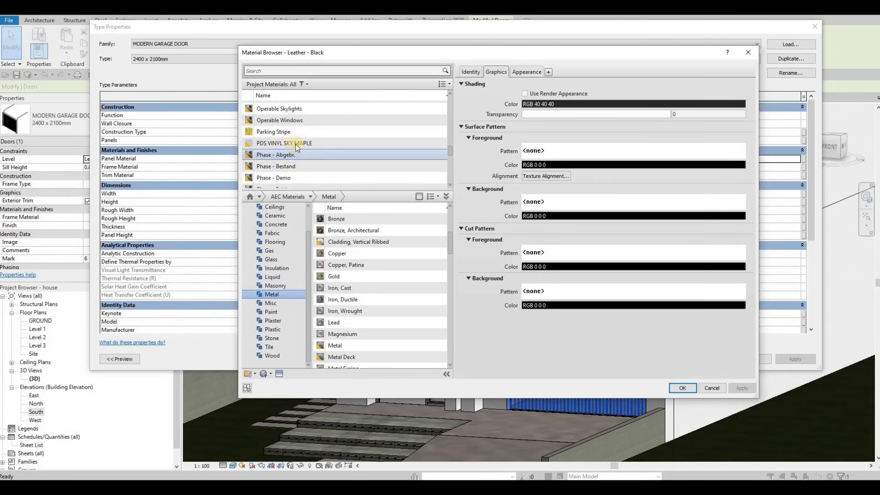
click(293, 130)
scroll(266, 174, down, 3)
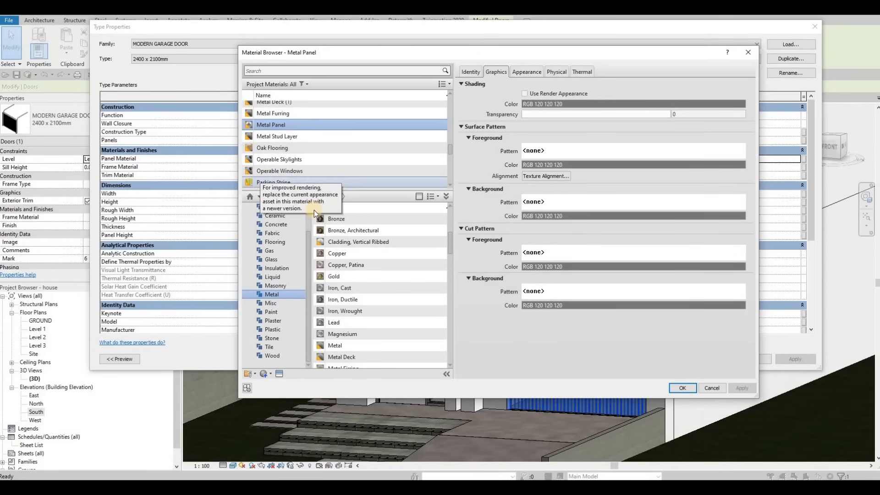
Step: Duplicate the Metal Panel material and assign the copy as the garage door's panel material
click(273, 375)
click(276, 391)
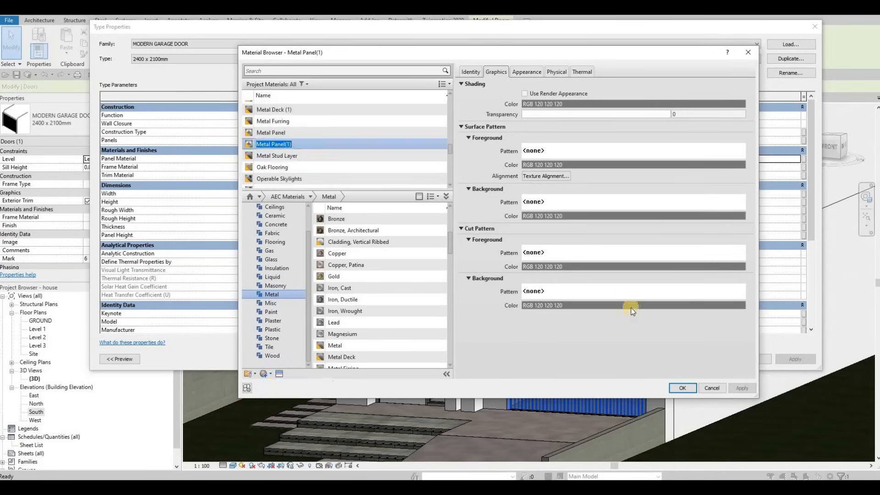
click(738, 388)
click(681, 388)
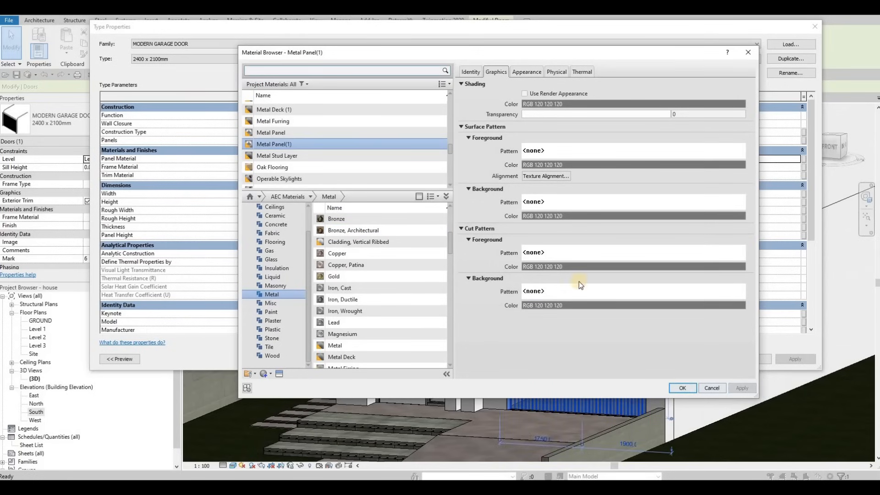
Step: Set the garage door's frame and trim materials to Metal Panel(1) as well, and apply the type changes
click(499, 160)
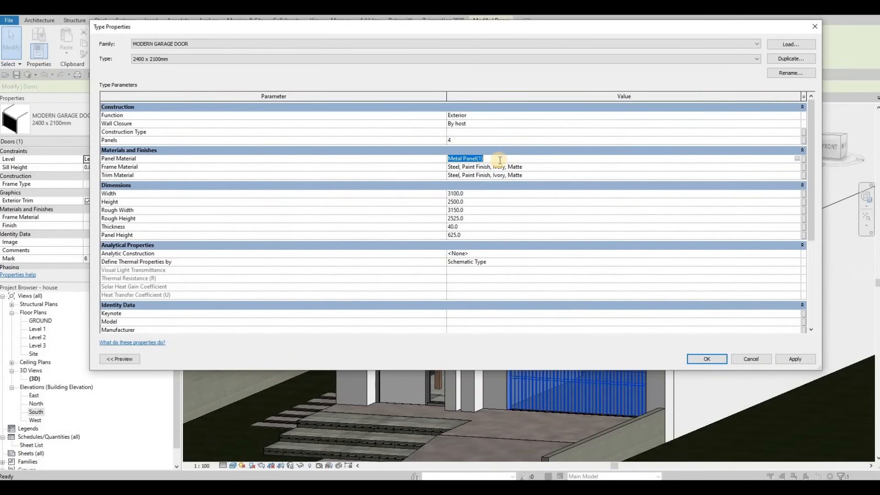
key(ctrl+c)
click(531, 168)
key(ctrl+v)
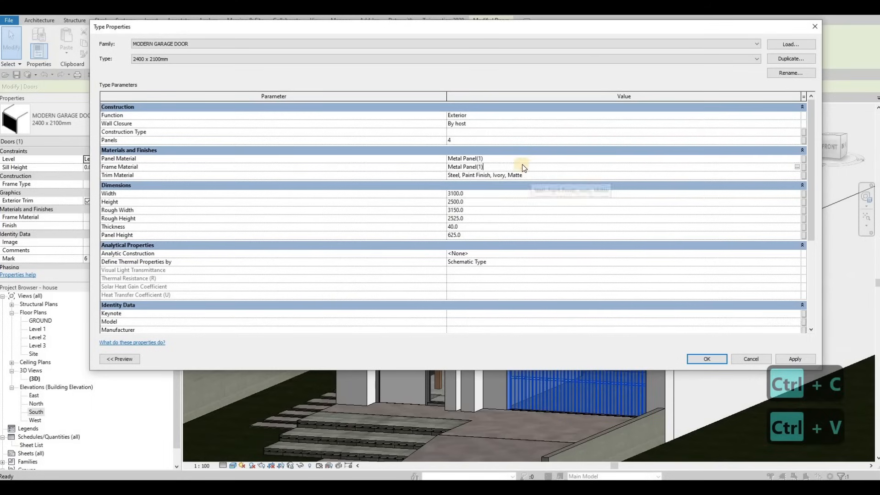
click(522, 175)
key(ctrl+v)
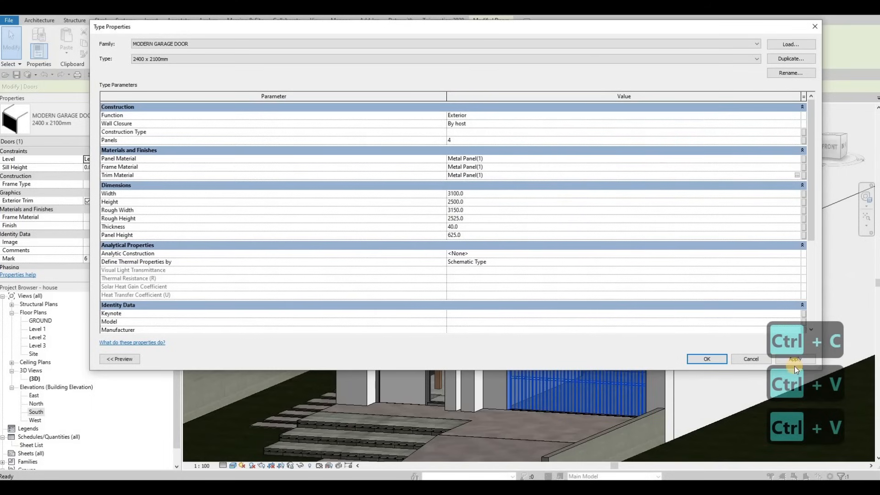
click(717, 360)
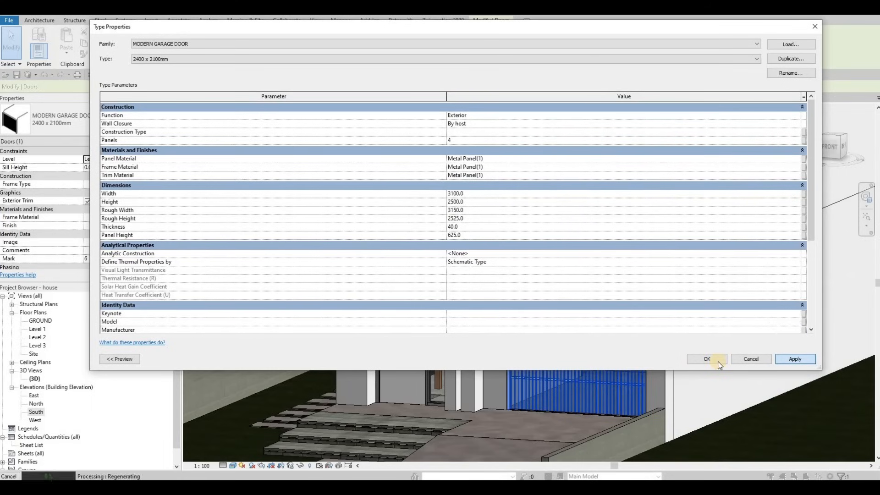
key(Escape)
key(Escape)
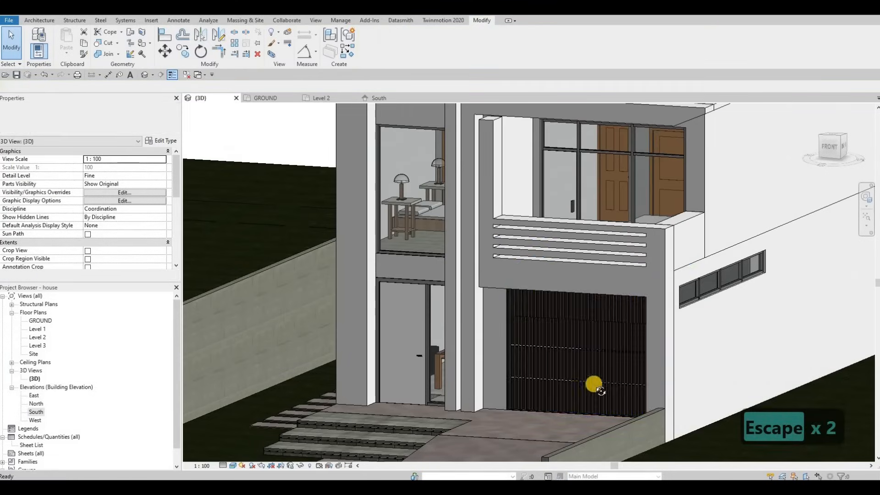
Step: Paint the front face of the upper-floor wall around the tall window with the Metal Stud Layer material
shift+middle_drag(589, 385, 609, 422)
key(Escape)
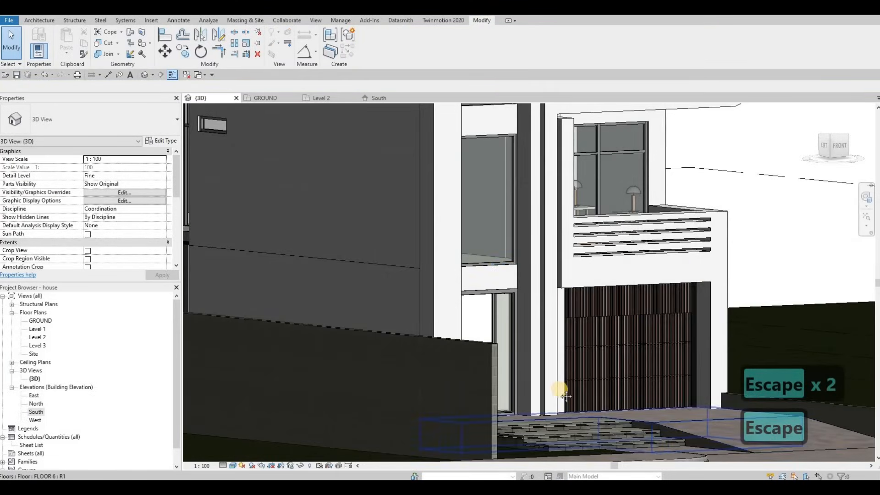
shift+middle_drag(560, 385, 548, 287)
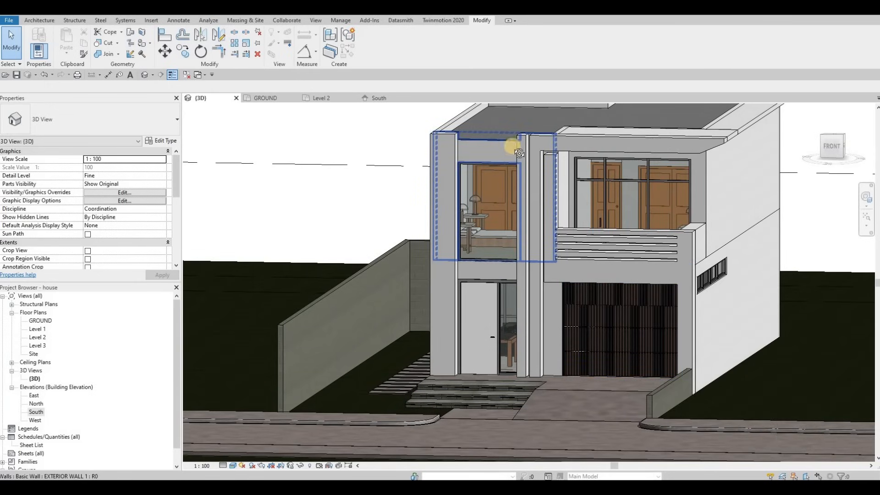
shift+middle_drag(527, 193, 518, 169)
scroll(518, 170, up, 2)
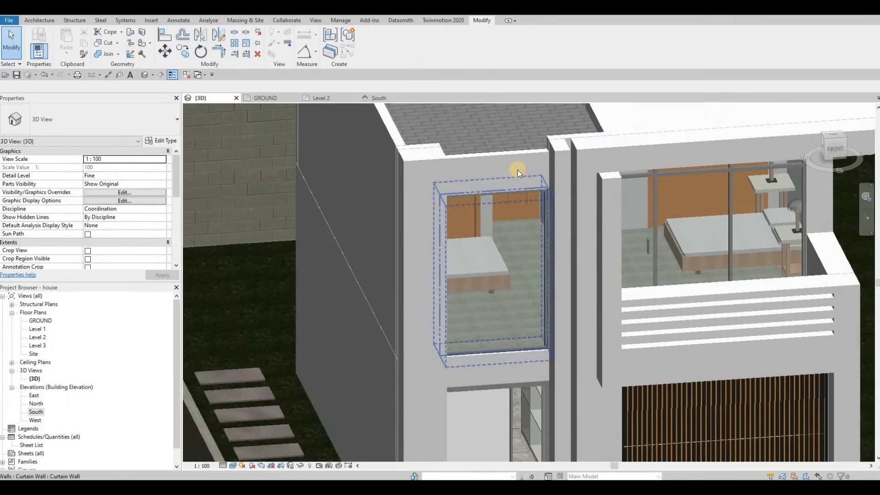
click(502, 174)
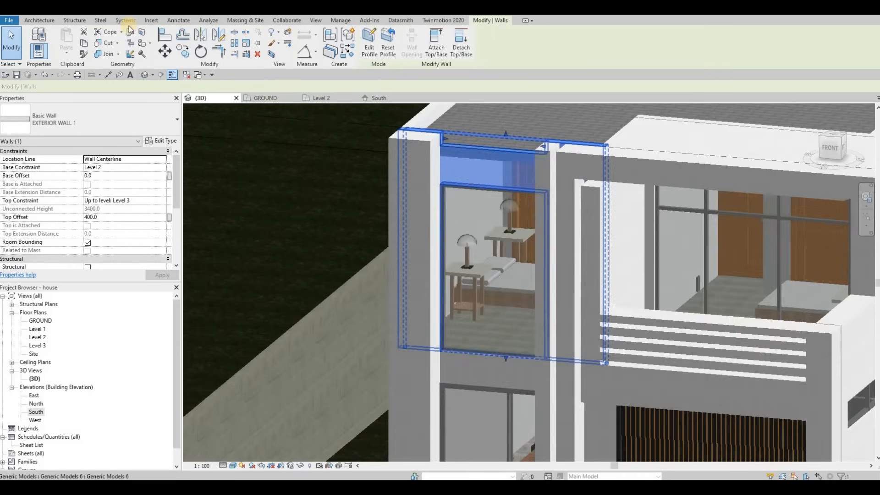
click(150, 44)
click(167, 65)
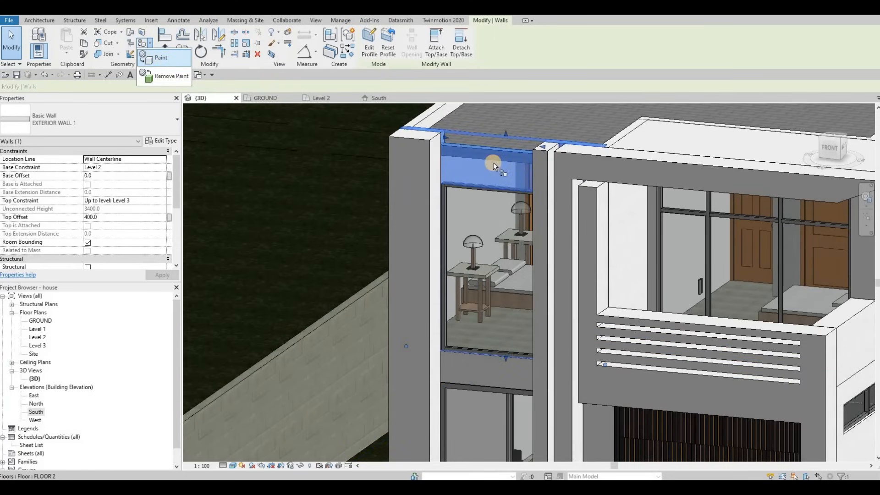
scroll(614, 335, down, 7)
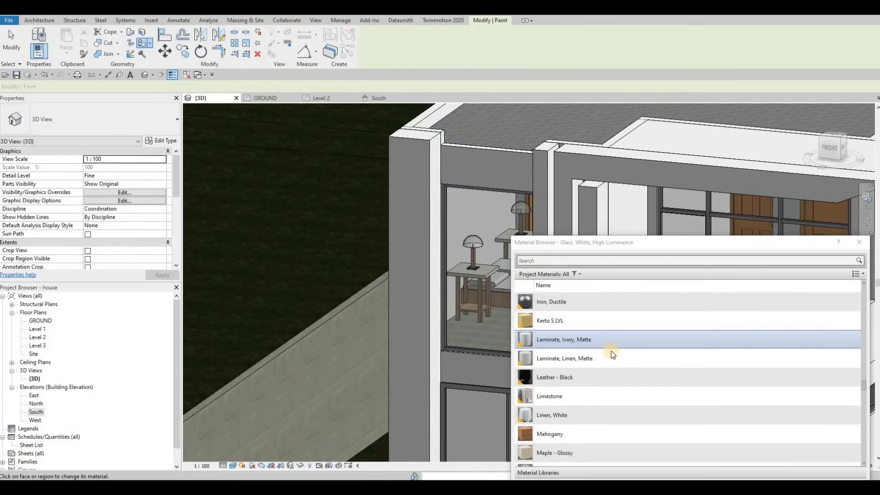
scroll(615, 369, down, 3)
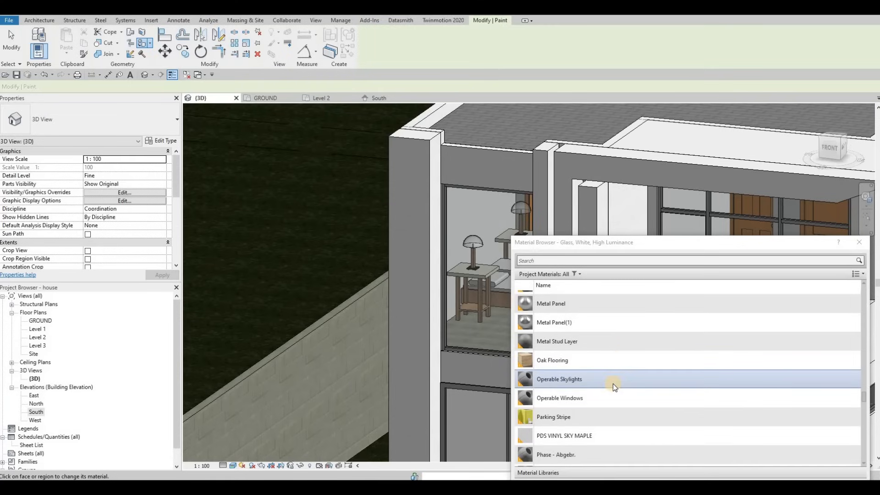
click(621, 343)
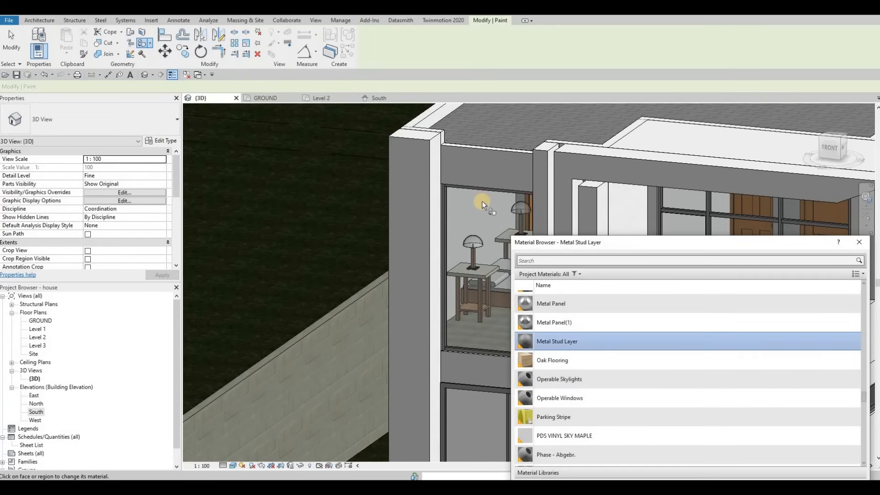
click(477, 166)
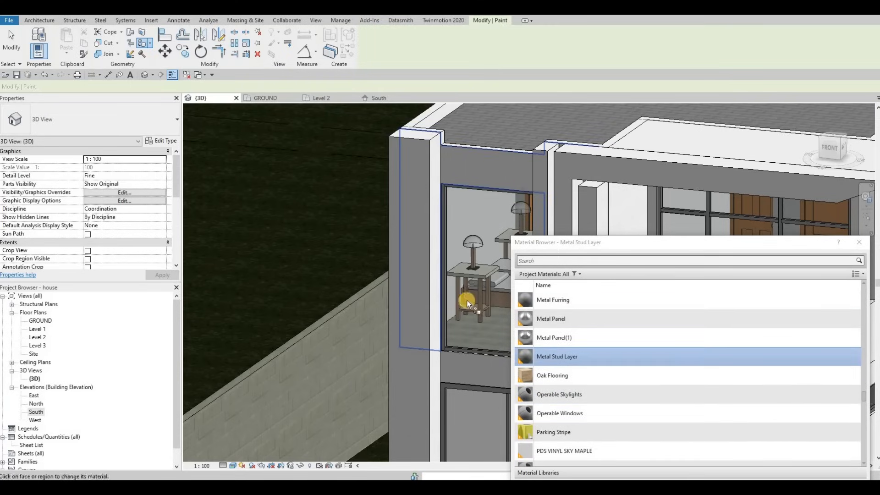
Step: Paint the front wall faces around the entrance and between the floors with Metal Stud Layer, and end painting
scroll(421, 275, down, 3)
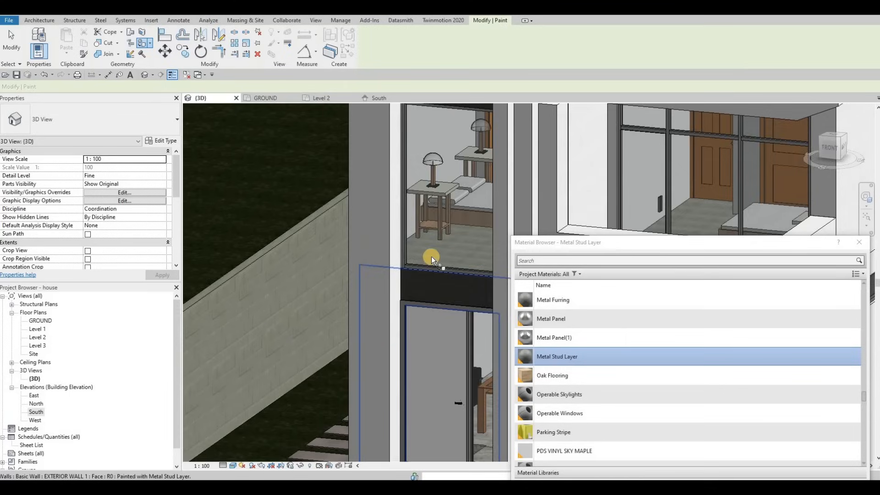
shift+middle_drag(370, 253, 406, 304)
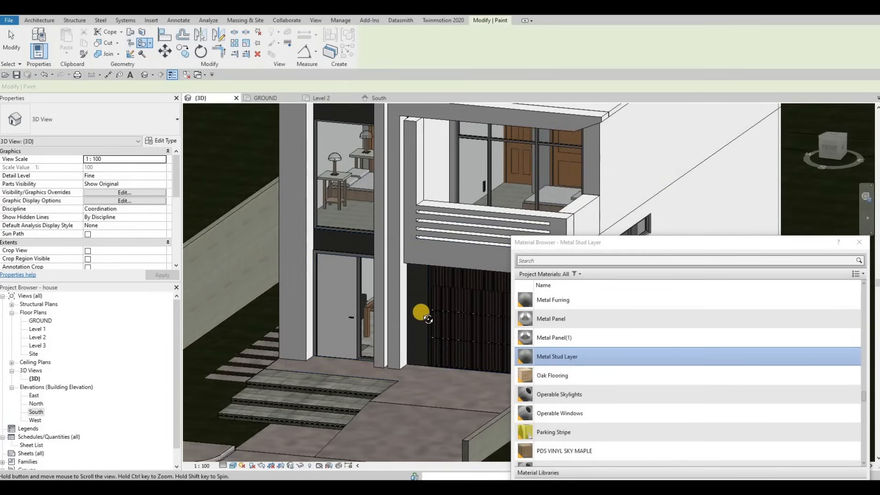
shift+middle_drag(360, 161, 438, 310)
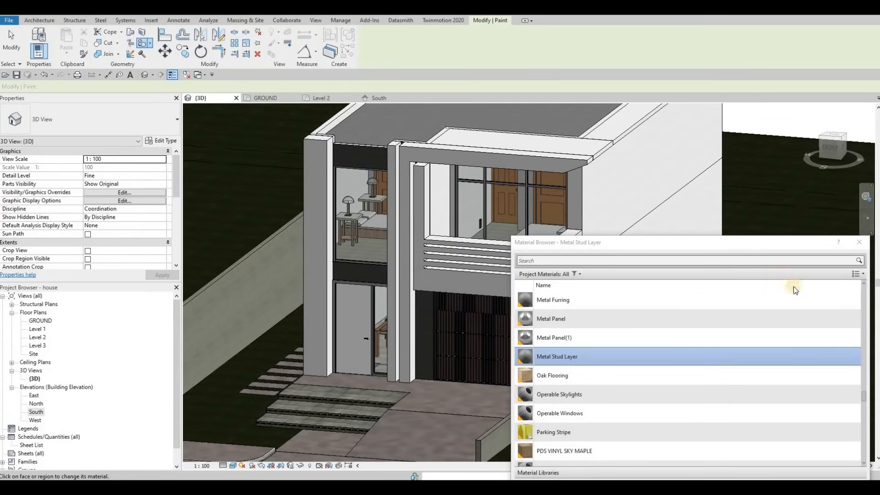
key(Escape)
click(475, 343)
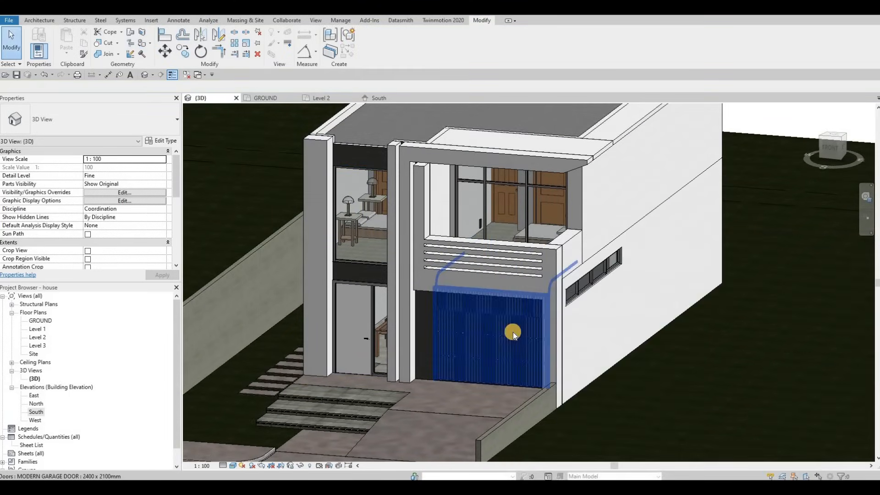
key(Escape)
Step: Open the front facade's generic model for in-place editing
shift+middle_drag(354, 255, 402, 206)
click(390, 119)
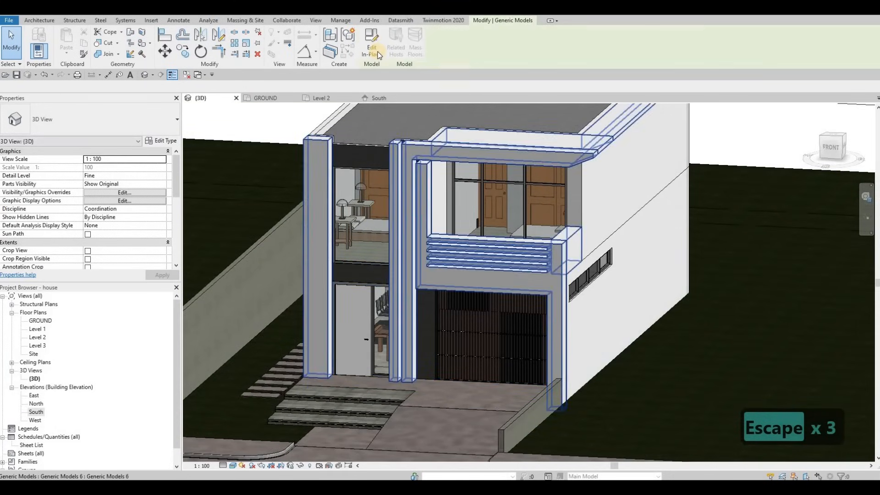
click(379, 55)
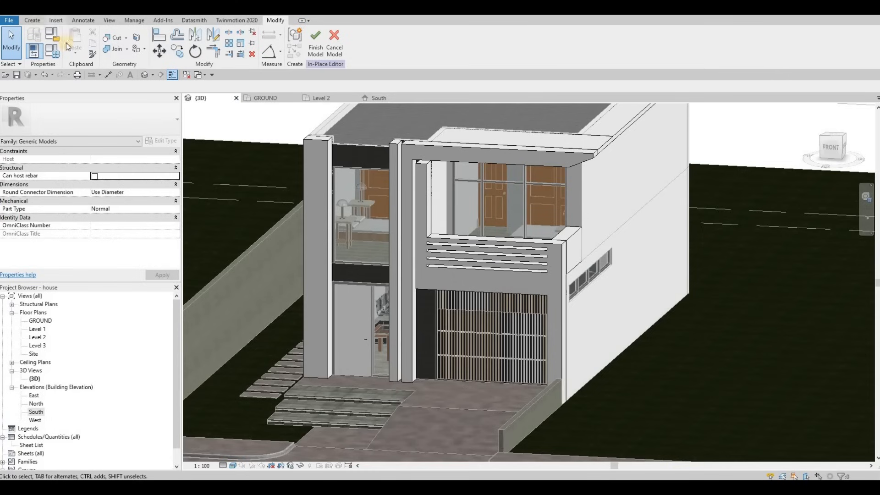
Step: Create a sweep path from the balcony parapet's two inner top edges, trimmed to meet at the corner
click(32, 20)
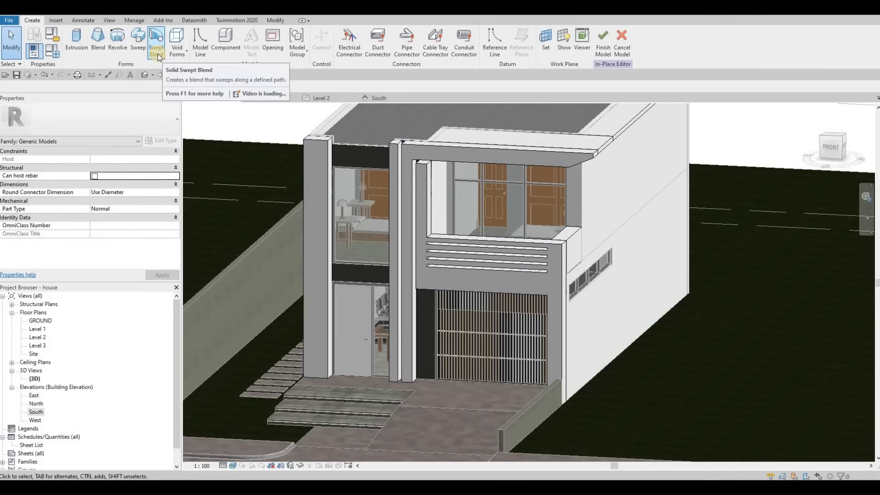
click(138, 41)
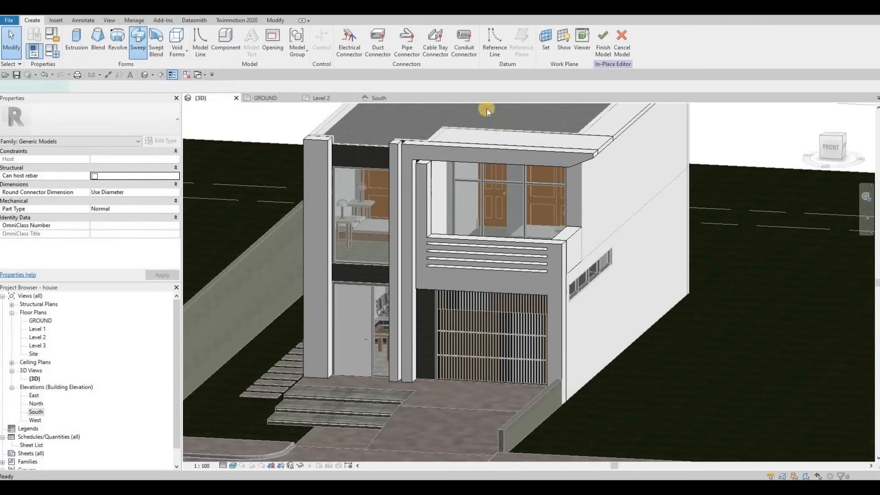
click(417, 53)
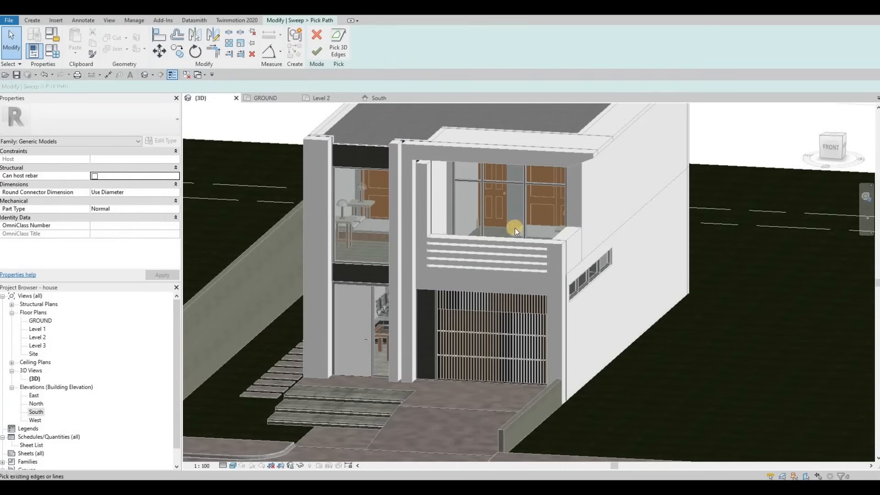
scroll(513, 228, up, 5)
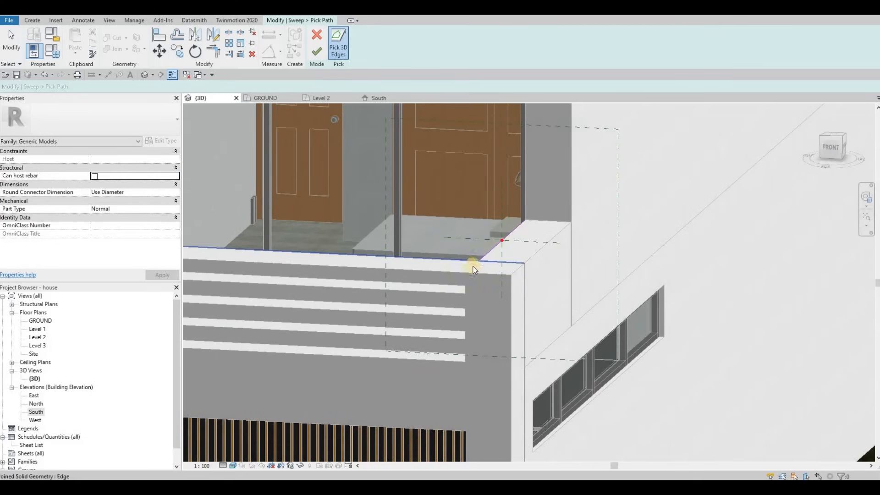
scroll(587, 289, up, 3)
key(Escape)
key(Escape)
key(Escape)
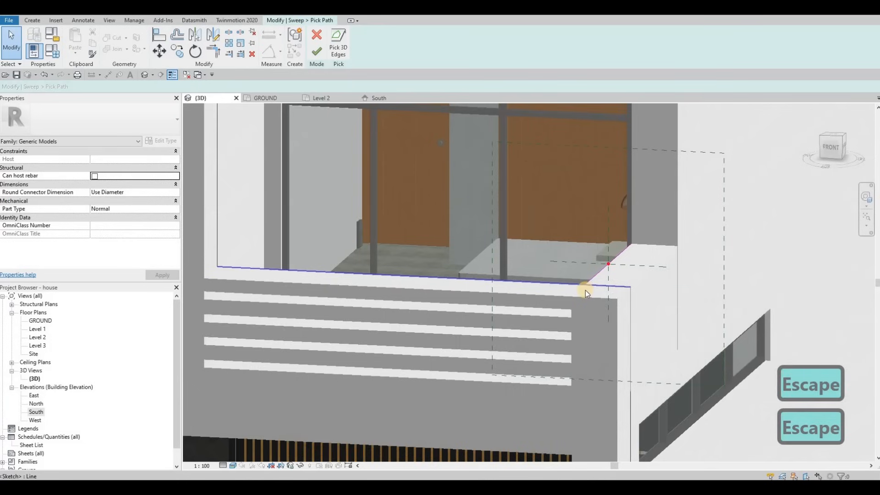
key(t)
key(r)
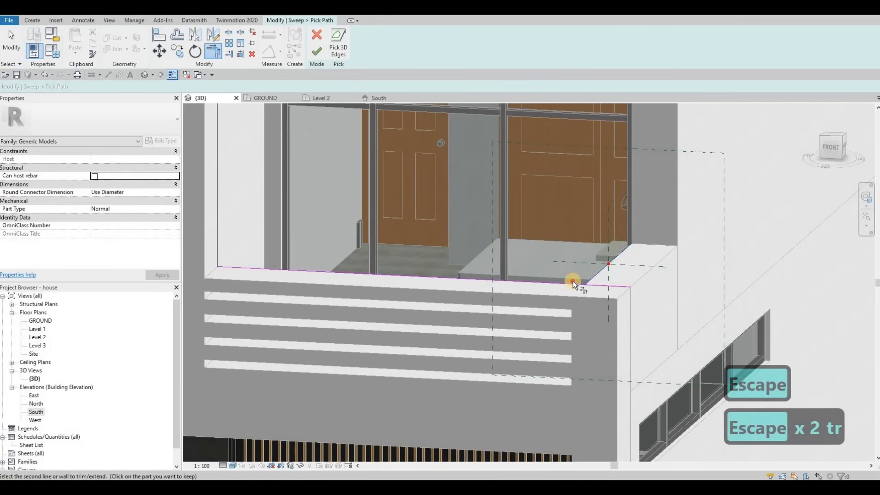
click(573, 282)
click(316, 52)
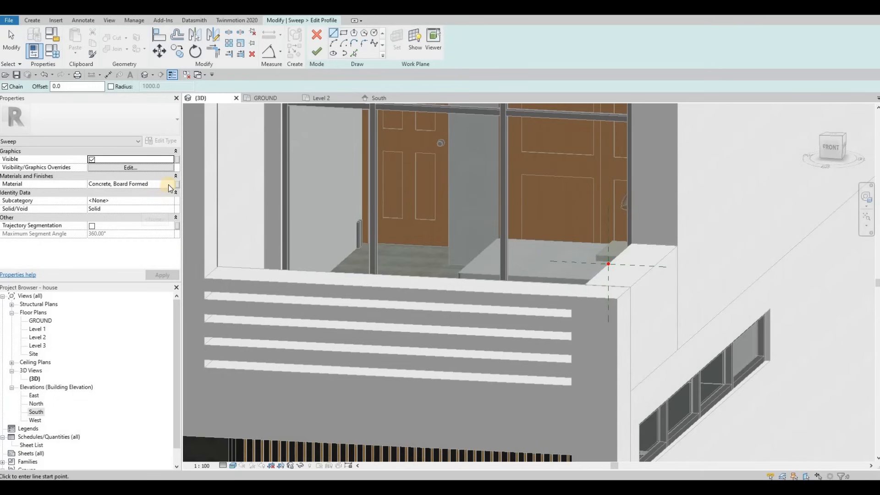
Step: Search the materials for "metal panel" and assign Metal Panel(1) to the sweep
click(167, 184)
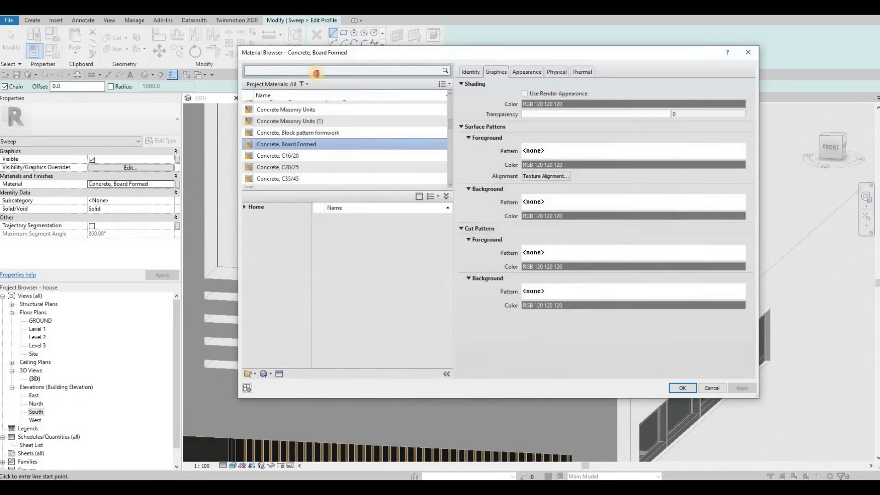
click(317, 72)
text(met)
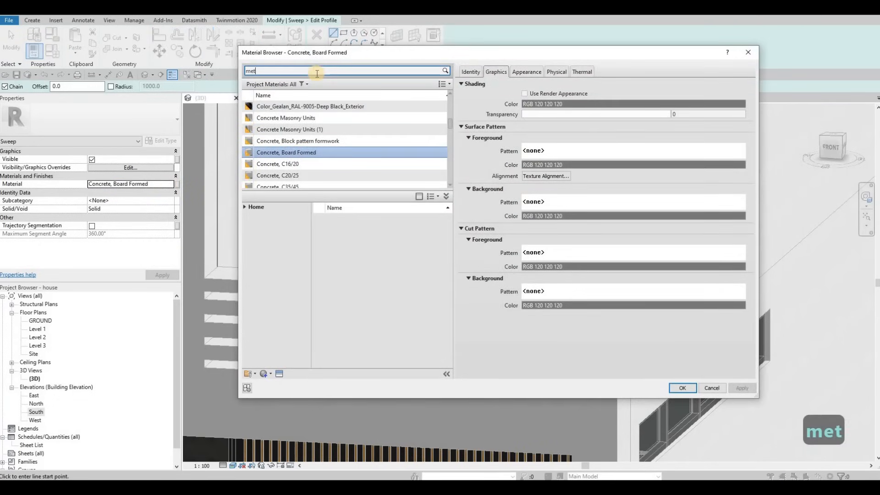
text(al)
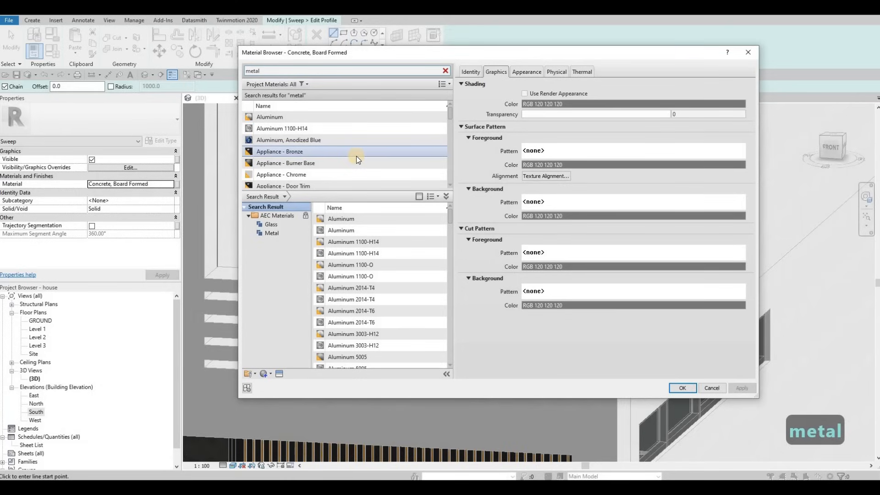
text( panel)
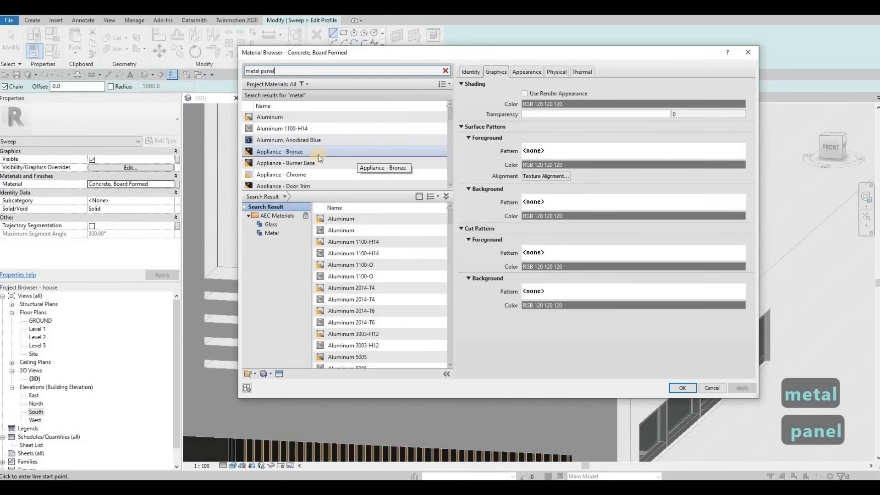
click(307, 132)
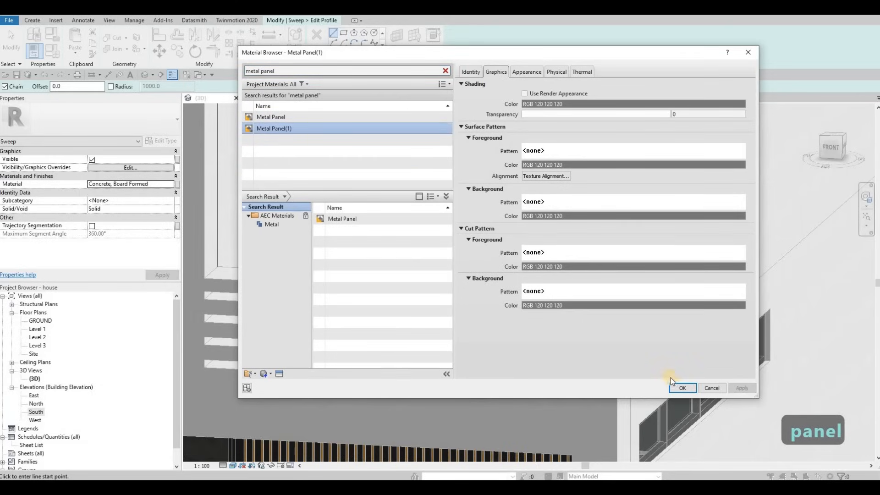
key(Return)
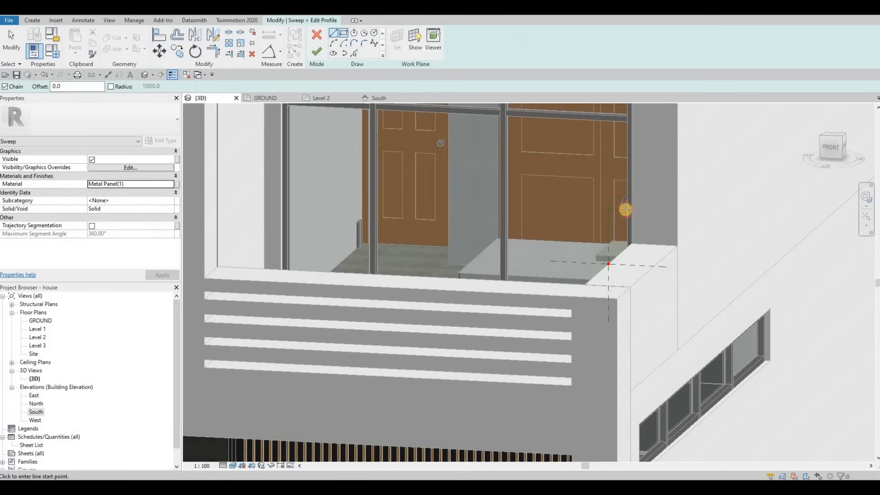
Step: Sketch a rectangular profile about 460 by 30 mm from the path point across the parapet top, and finish the sweep
scroll(591, 304, up, 3)
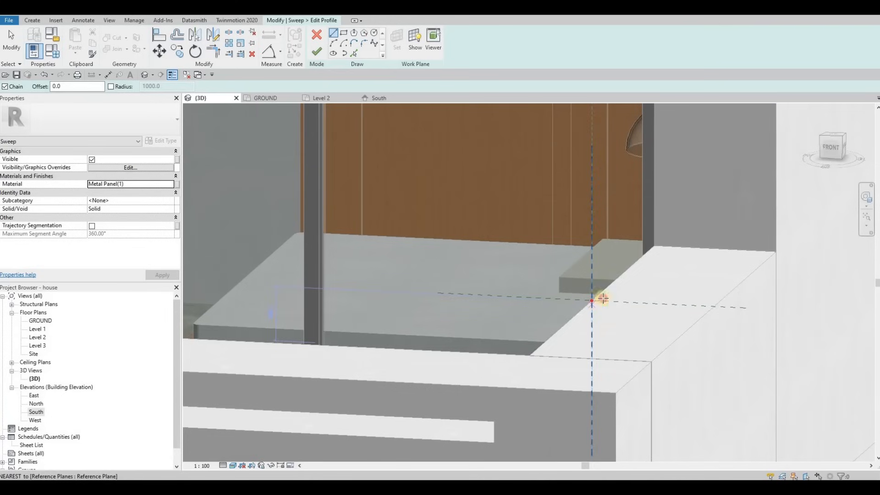
click(592, 300)
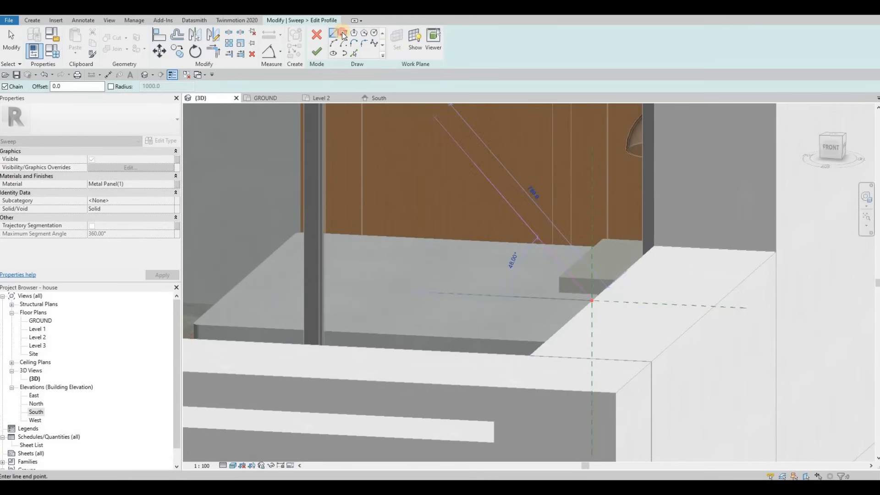
key(Escape)
click(344, 33)
click(592, 300)
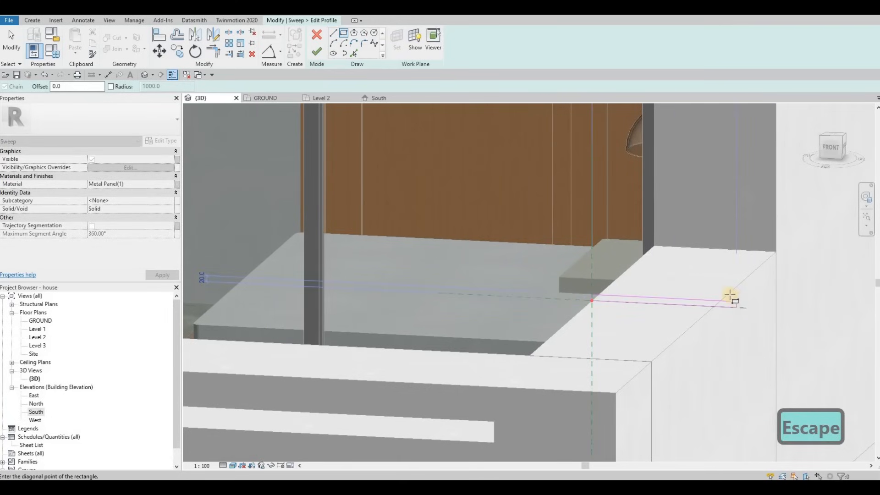
scroll(737, 302, up, 3)
click(730, 300)
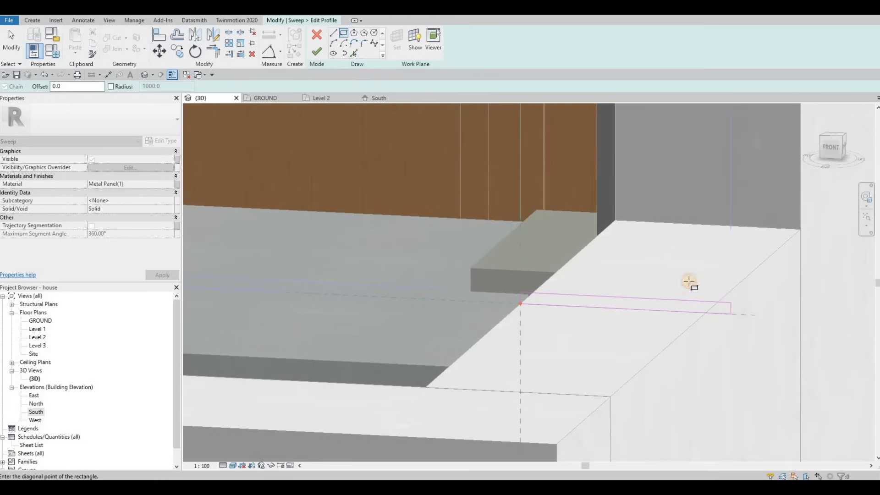
click(318, 53)
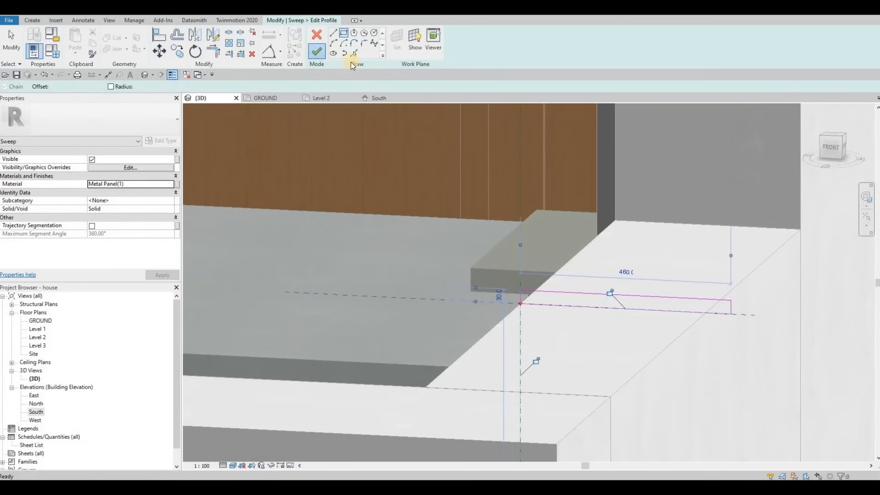
click(320, 50)
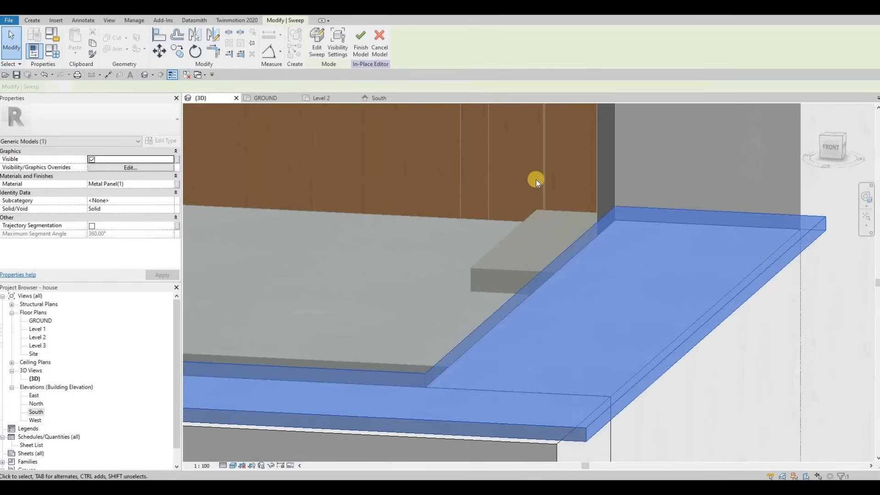
Step: Edit the parapet sweep's profile, moving its outer edge outward to a width of about 510 mm, and finish the sweep
shift+middle_drag(536, 180, 582, 209)
key(Escape)
click(582, 209)
scroll(580, 209, up, 3)
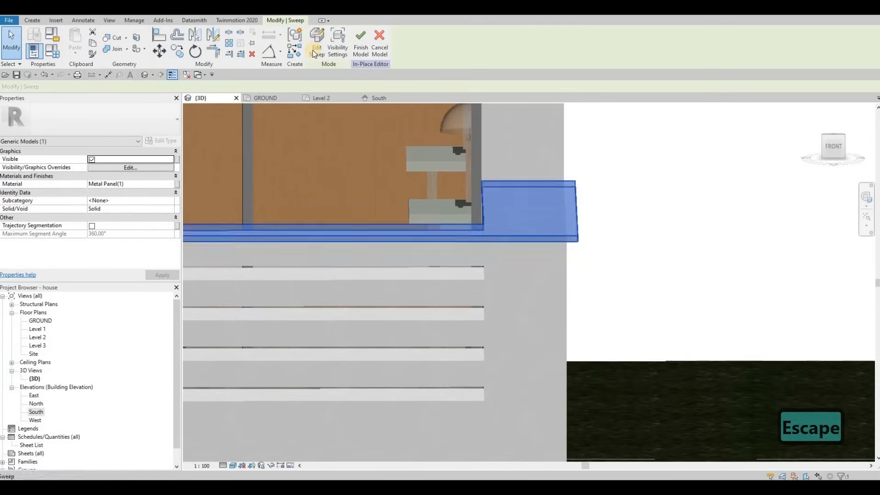
double_click(549, 207)
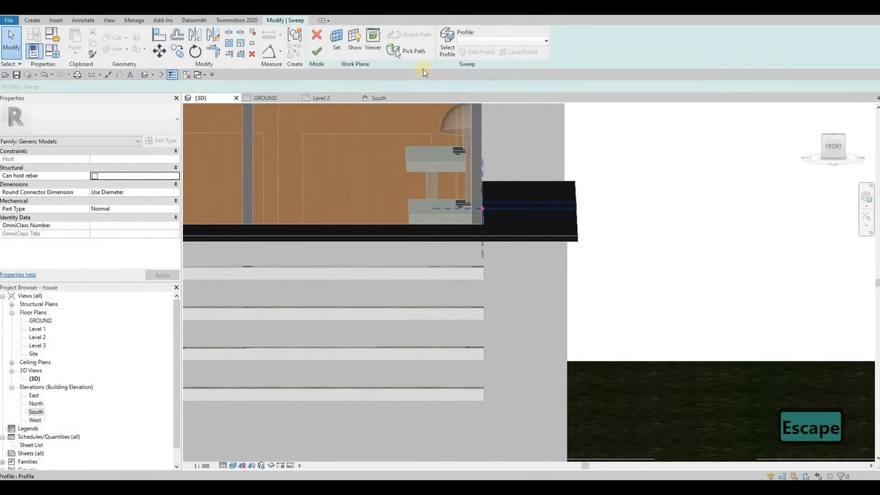
scroll(588, 236, up, 3)
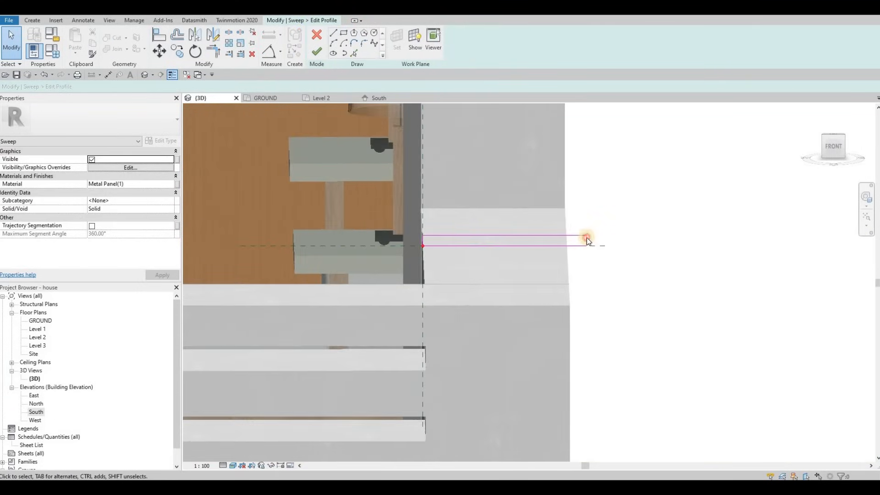
scroll(596, 241, up, 2)
scroll(588, 238, up, 1)
drag(588, 242, 625, 245)
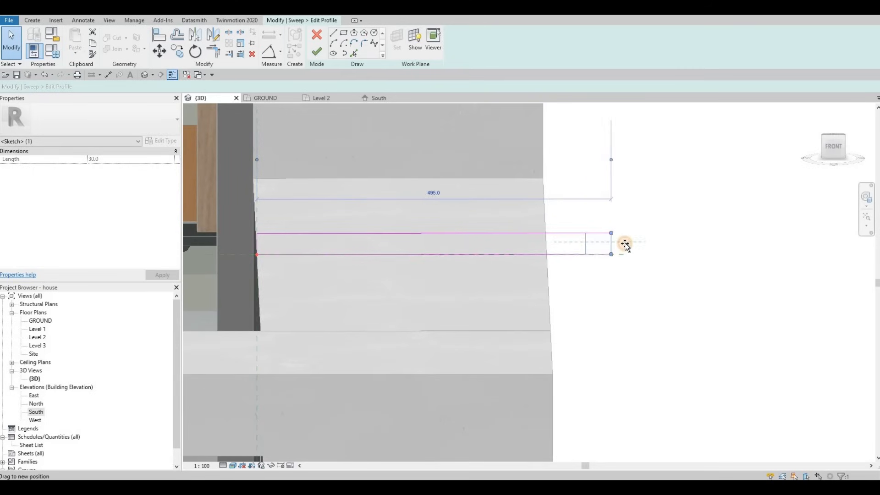
click(316, 54)
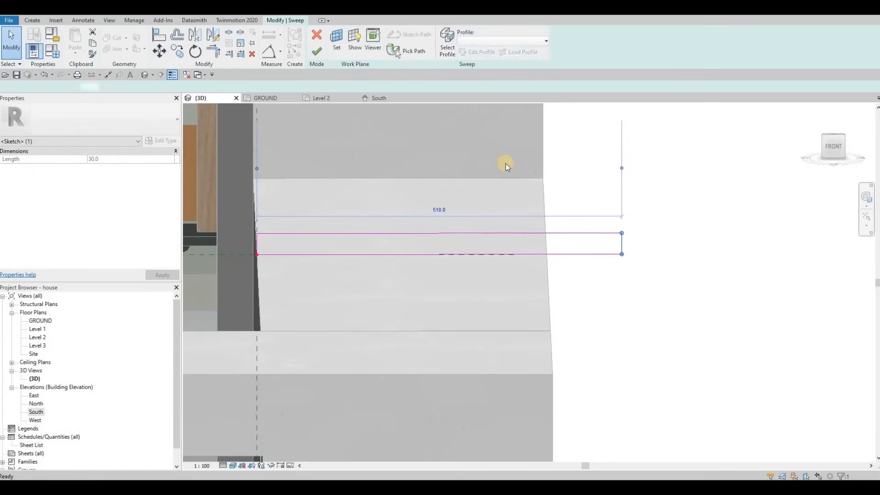
scroll(505, 163, down, 4)
mouse_move(462, 205)
shift+middle_down()
mouse_move(387, 182)
mouse_move(535, 181)
mouse_move(479, 206)
mouse_move(466, 275)
mouse_move(479, 230)
mouse_move(491, 261)
mouse_move(613, 314)
mouse_move(589, 290)
mouse_move(569, 240)
shift+middle_up()
key(Escape)
key(Escape)
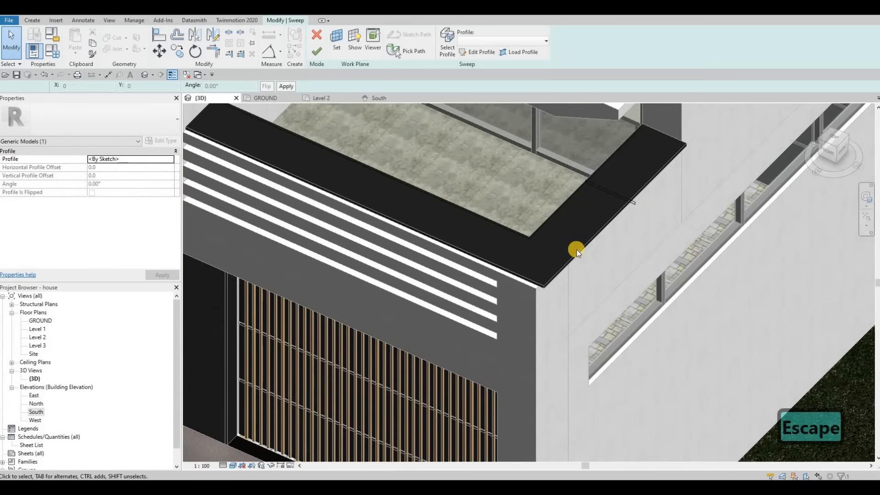
click(316, 52)
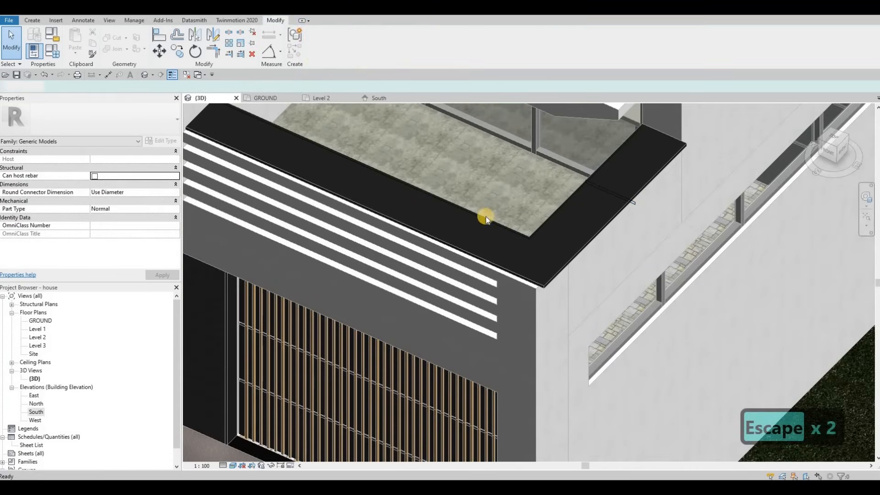
Step: Delete the Metal Panel(1) sweep from the top of the balcony parapet
shift+middle_drag(441, 127, 567, 282)
key(Escape)
click(534, 251)
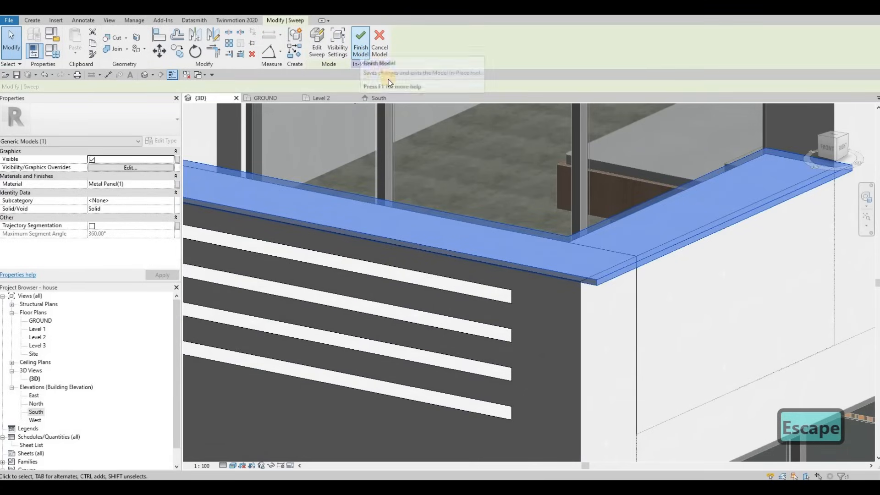
key(Delete)
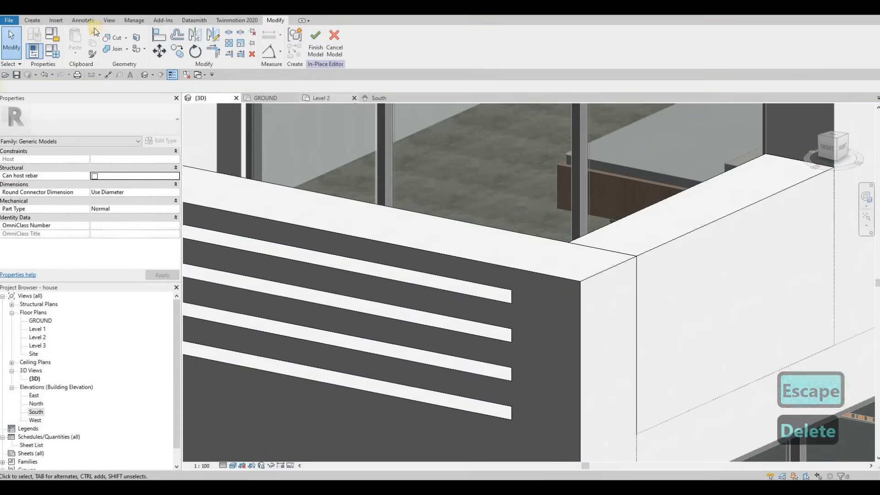
Step: Start a solid extrusion, search the materials for "metal panel" and assign Metal Panel(1) to it
click(34, 20)
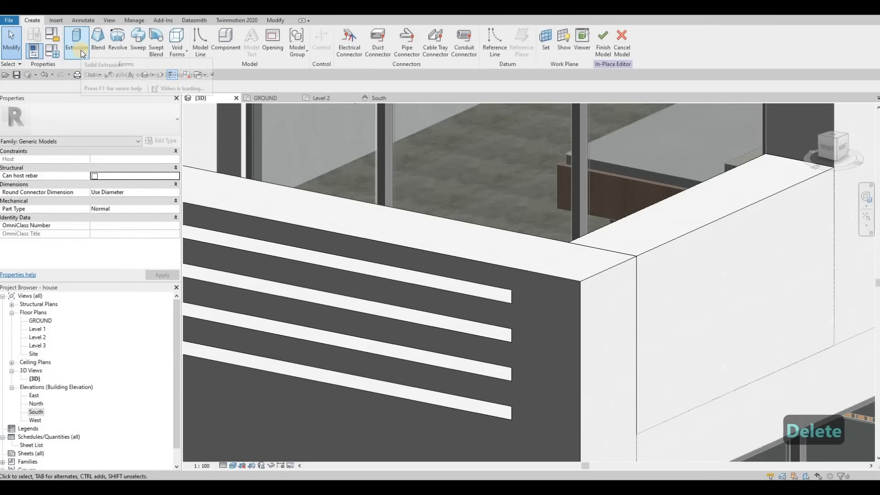
click(80, 50)
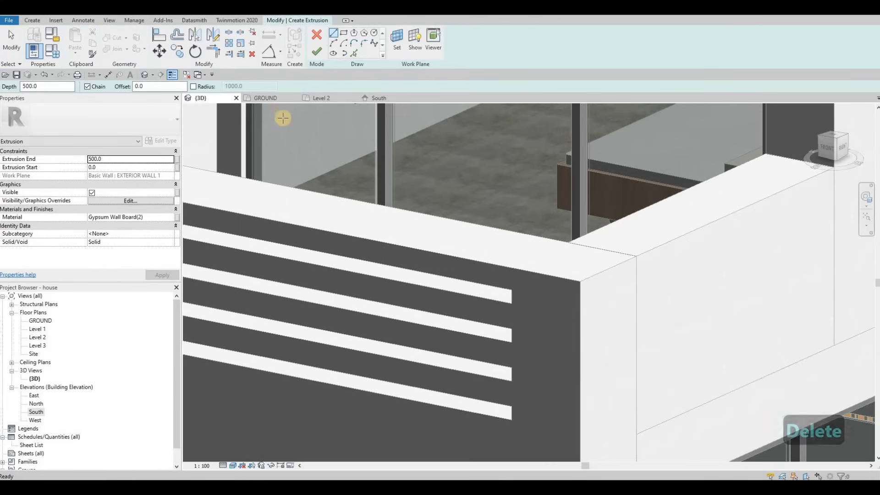
click(169, 217)
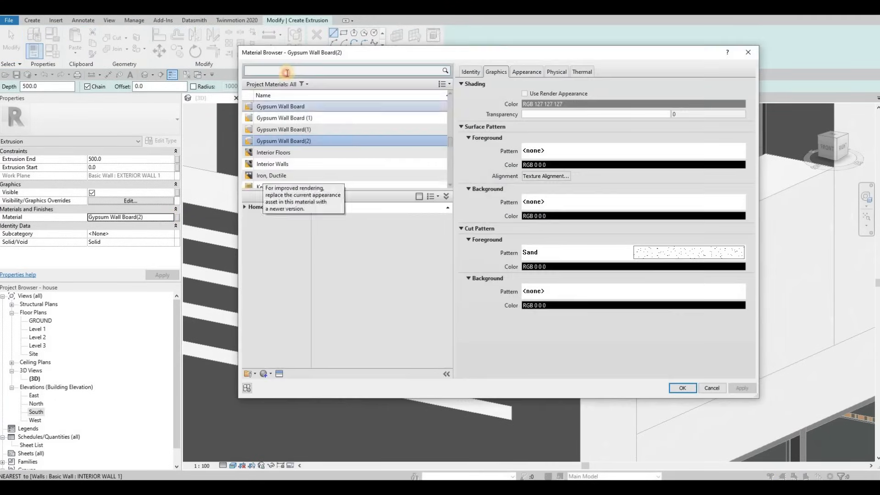
click(286, 72)
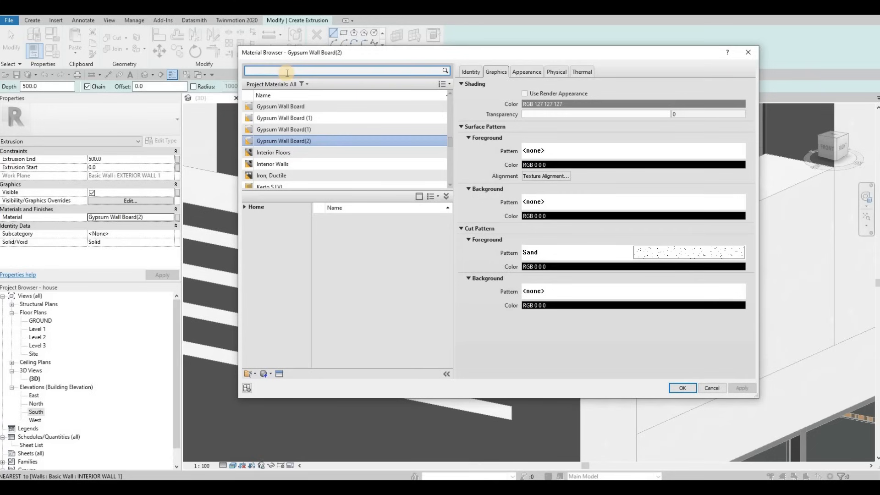
text(met)
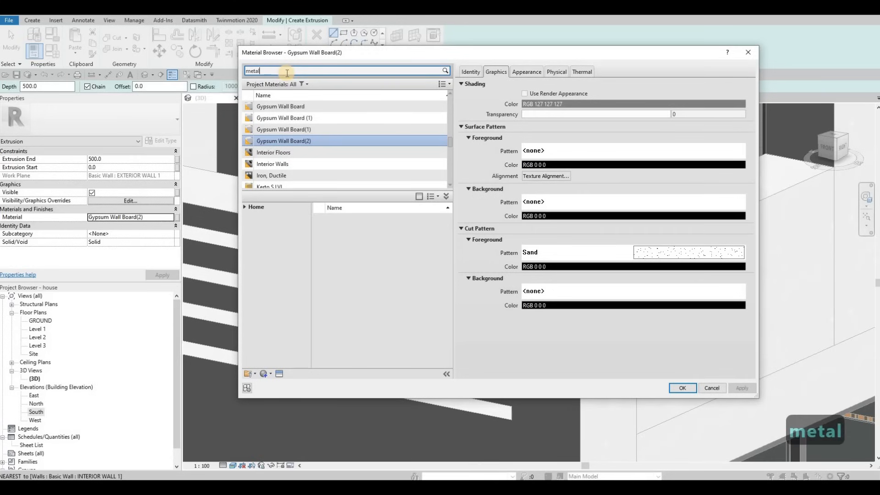
text(al )
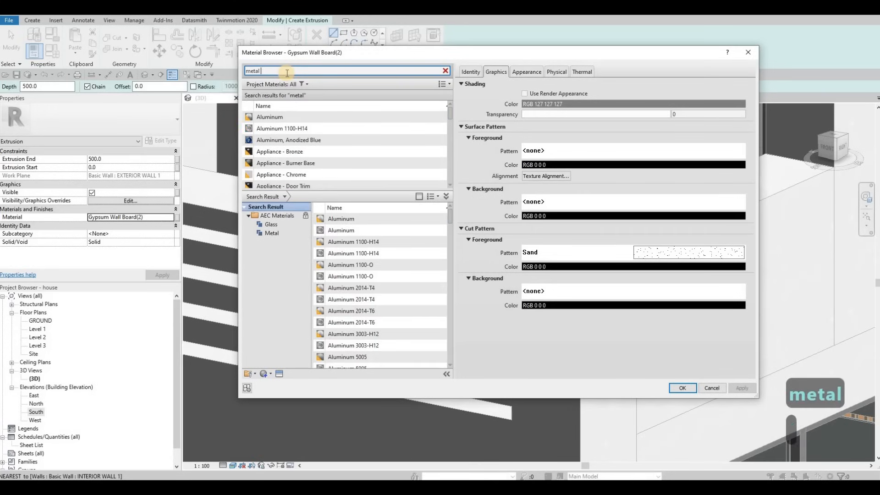
text(panel)
click(302, 129)
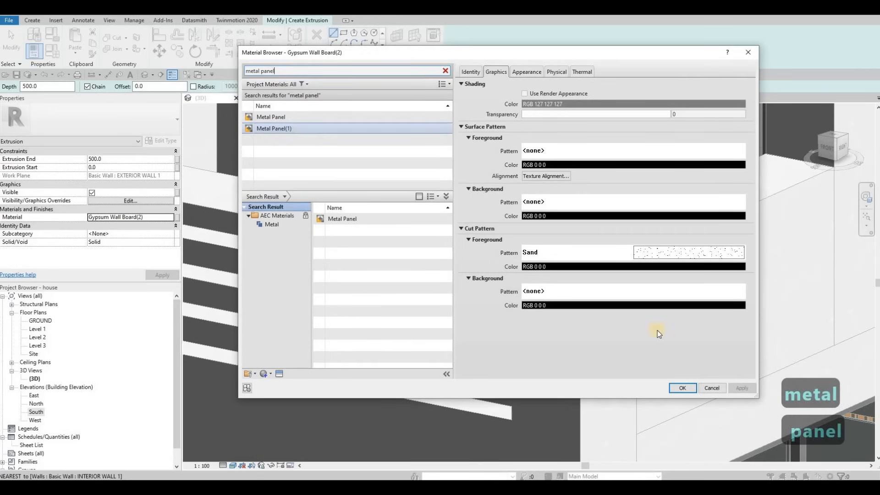
click(685, 389)
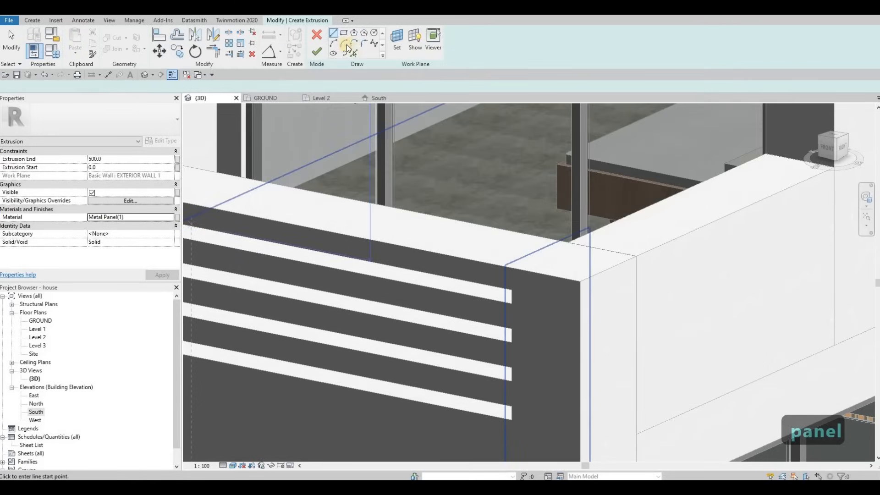
Step: Try to sketch a line along the outer top edge of the balcony parapet's side return, from the wall to the front corner
click(354, 43)
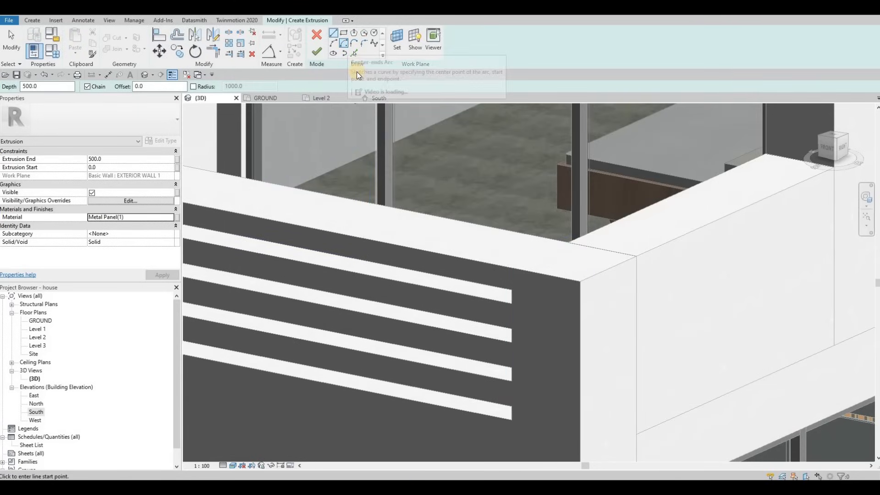
scroll(532, 209, down, 1)
middle_drag(526, 192, 540, 215)
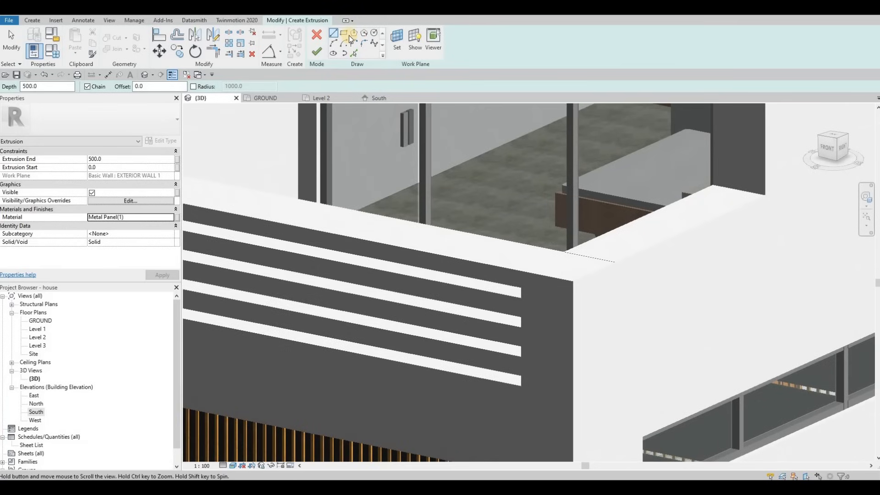
click(346, 34)
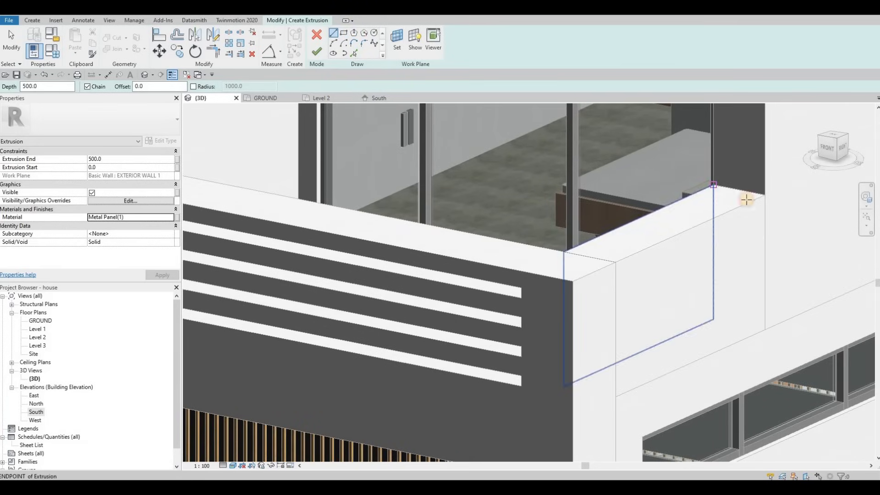
click(765, 195)
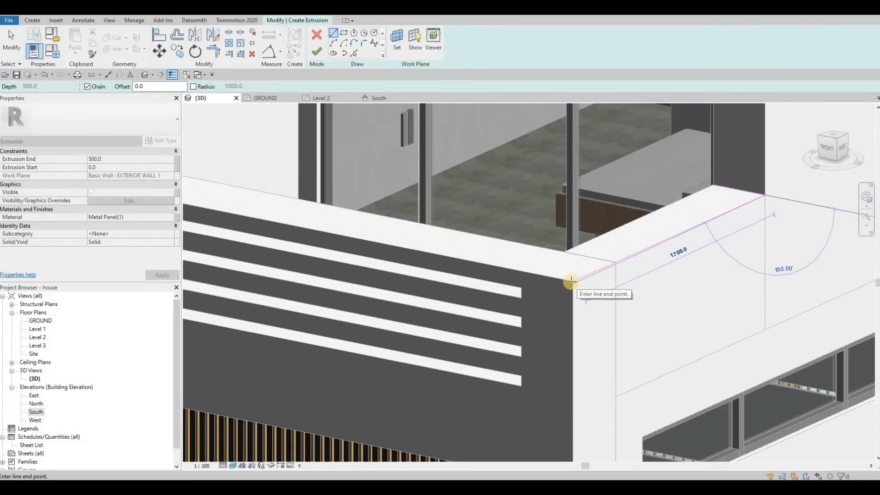
scroll(572, 282, down, 1)
middle_drag(572, 282, 589, 295)
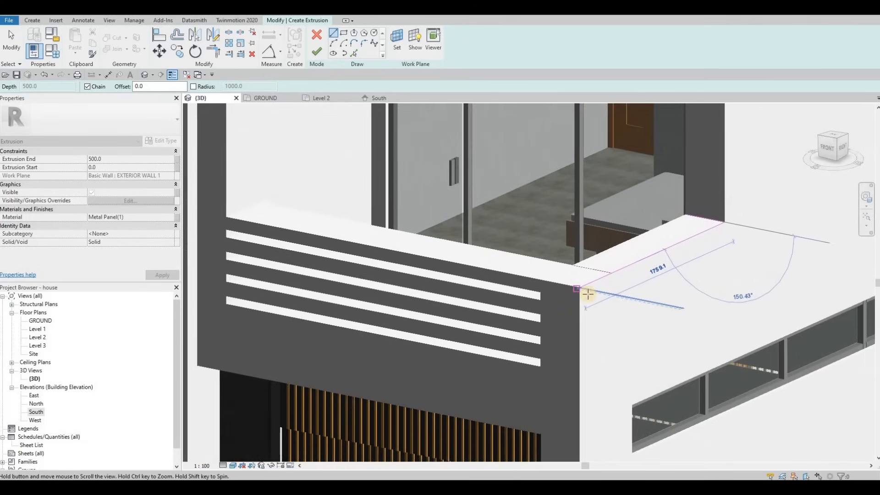
scroll(581, 294, up, 1)
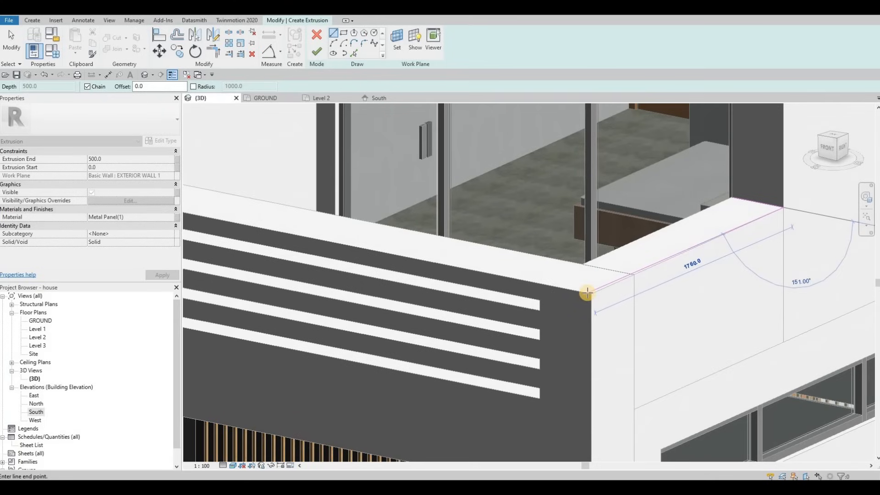
shift+middle_drag(682, 323, 733, 305)
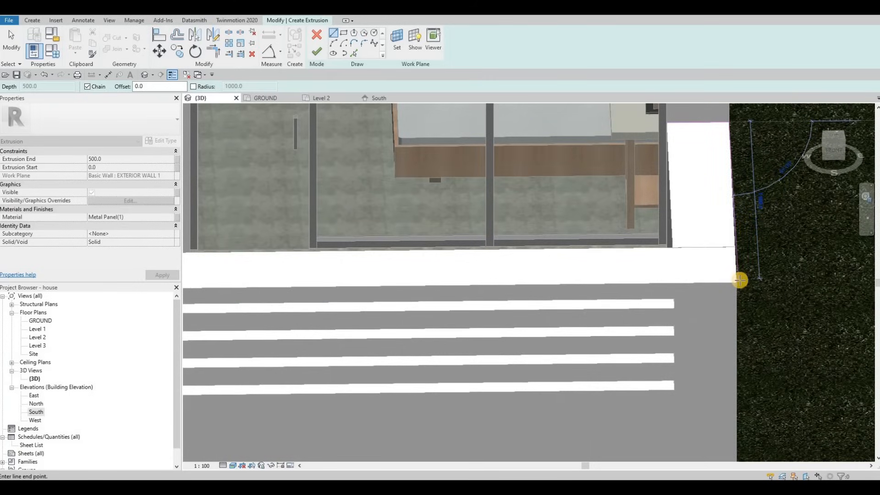
click(738, 283)
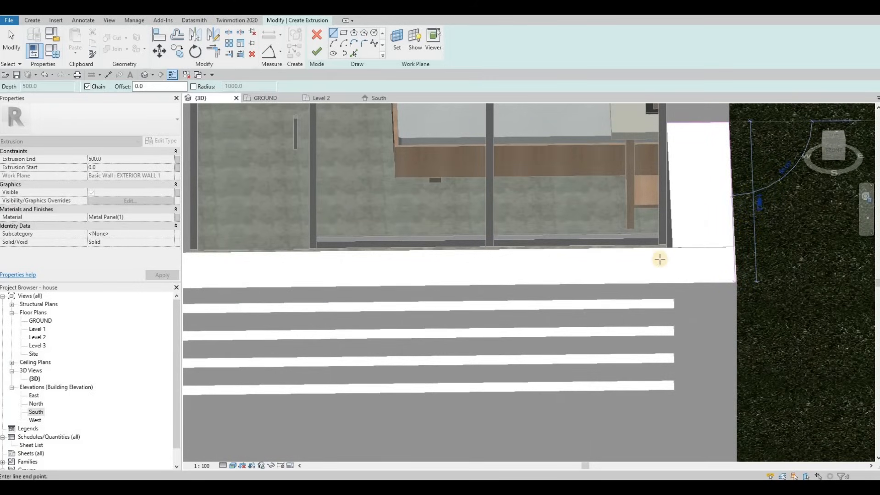
key(Escape)
key(Escape)
Step: Try to pick the top edges of the balcony parapet's side return as boundary lines for the extrusion
scroll(660, 259, down, 3)
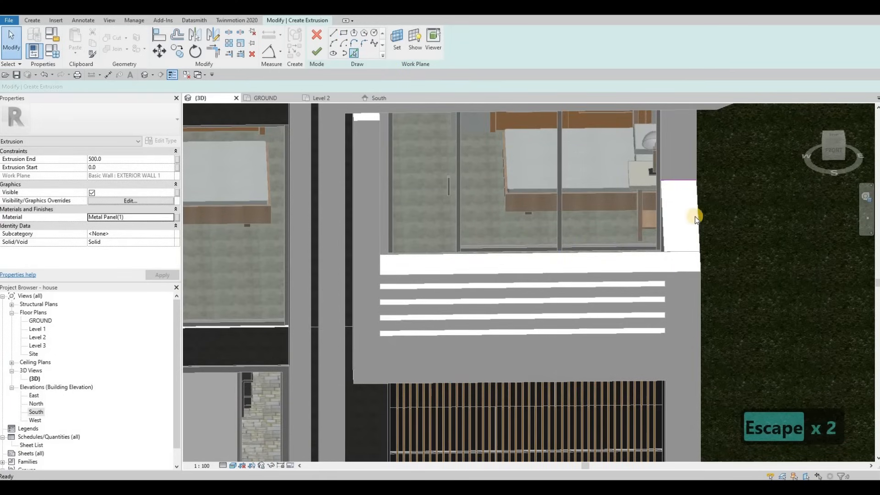
click(695, 217)
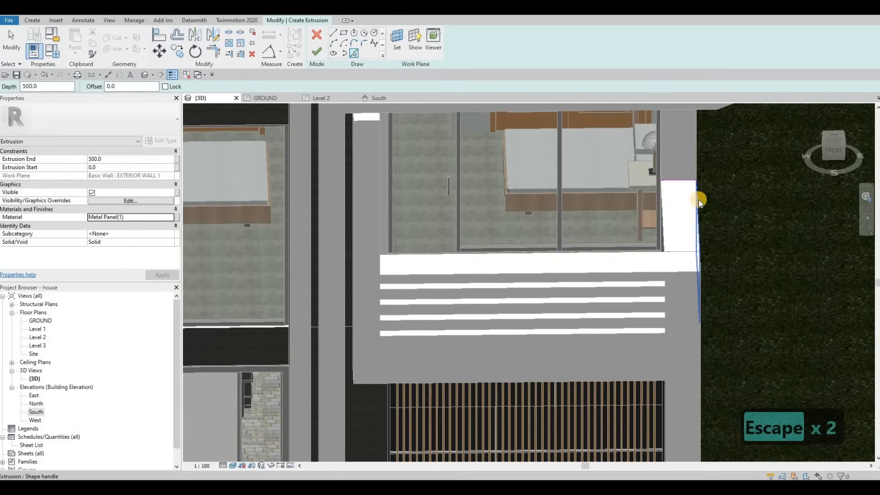
key(Tab)
key(Tab)
key(Tab)
click(663, 201)
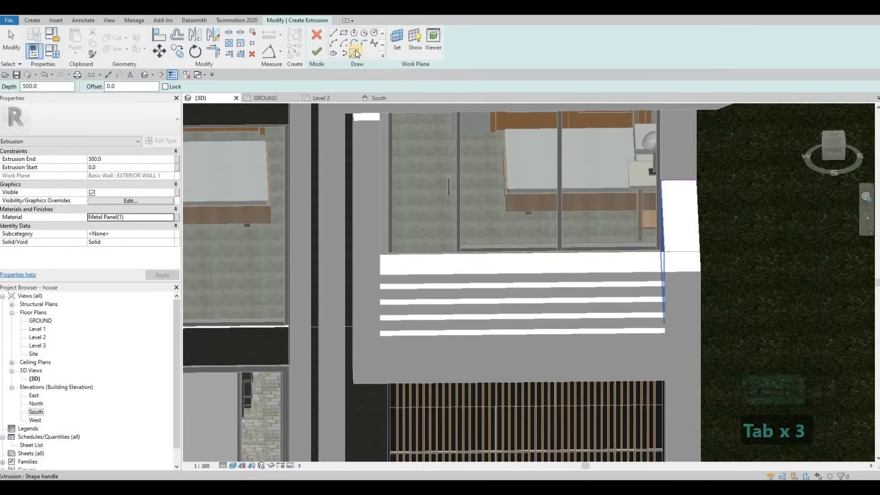
click(355, 52)
shift+middle_drag(667, 252, 566, 236)
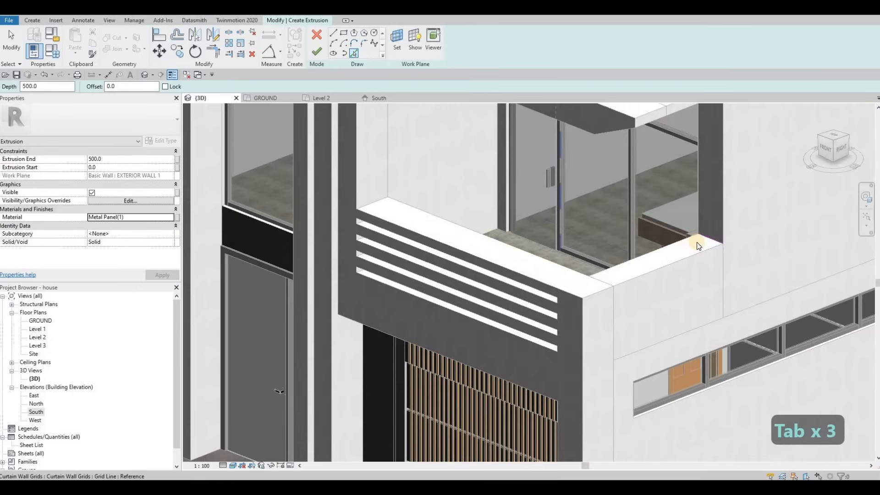
scroll(705, 238, up, 2)
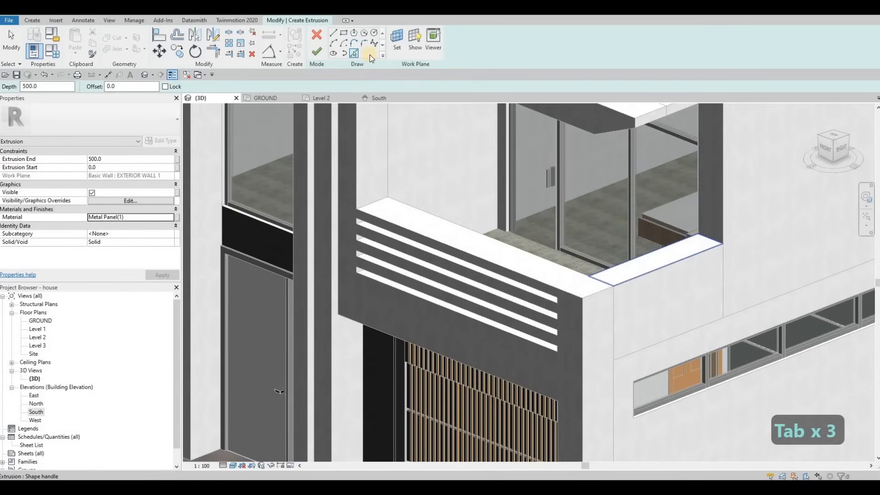
click(707, 235)
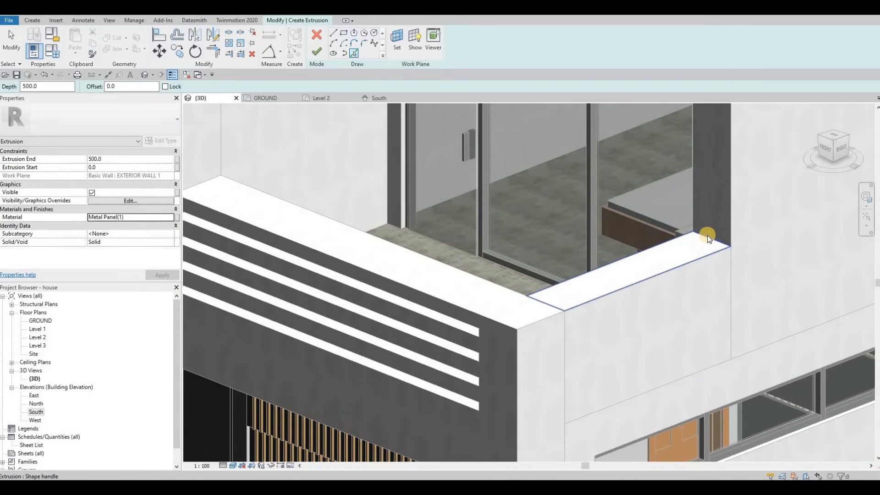
Step: Delete the sketch lines at the wall end of the balcony parapet's side return
key(Escape)
key(Escape)
mouse_move(761, 266)
mouse_down()
mouse_move(674, 210)
mouse_move(660, 216)
mouse_up()
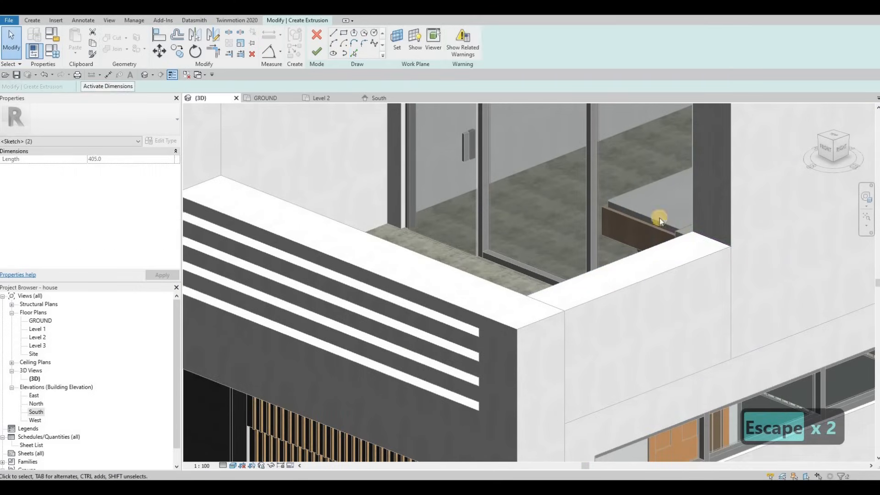
key(Delete)
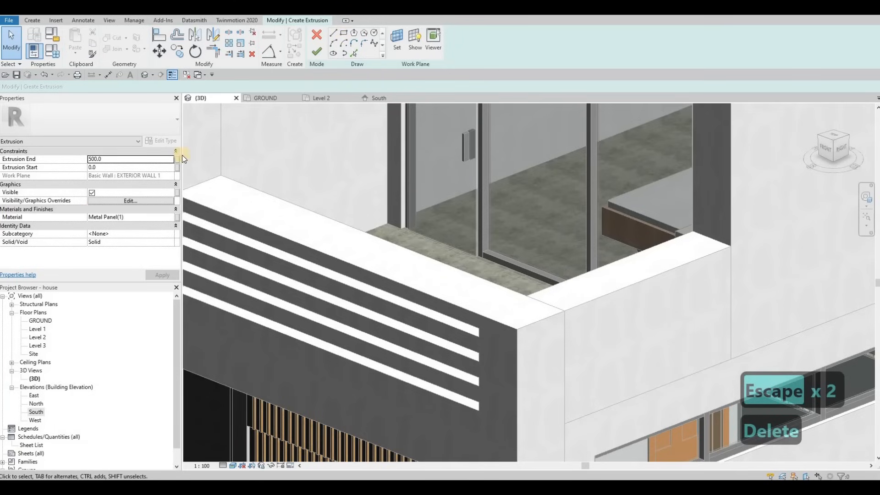
Step: Examine the Level 2, Level 1 and Level 3 floor plans for the balcony parapet outline, and close the extra plan views
double_click(39, 338)
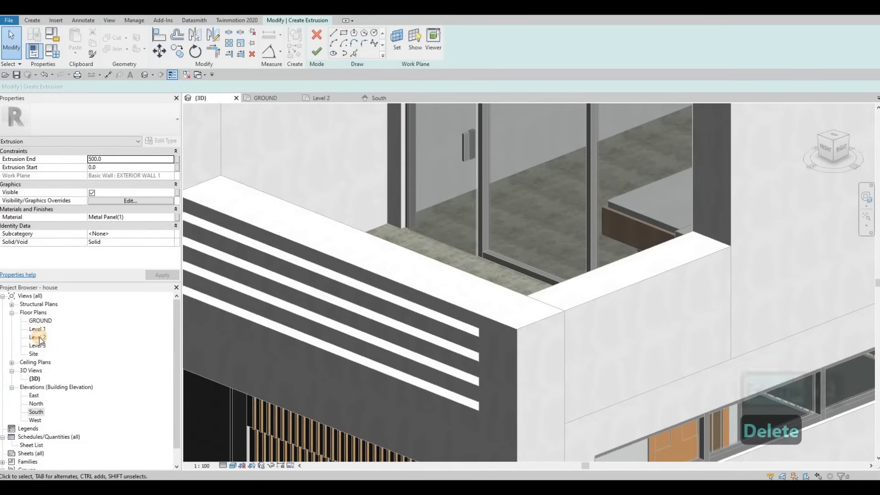
middle_drag(482, 290, 409, 173)
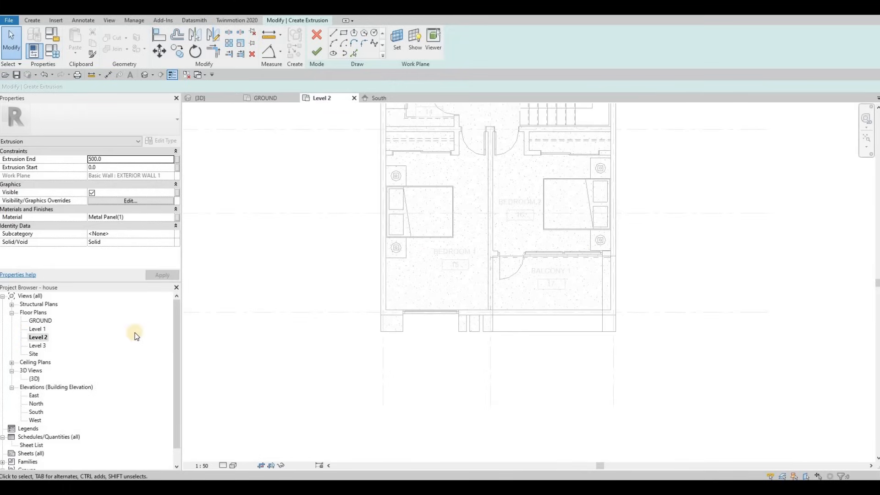
double_click(145, 330)
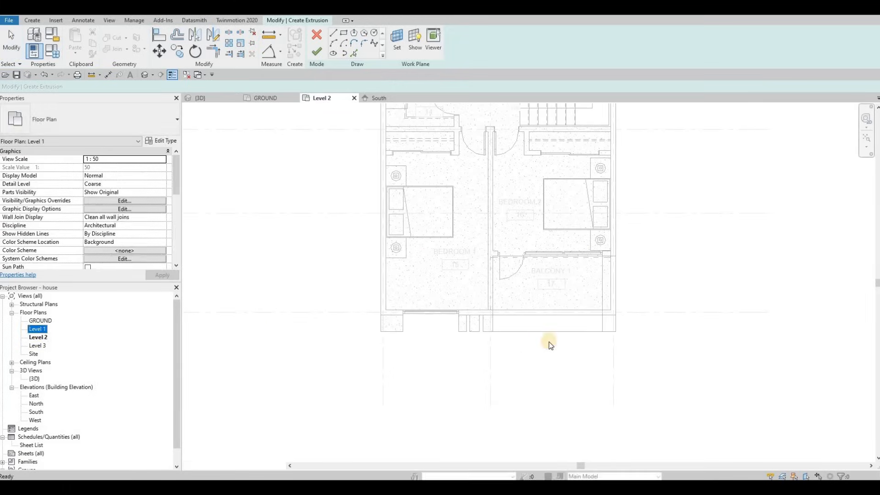
click(483, 258)
scroll(297, 268, down, 2)
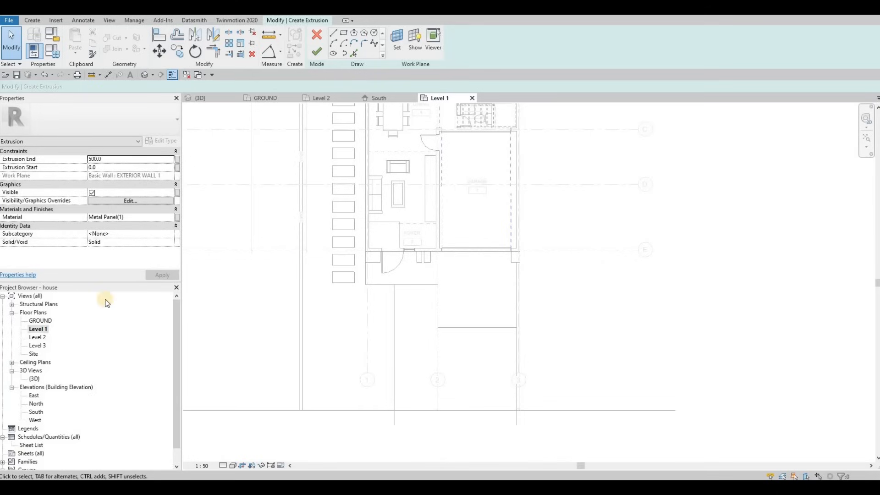
double_click(37, 345)
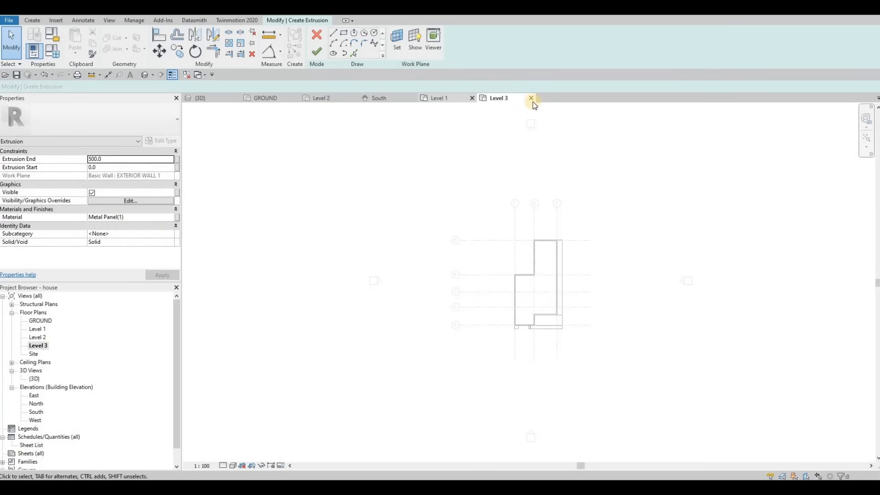
click(473, 100)
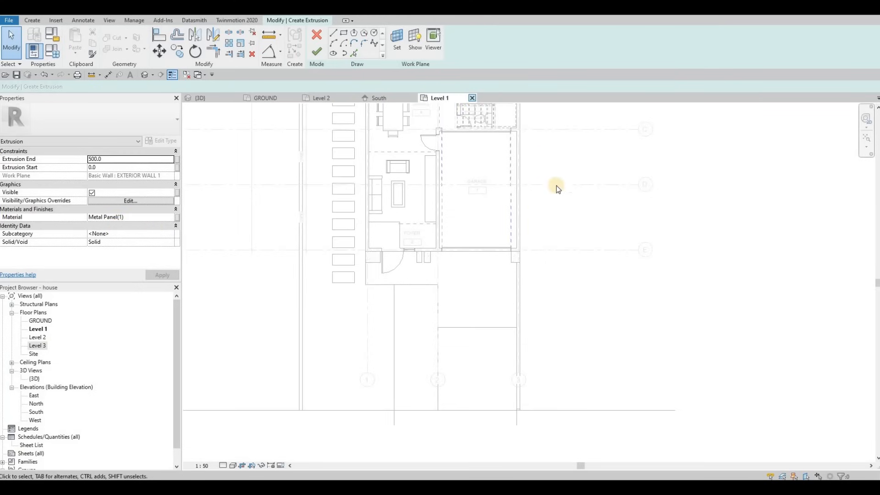
Step: Try to draw a rectangle over the balcony parapet in the Level 2 floor plan
scroll(362, 173, up, 3)
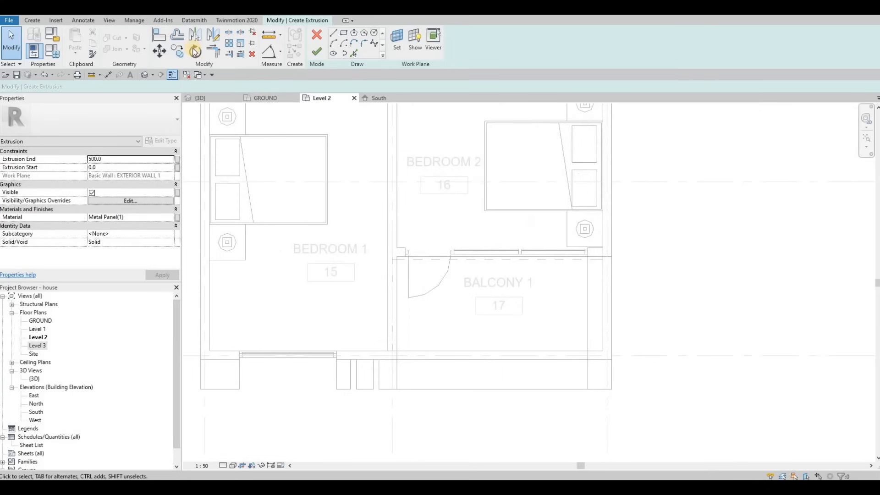
click(344, 34)
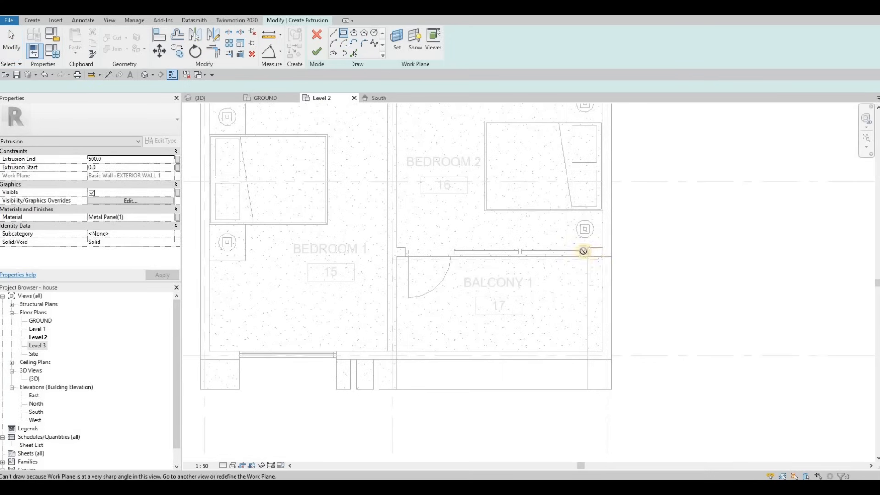
scroll(597, 261, up, 2)
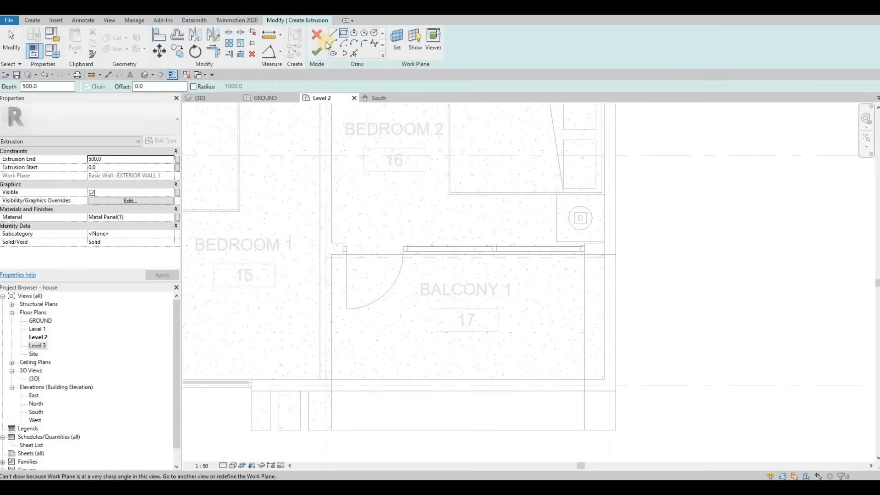
Step: Set the extrusion's work plane in the 3D view by picking the top face of the balcony parapet's side return
click(213, 99)
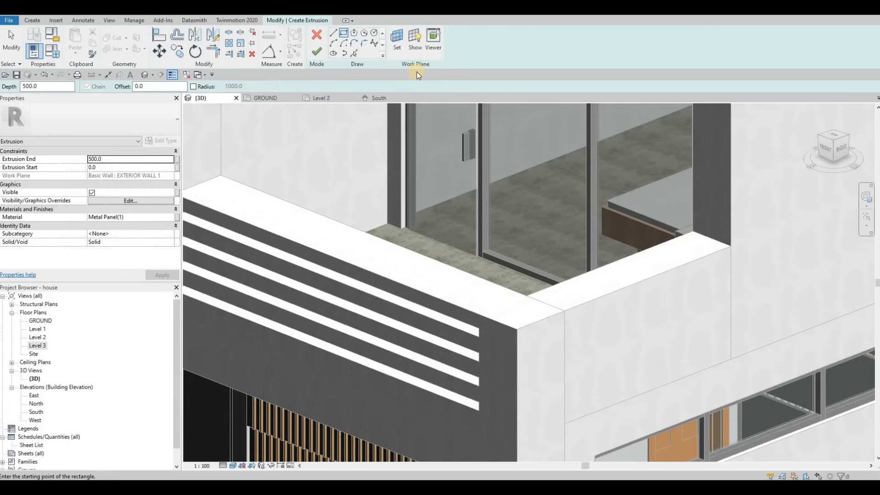
click(399, 55)
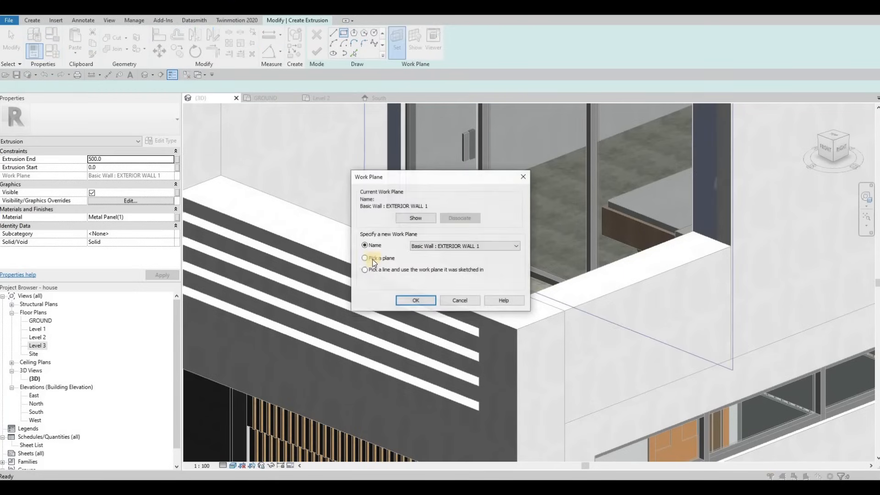
key(Return)
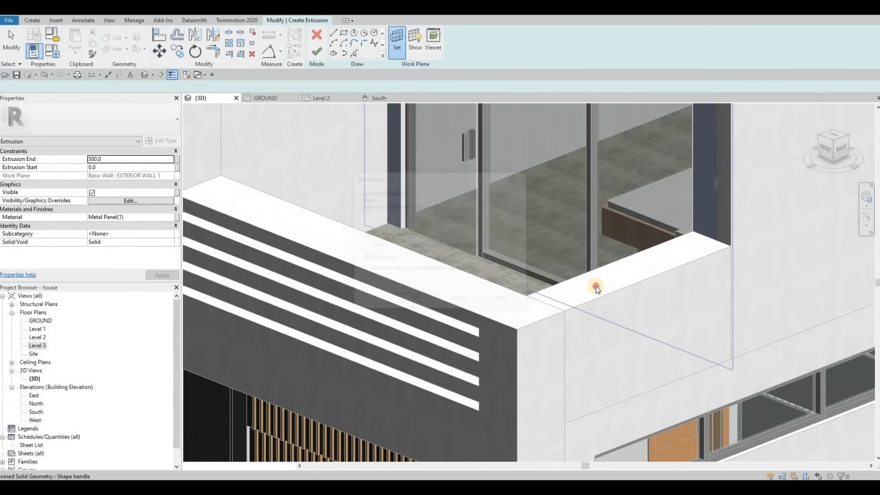
click(595, 286)
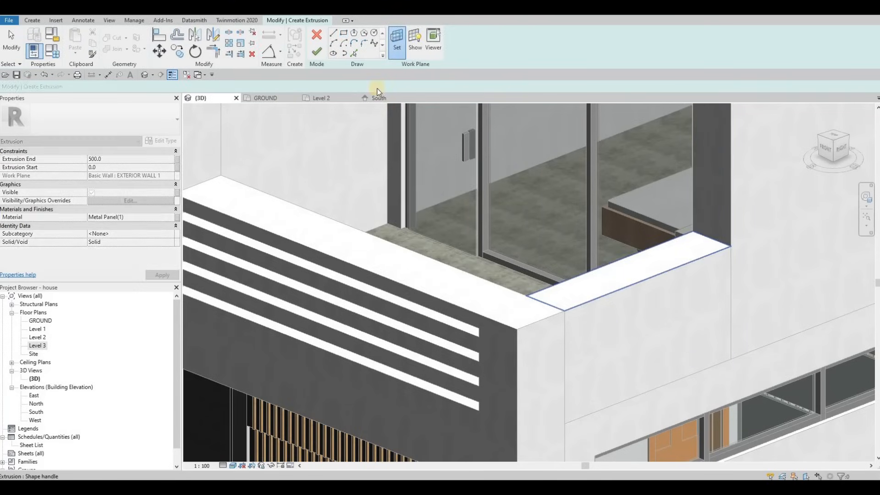
Step: In the Level 2 plan, sketch a rectangle about 405 mm wide over the parapet's side return and one about 3245 by 650 mm over its front
click(316, 100)
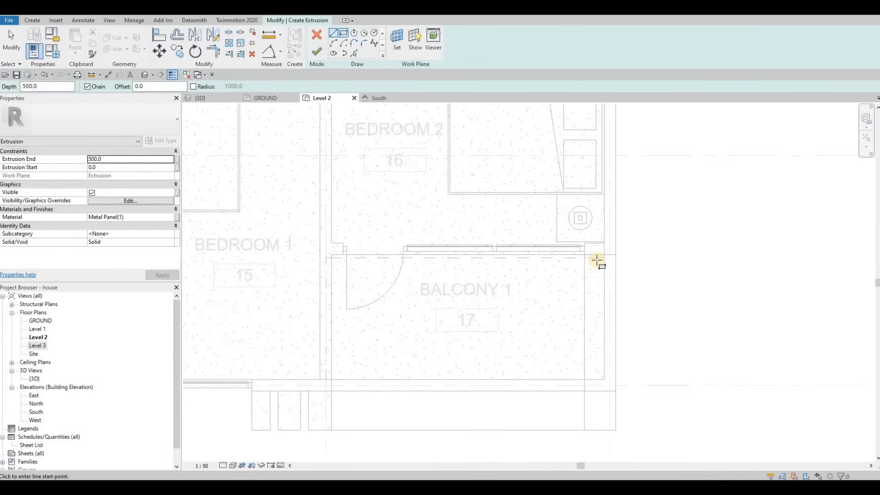
click(586, 254)
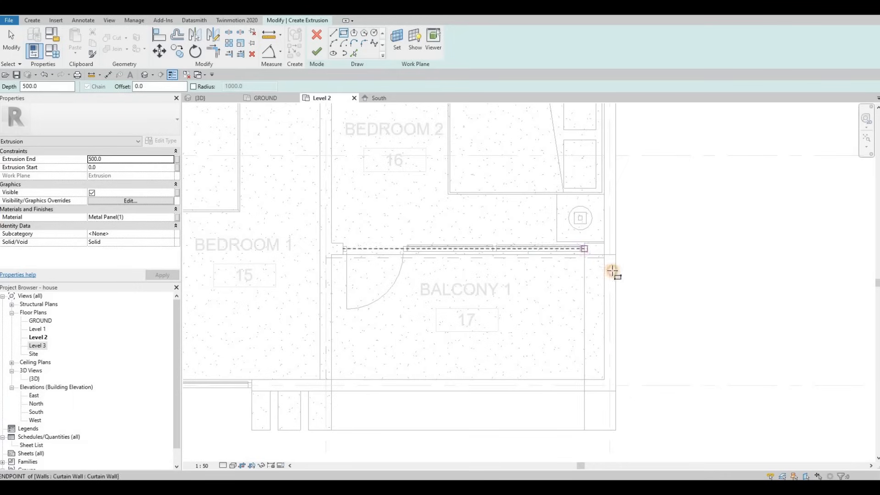
click(616, 430)
key(Escape)
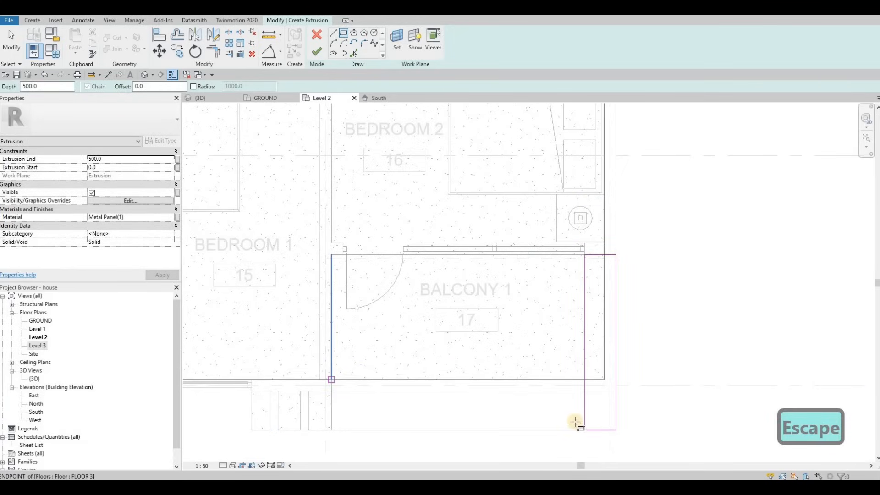
click(332, 380)
click(584, 429)
key(Escape)
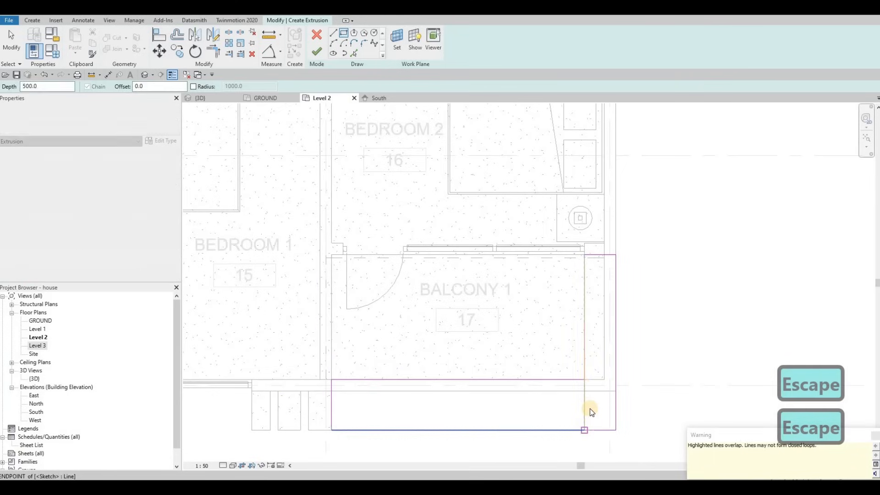
Step: Trim the inner corner where the two rectangles meet and delete the 650 mm line separating them to form one L-shaped outline
key(Escape)
key(t)
key(r)
click(591, 379)
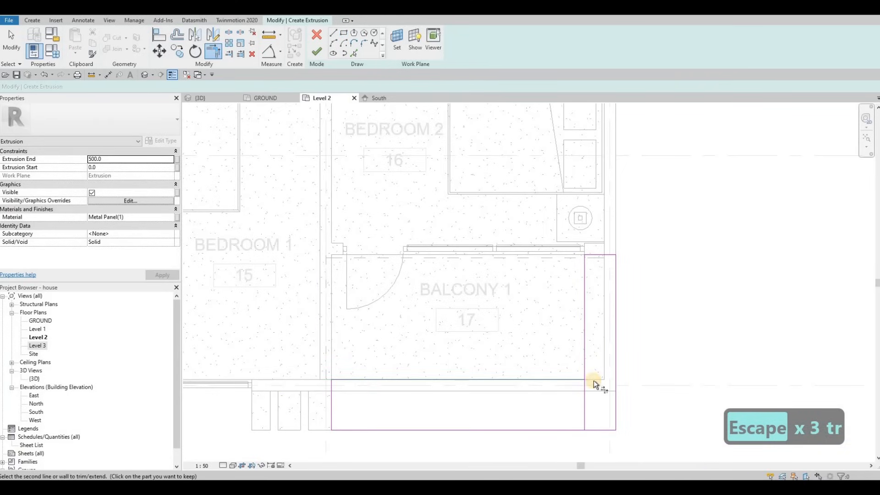
key(Escape)
key(Escape)
click(587, 395)
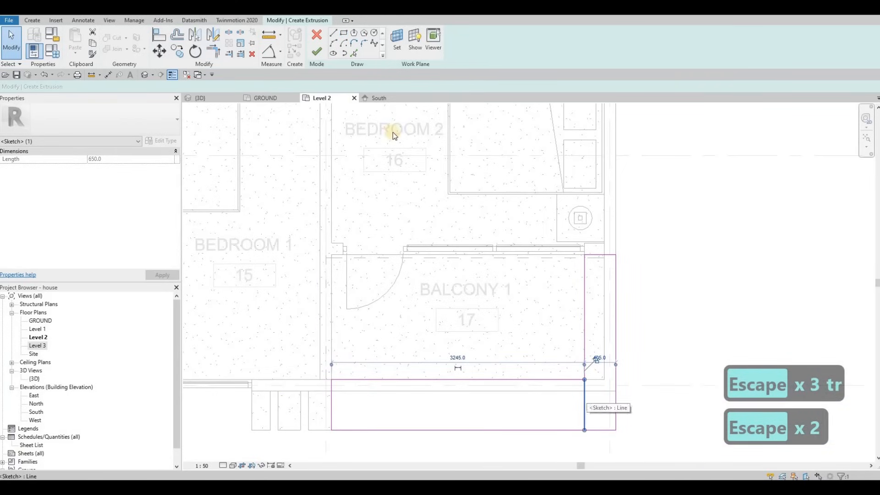
key(Delete)
key(Escape)
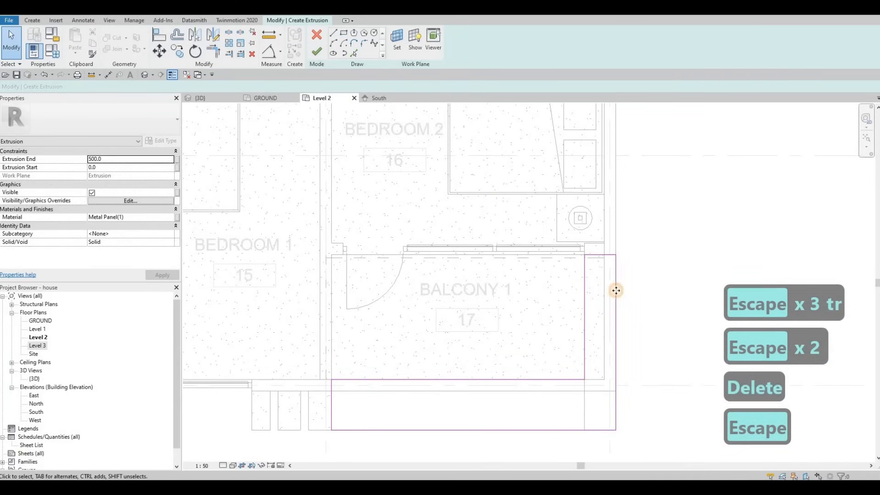
Step: Nudge the outline's outer side edge to a 445 mm width and its front edge to 690 mm, and finish the sketch
click(616, 292)
key(Right)
key(Right)
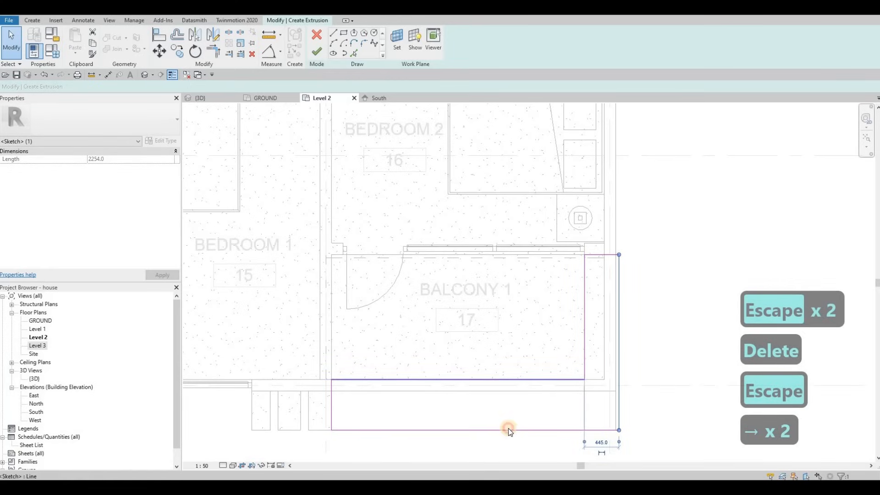
click(509, 429)
key(Down)
key(Down)
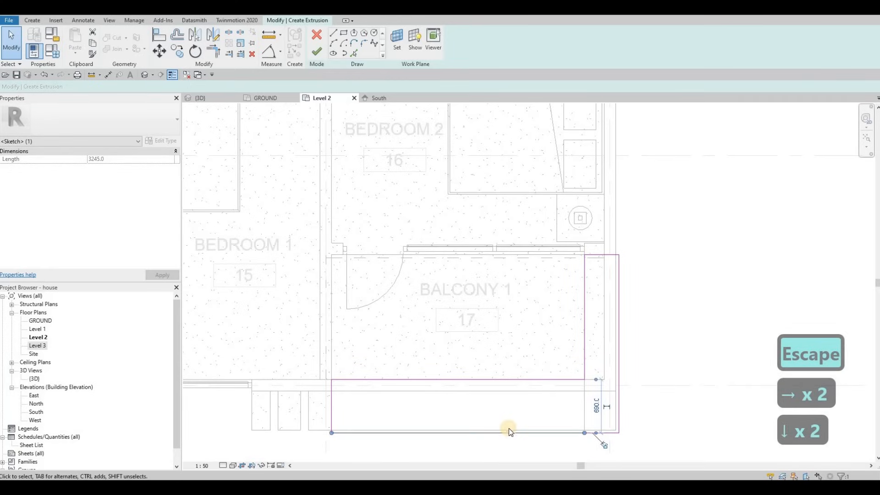
click(317, 51)
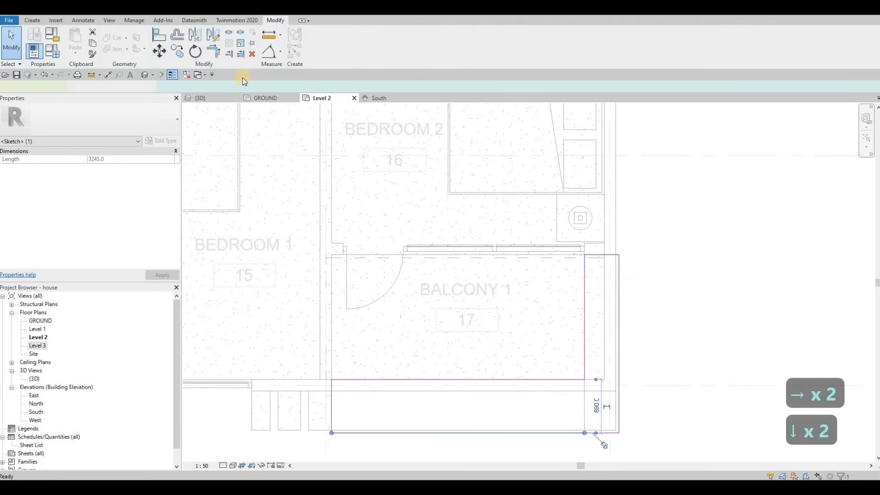
Step: In the 3D view, lower the extrusion's top face to leave a thin coping on the balcony parapet, and finish the in-place model
click(207, 98)
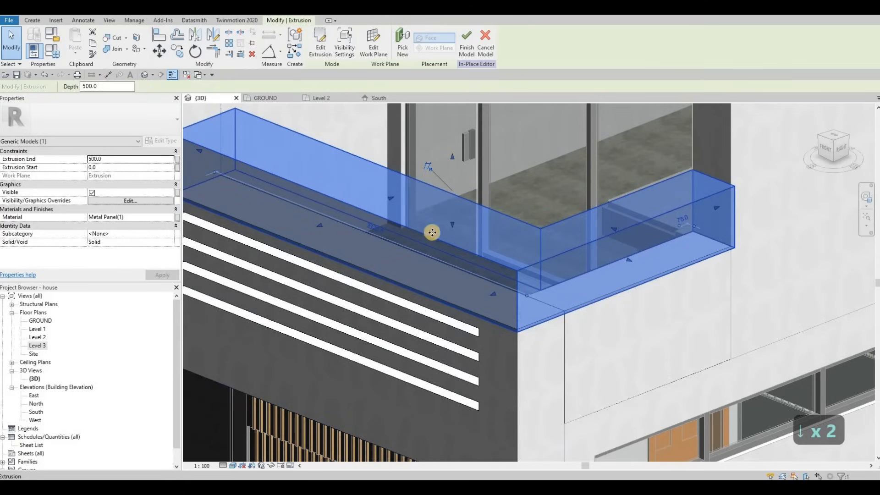
key(Escape)
key(Escape)
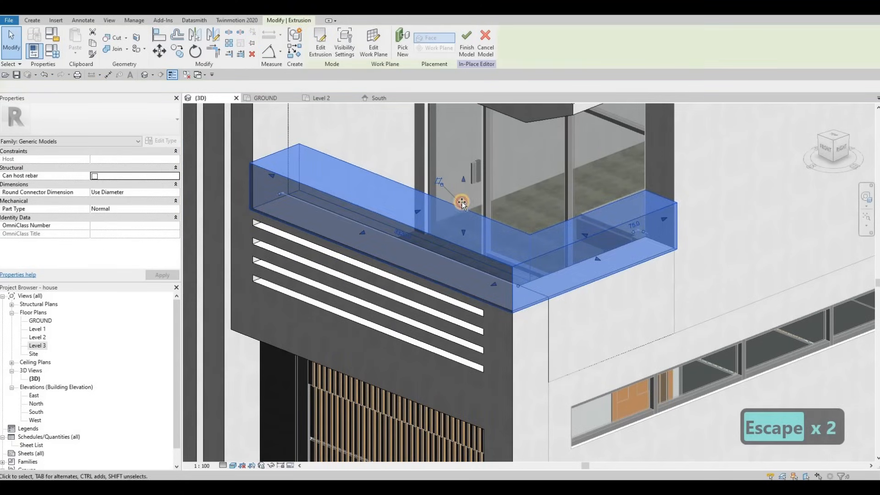
drag(456, 225, 459, 230)
scroll(440, 280, down, 4)
key(Escape)
key(Escape)
shift+middle_drag(479, 279, 499, 288)
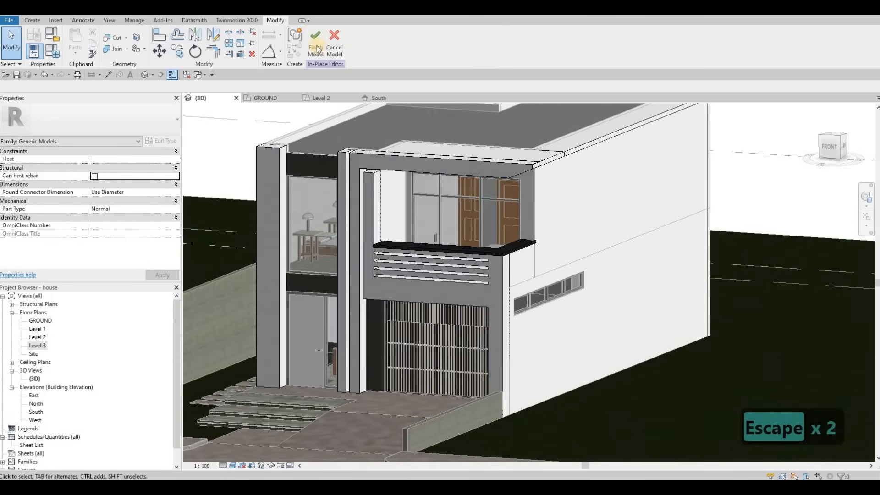
scroll(460, 200, down, 4)
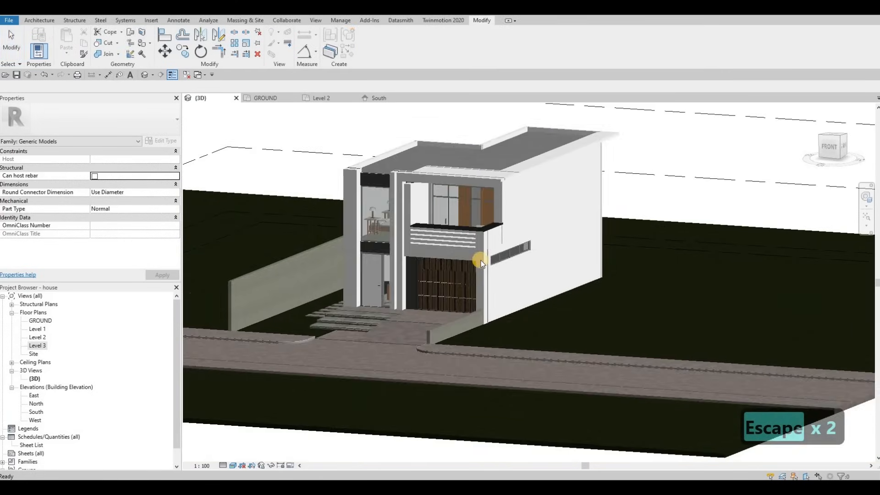
key(Escape)
scroll(458, 257, up, 3)
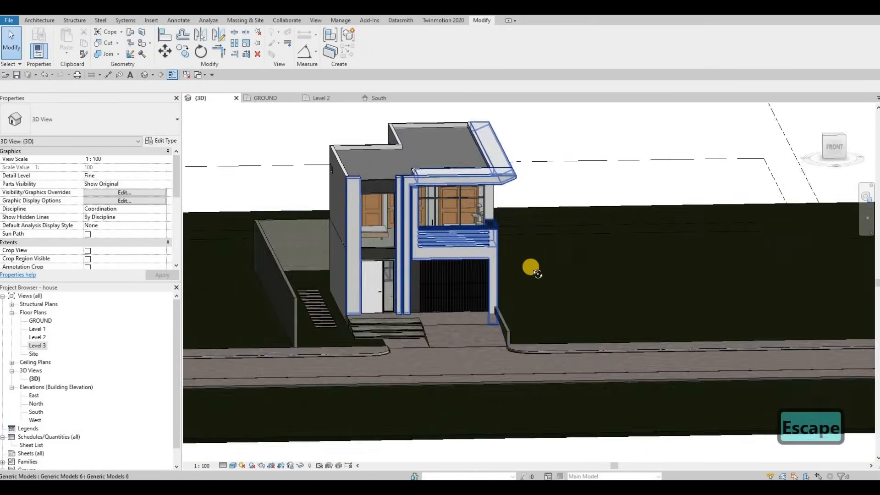